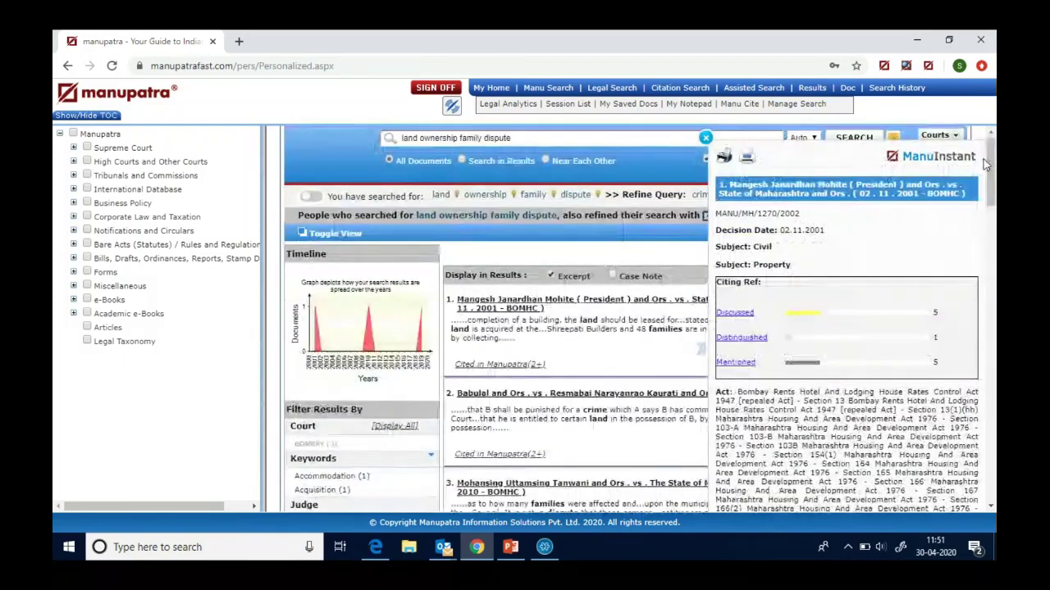
- Preview the Babulal and Ors. case summary, close it, and return to the top of the results list
left_click(705, 140)
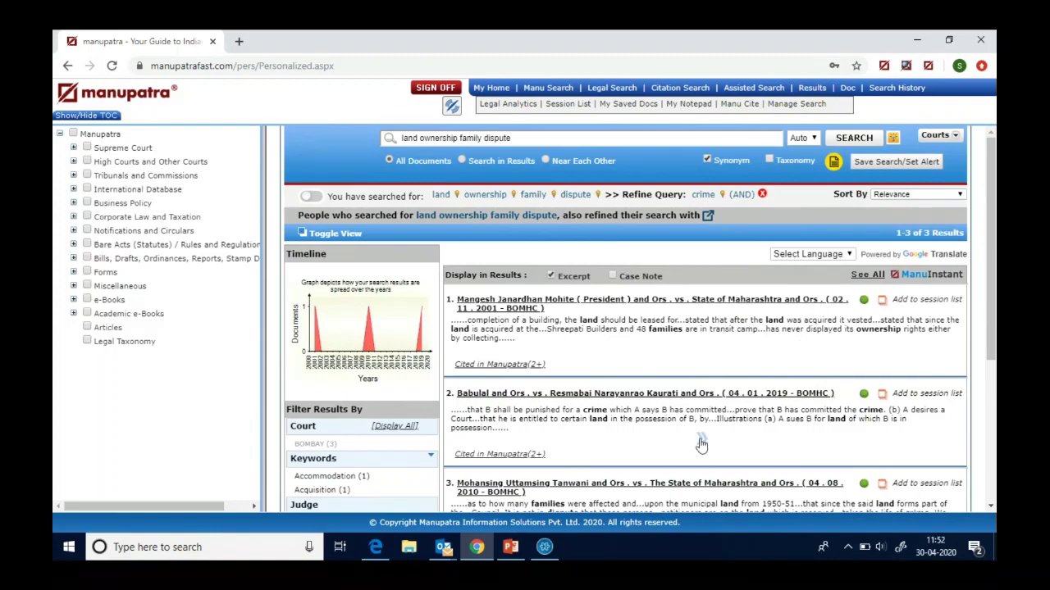
left_click(701, 443)
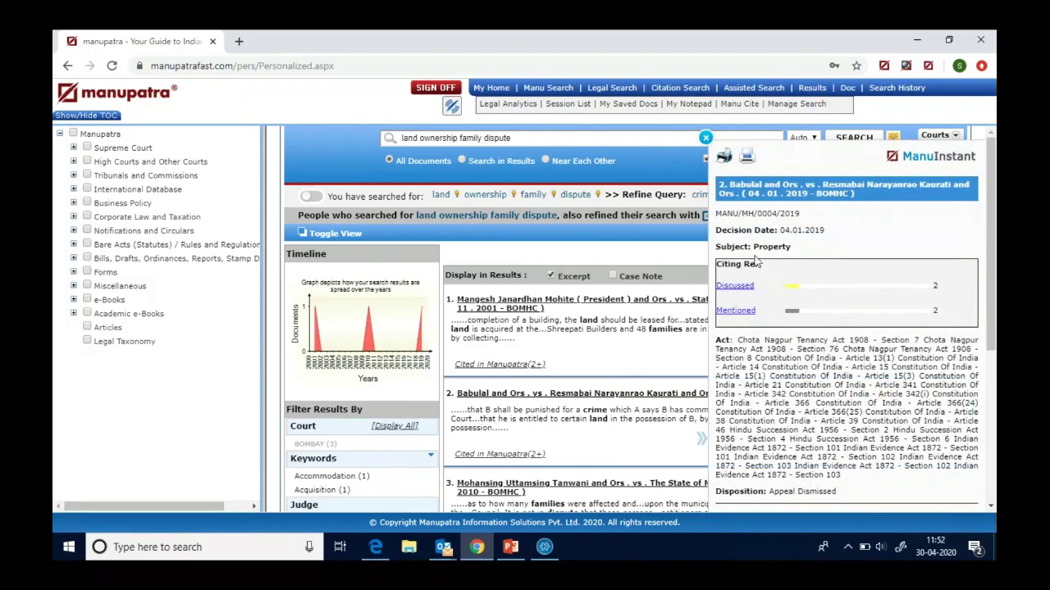
left_click(705, 137)
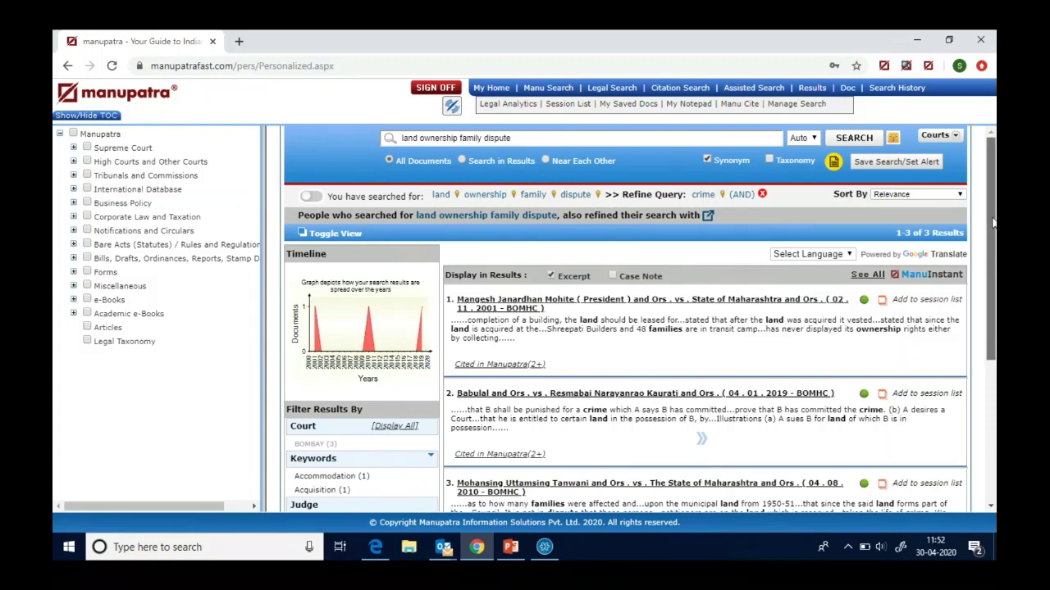
left_click_drag(993, 222, 992, 230)
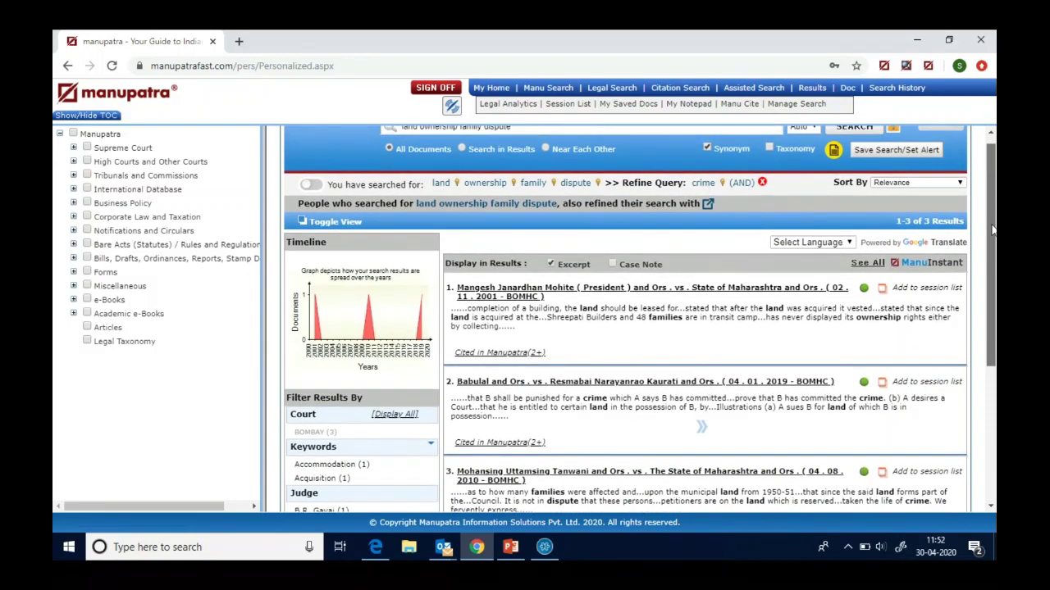
left_click_drag(993, 229, 993, 229)
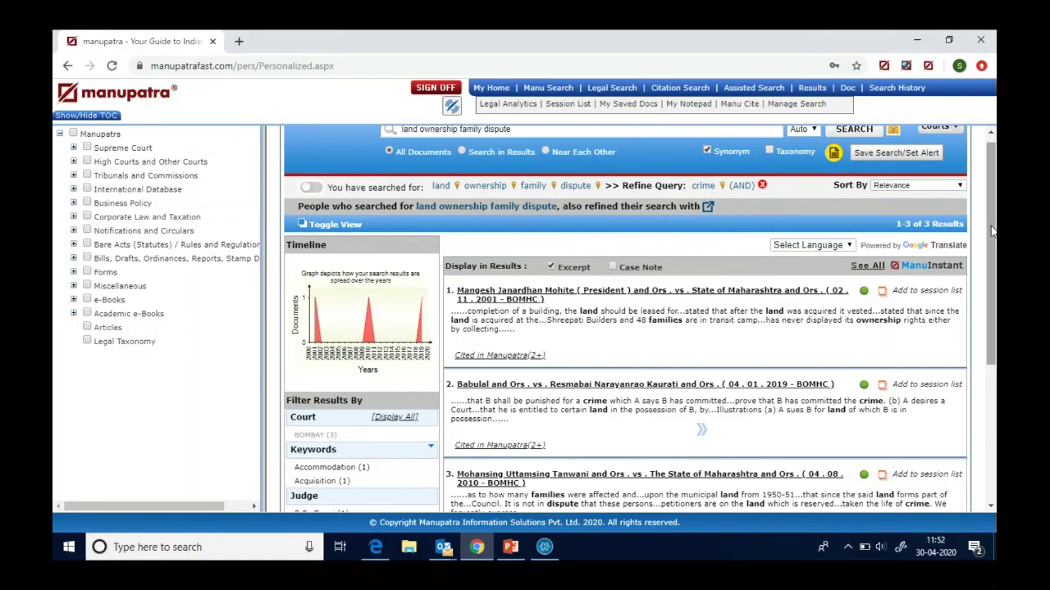
left_click(992, 232)
left_click_drag(992, 232, 992, 225)
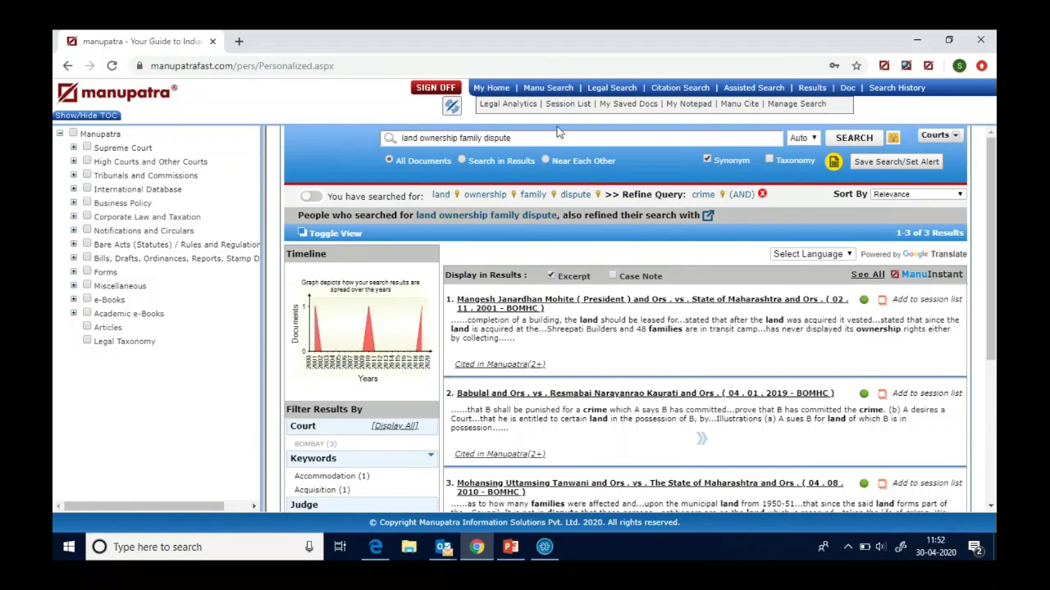
- Start a new search for the exact phrase "domestic violence", getting 8166 results
left_click(542, 93)
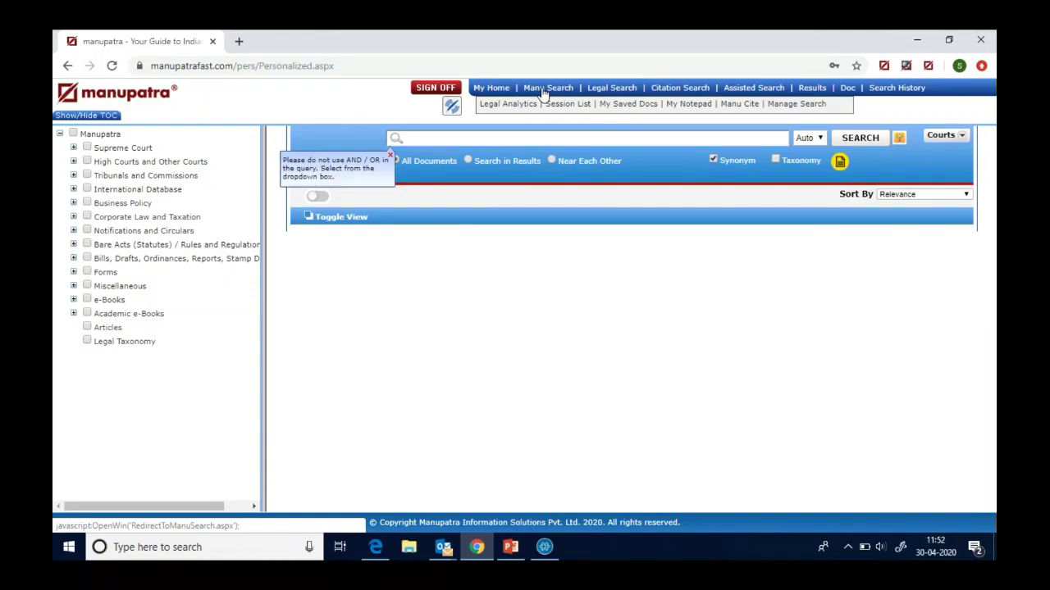
type("1dom")
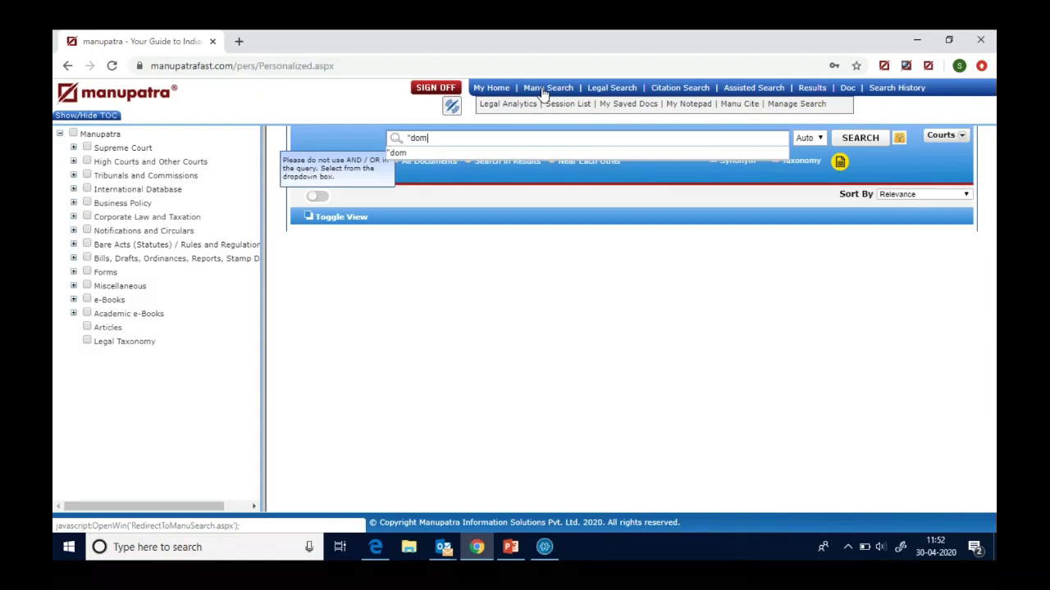
type("estic violence")
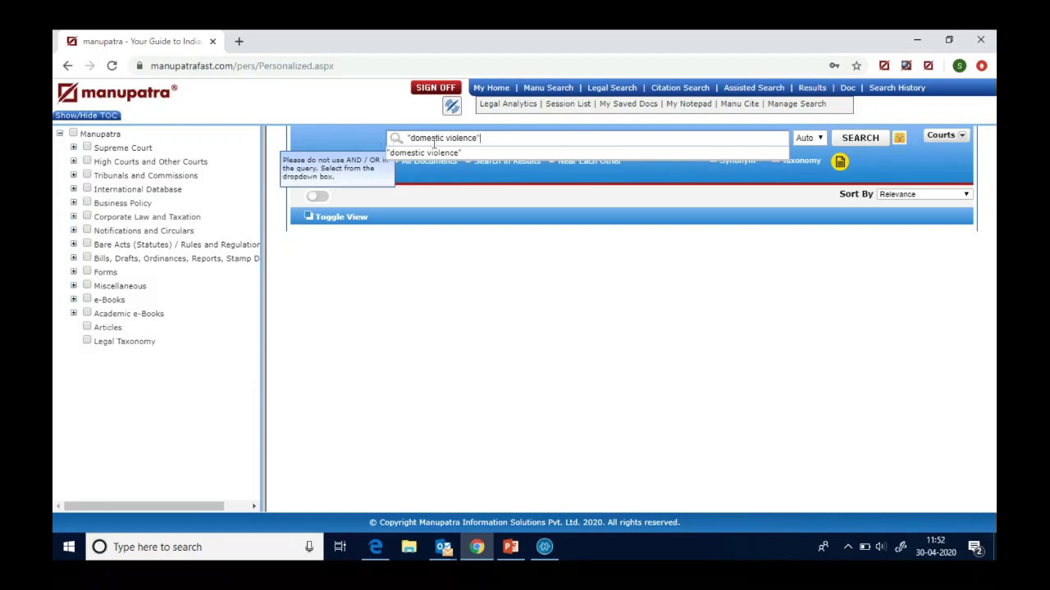
left_click(858, 141)
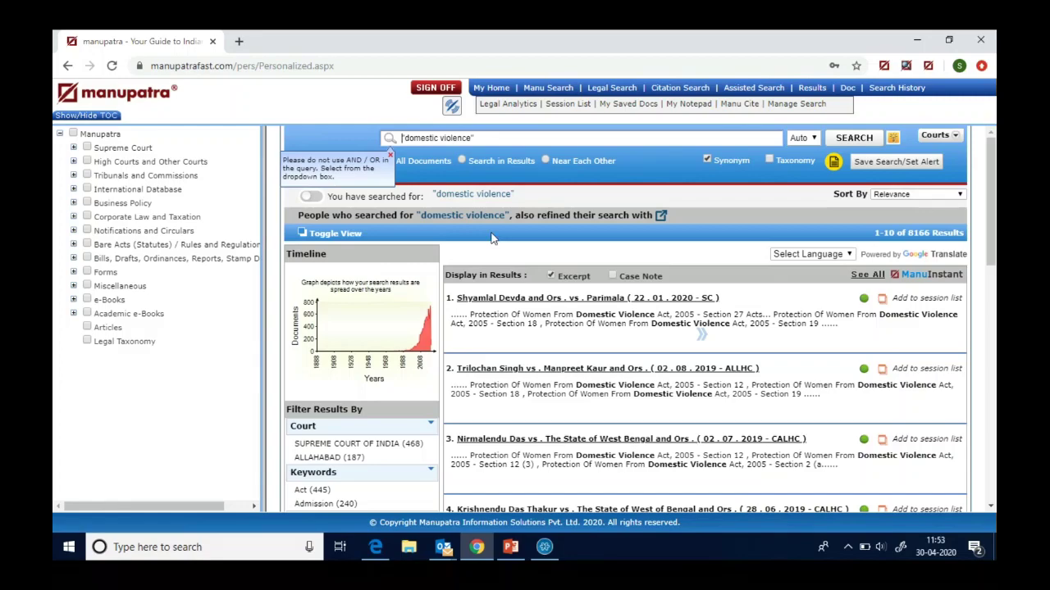
left_click(462, 161)
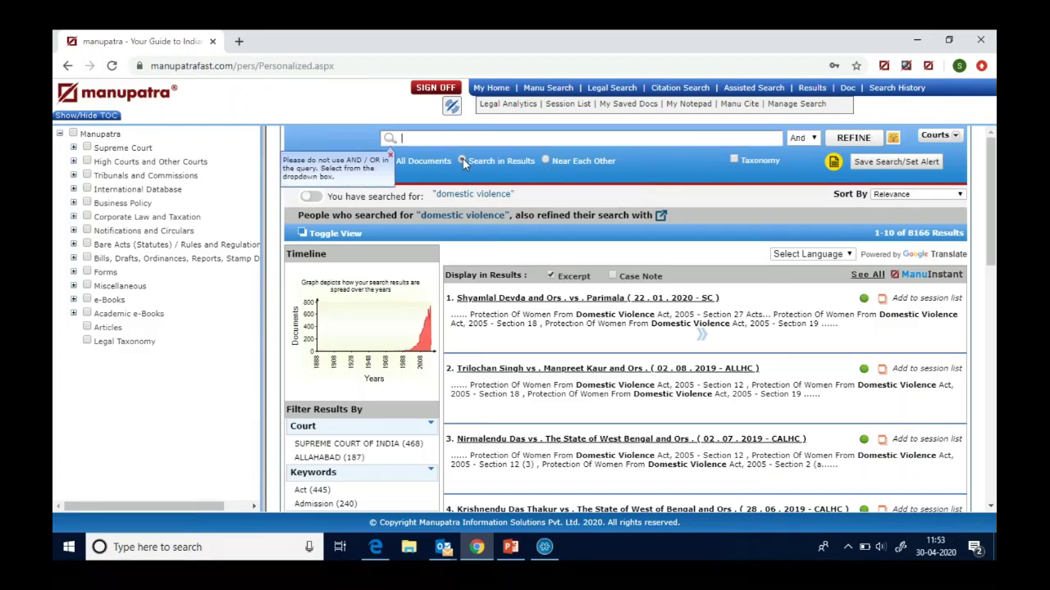
type("dowry death\"")
key("Home")
type("\"")
left_click(853, 139)
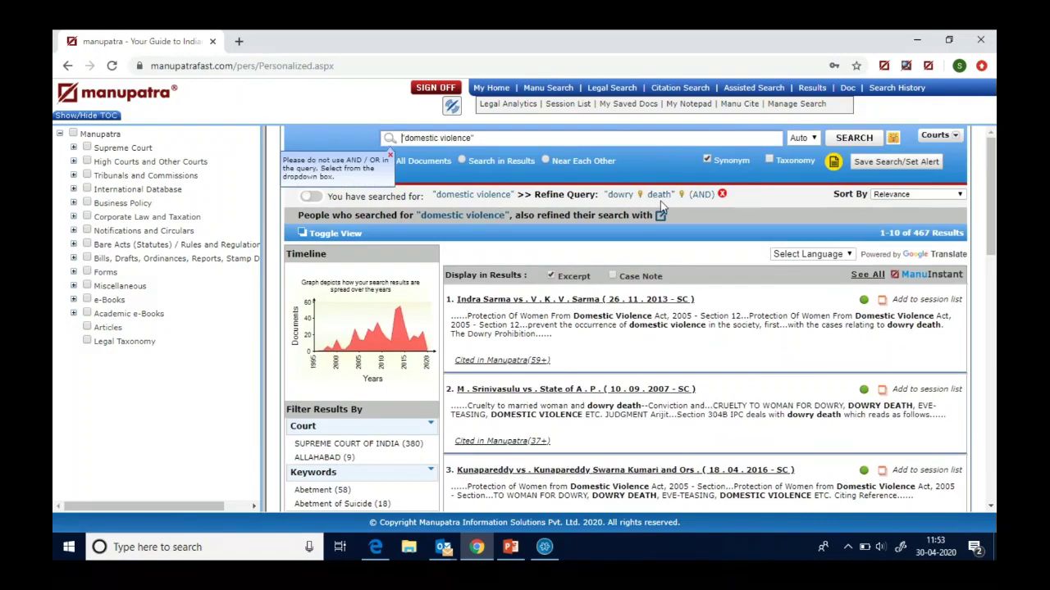
left_click(460, 157)
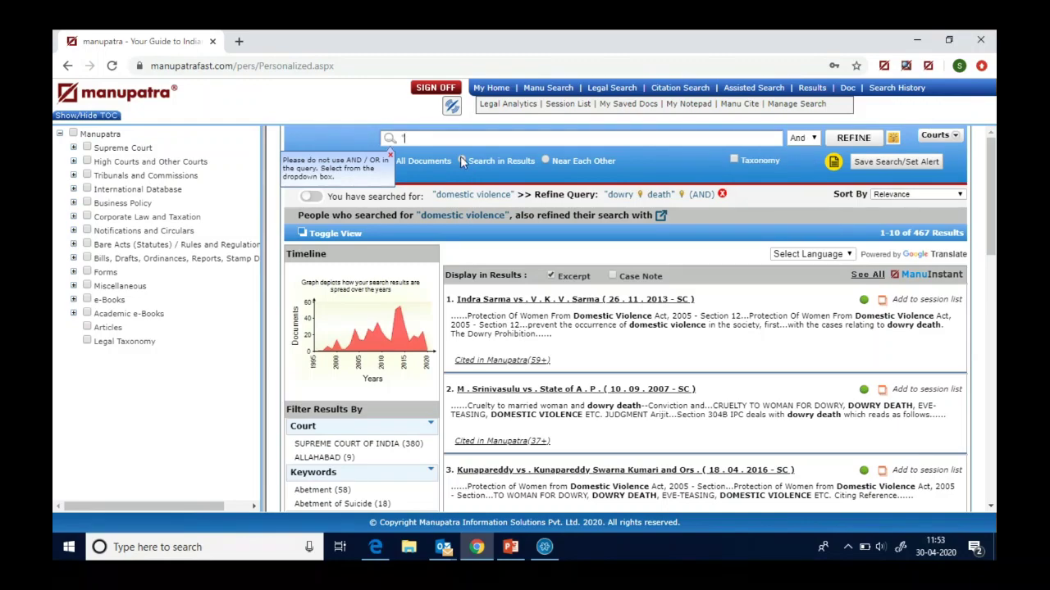
type("\"death penalty\"")
left_click(854, 139)
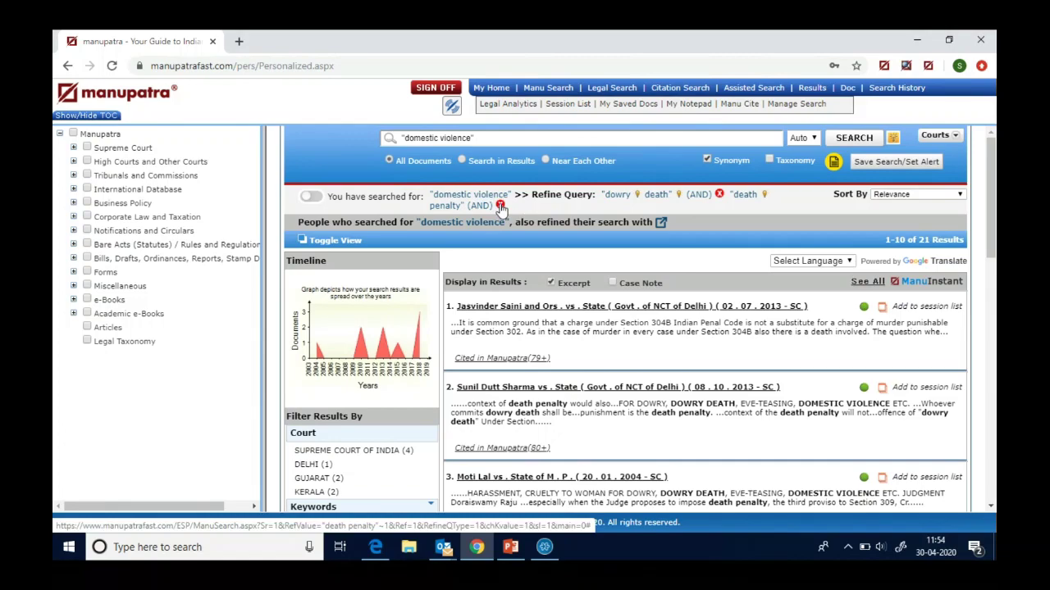
left_click(500, 206)
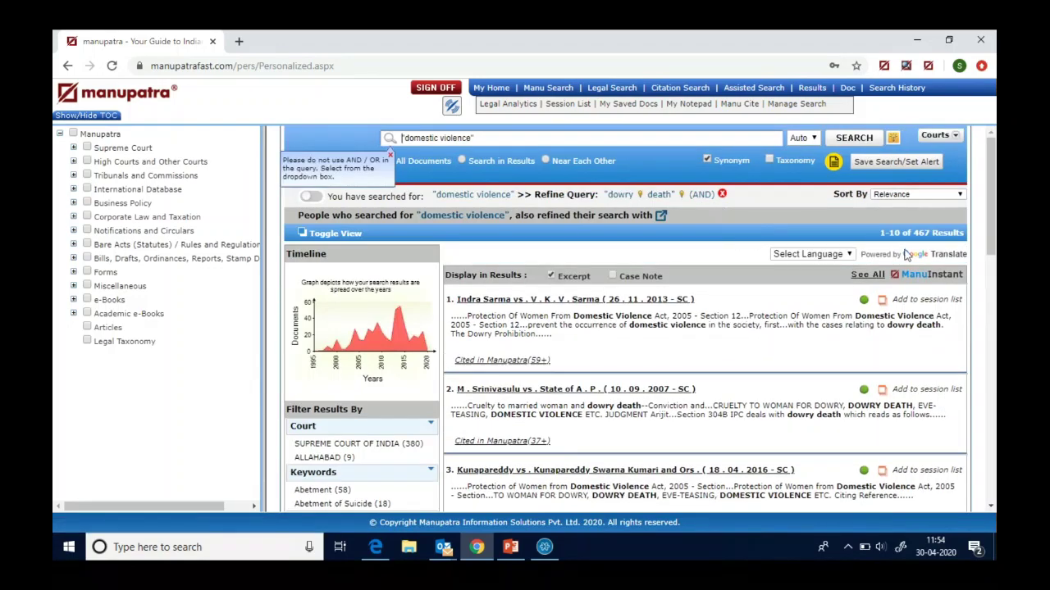
left_click(463, 161)
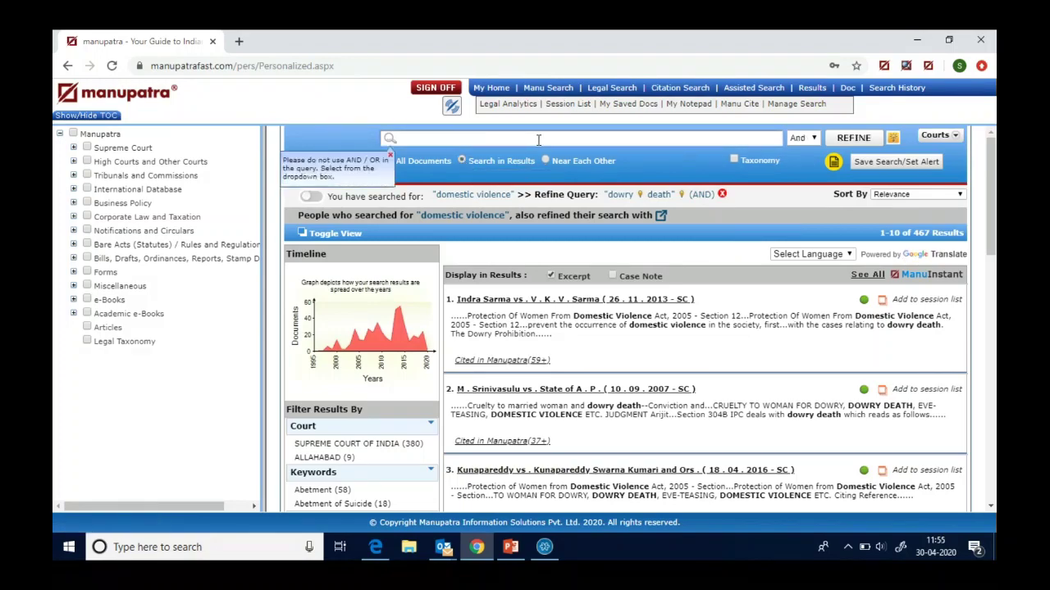
left_click(722, 195)
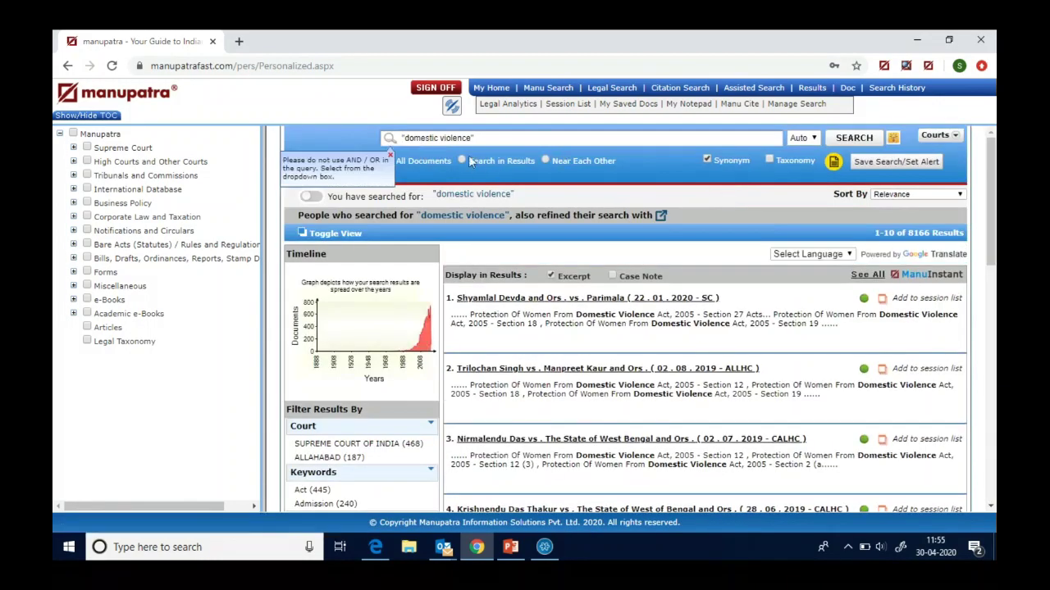
- Refine the domestic violence results with "wife" using Search in Results, leaving 4129 results
left_click(460, 160)
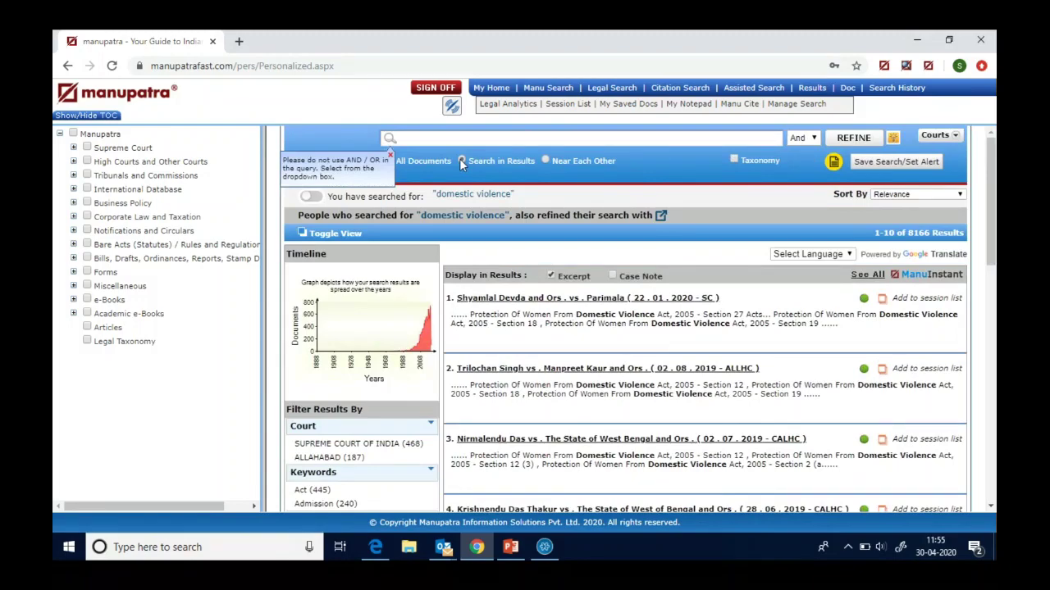
type("wife")
left_click(855, 139)
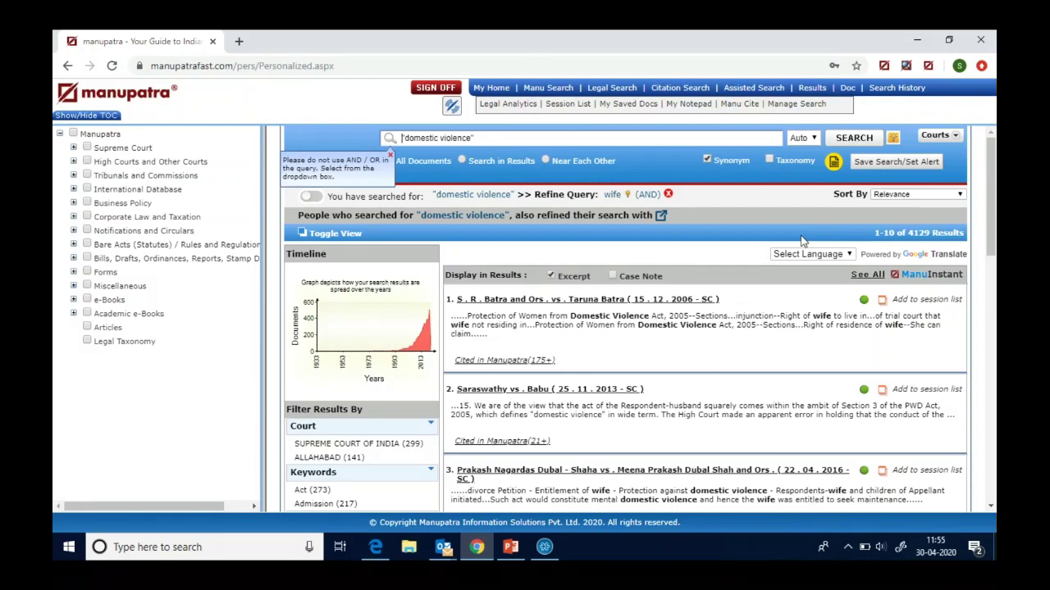
left_click(462, 161)
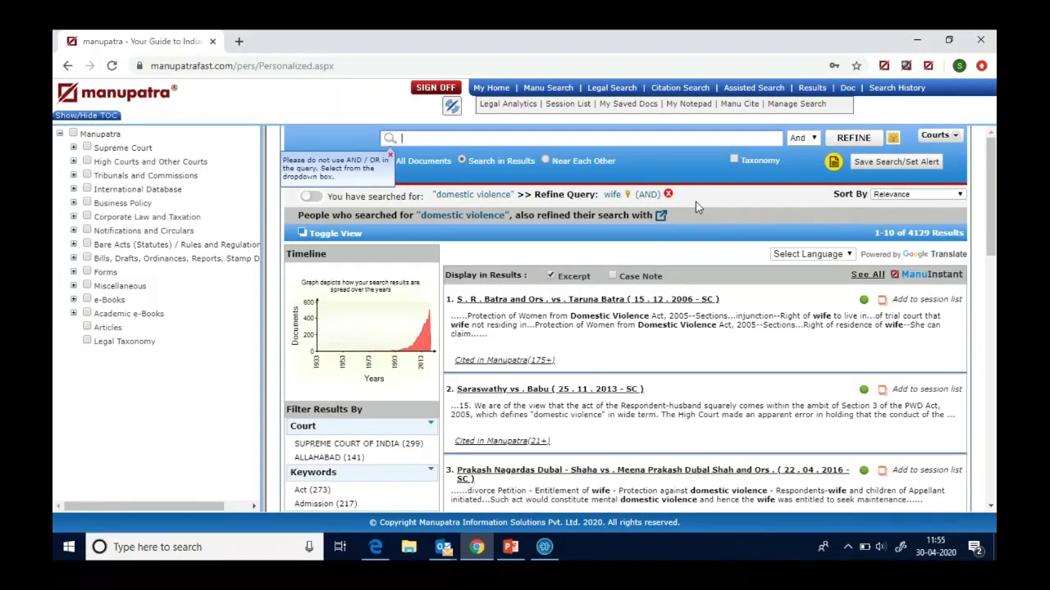
- Save the refined search under the name dv1, then return to My Home
left_click(885, 165)
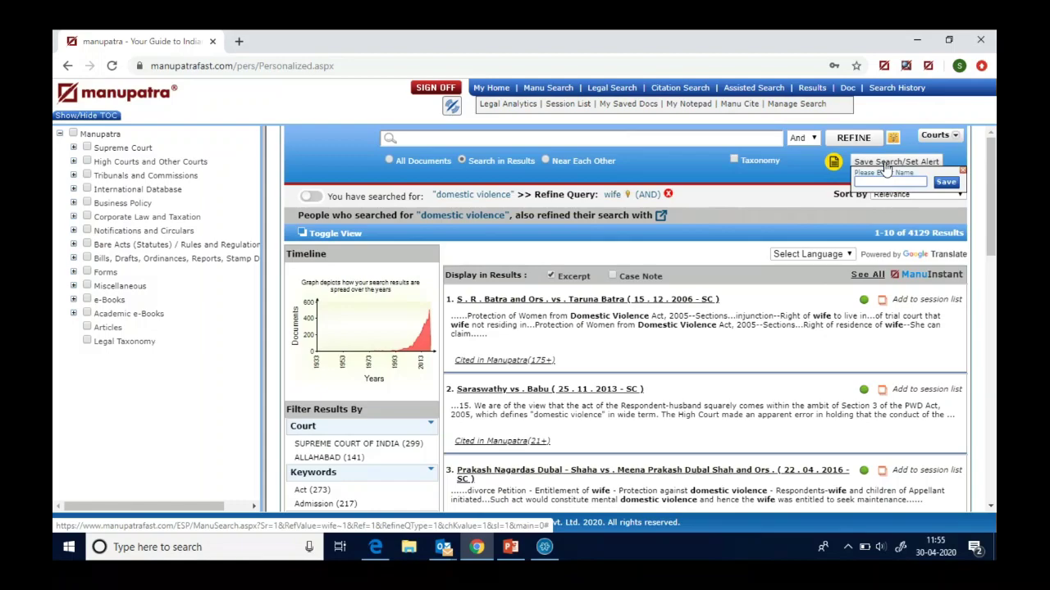
type("dv1")
left_click(946, 183)
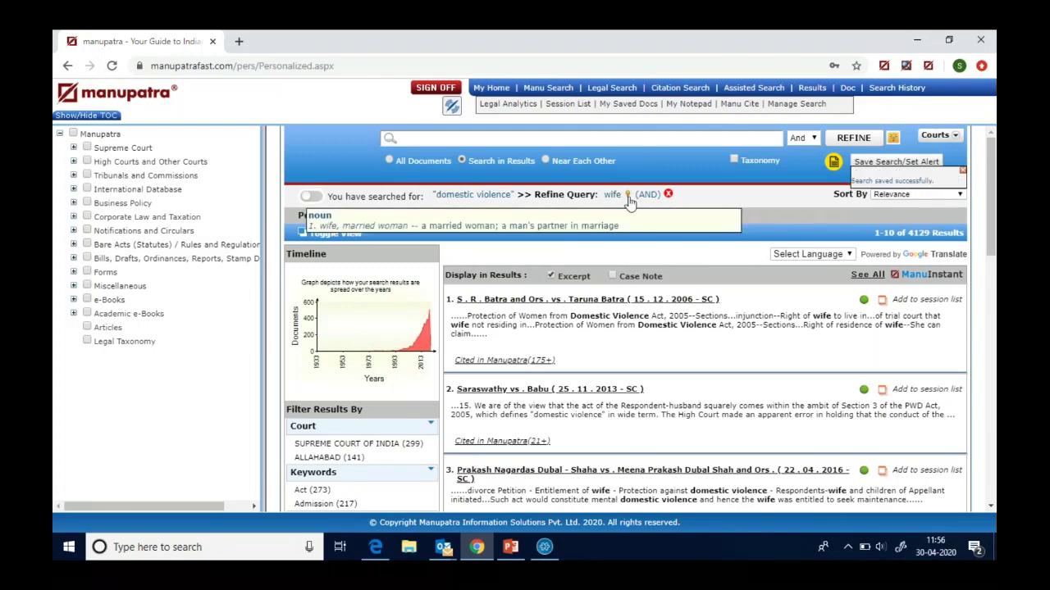
left_click(962, 173)
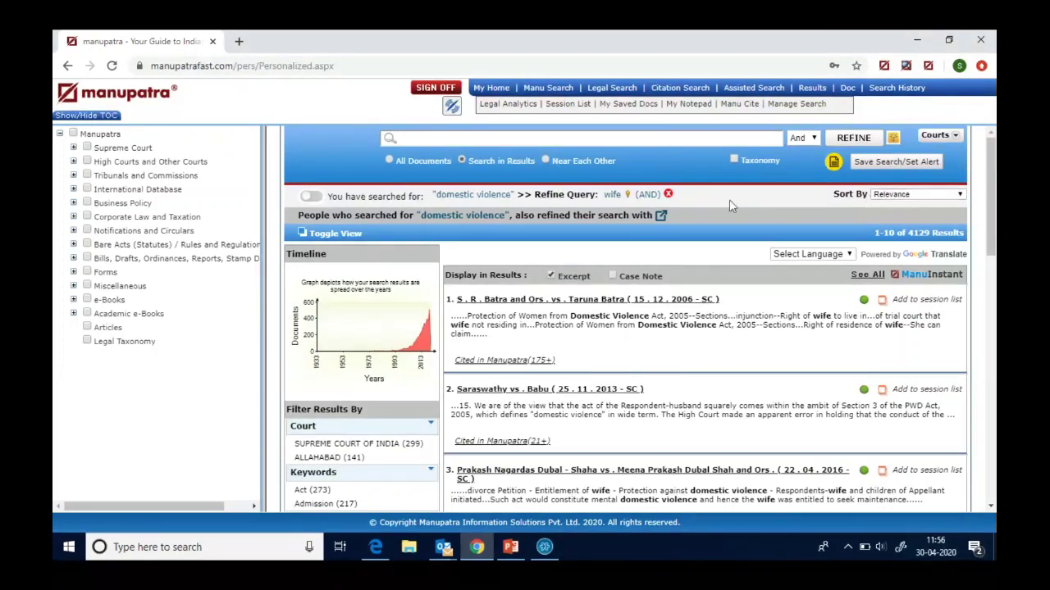
left_click(490, 89)
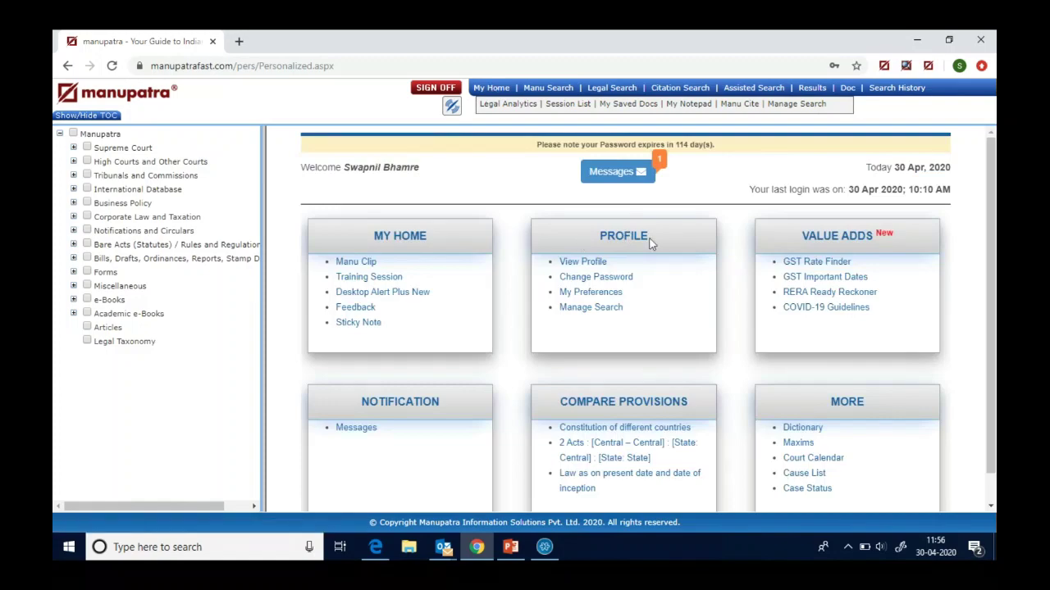
- Open the Saved Searches/Set Search Alert table from Profile's Manage Search
left_click(590, 309)
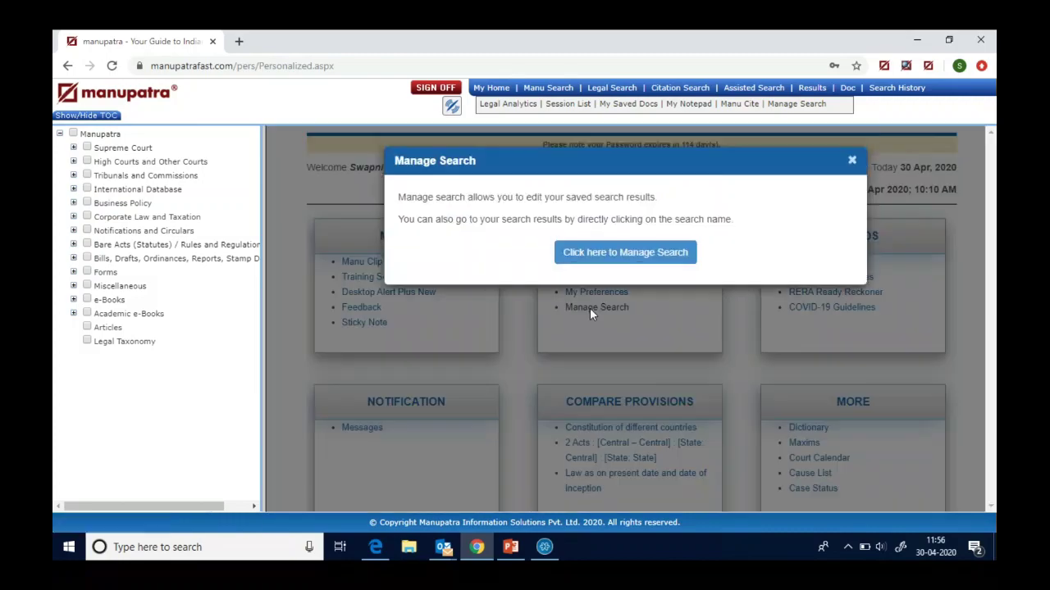
left_click(625, 254)
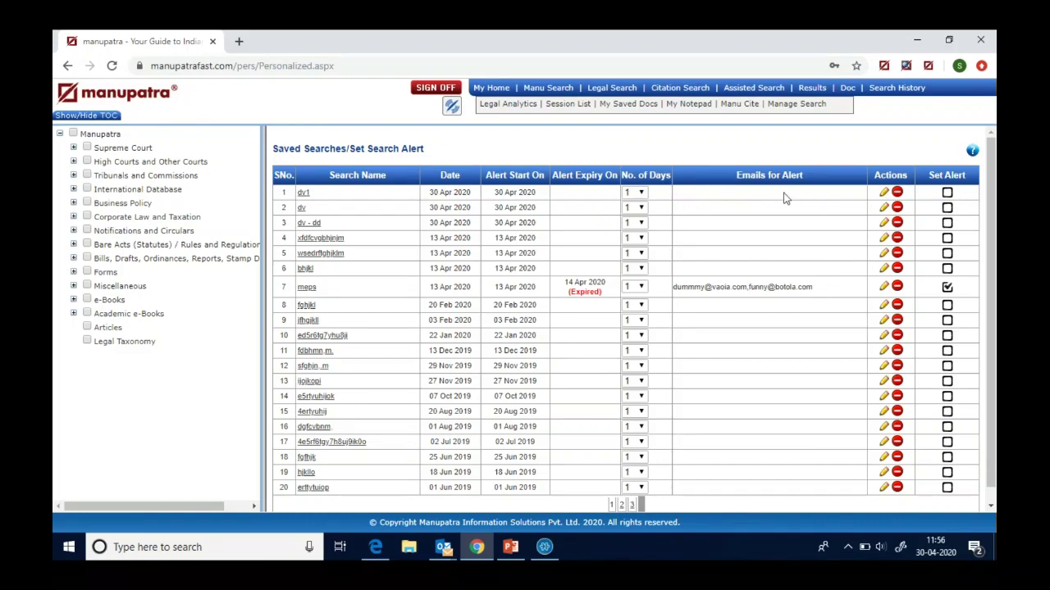
- Give dv1 an alert e-mail address, set No. of Days to 30, and enable the alert
left_click(885, 194)
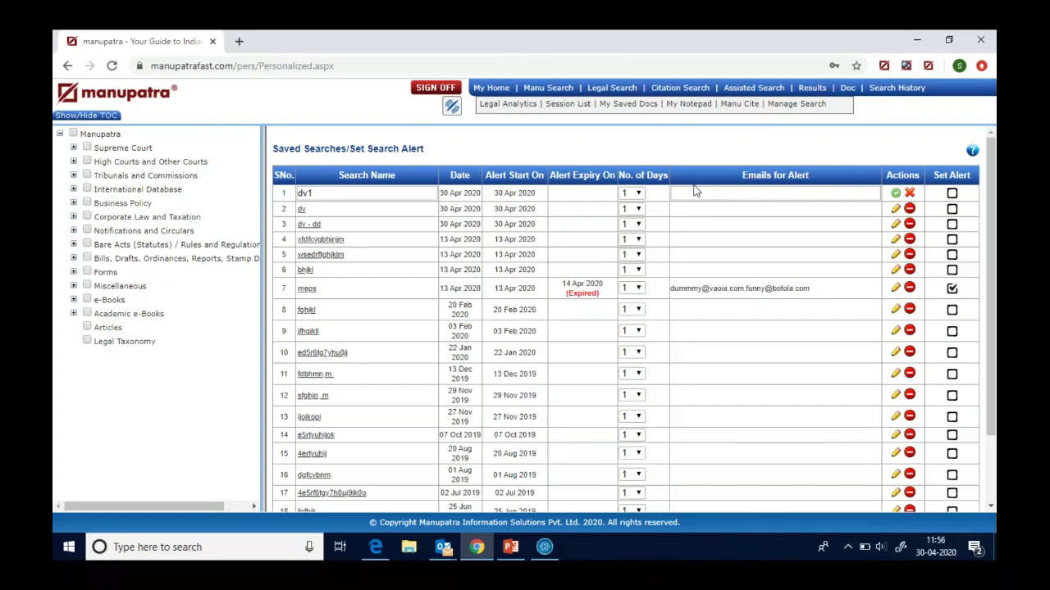
left_click(684, 193)
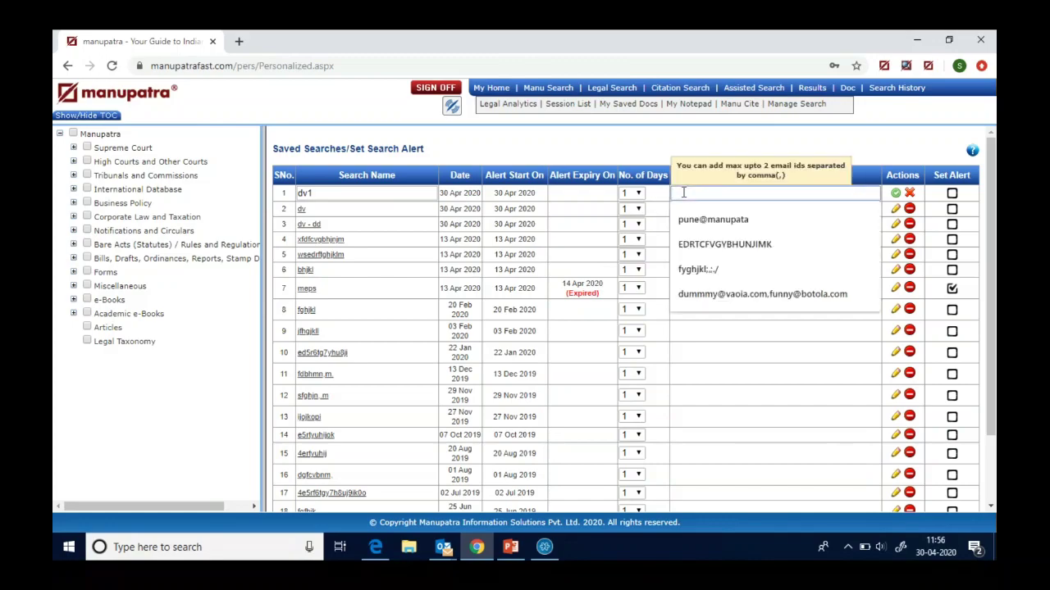
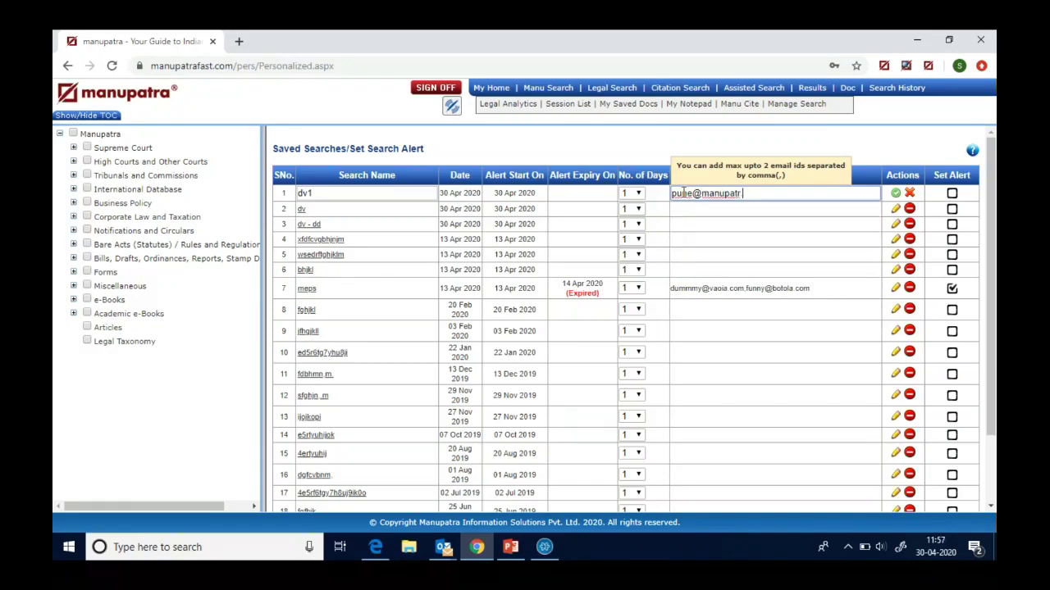
left_click(638, 195)
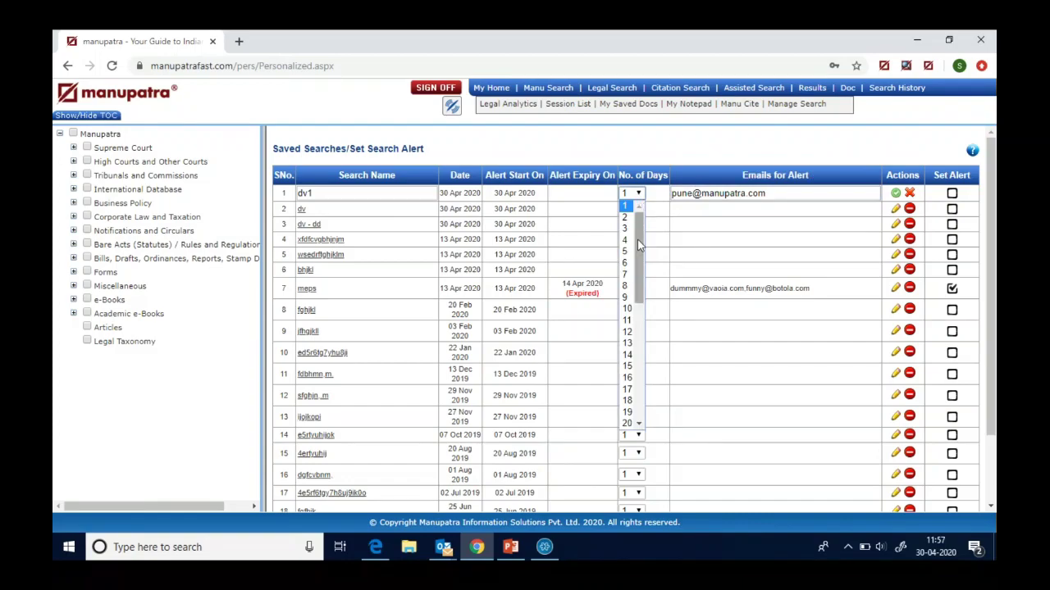
left_click_drag(638, 244, 638, 346)
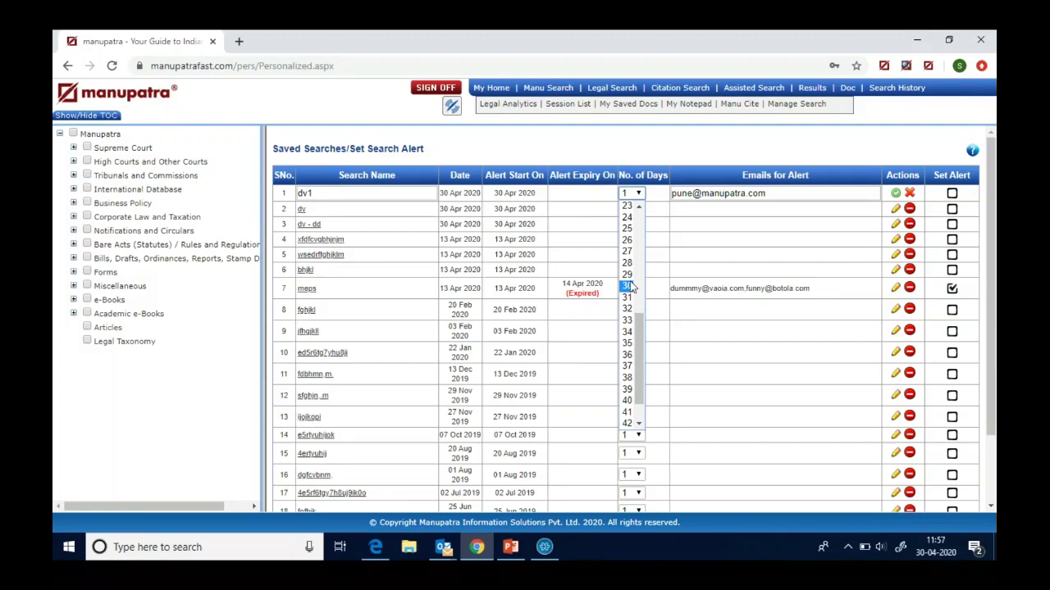
left_click(629, 286)
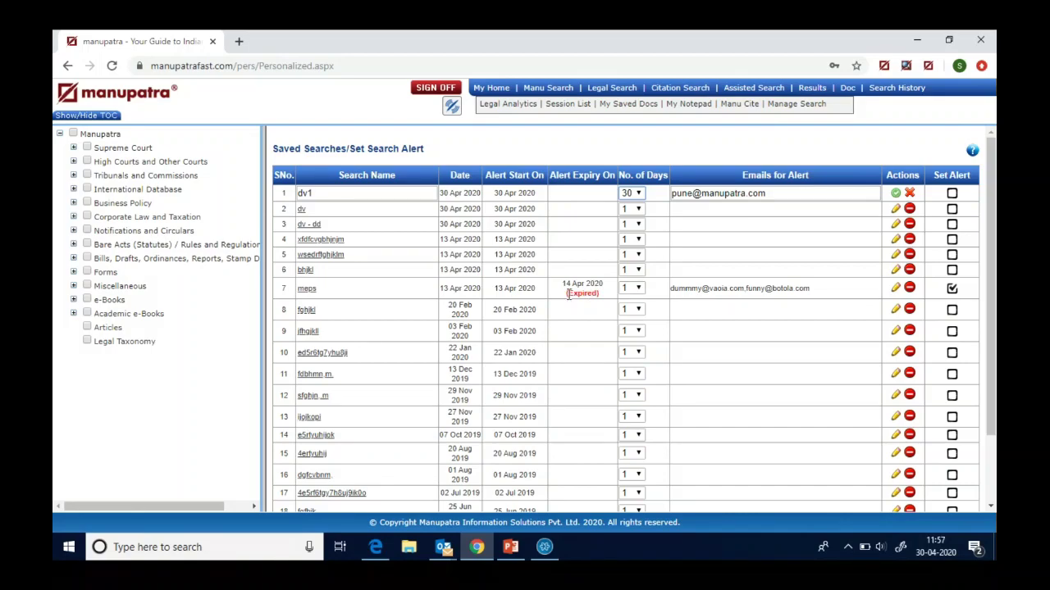
left_click(952, 194)
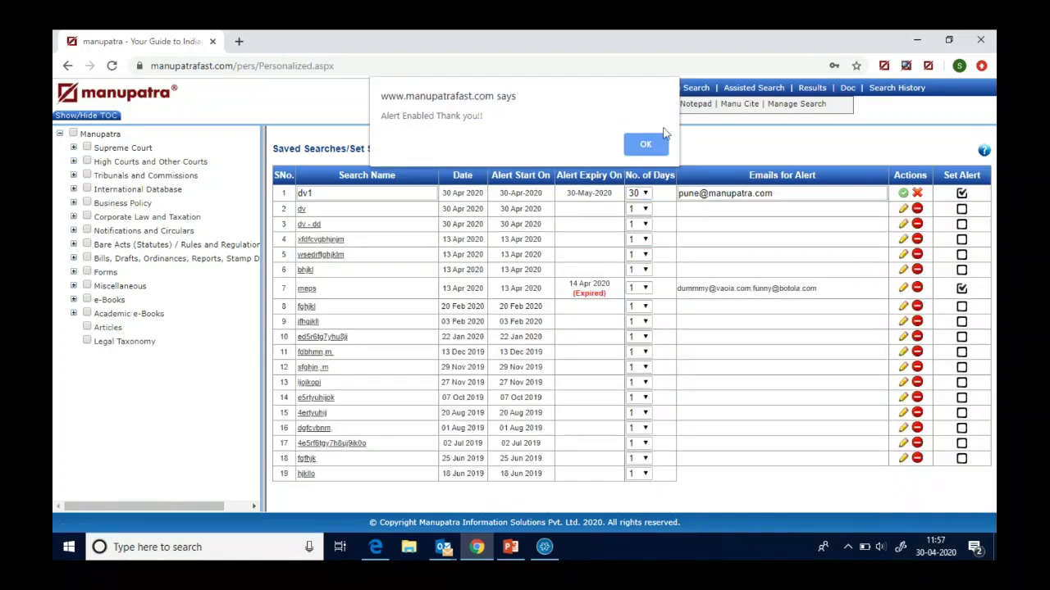
left_click(645, 145)
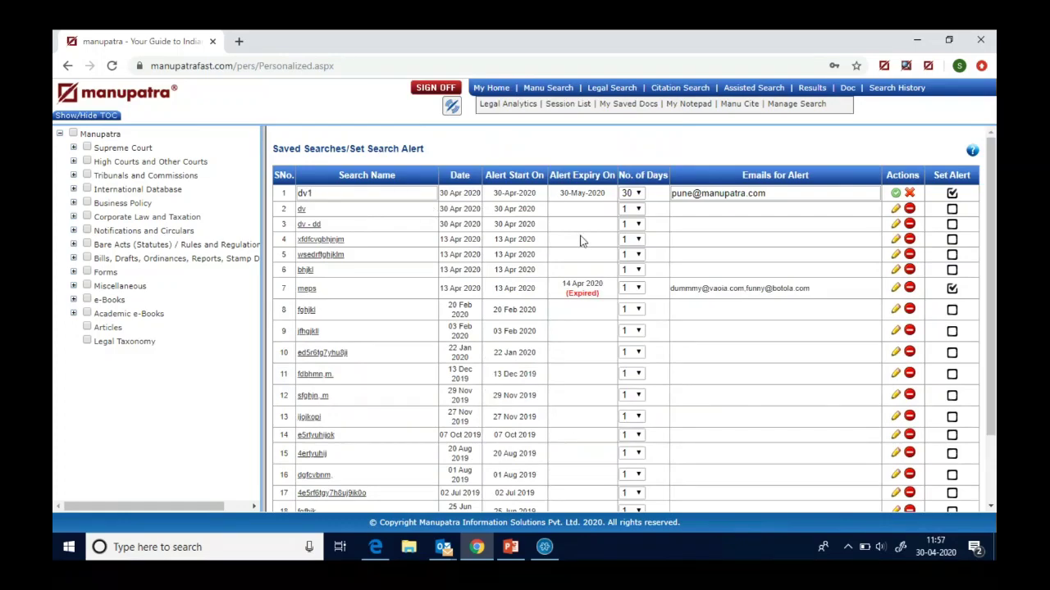
- Rerun saved search dv and apply the "dowry death" refinement, showing 467 results
left_click(302, 212)
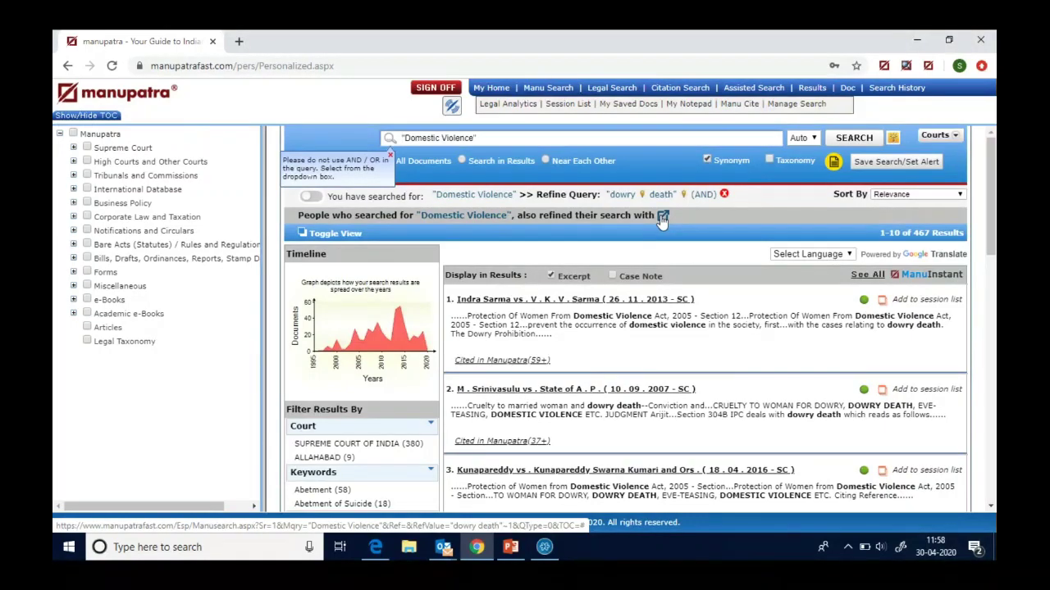
left_click(663, 218)
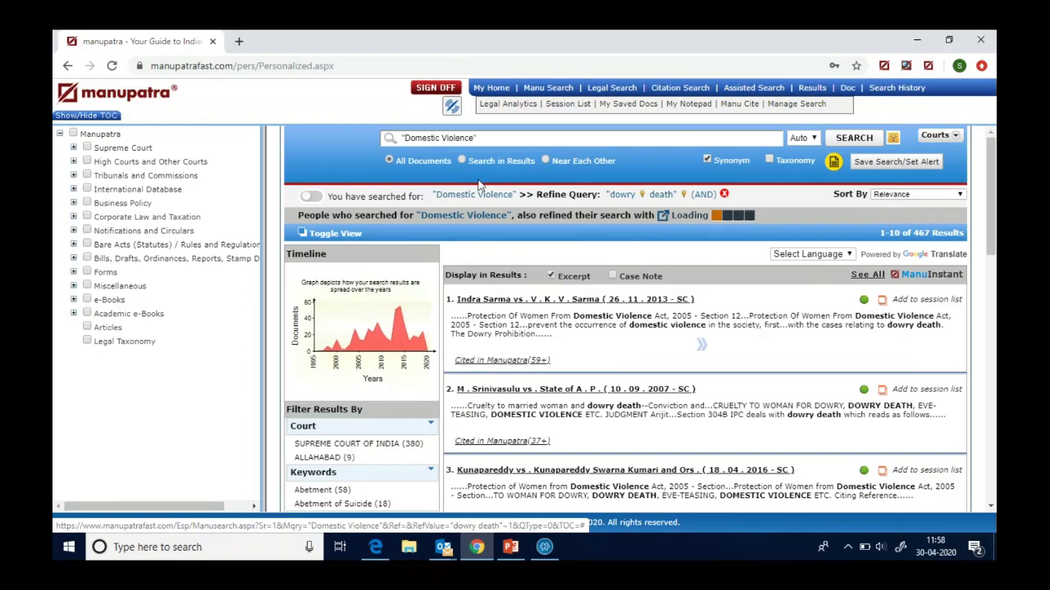
- Open a blank Manu Search form, trying then clearing a "company act, law ,tax" query, mode left on Auto
left_click(538, 94)
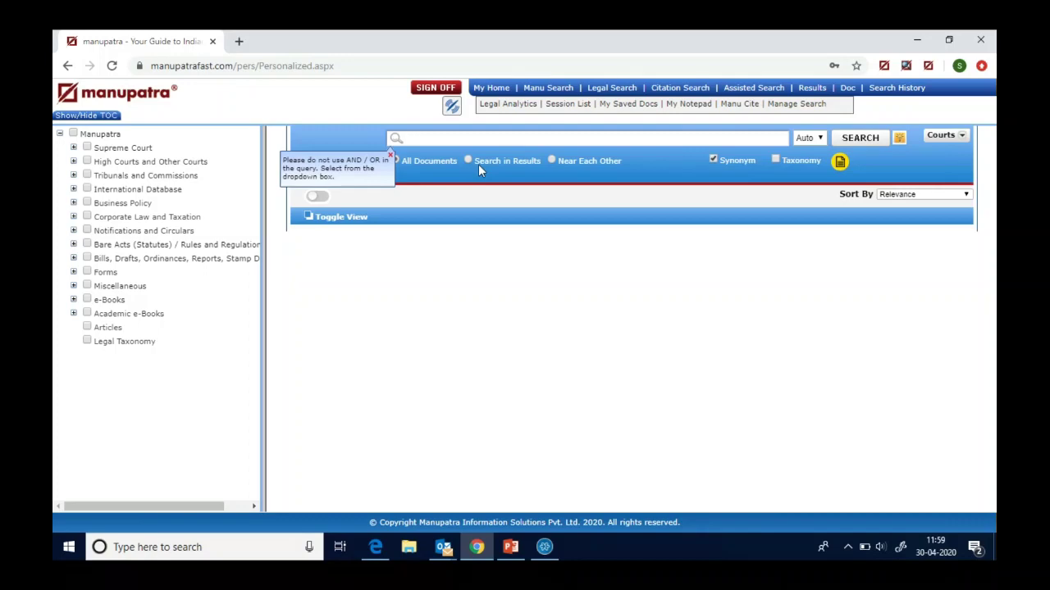
type("company ")
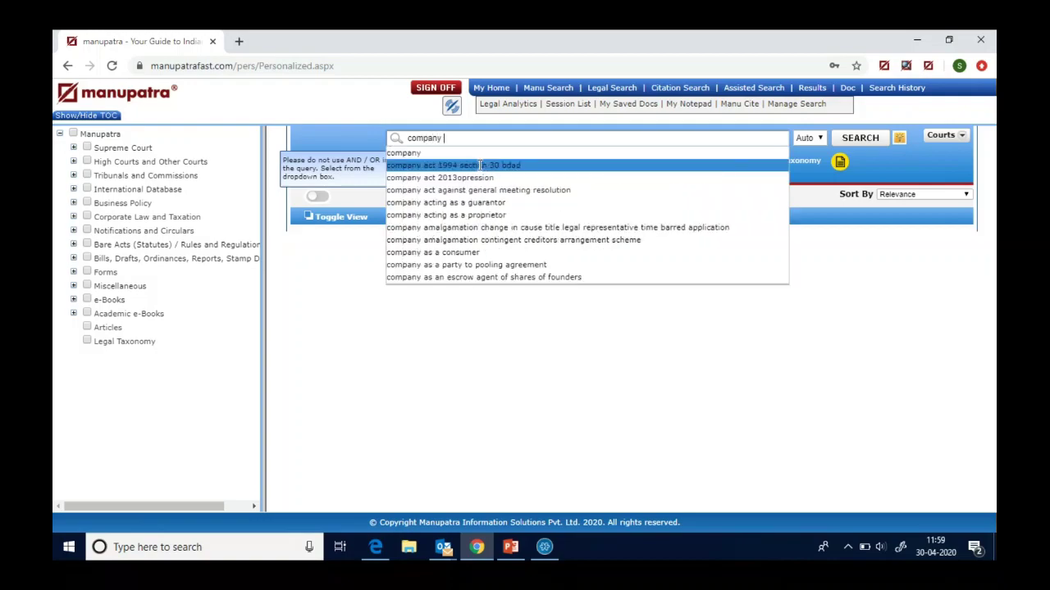
type("act,")
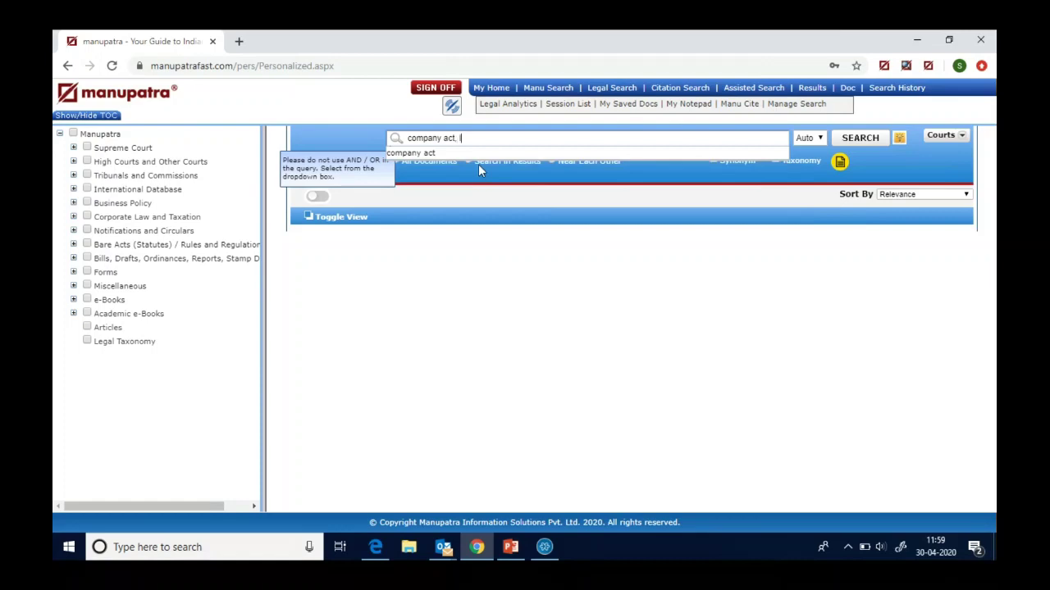
type(" law ,tax")
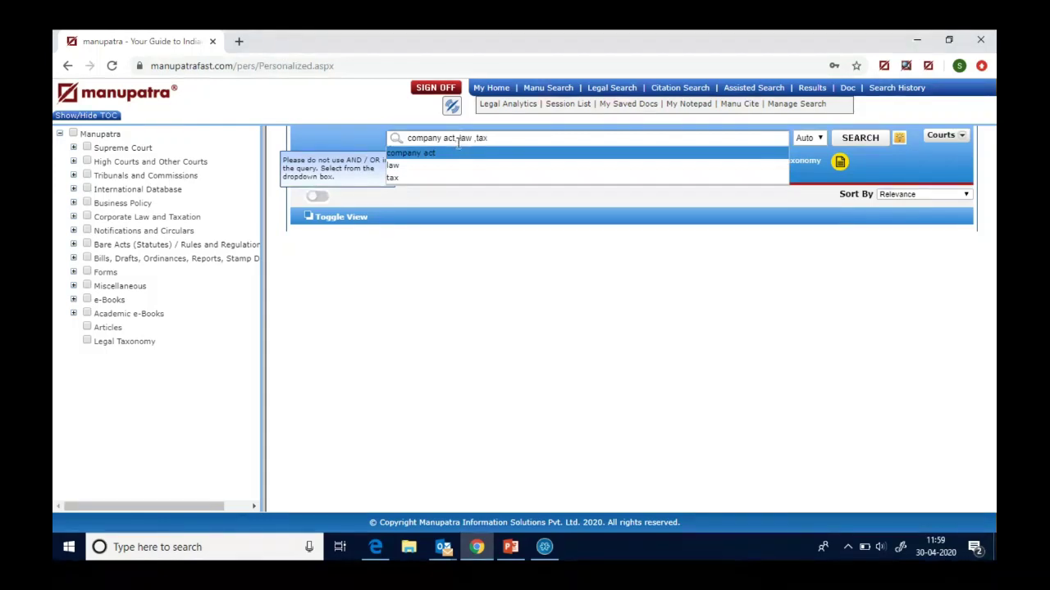
key("BackSpace")
key("BackSpace")
key("BackSpace")
key("BackSpace")
key("BackSpace")
key("BackSpace")
key("BackSpace")
key("BackSpace")
key("BackSpace")
key("BackSpace")
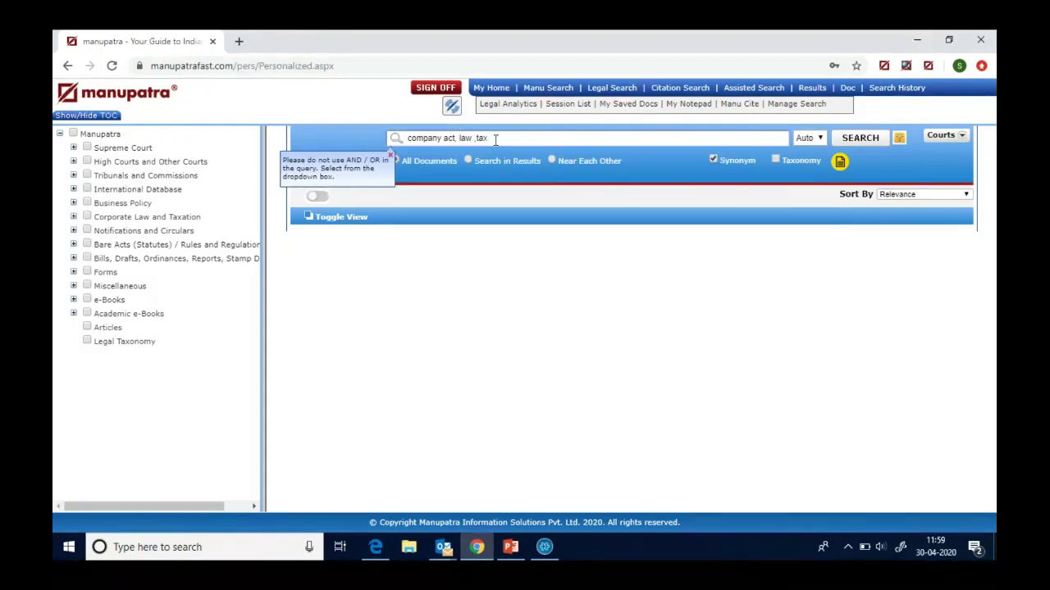
key("BackSpace")
key("BackSpace")
key("BackSpace")
key("BackSpace")
key("BackSpace")
key("BackSpace")
key("BackSpace")
key("BackSpace")
key("BackSpace")
key("BackSpace")
left_click(817, 138)
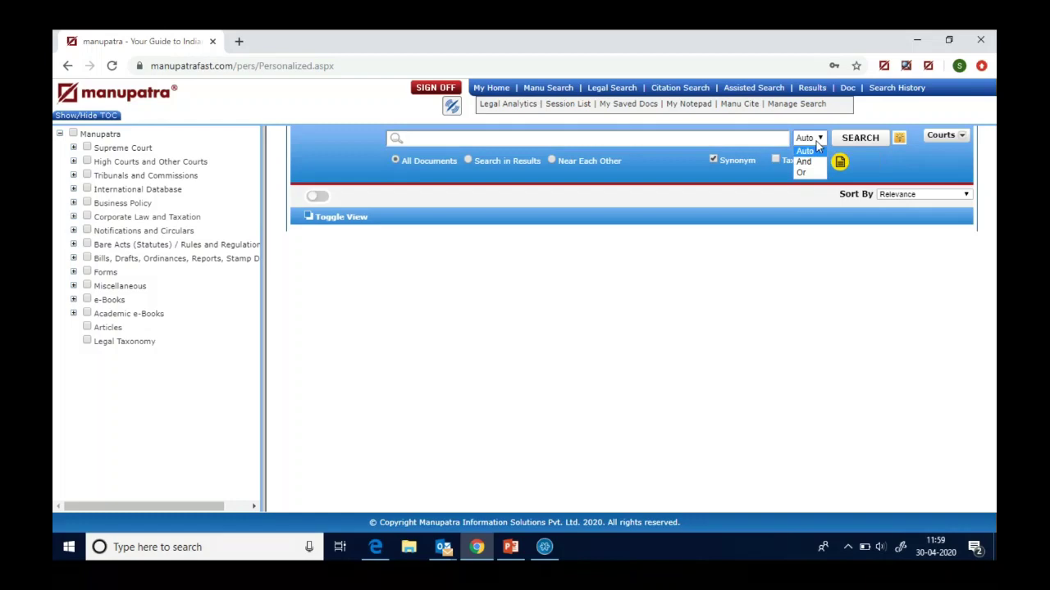
left_click(816, 141)
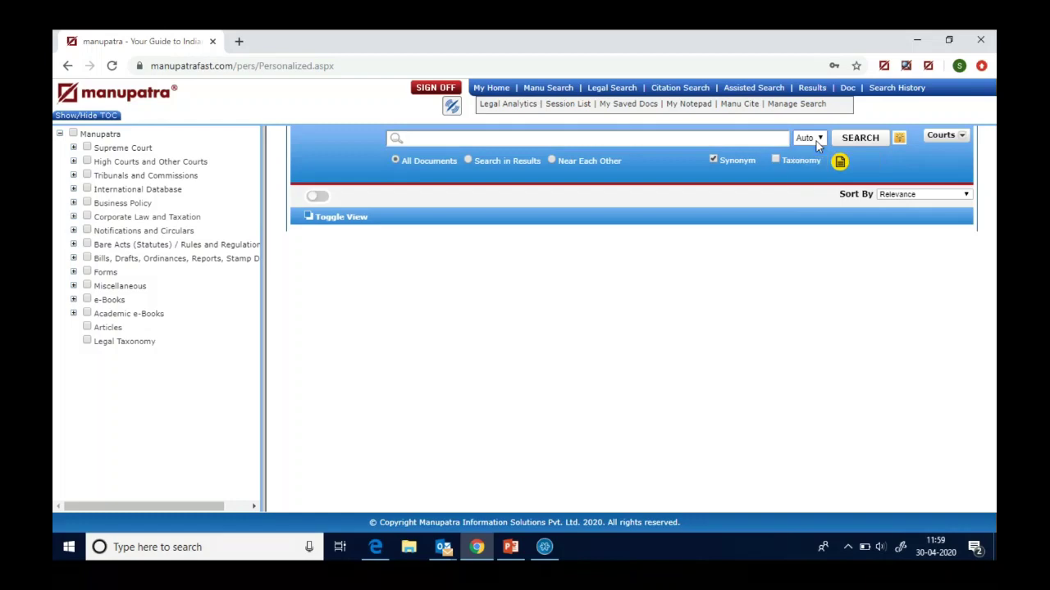
left_click(420, 139)
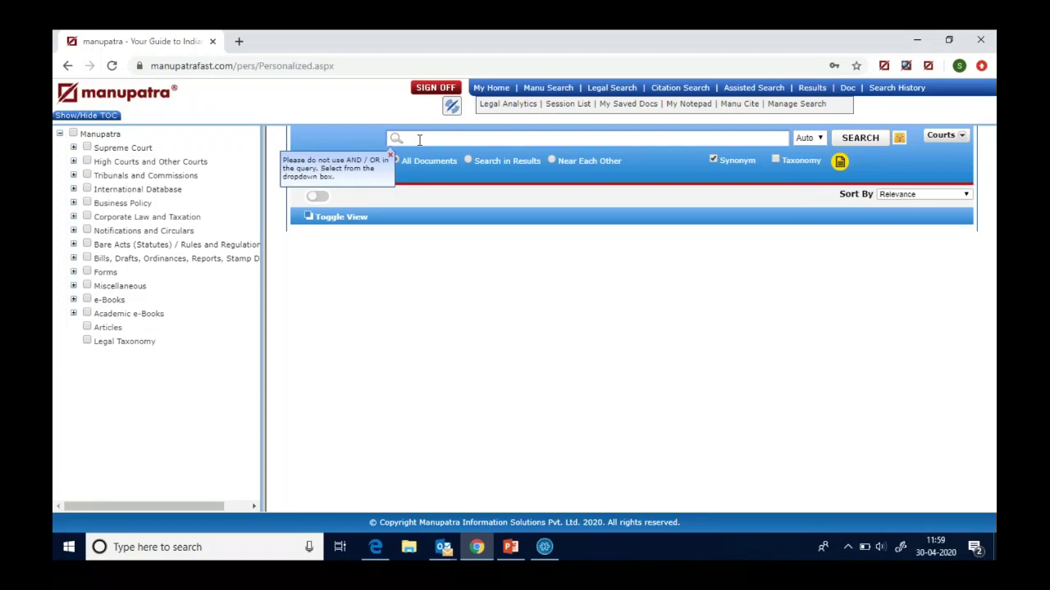
type("d")
type("oro")
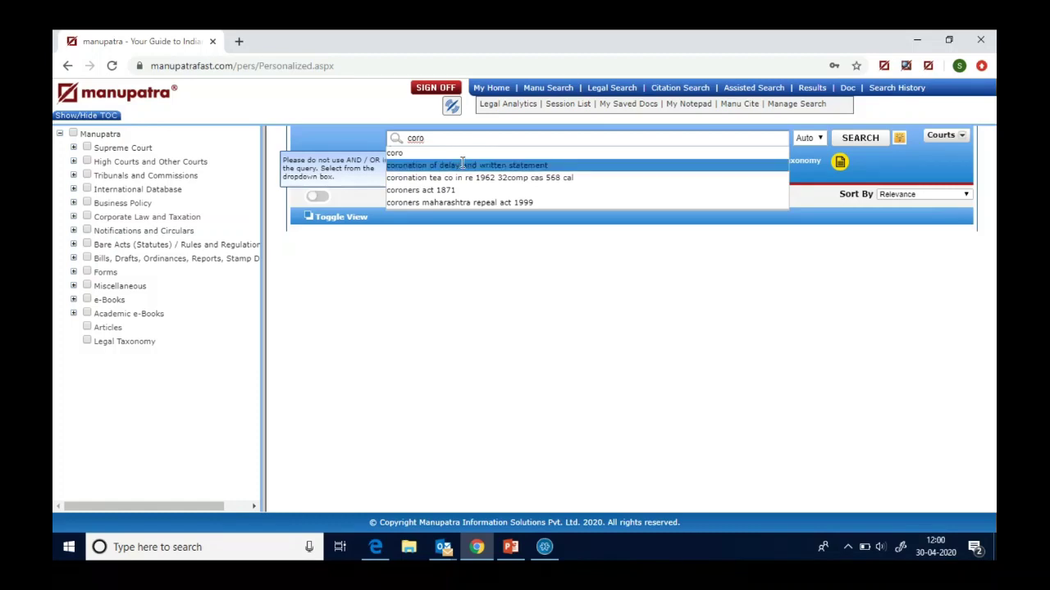
key("Down")
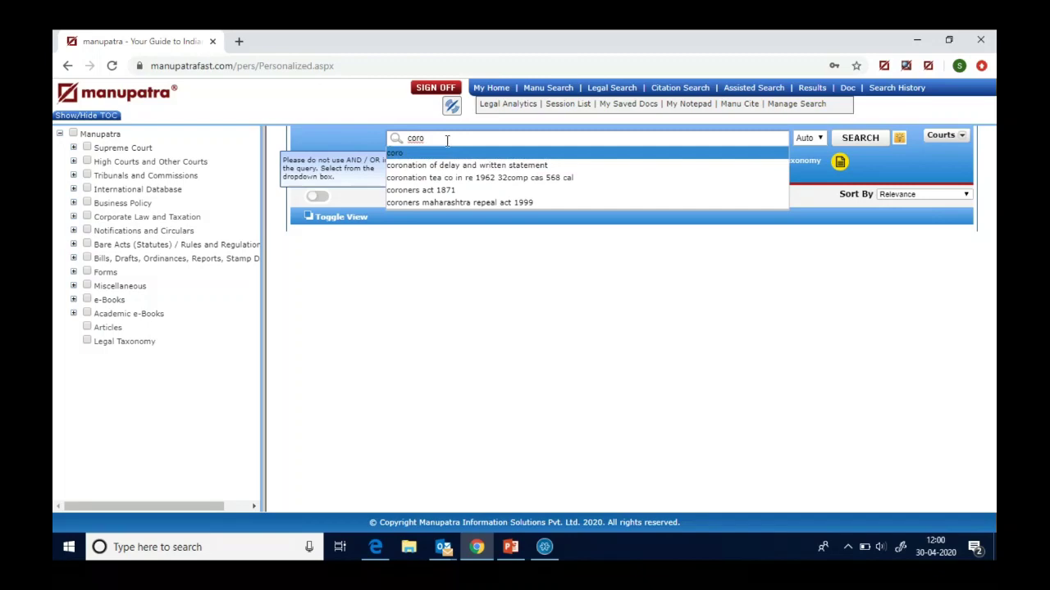
type("*")
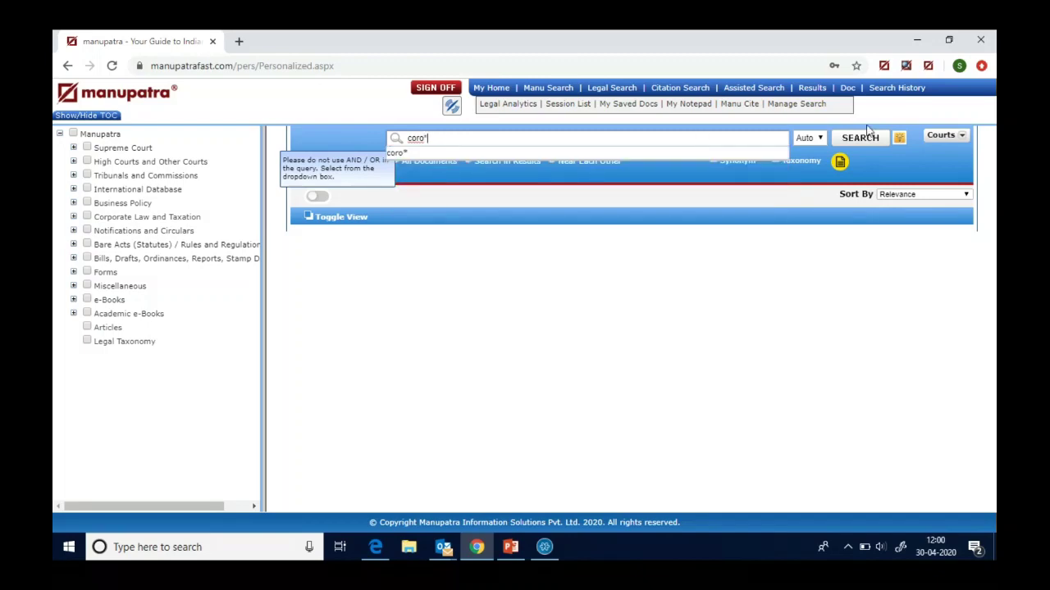
left_click(859, 139)
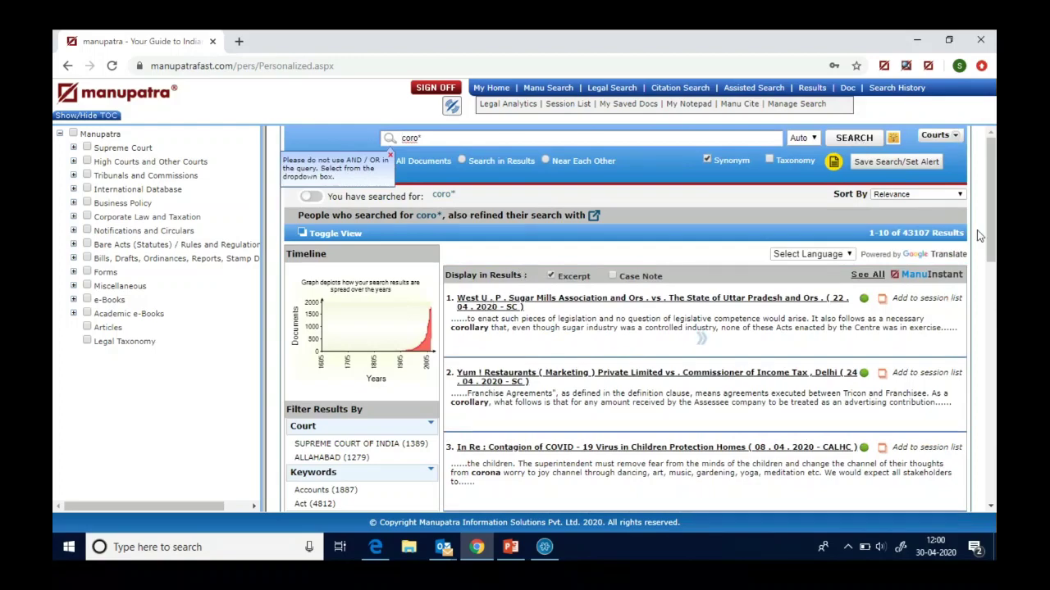
left_click_drag(992, 221, 989, 197)
left_click(550, 88)
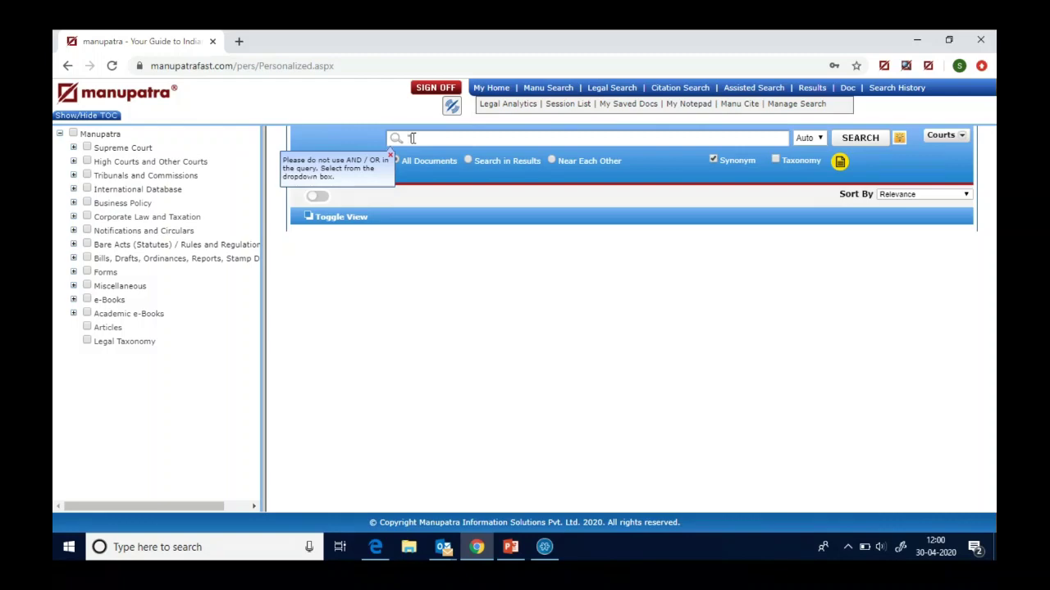
type("child custody\" -")
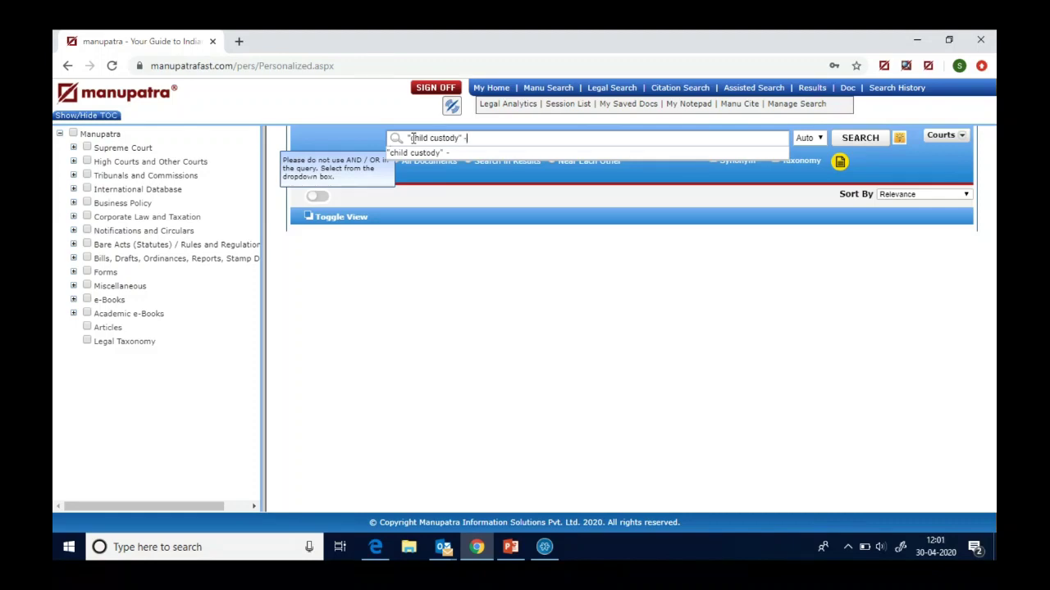
type("divorce")
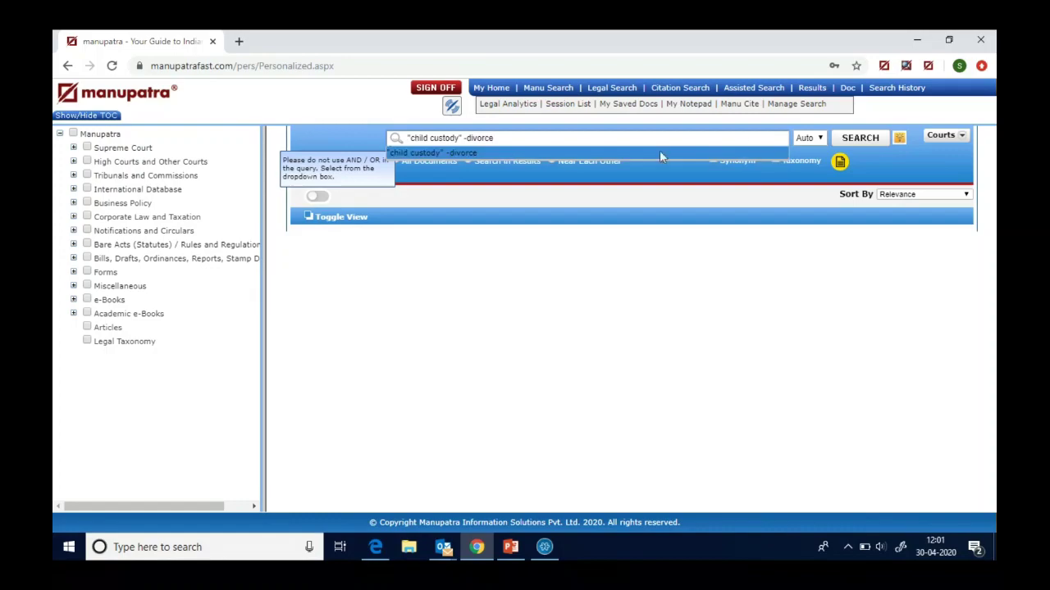
left_click(863, 139)
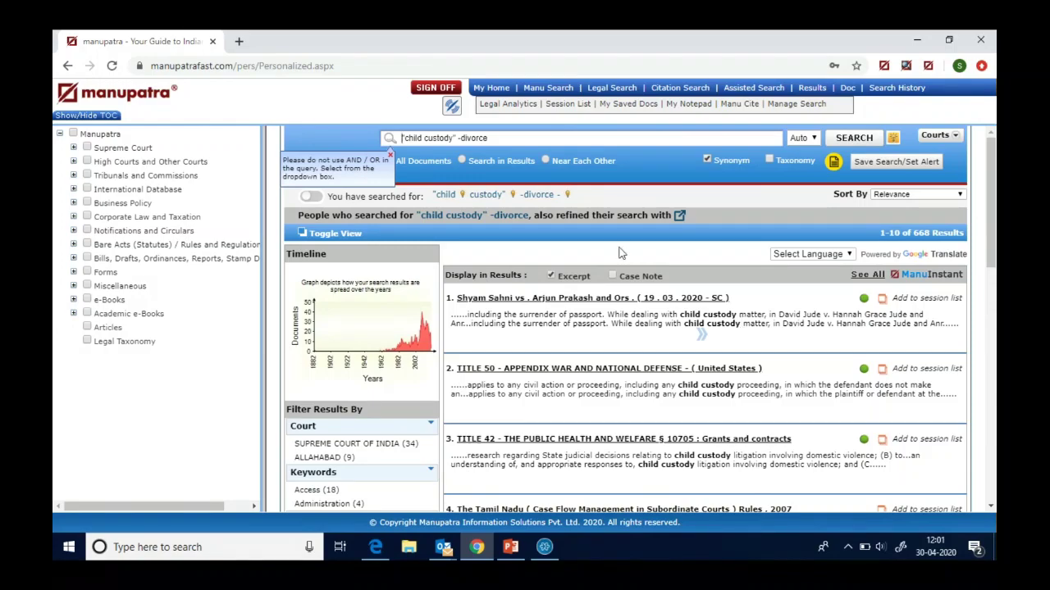
left_click(548, 90)
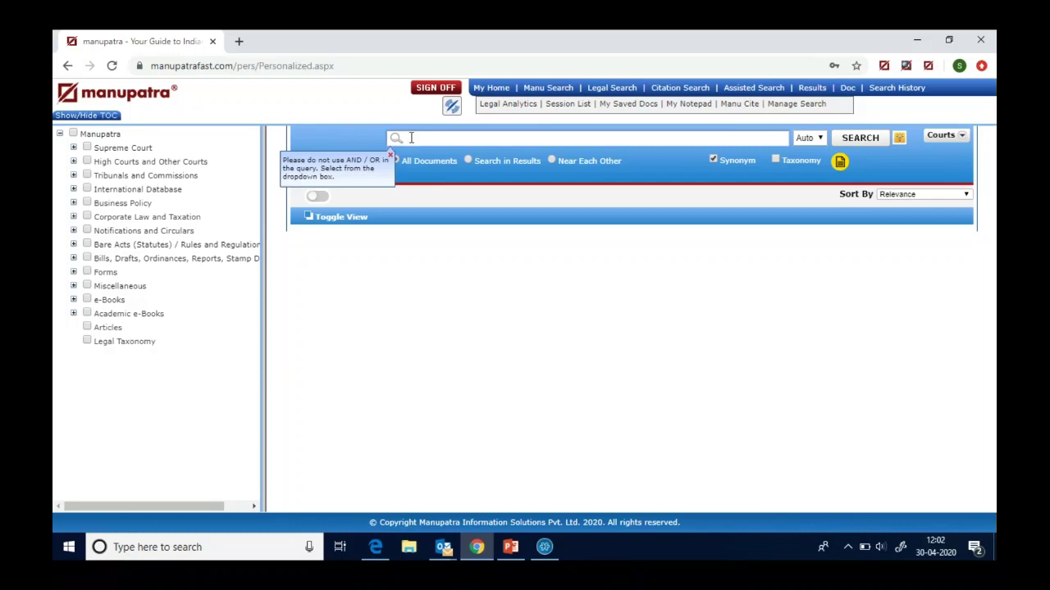
type("\"com")
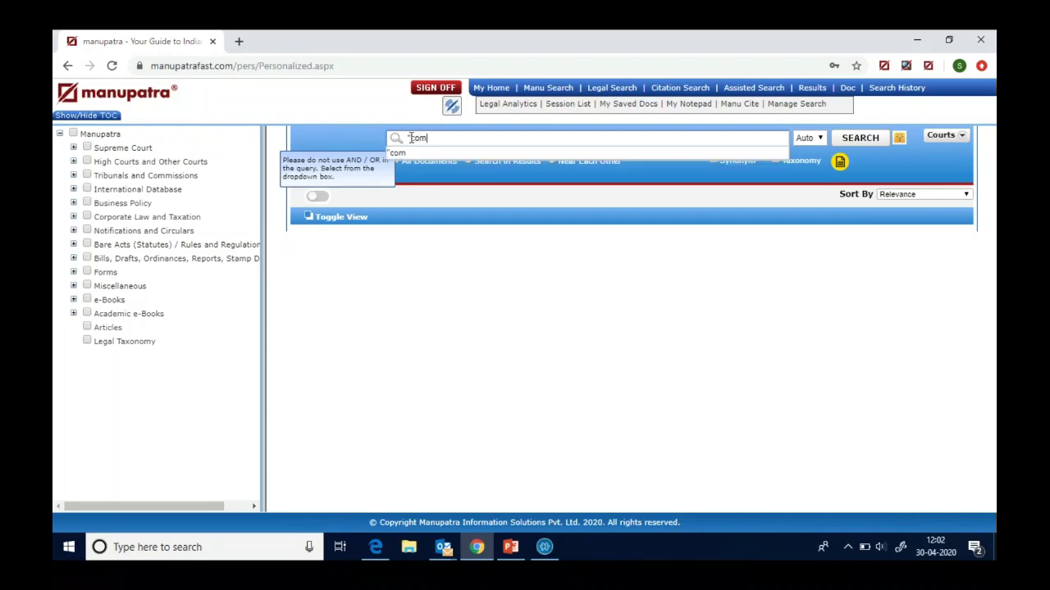
type("pany law tax")
type("\"/")
type("10")
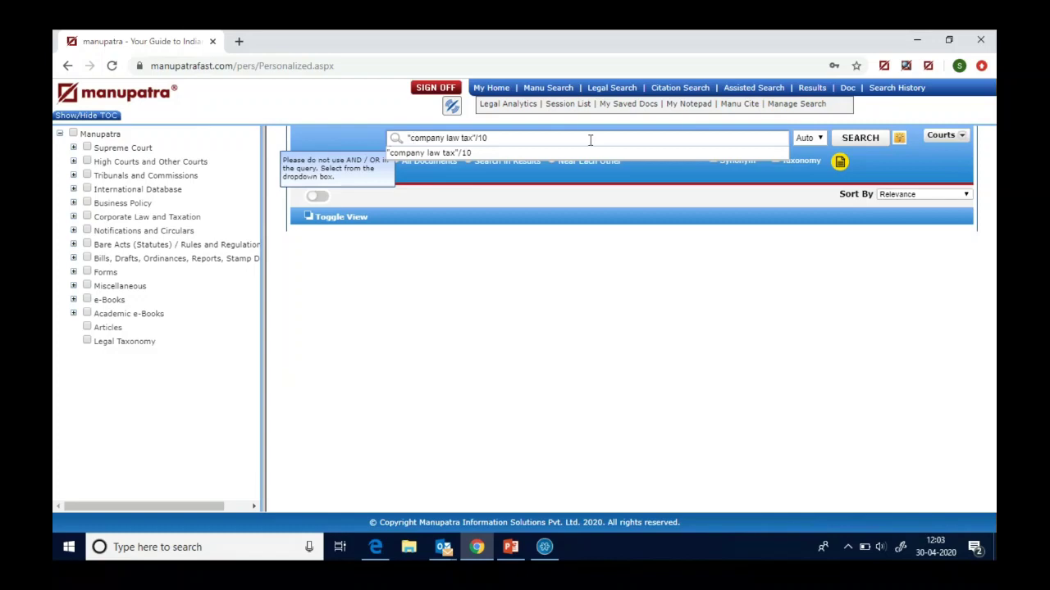
left_click(861, 139)
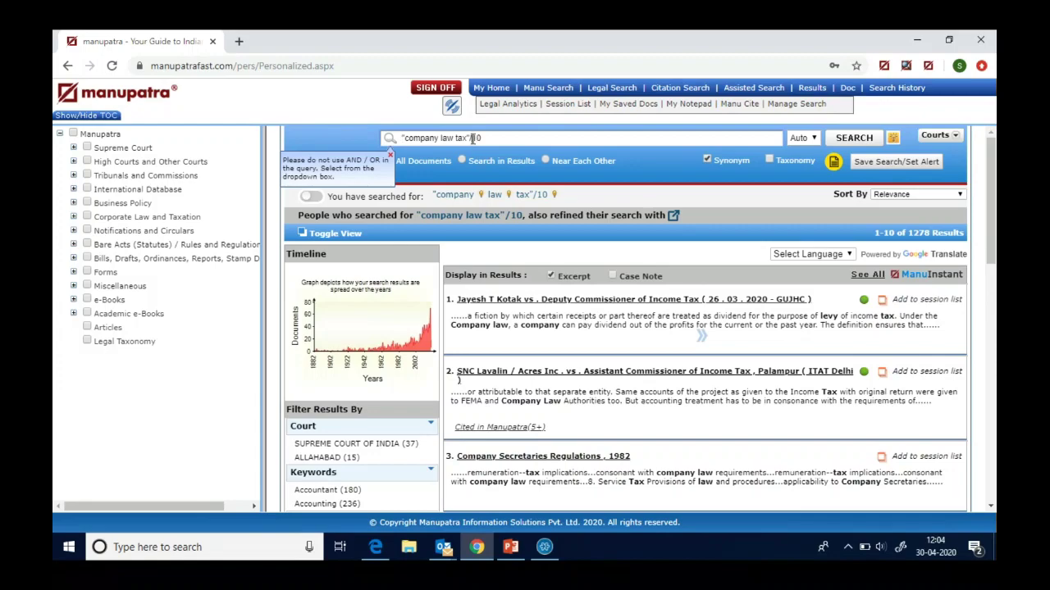
left_click(473, 138)
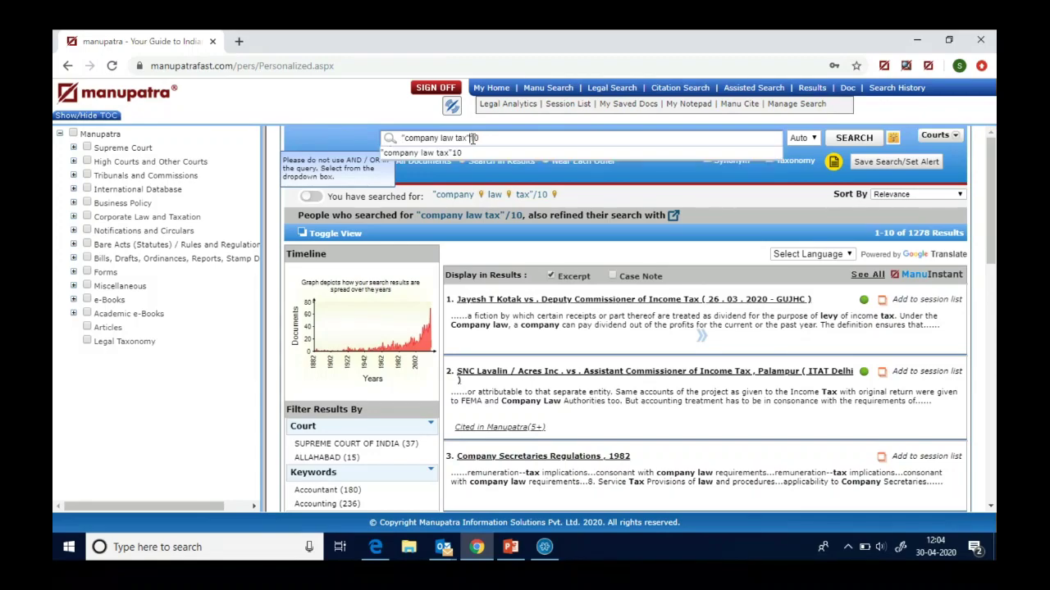
type("@10")
left_click(855, 140)
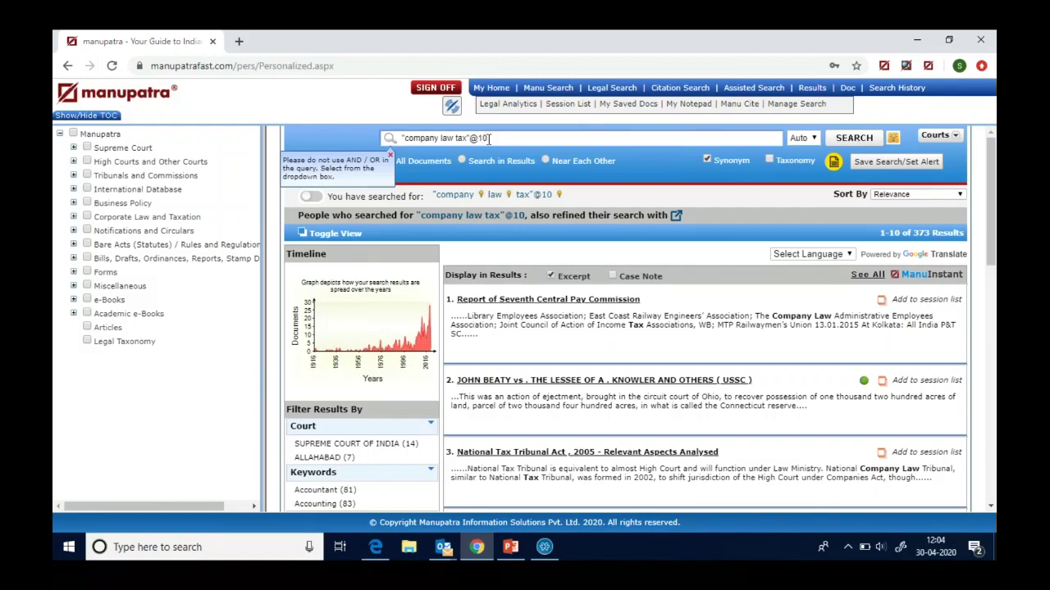
- Change the query to "company law tax"/s and rerun the search, getting 3504 results
left_click(489, 138)
key("BackSpace")
key("BackSpace")
key("BackSpace")
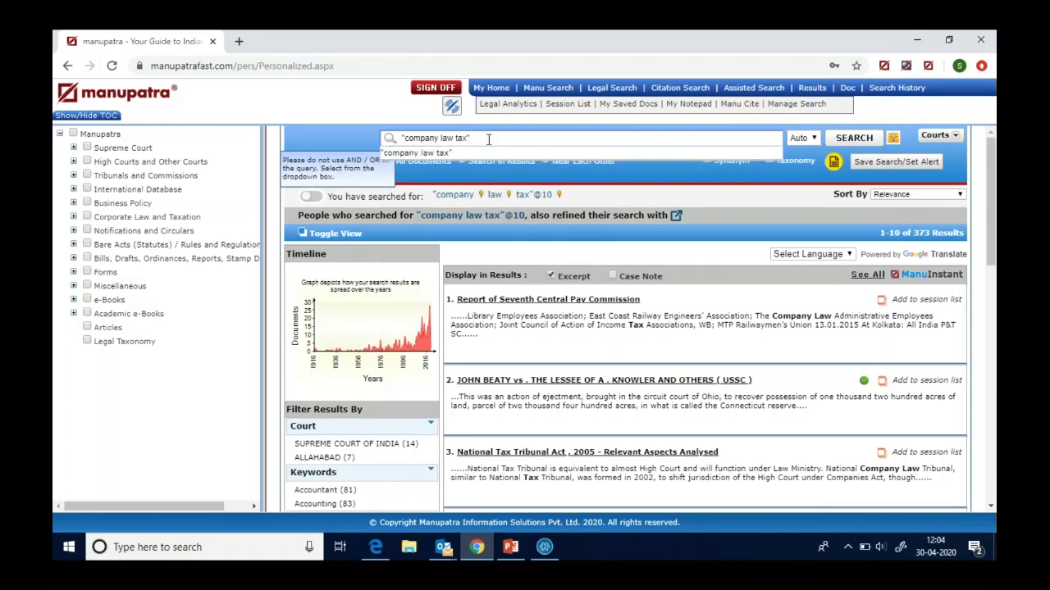
type("/s")
left_click(853, 138)
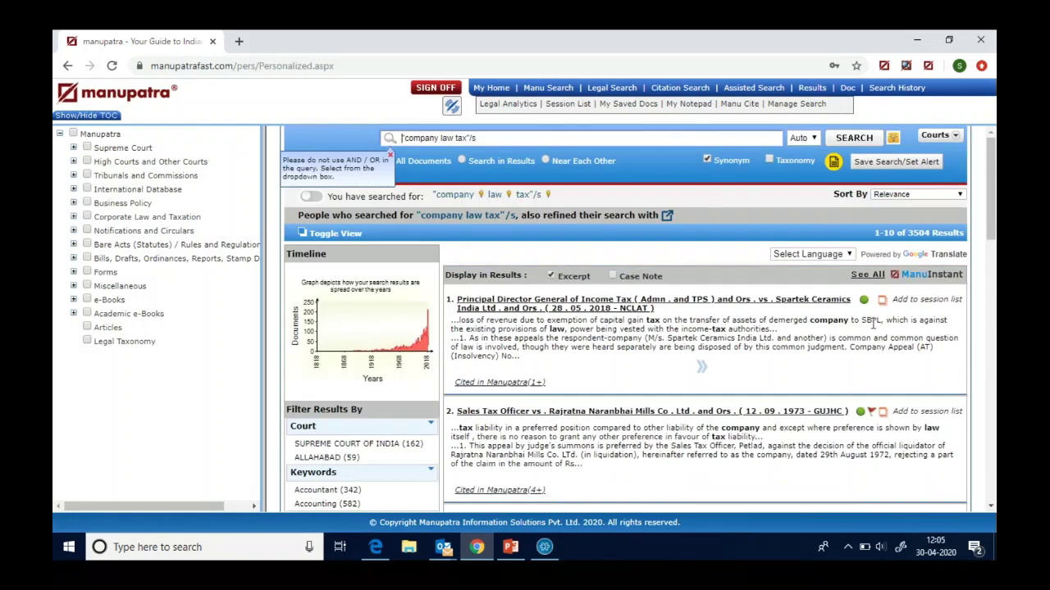
- Rerun the query as "company law tax"/p (18621 results), then return to a blank search page
left_click(479, 137)
key("BackSpace")
type("p")
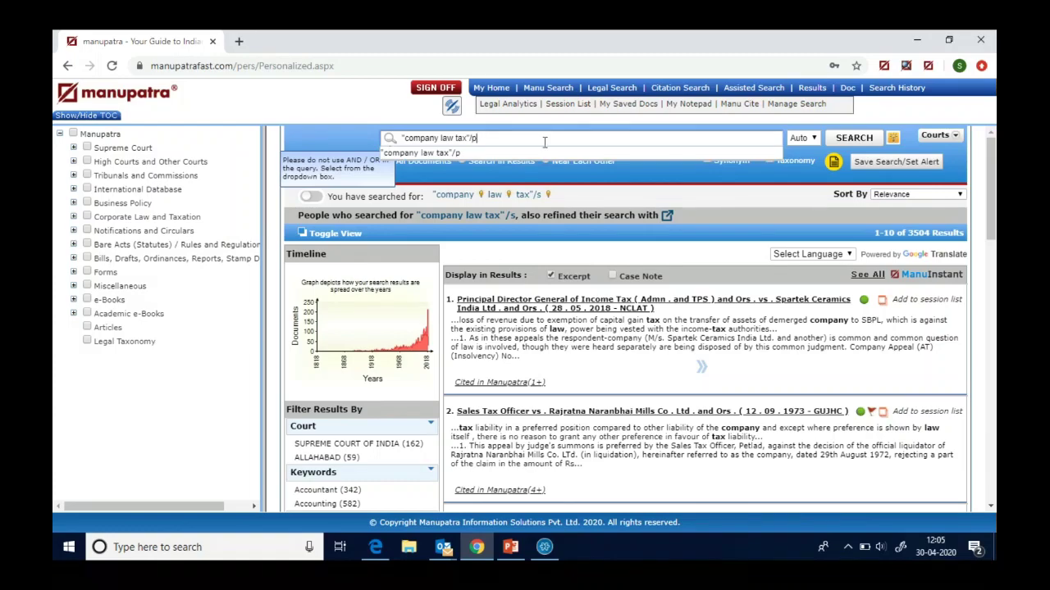
left_click(854, 139)
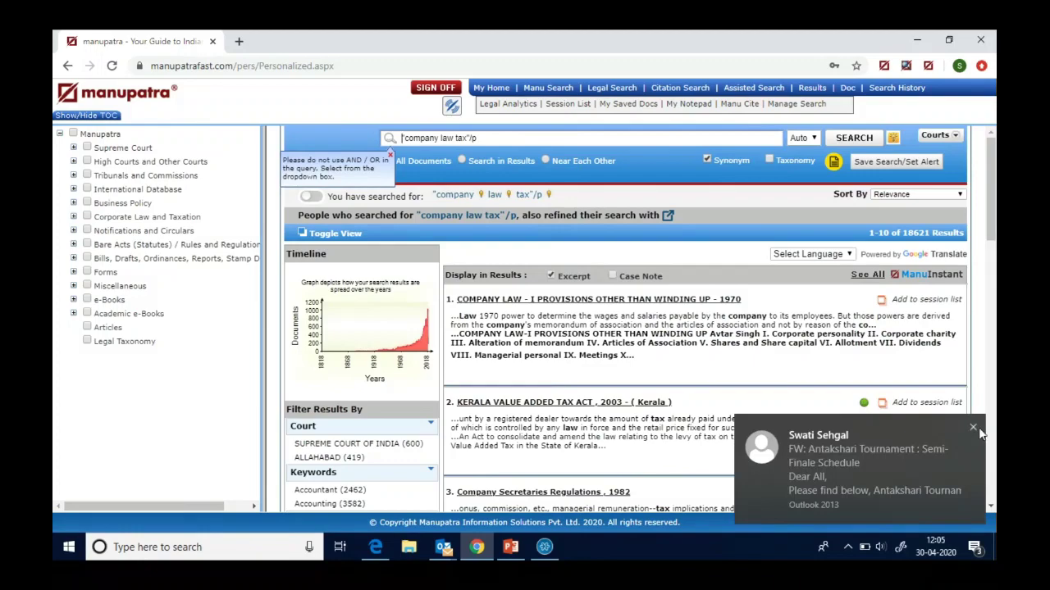
left_click(974, 427)
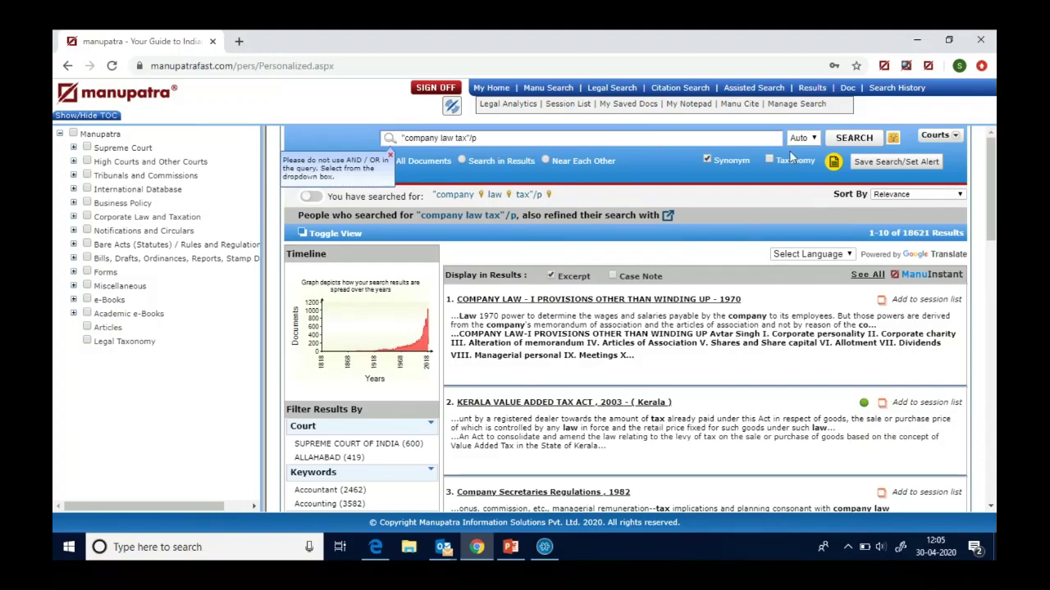
left_click(549, 90)
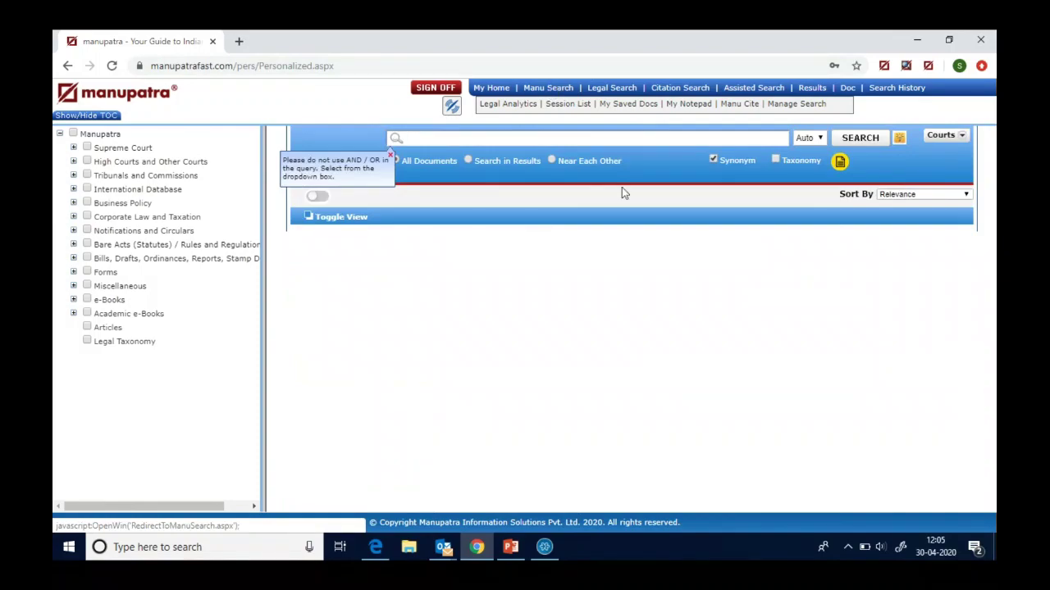
left_click(900, 139)
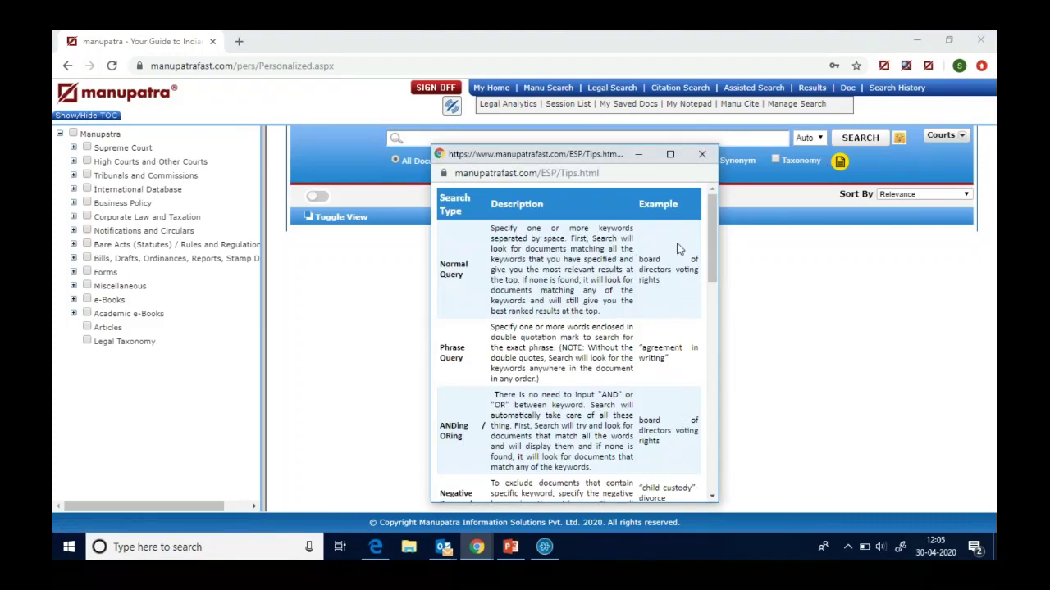
left_click(702, 156)
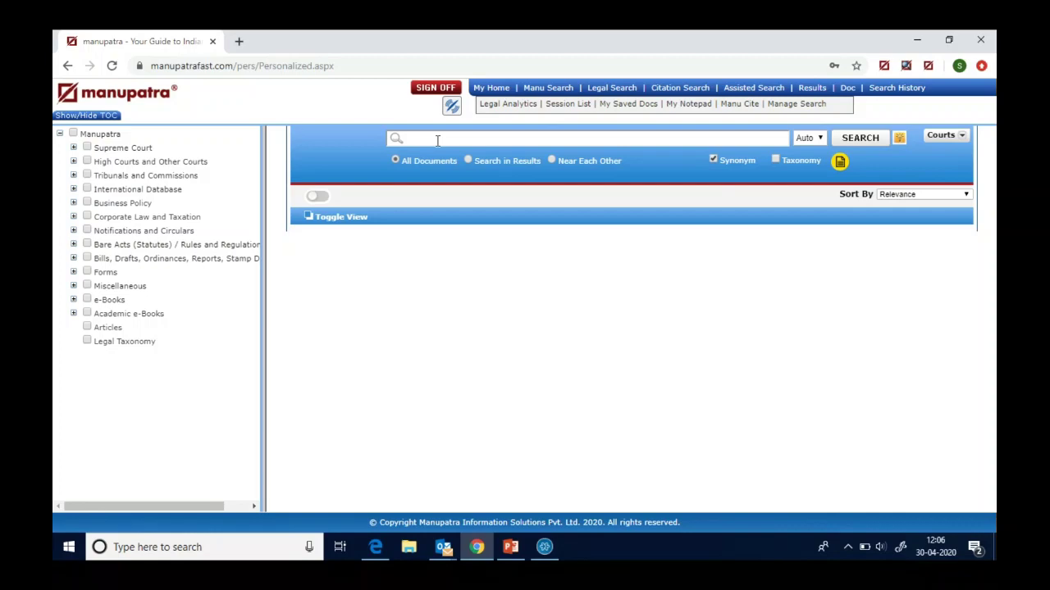
- Reload Manu Search, then switch to the Legal Search advanced form
left_click(551, 91)
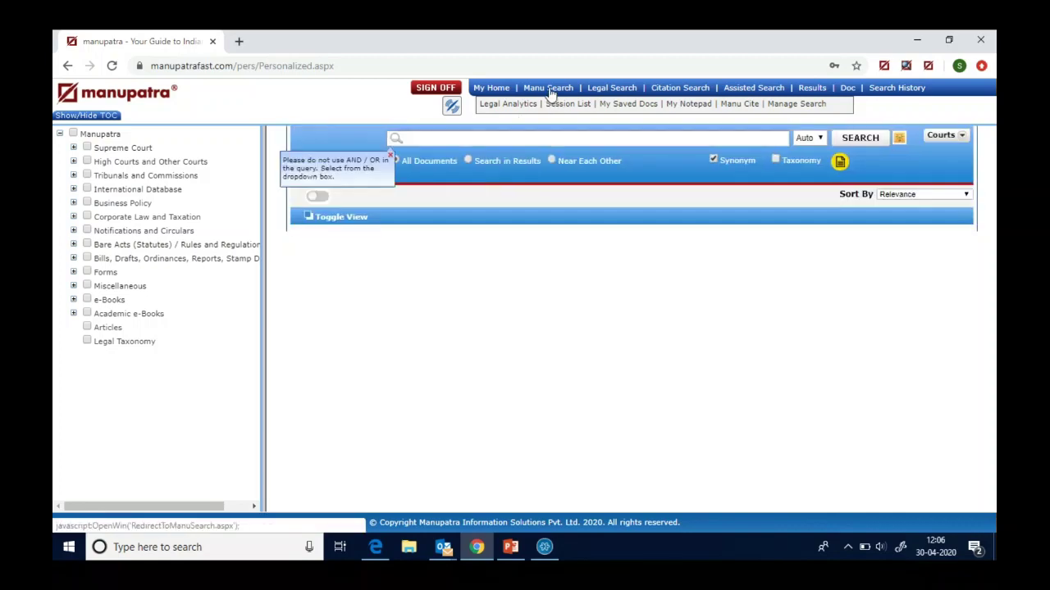
left_click(611, 90)
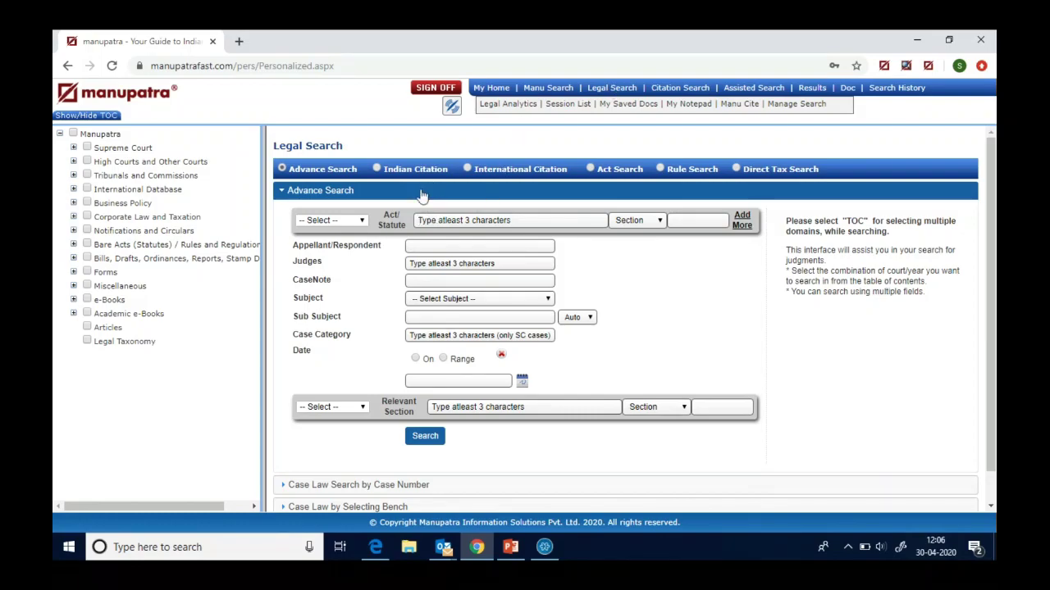
- Set Act/Statute to CODE OF CIVIL PROCEDURE 1908 CPC, Section 10, and run the search
left_click(420, 221)
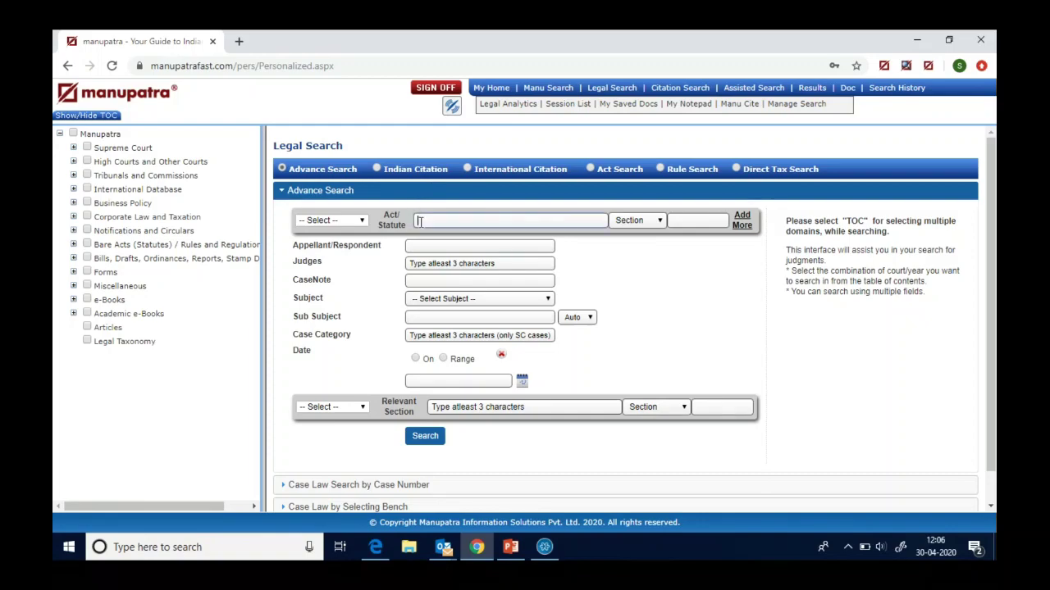
type("cpc")
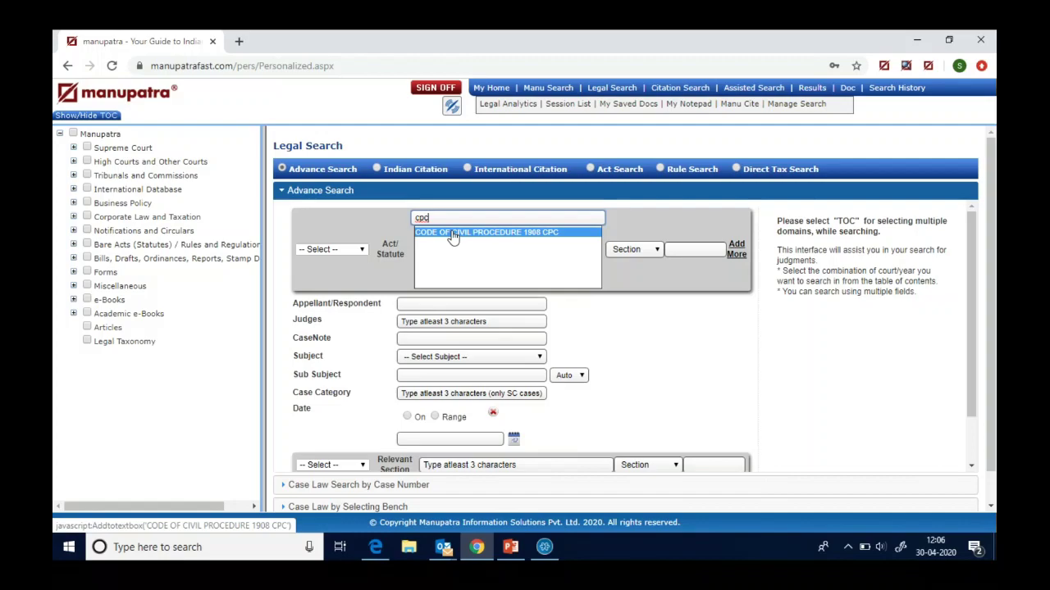
left_click(452, 234)
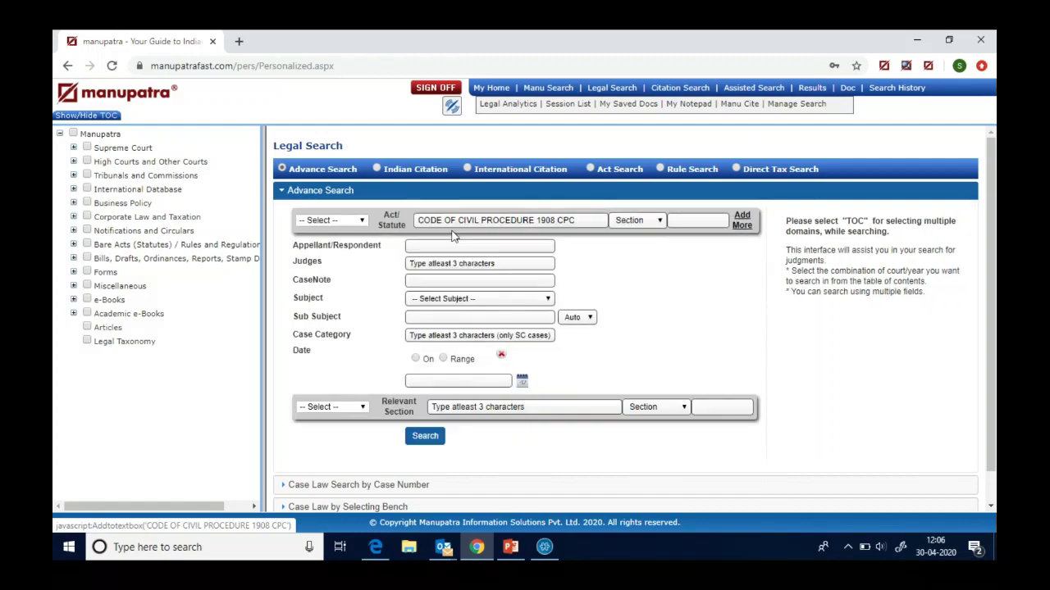
left_click(656, 226)
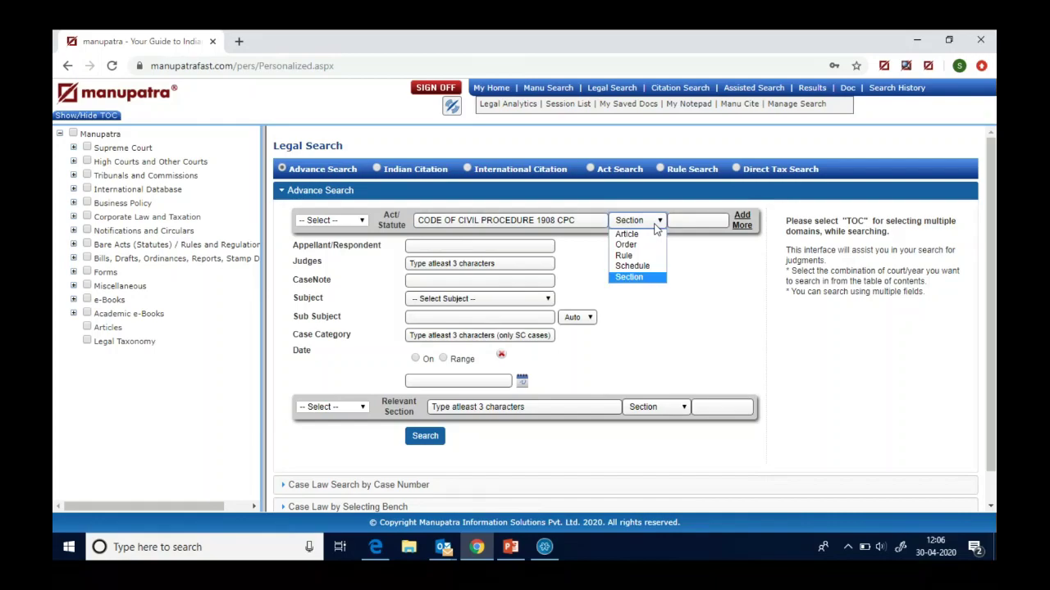
left_click(656, 227)
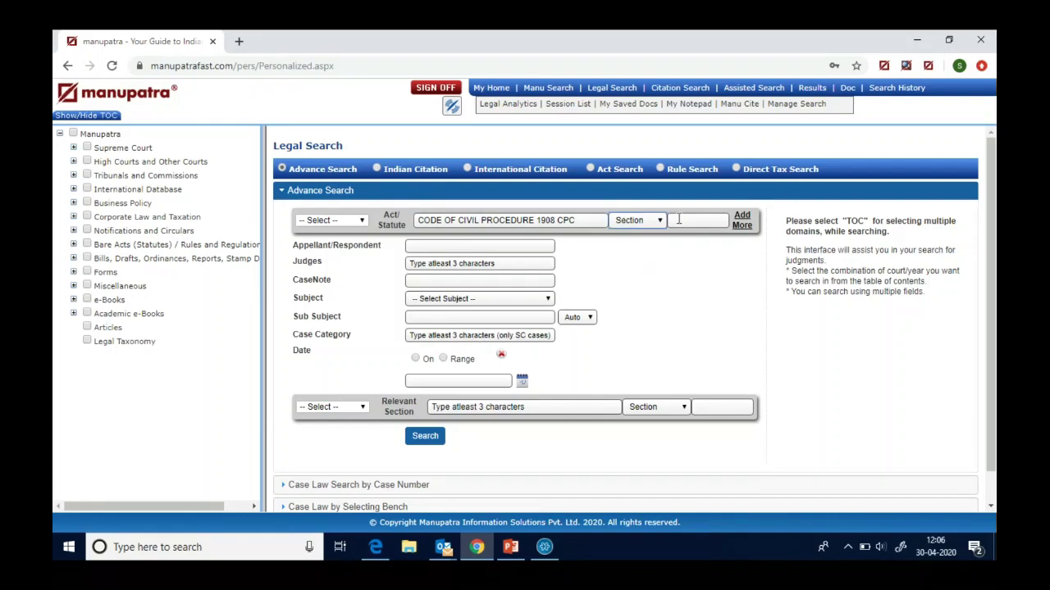
left_click(678, 220)
type("10")
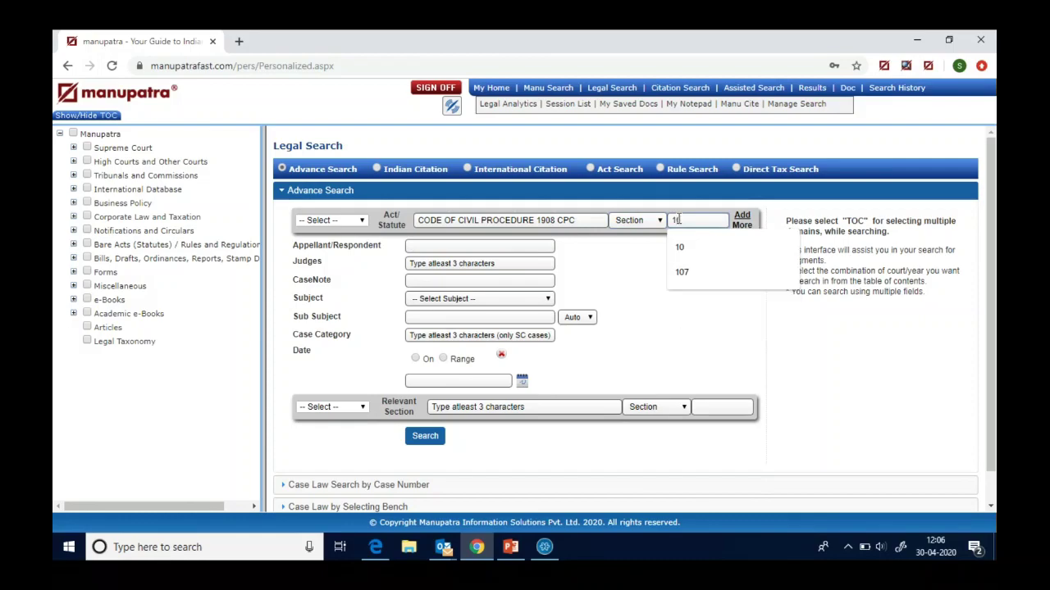
left_click(424, 436)
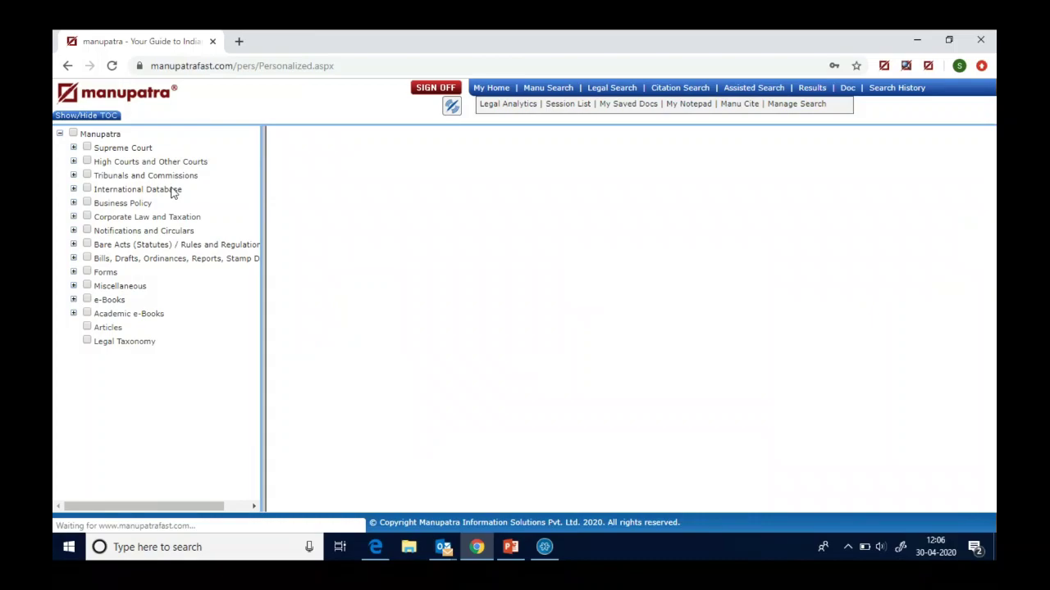
- Hide the TOC, select Search in Results, skim the 2202 results, then reopen Legal Search
left_click(90, 116)
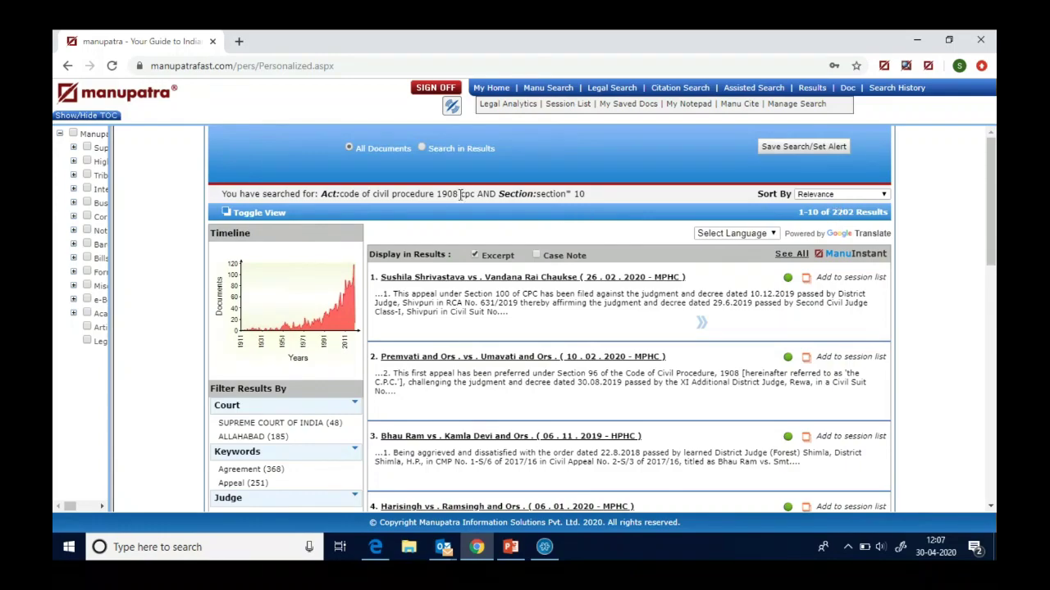
left_click(421, 149)
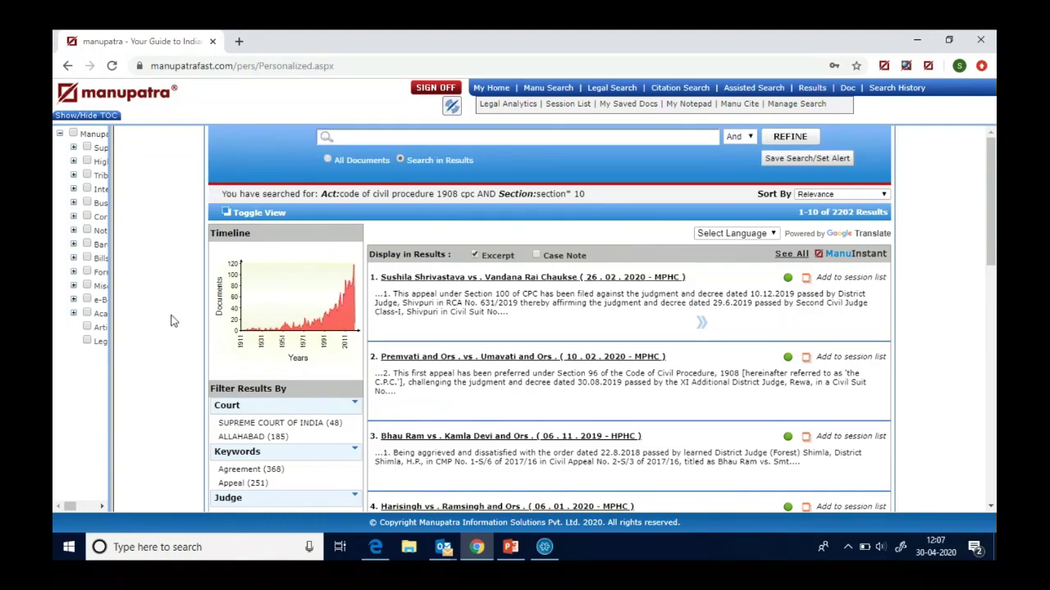
scroll(172, 320, "down", 3)
scroll(172, 320, "down", 2)
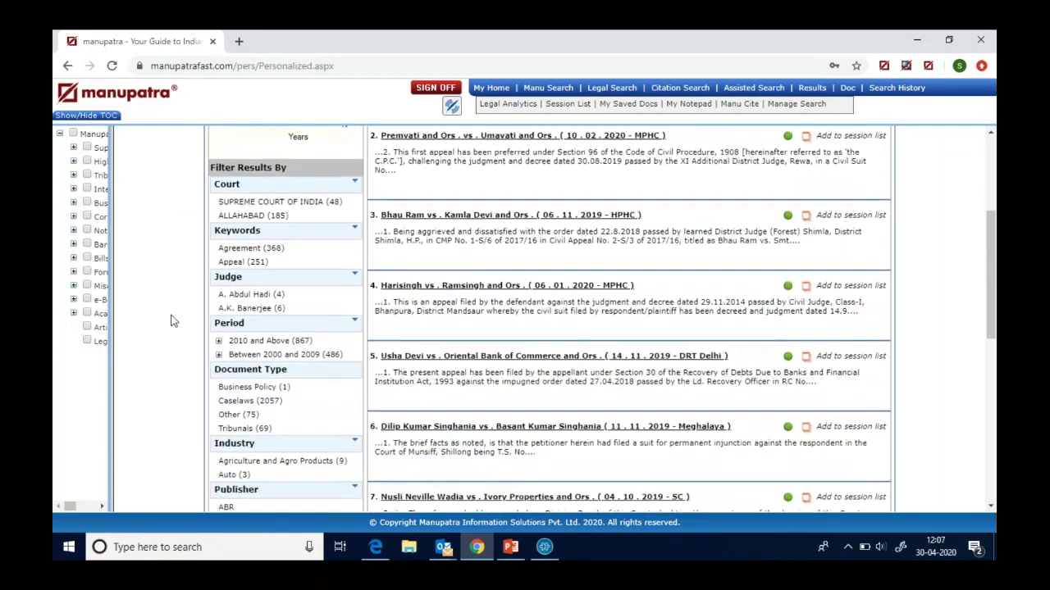
scroll(172, 320, "up", 1)
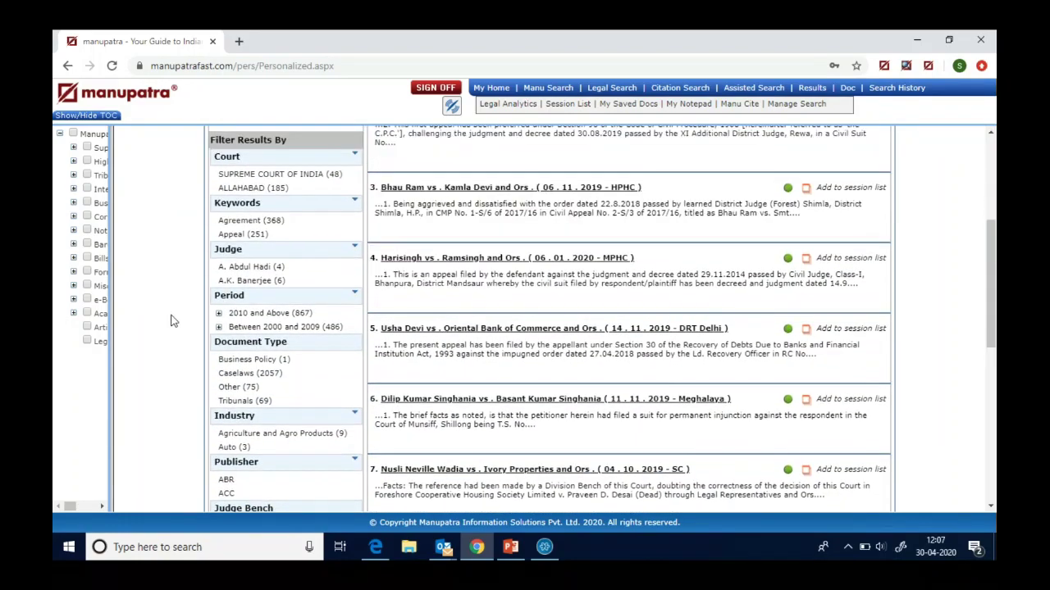
scroll(172, 320, "up", 3)
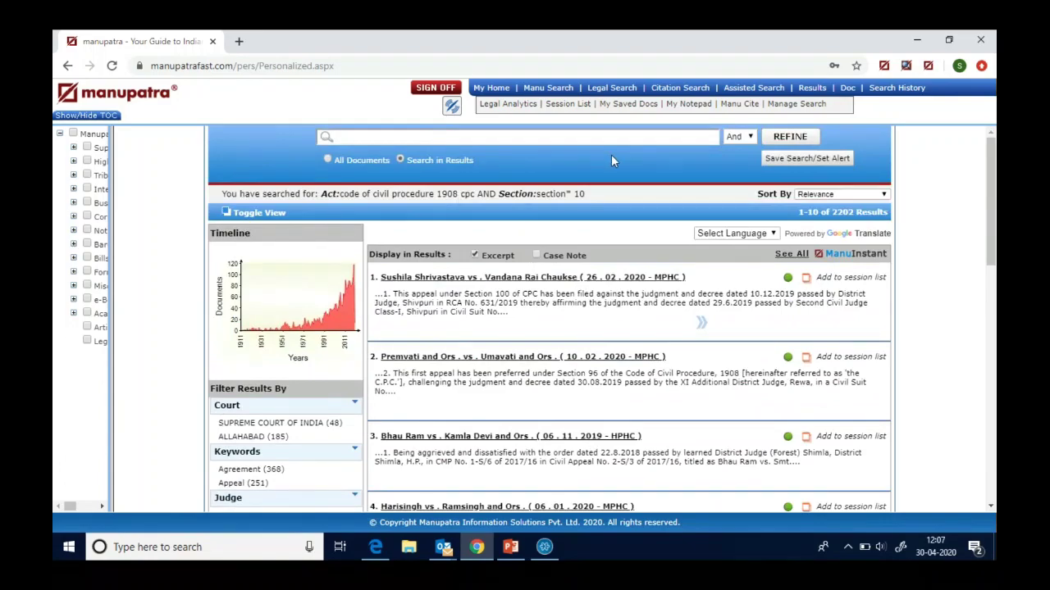
left_click(601, 89)
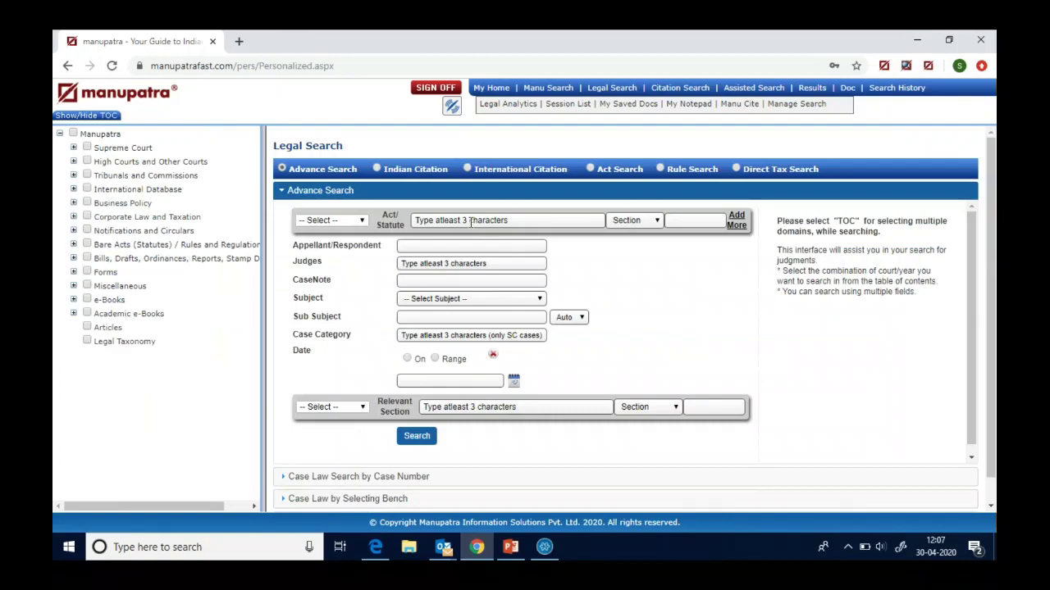
- Re-enter CODE OF CIVIL PROCEDURE 1908 CPC Section 10 and add a second act/section row
left_click(470, 222)
type("cp")
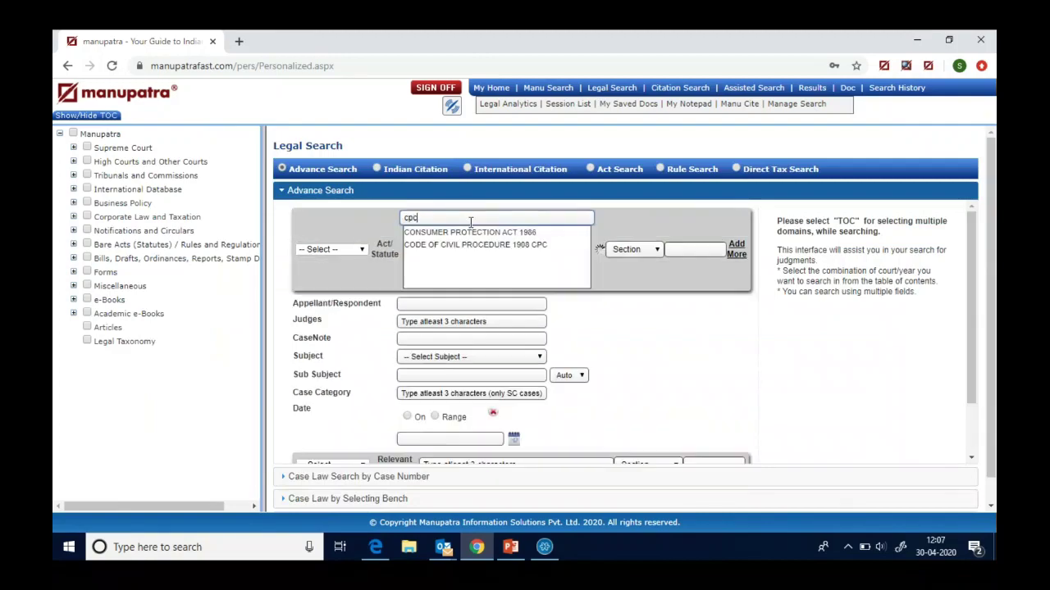
type("c")
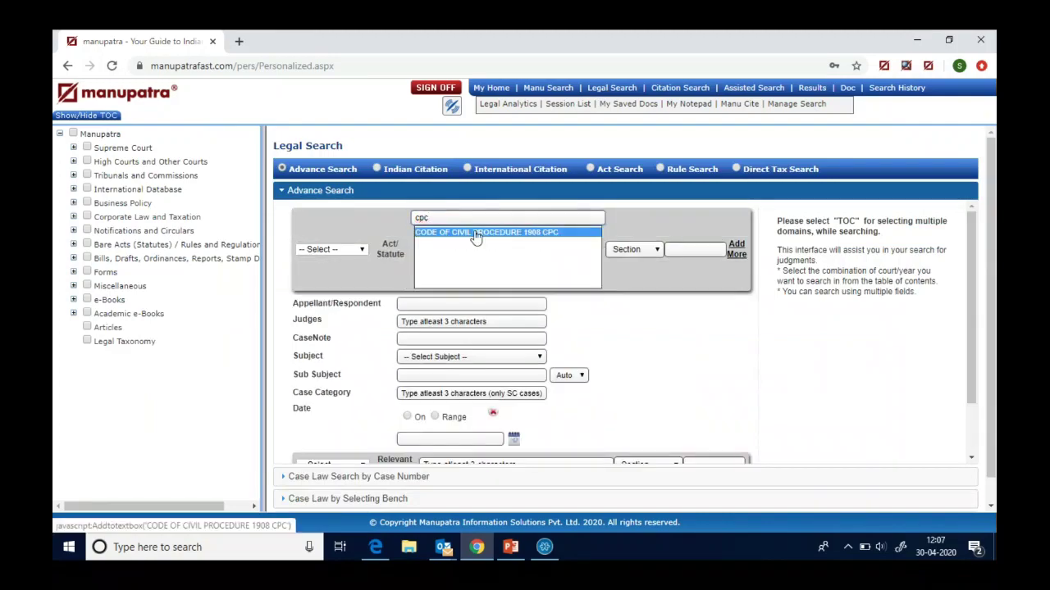
left_click(476, 232)
left_click(702, 220)
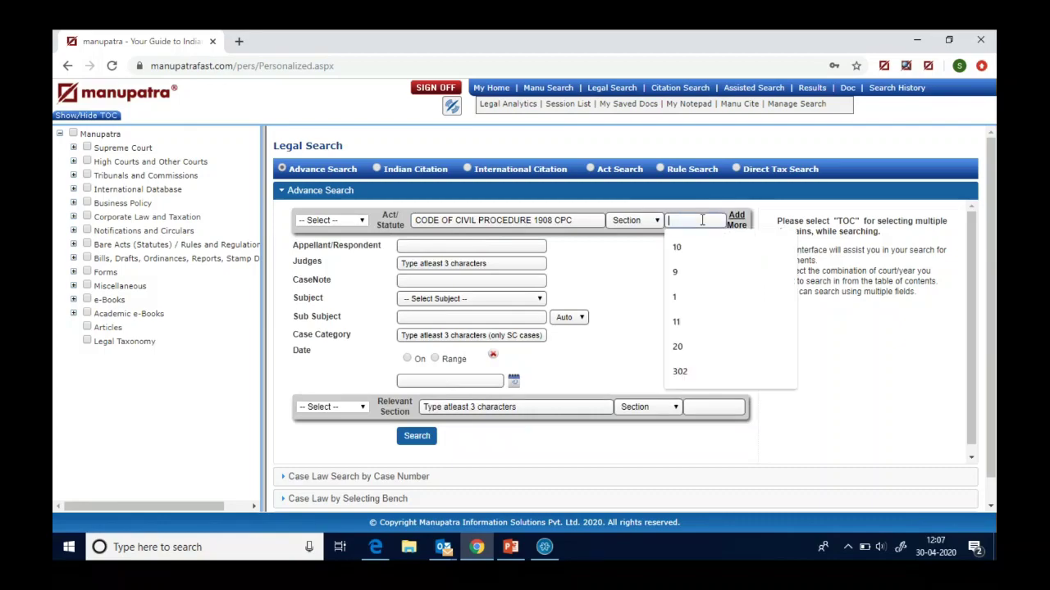
type("10")
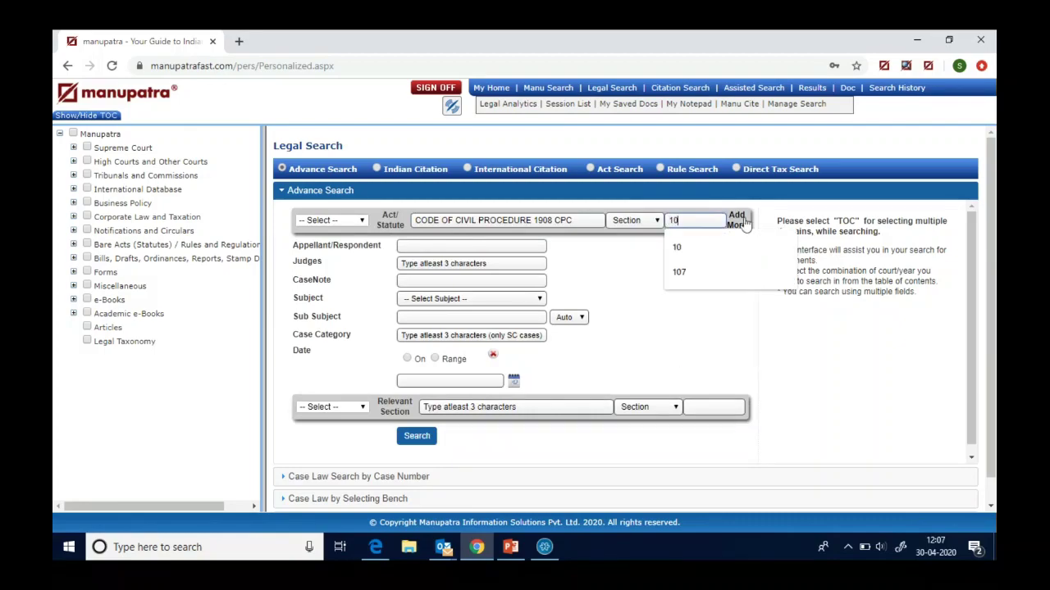
left_click(741, 225)
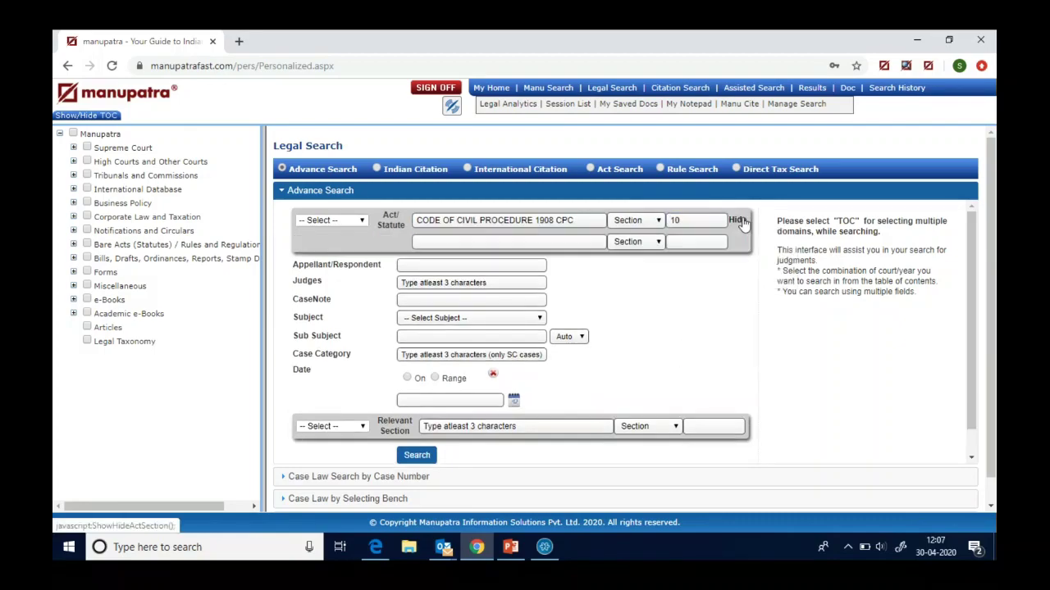
- Enter 'limitation' in the second Act/Statute box and look through its suggestions
left_click(475, 243)
type("limi")
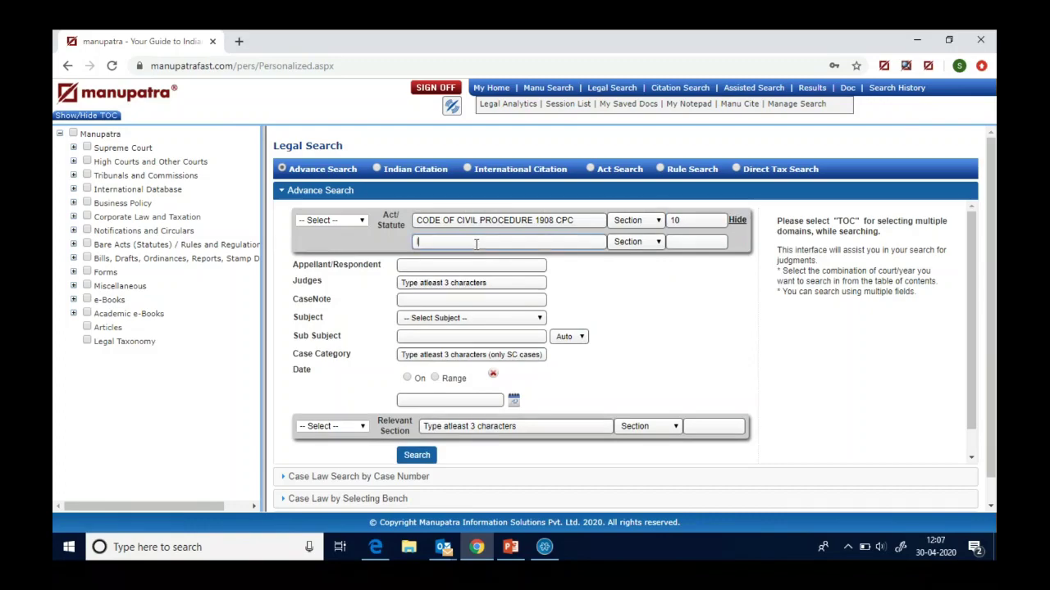
type("tation")
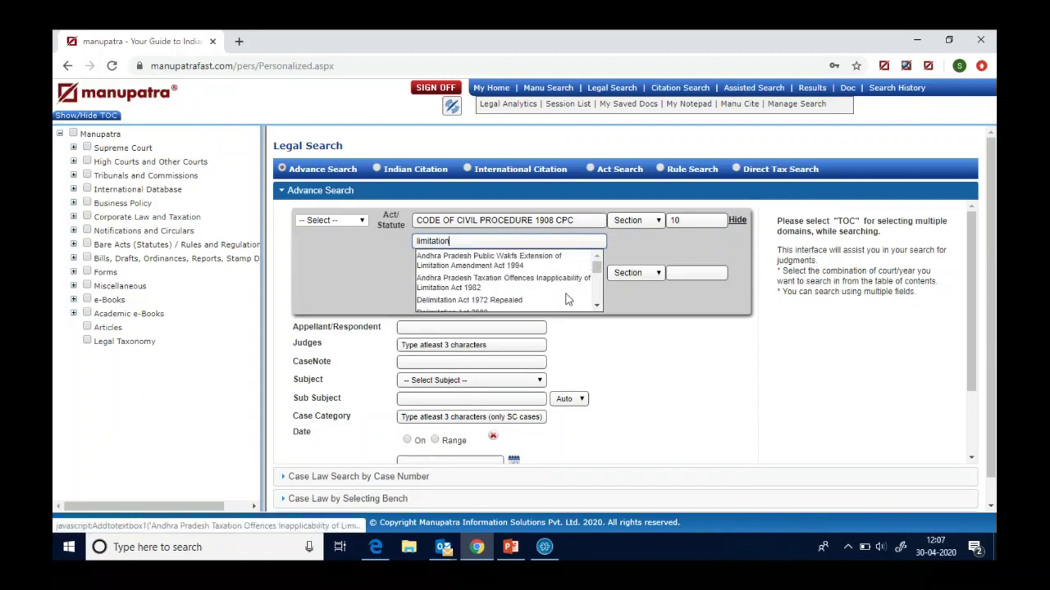
left_click(596, 306)
left_click(596, 306)
left_click(596, 305)
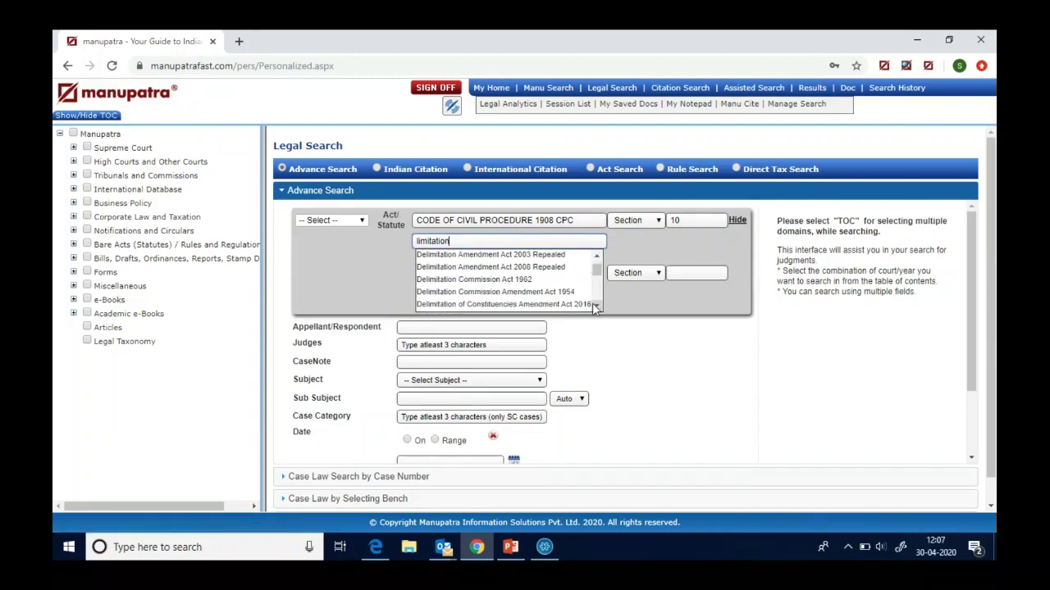
left_click(596, 306)
left_click(597, 306)
left_click(596, 306)
left_click(596, 306)
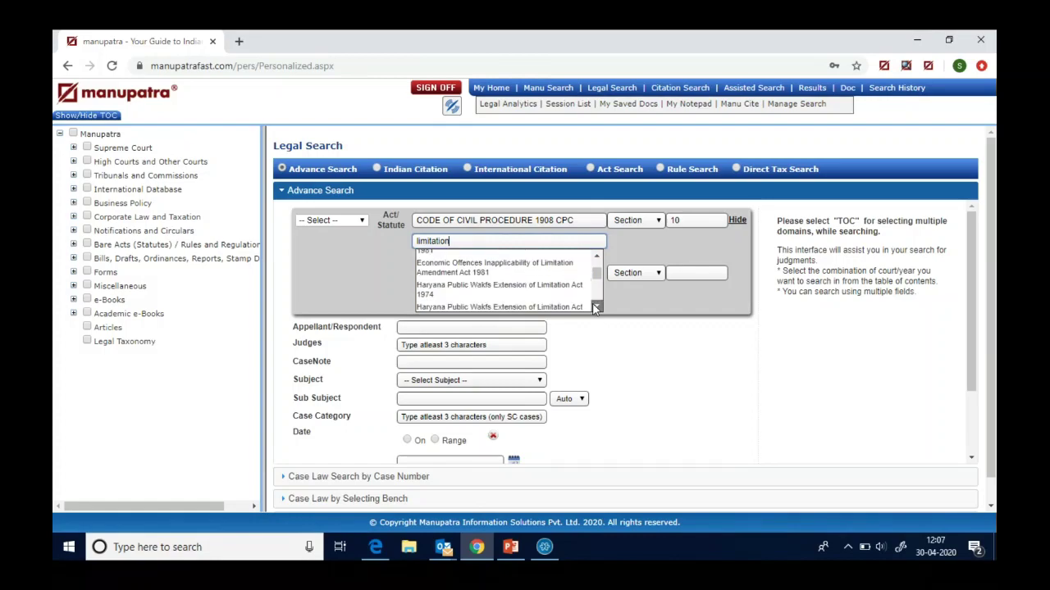
left_click(596, 306)
left_click(596, 305)
left_click(596, 306)
left_click(596, 306)
left_click(596, 306)
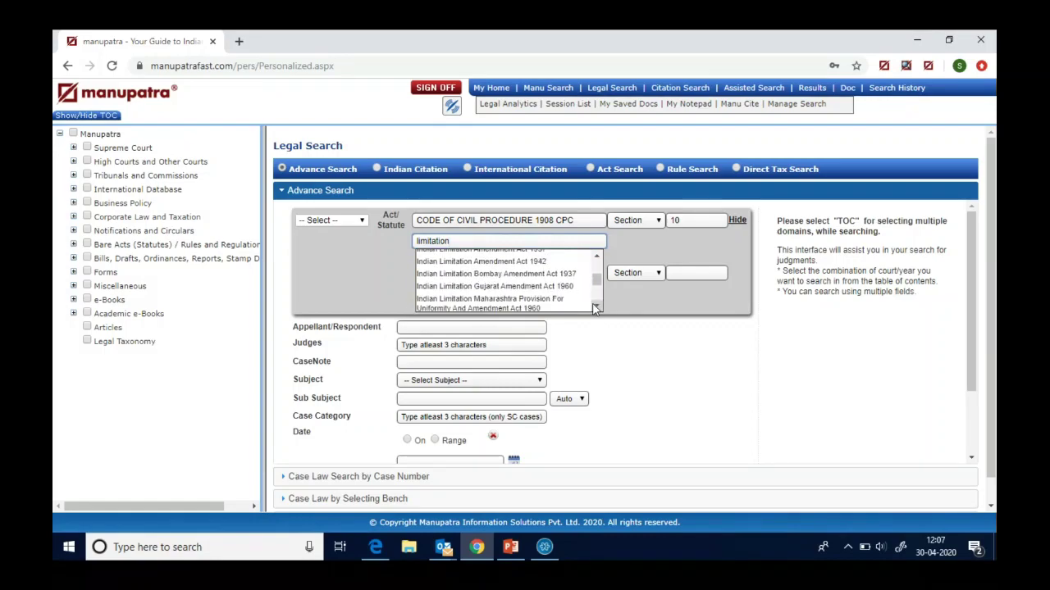
- Pick Limitation Act 1963 with Section 5 and run the combined search (29 results)
left_click(457, 237)
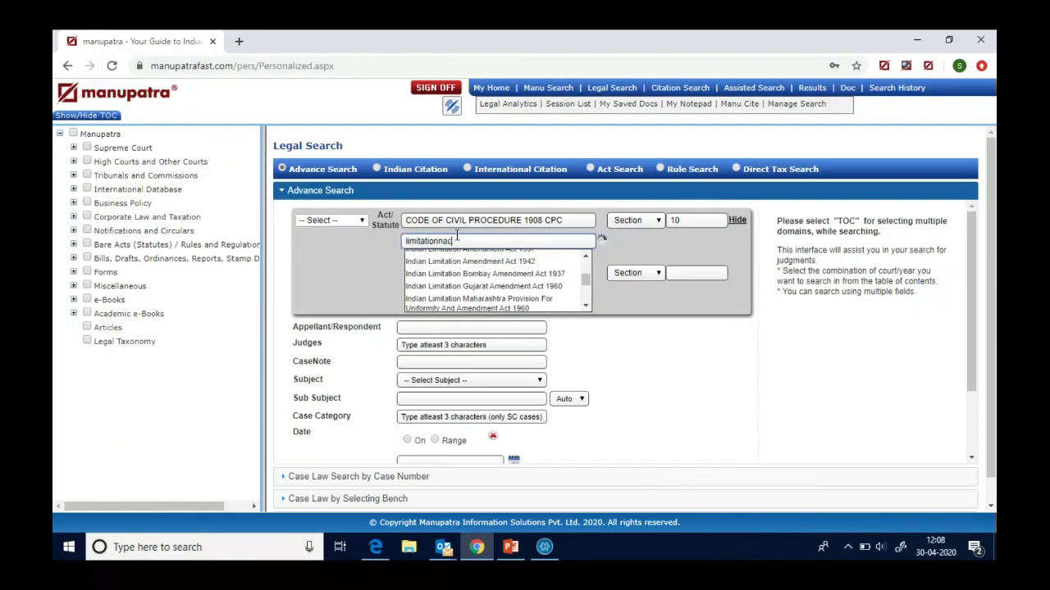
type("act")
key("BackSpace")
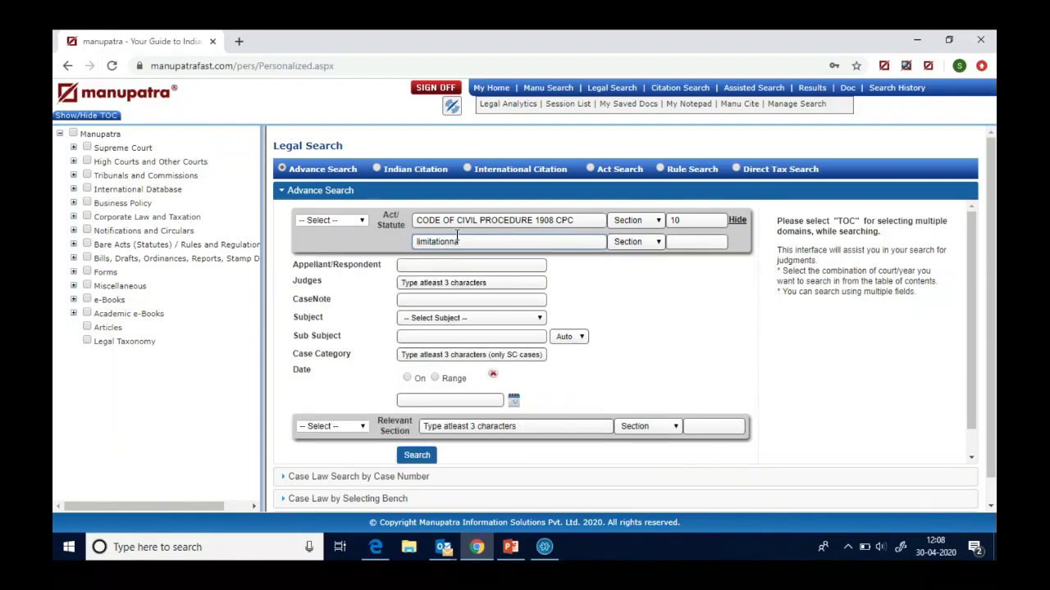
key("BackSpace")
key("BackSpace")
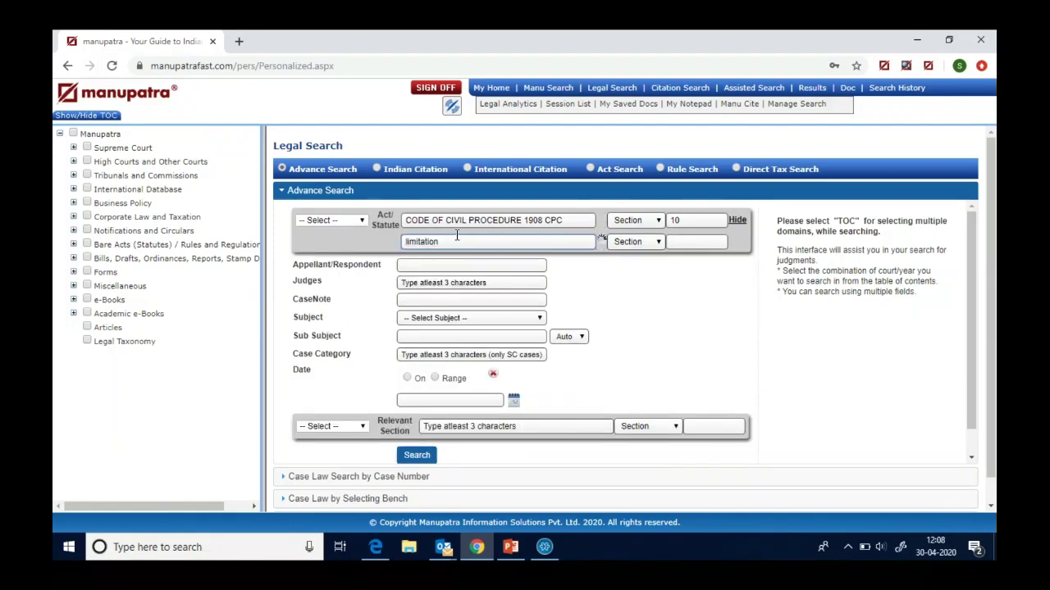
type("act")
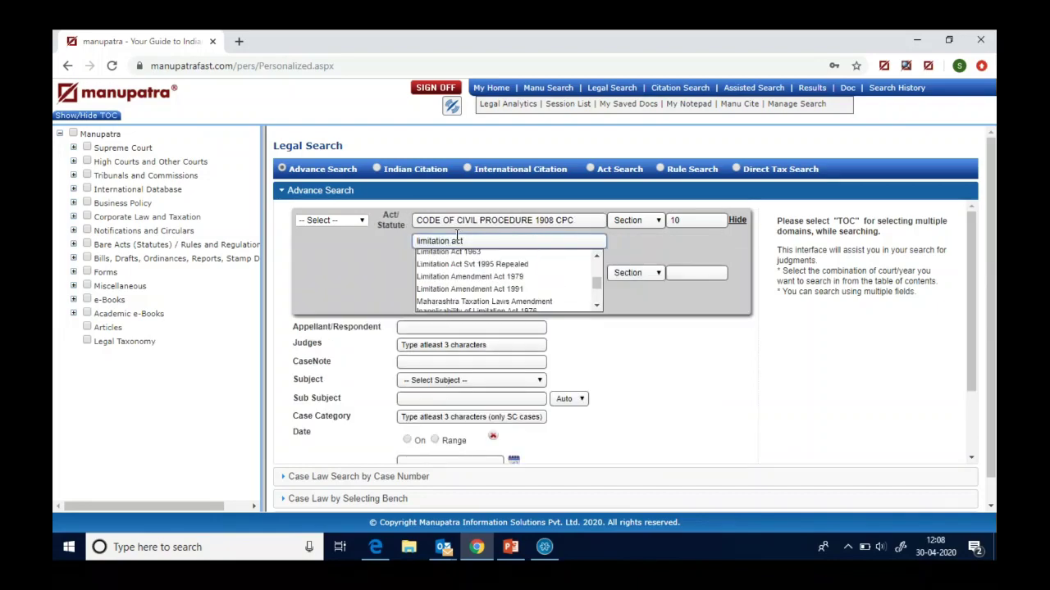
scroll(591, 288, "down", 5)
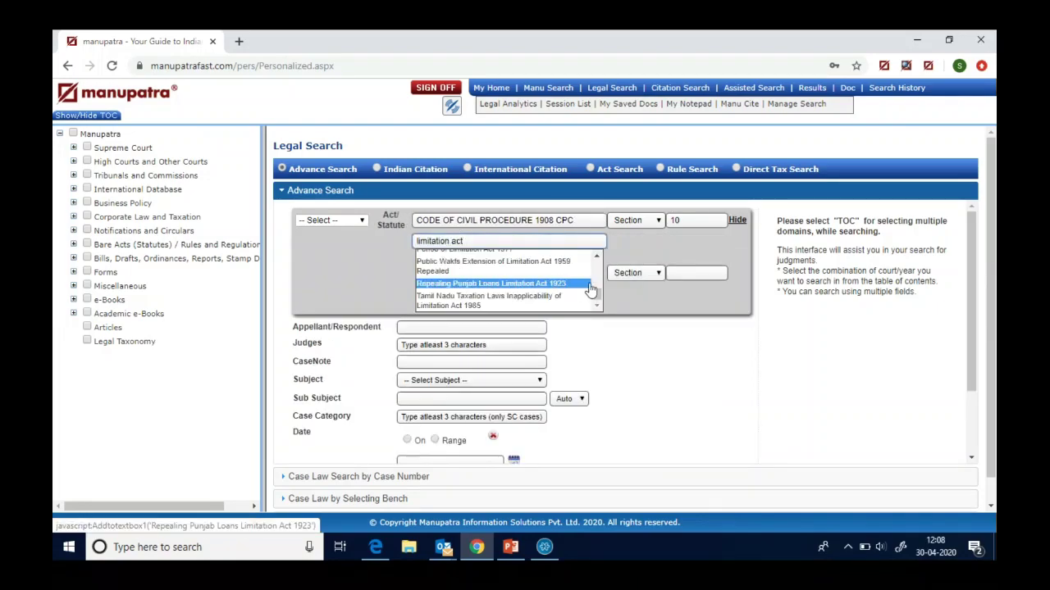
left_click(596, 257)
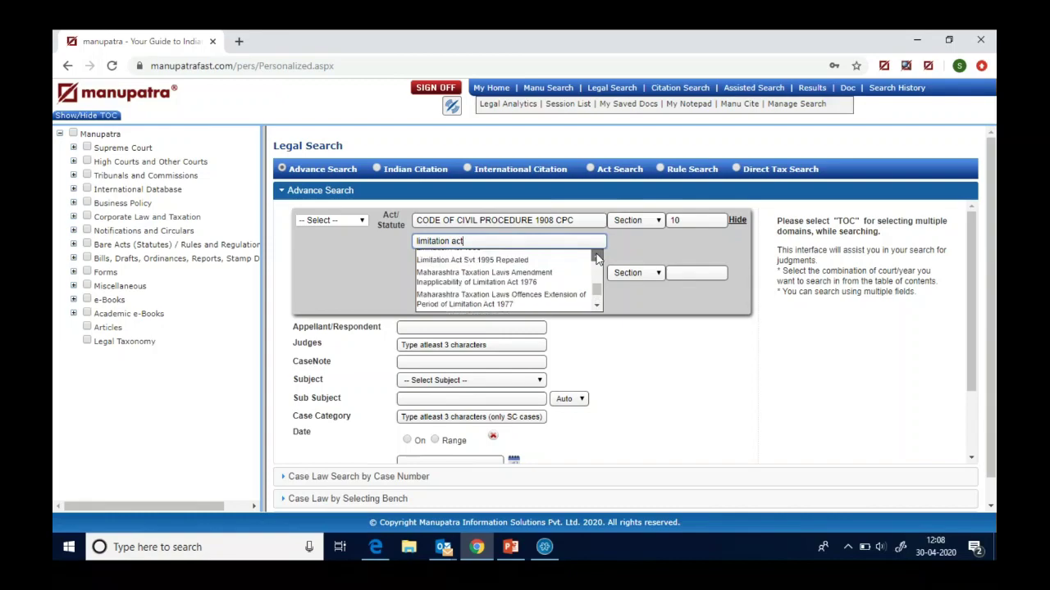
left_click(596, 257)
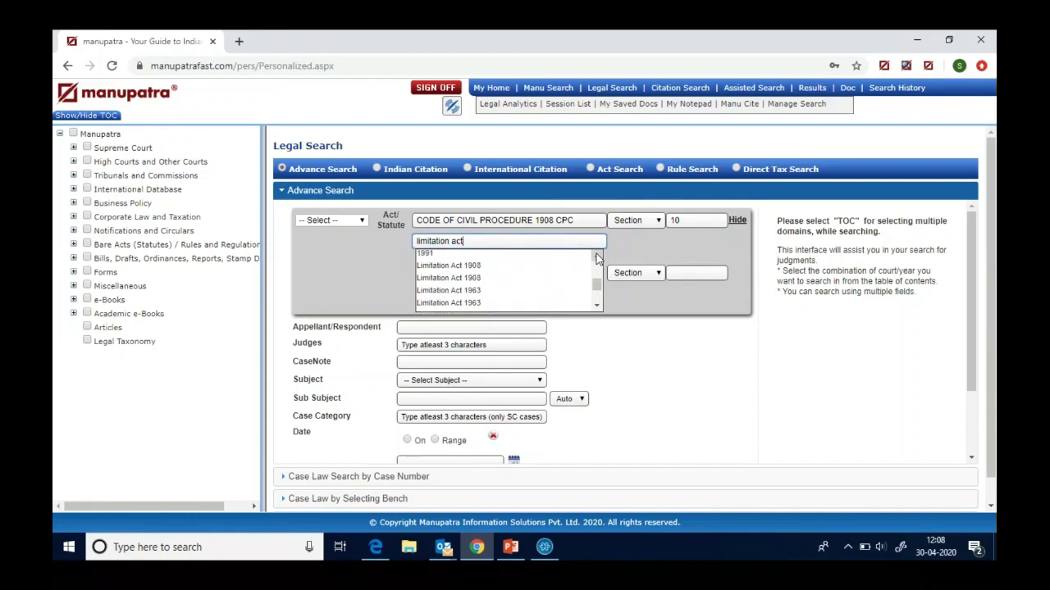
left_click(497, 293)
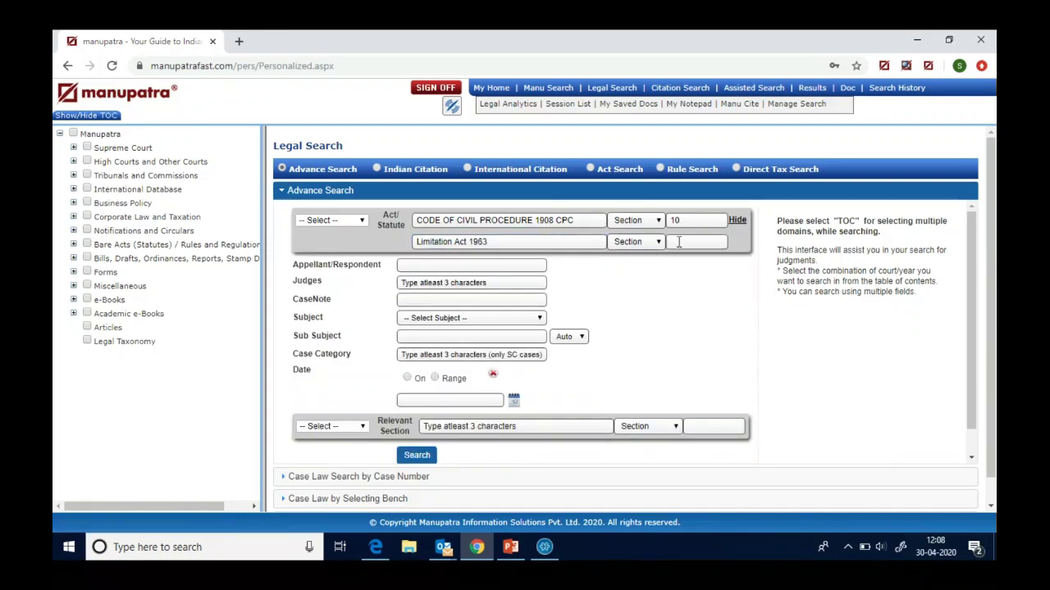
left_click(678, 242)
type("5")
left_click(417, 456)
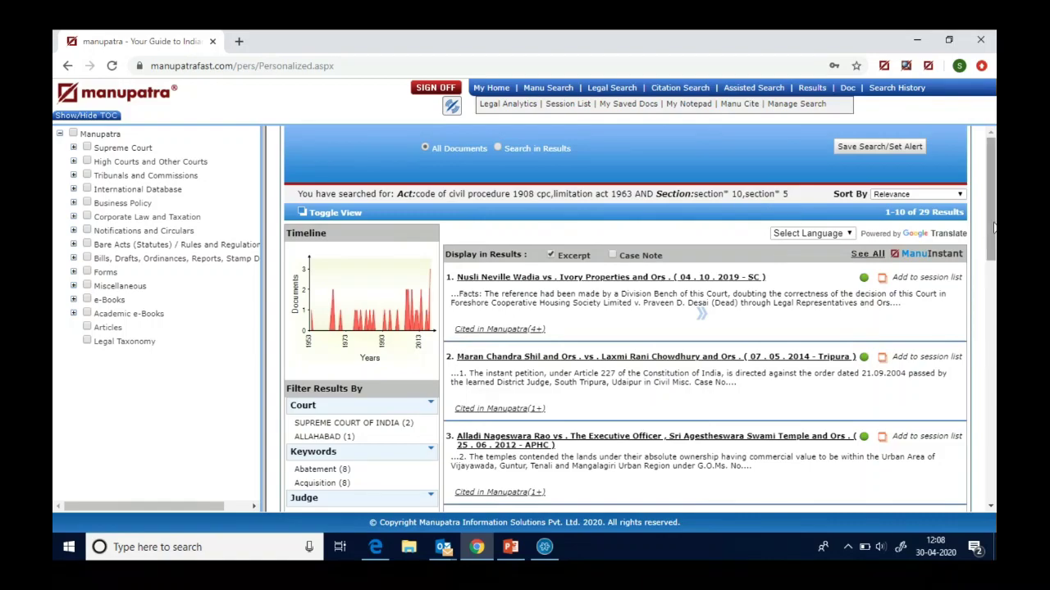
- Switch to Search in Results and enter 'period' as the refine term
left_click_drag(994, 228, 992, 217)
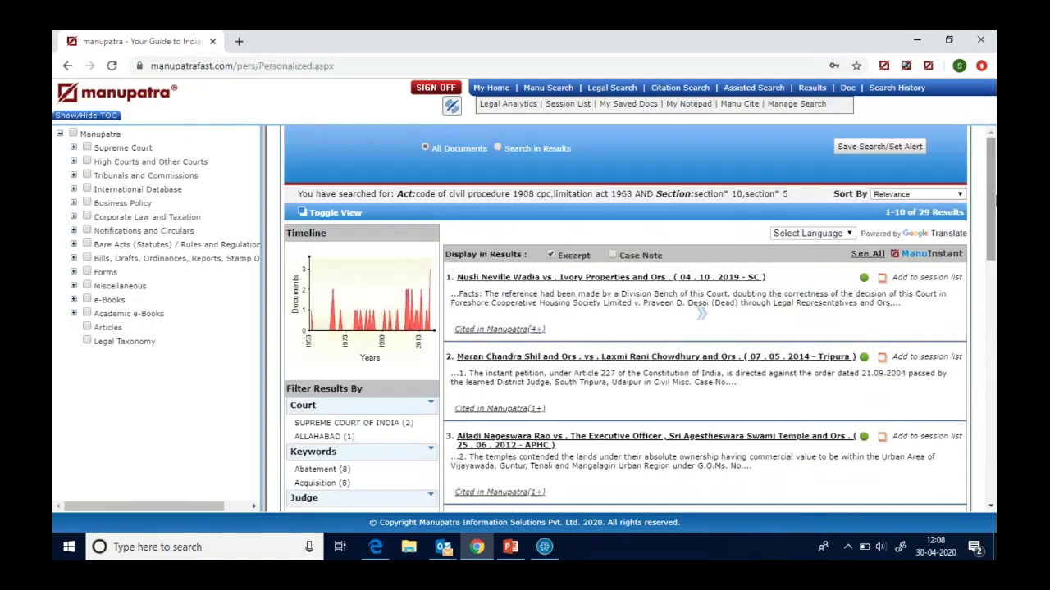
left_click(498, 149)
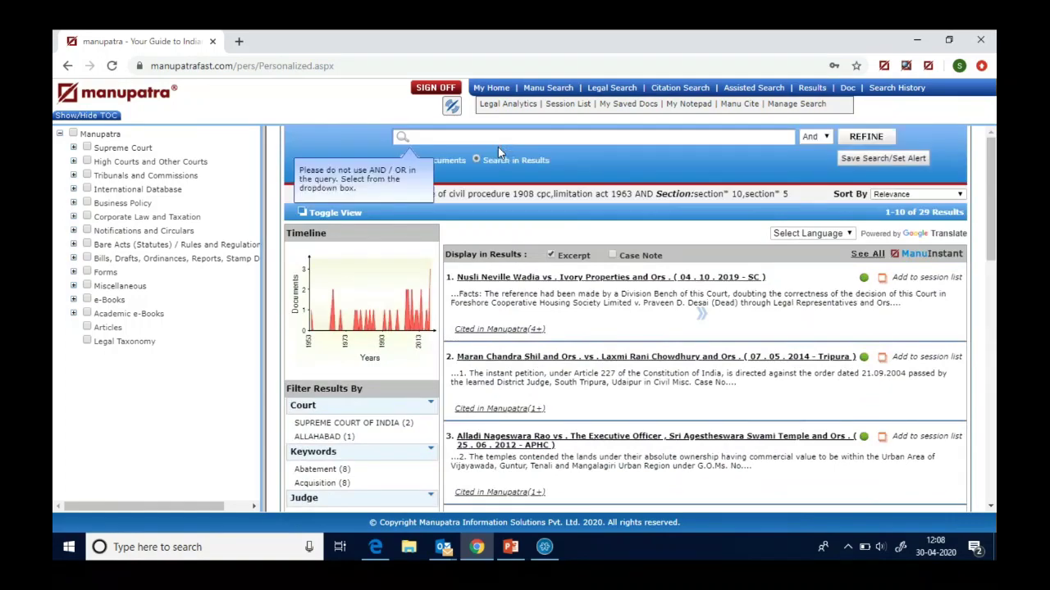
type("period")
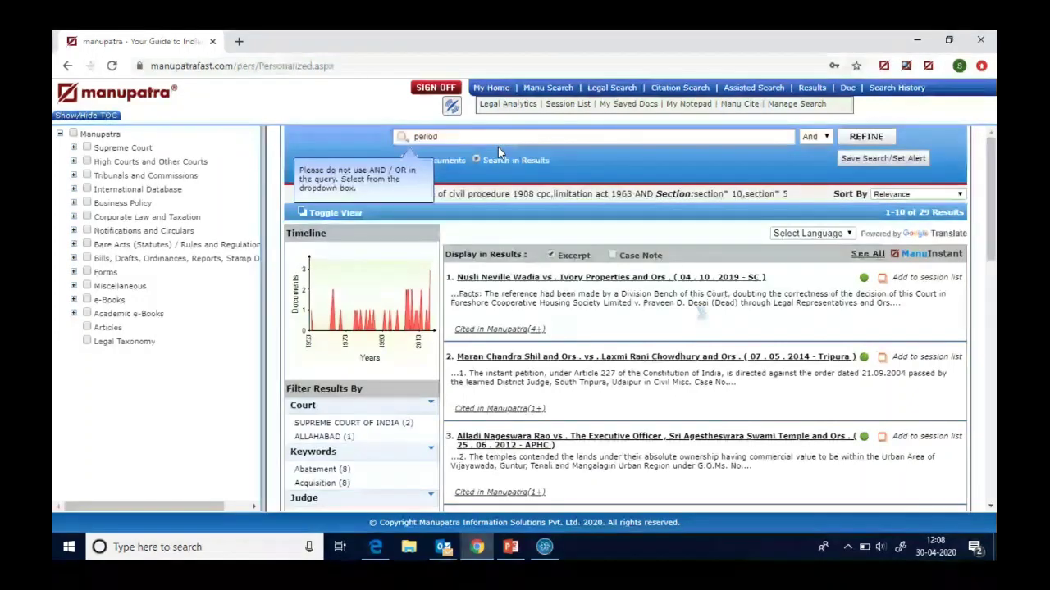
- Apply the 'period' refinement, narrowing the 29 results to 24
left_click(862, 139)
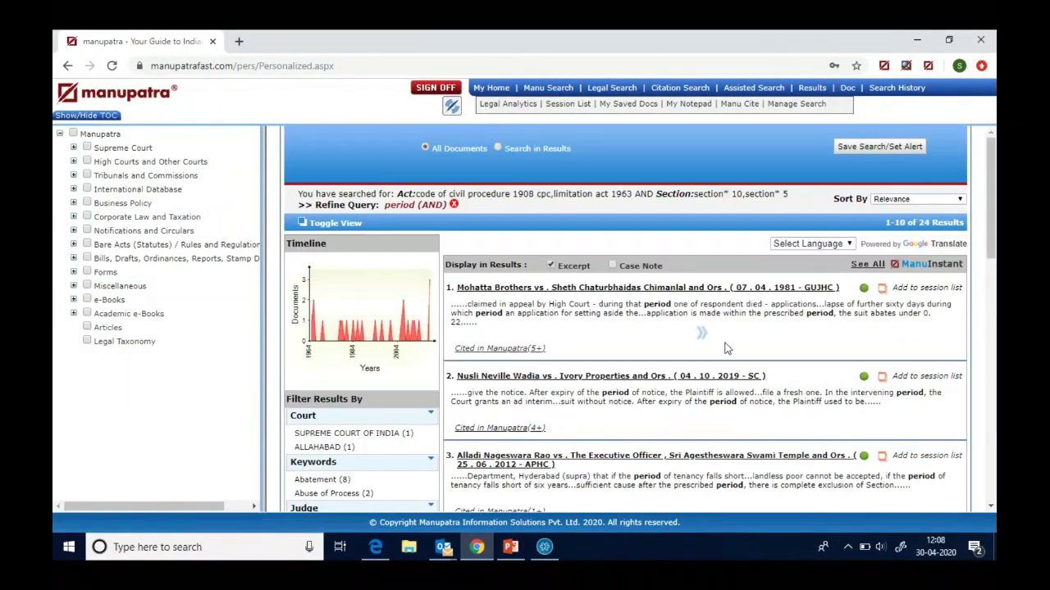
left_click_drag(988, 221, 988, 218)
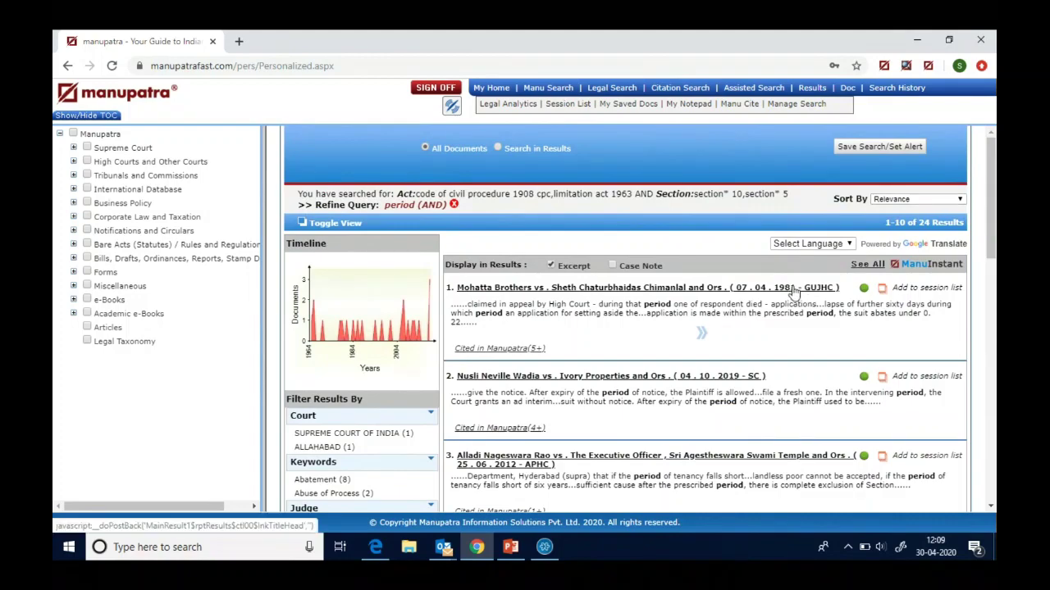
- Sort results by Cited (Most), revert to Relevance, then reopen the Legal Search form
left_click(921, 200)
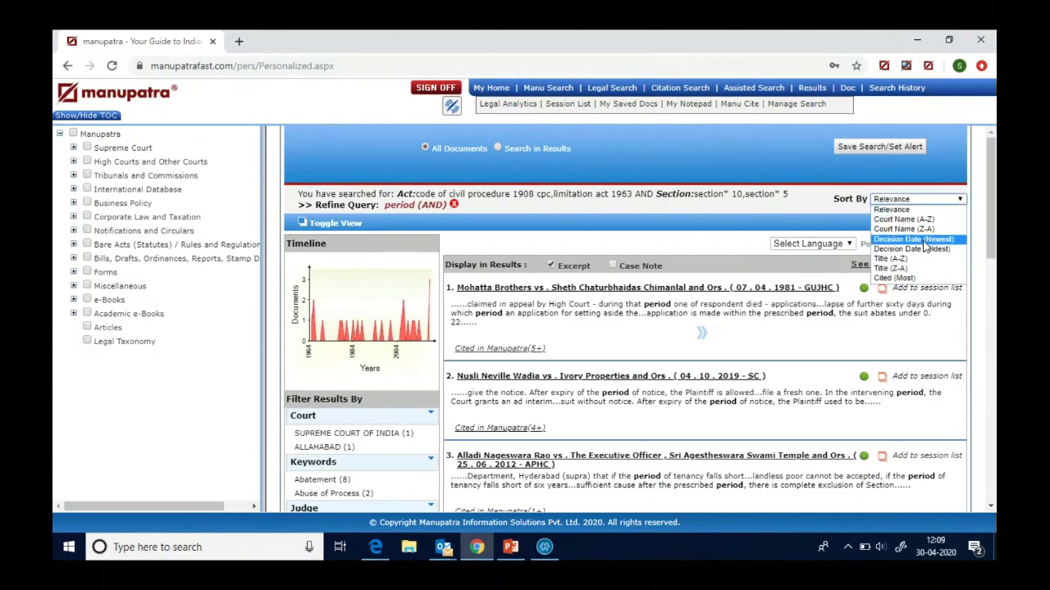
left_click(906, 280)
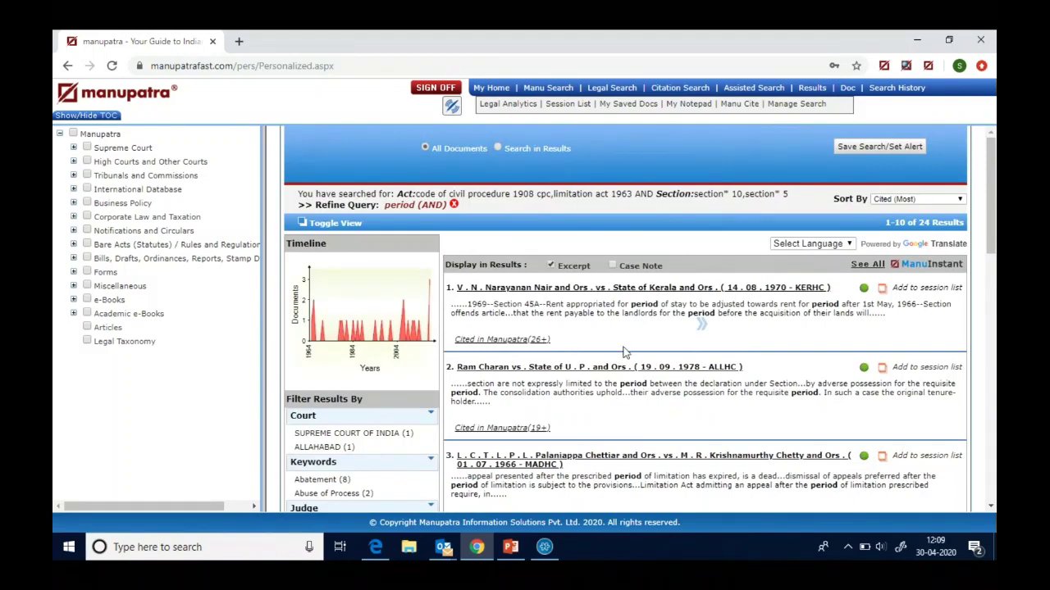
left_click(933, 206)
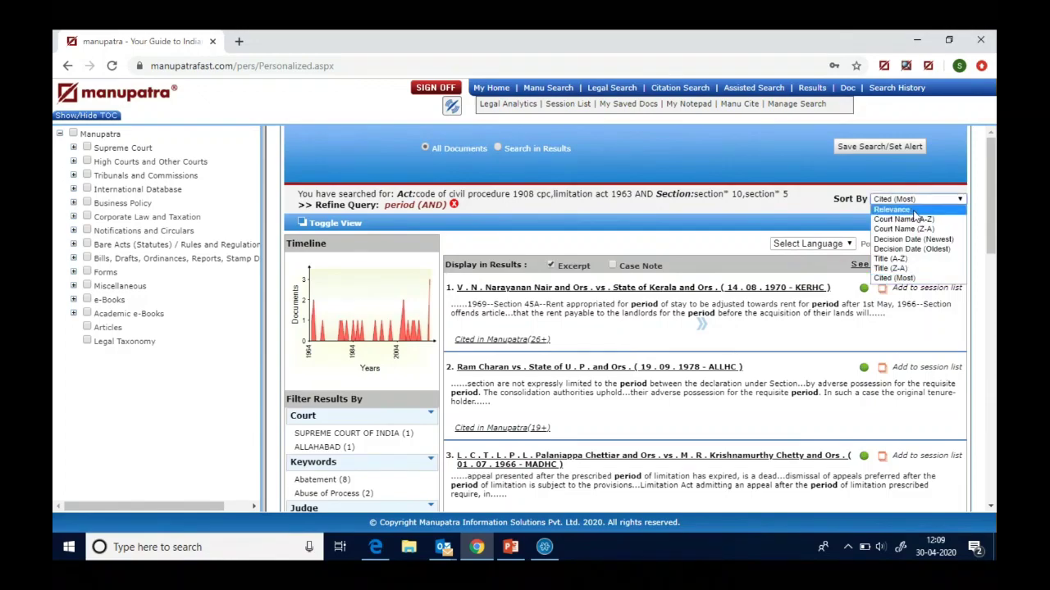
left_click(898, 215)
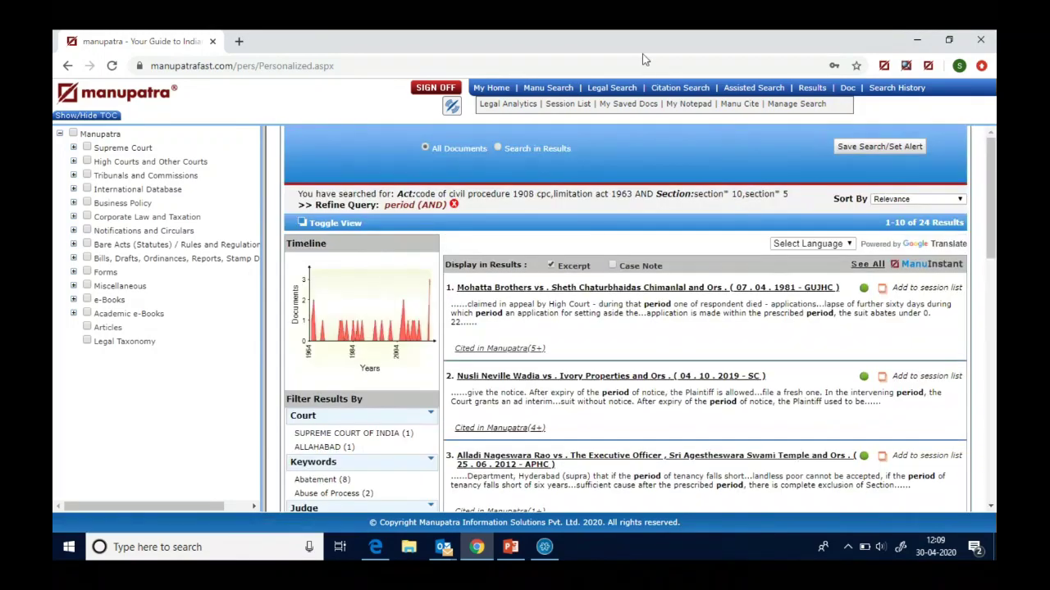
left_click(608, 91)
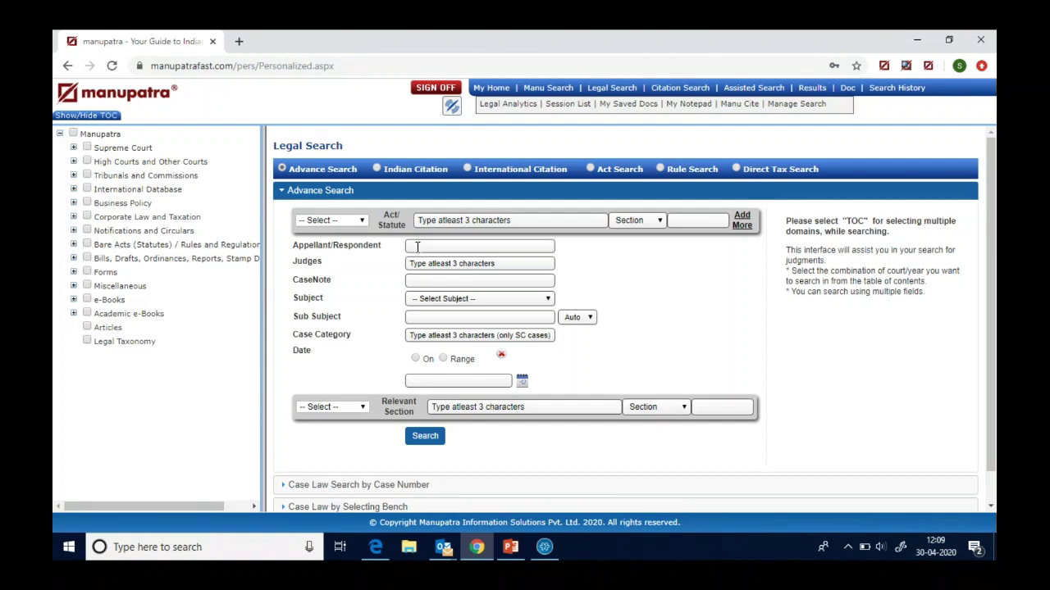
- Search Appellant/Respondent for 'vodafone holdings union of india', returning 5 Vodafone judgments
left_click(417, 246)
type("vodafo")
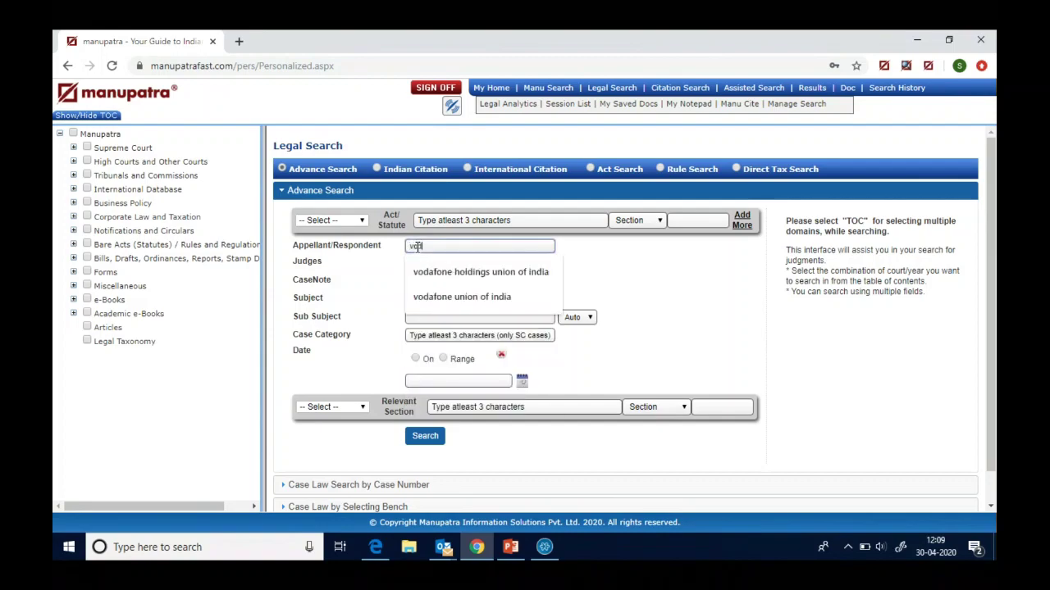
type("ne hol")
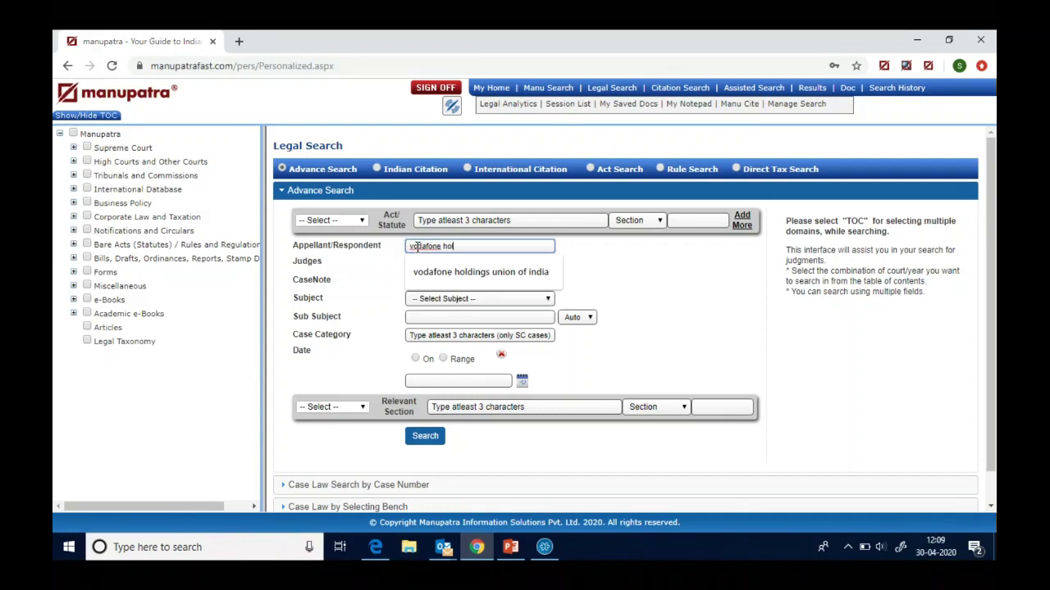
type("dings union of india")
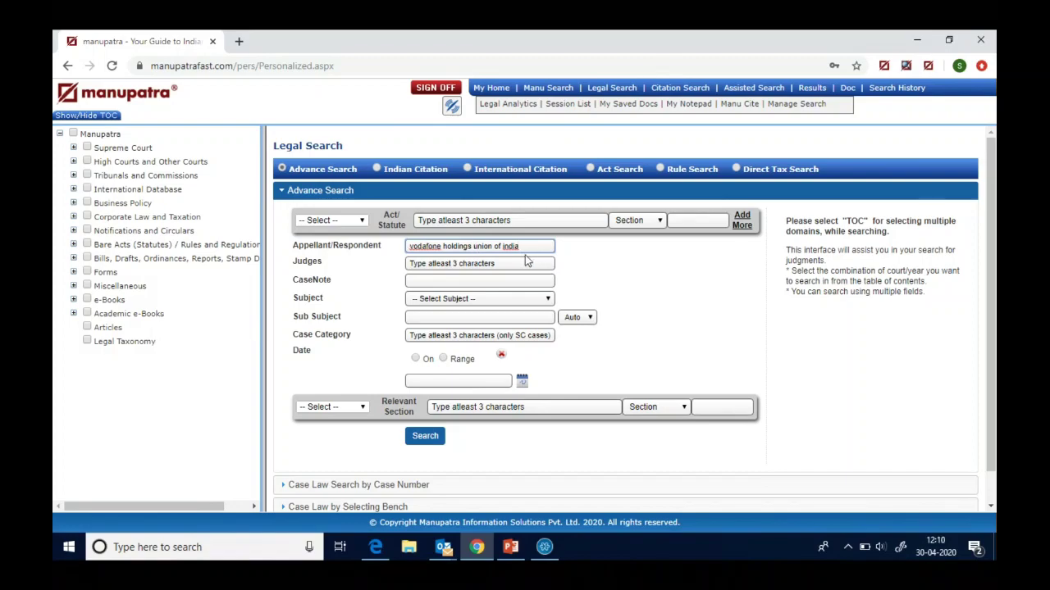
left_click(424, 438)
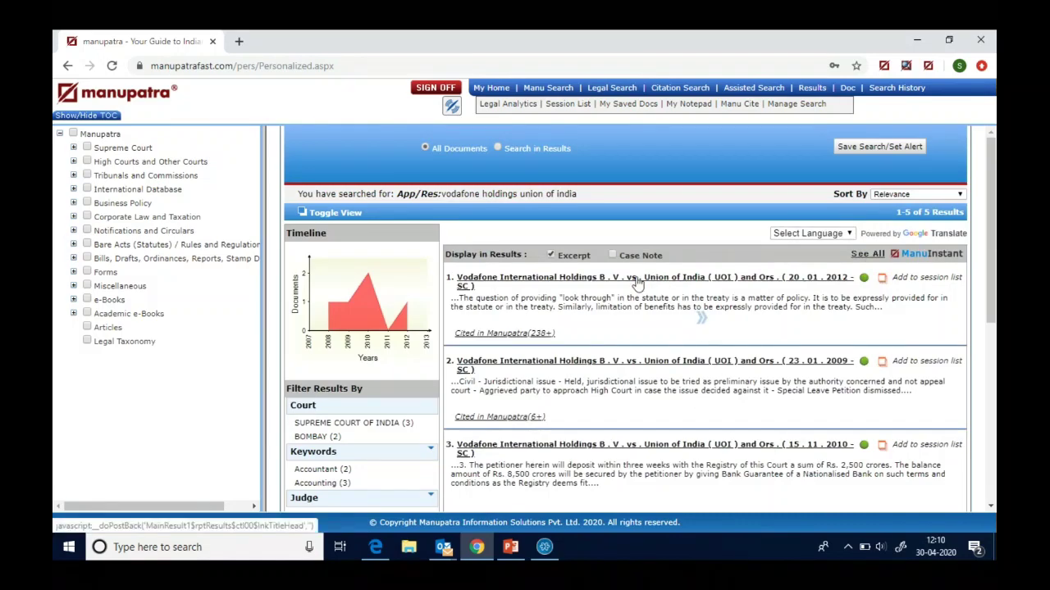
- Open the 20.01.2012 Vodafone International Holdings judgment (MANU/SC/0051/2012) in a separate window
left_click_drag(994, 269, 983, 231)
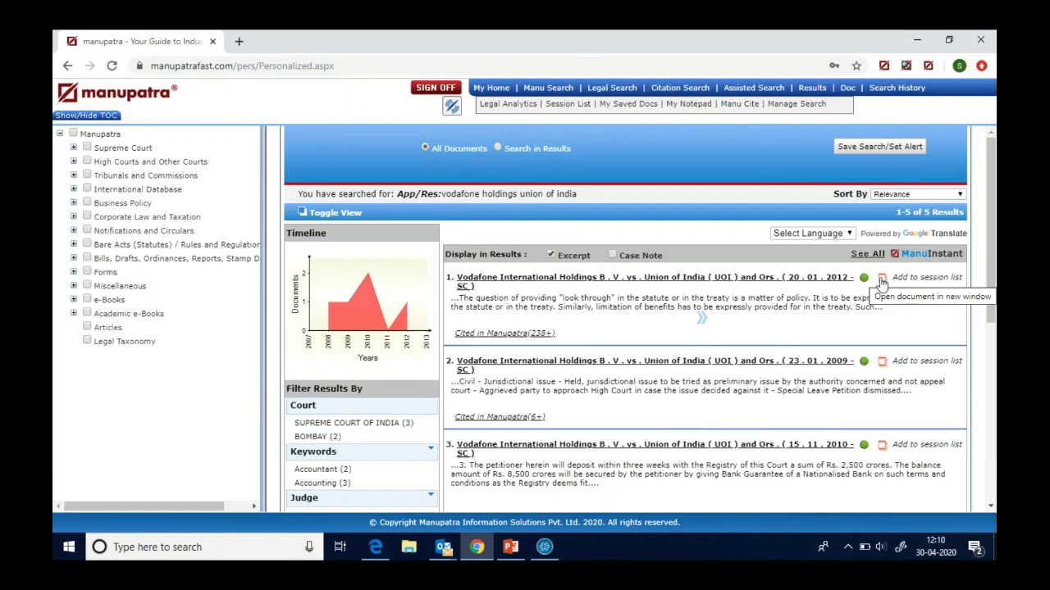
left_click(882, 279)
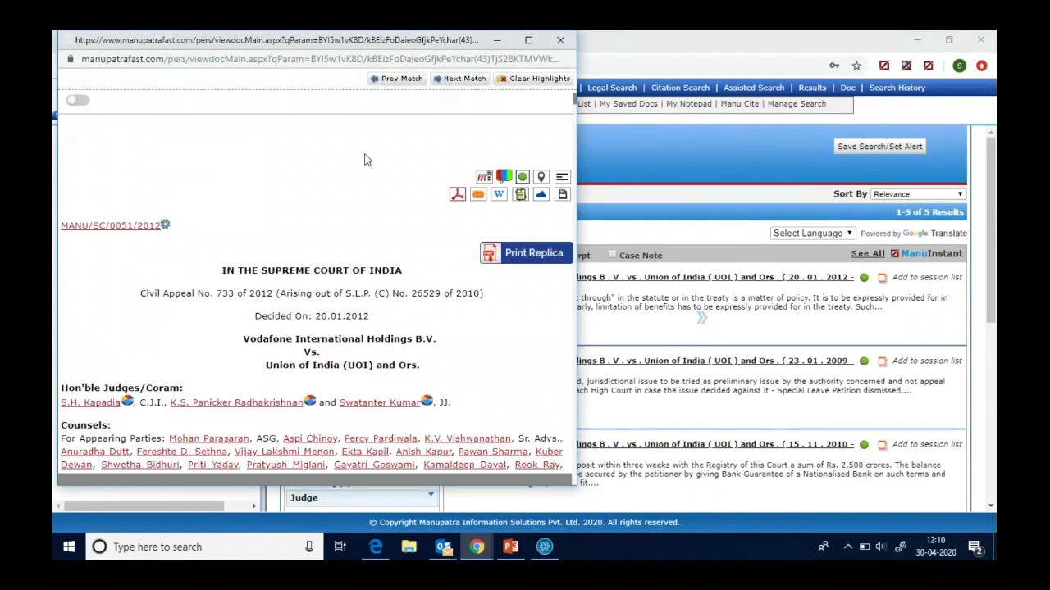
- Restore the Vodafone judgment window maximized, skim its referred cases, and return to the top
left_click(500, 40)
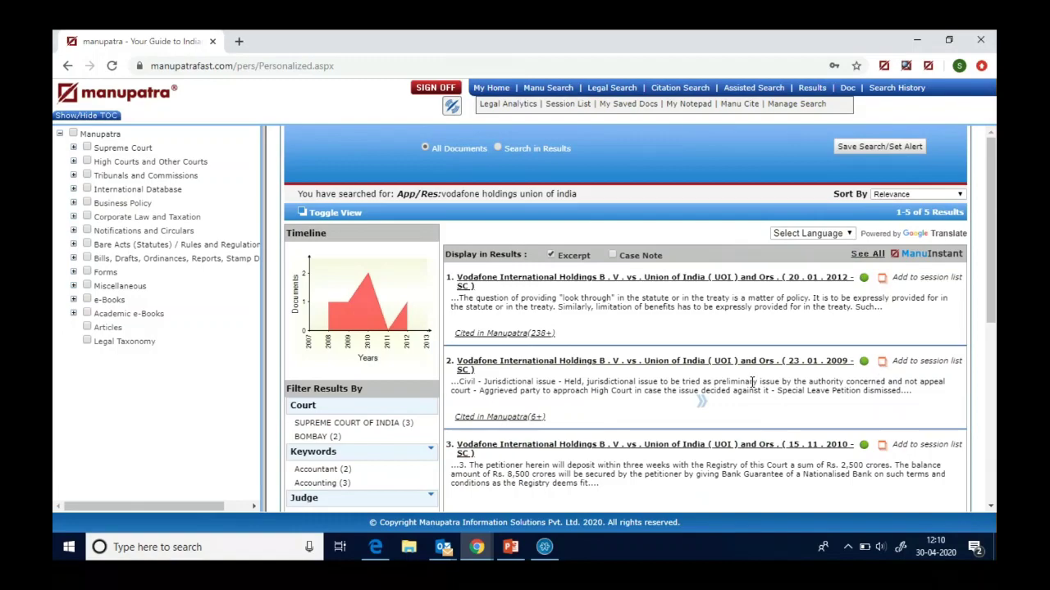
mouse_move(484, 558)
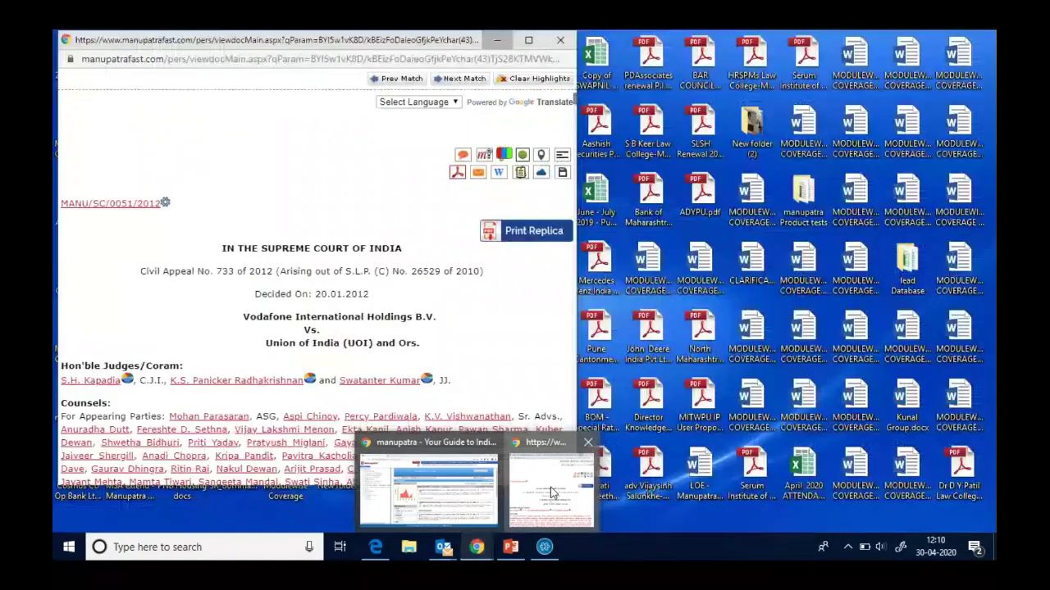
left_click(551, 492)
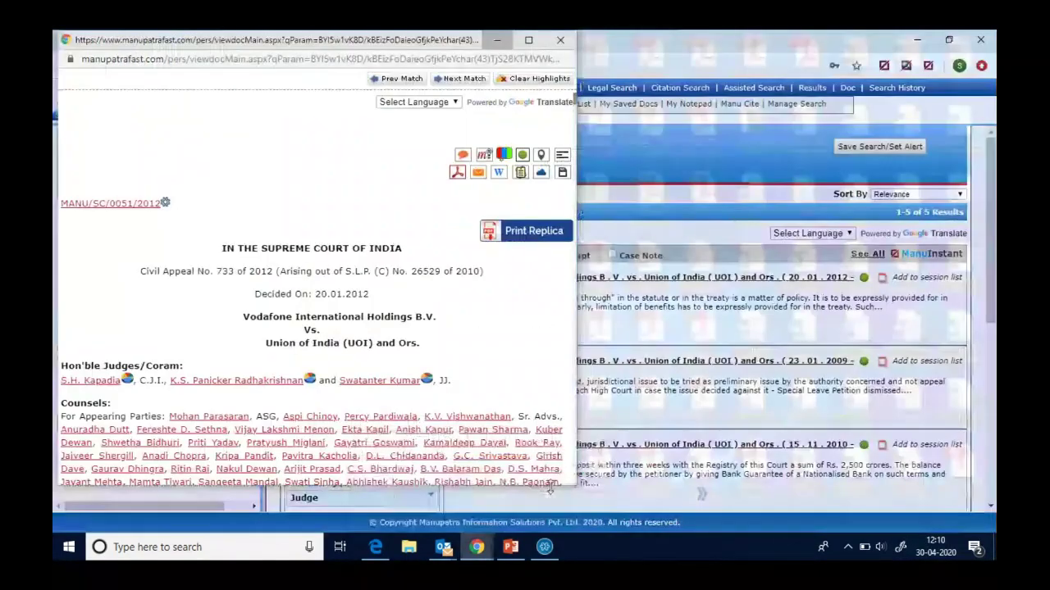
left_click(528, 39)
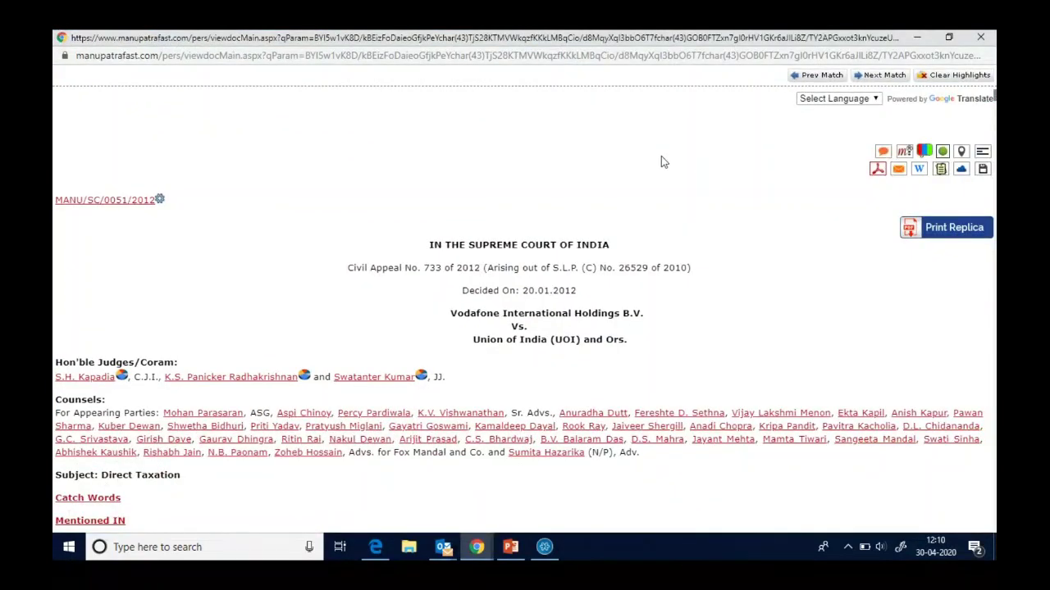
scroll(661, 160, "down", 10)
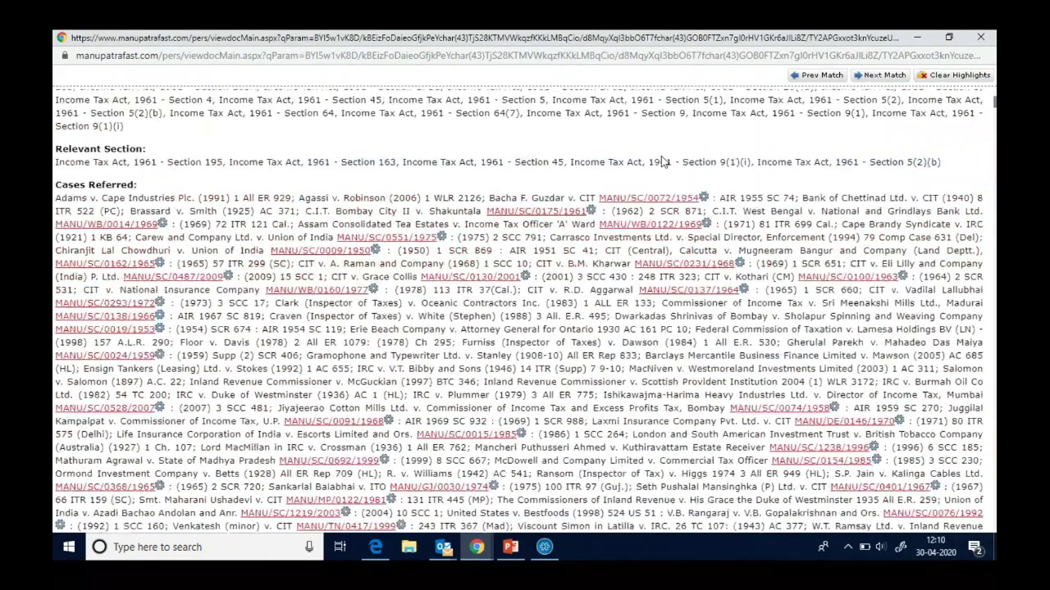
scroll(665, 161, "down", 5)
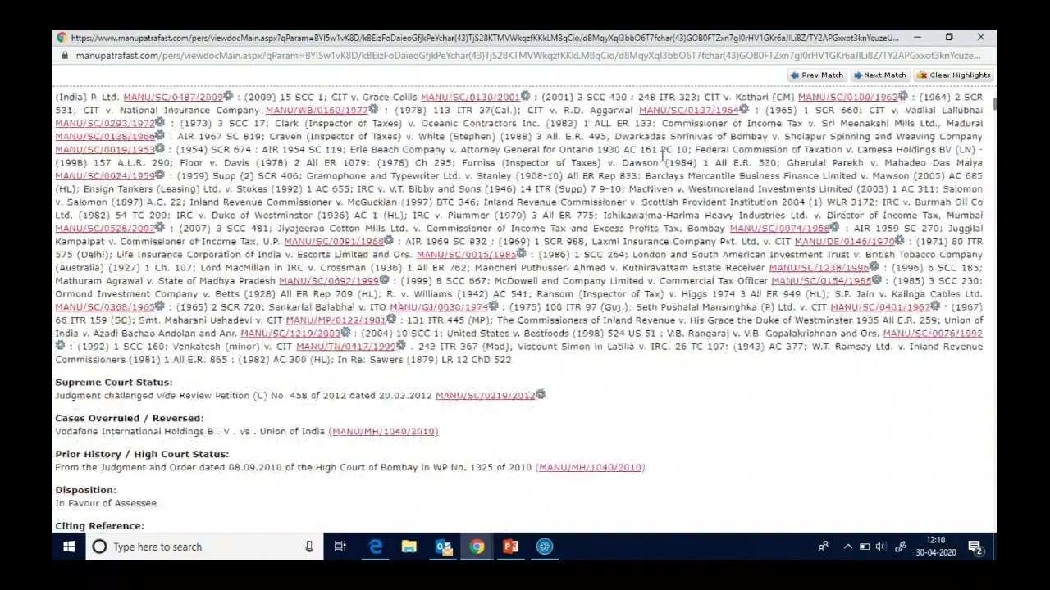
key("Home")
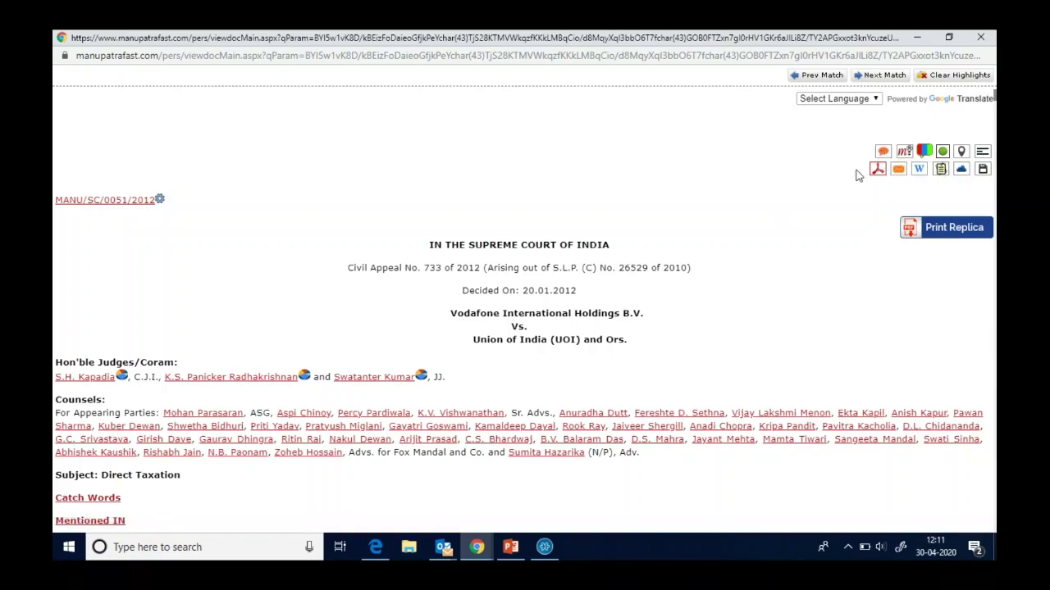
- View the Constitution of India commentary on Article 13, then close it
left_click(881, 153)
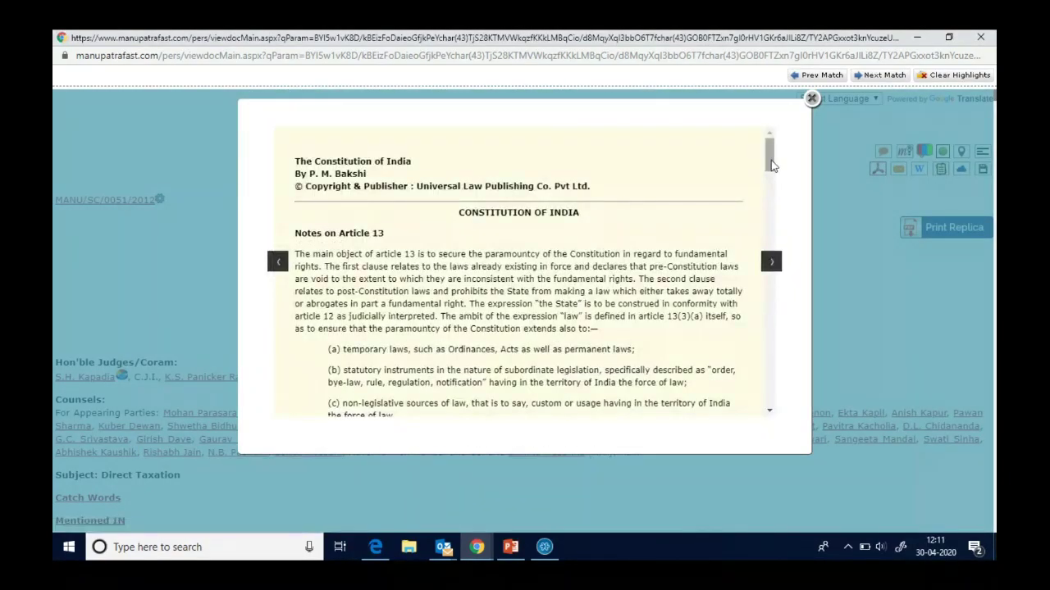
left_click_drag(770, 166, 739, 416)
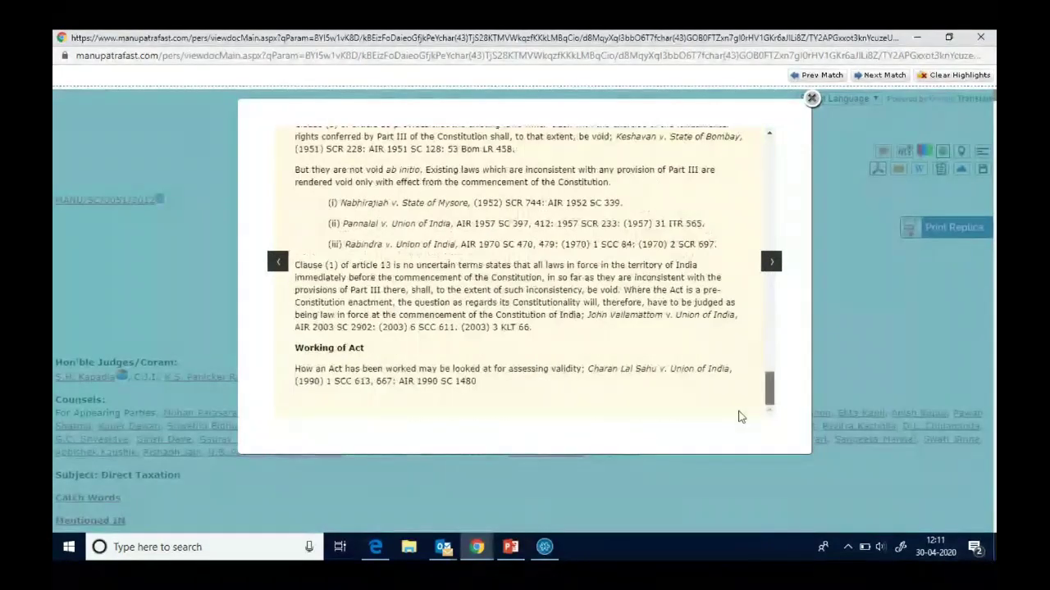
left_click(811, 99)
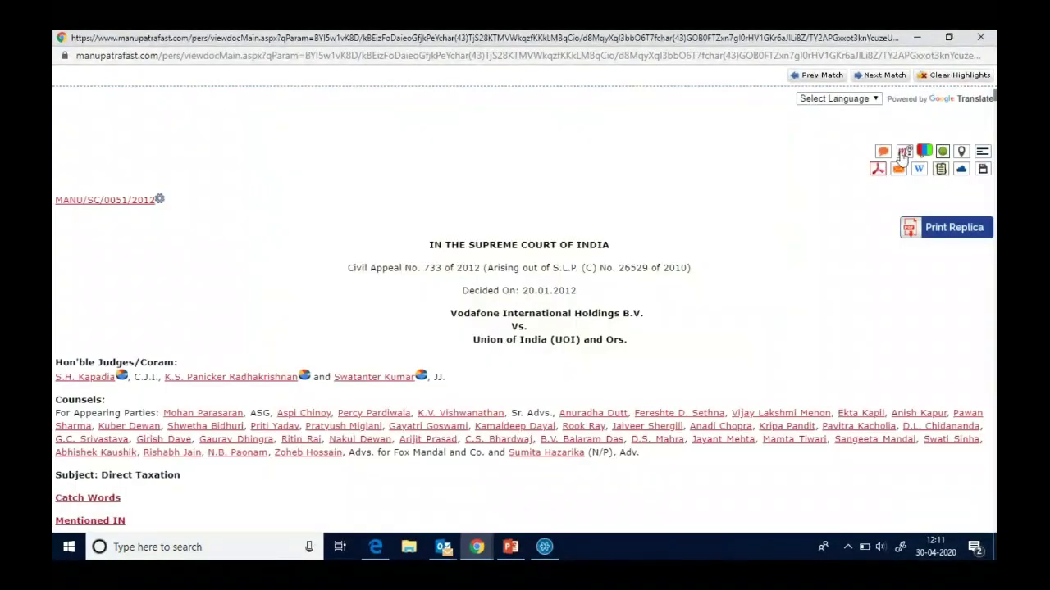
- Open the m-Para Case Map view and show the case citing the transaction-in-context passage
left_click(903, 153)
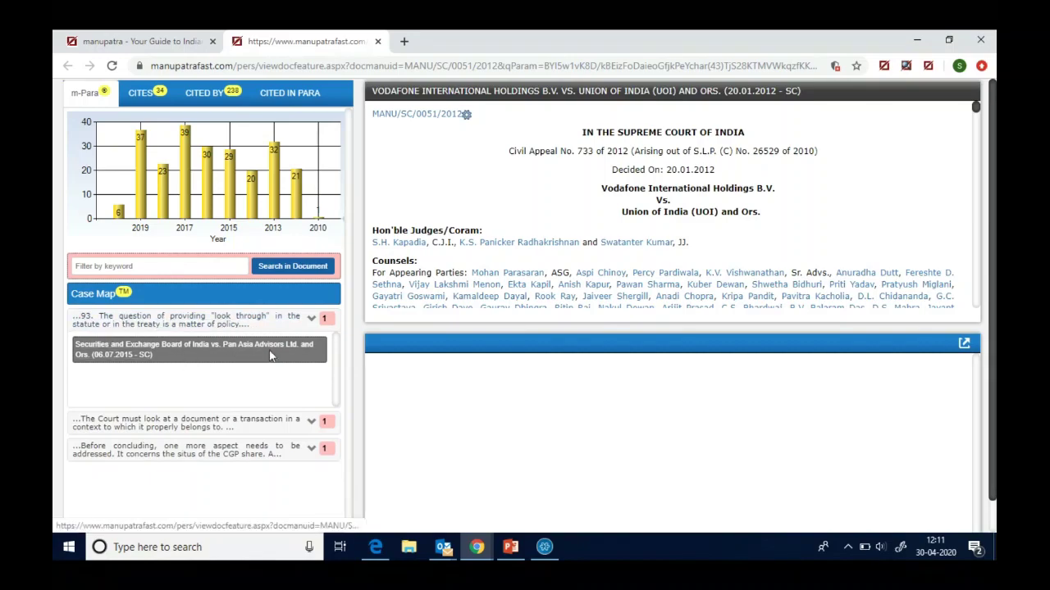
left_click(212, 425)
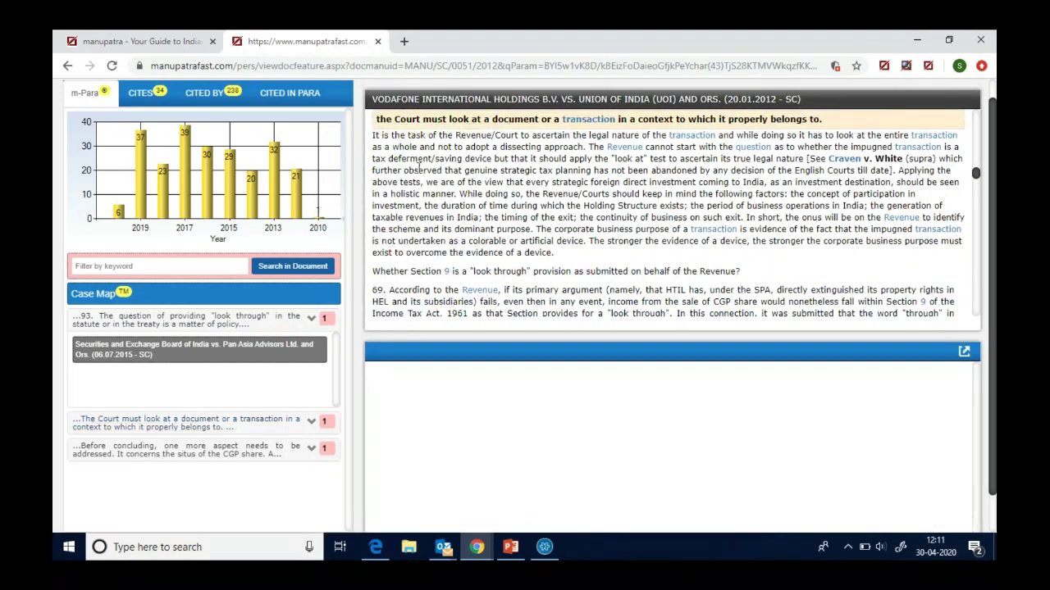
left_click(312, 423)
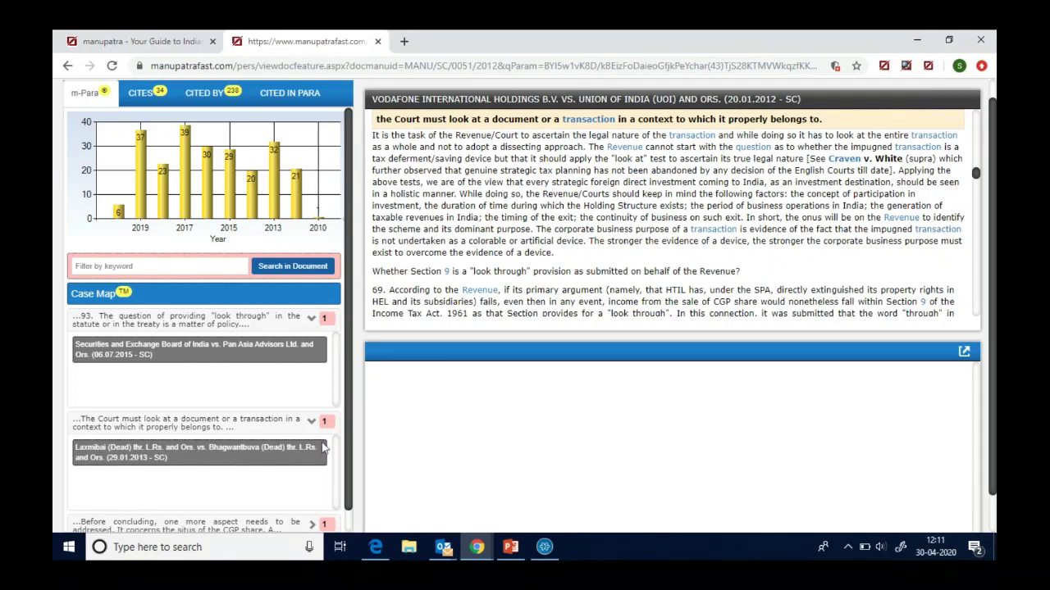
- Jump to paragraph 82 on the CGP share's situs and show its 2015 Star Health citing case
left_click(351, 518)
scroll(349, 519, "down", 1)
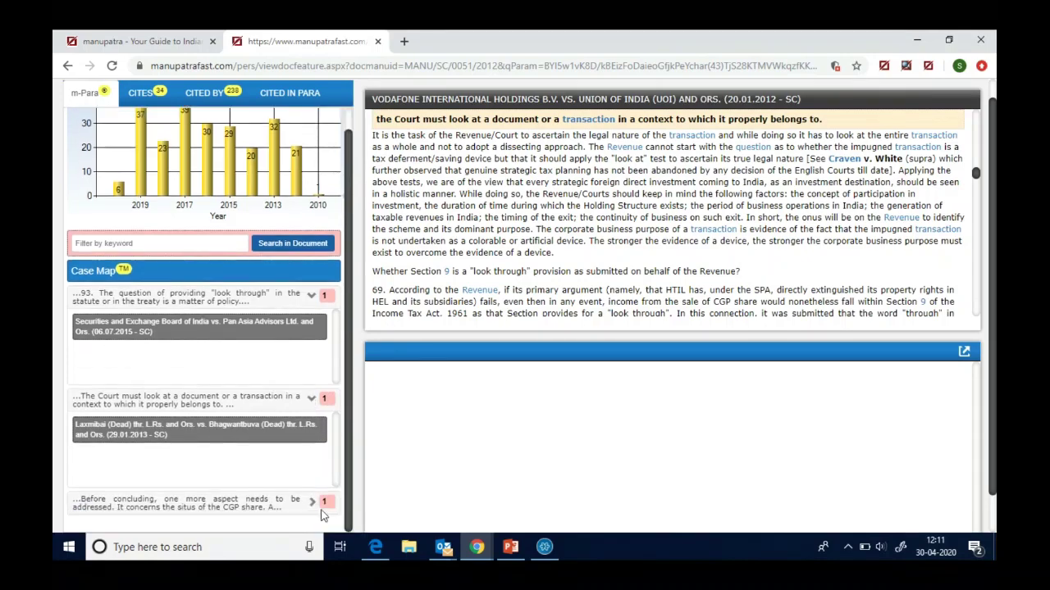
left_click(219, 502)
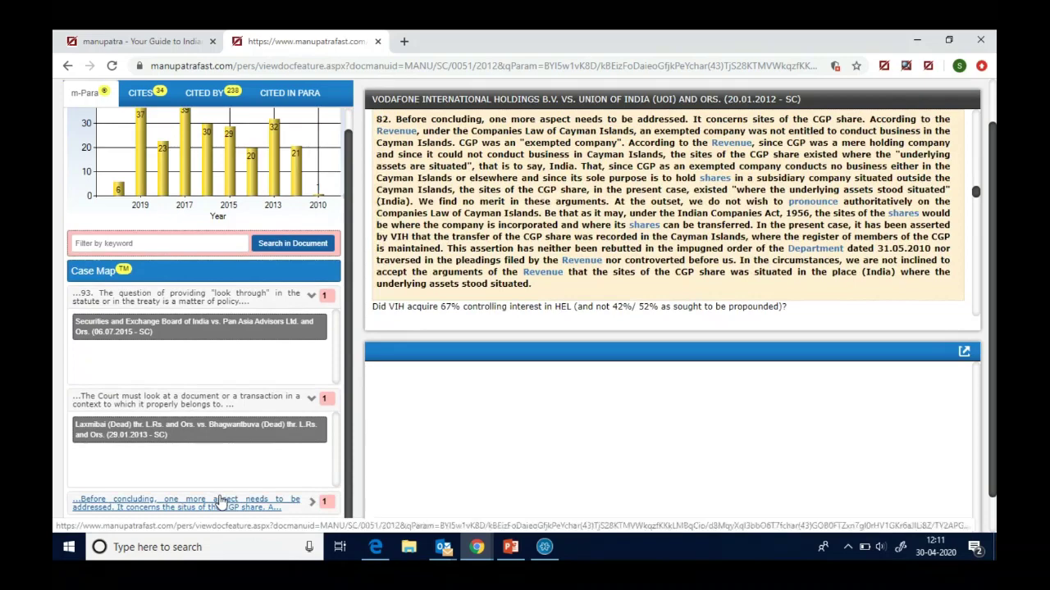
left_click(312, 503)
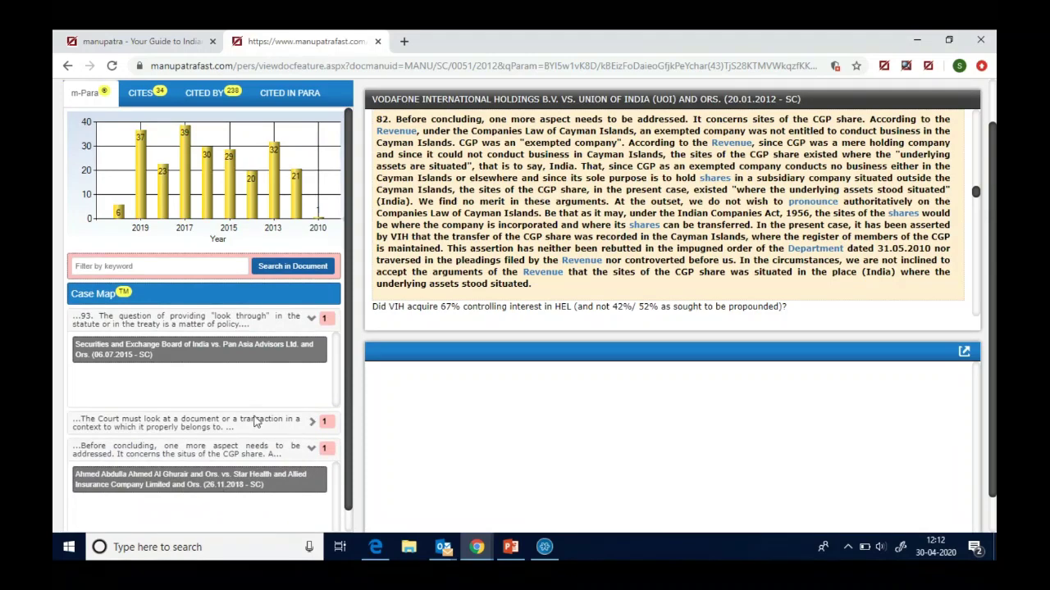
- Close the Case Map view and return to the Vodafone judgment window
left_click(377, 41)
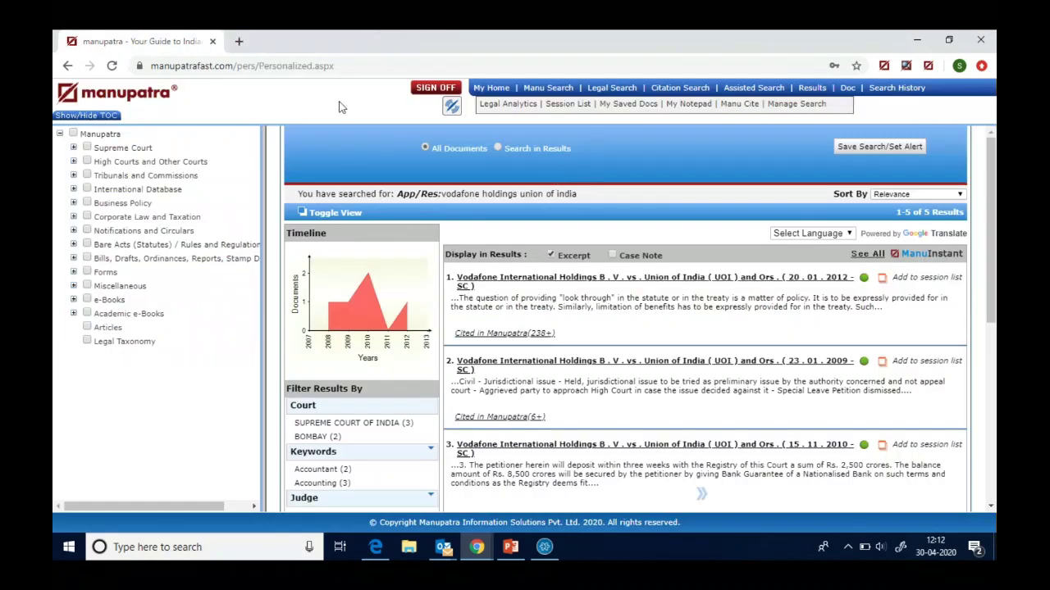
mouse_move(476, 547)
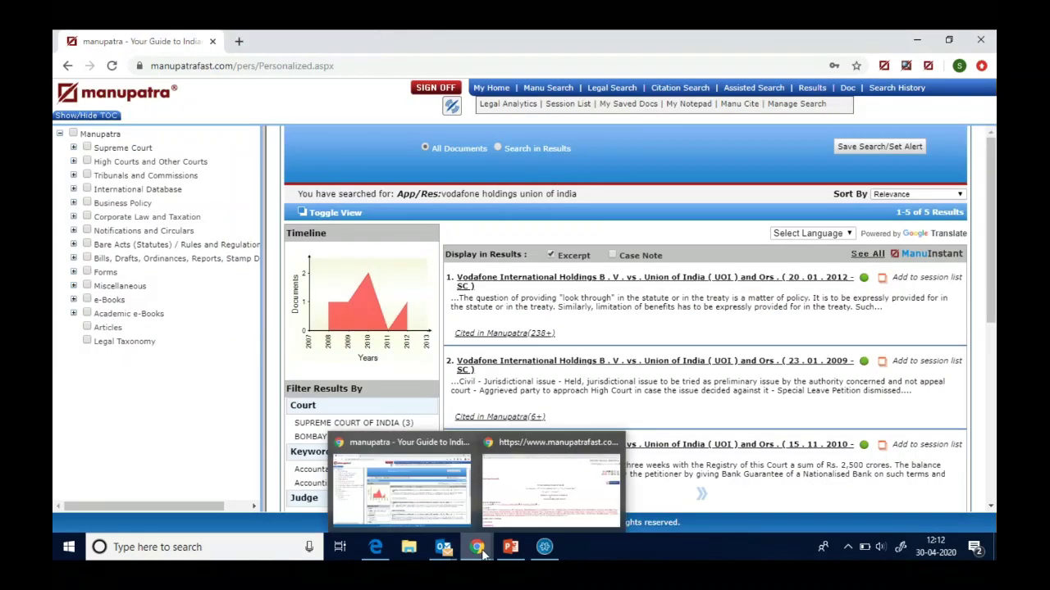
left_click(534, 489)
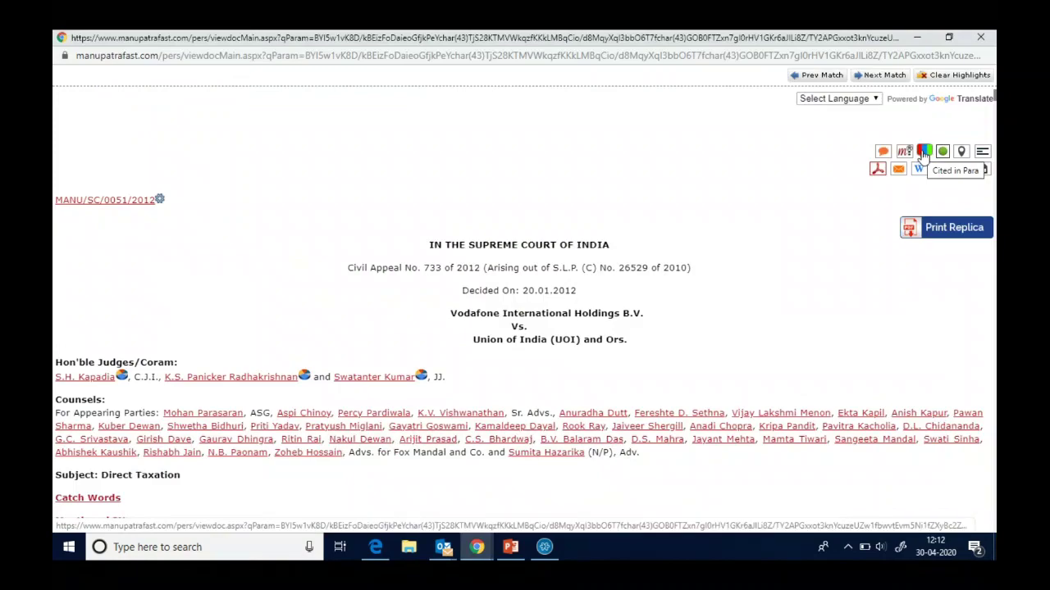
- Check how Gillette India v. Delhi Development Authority cited the judgment, then close both views
left_click(923, 153)
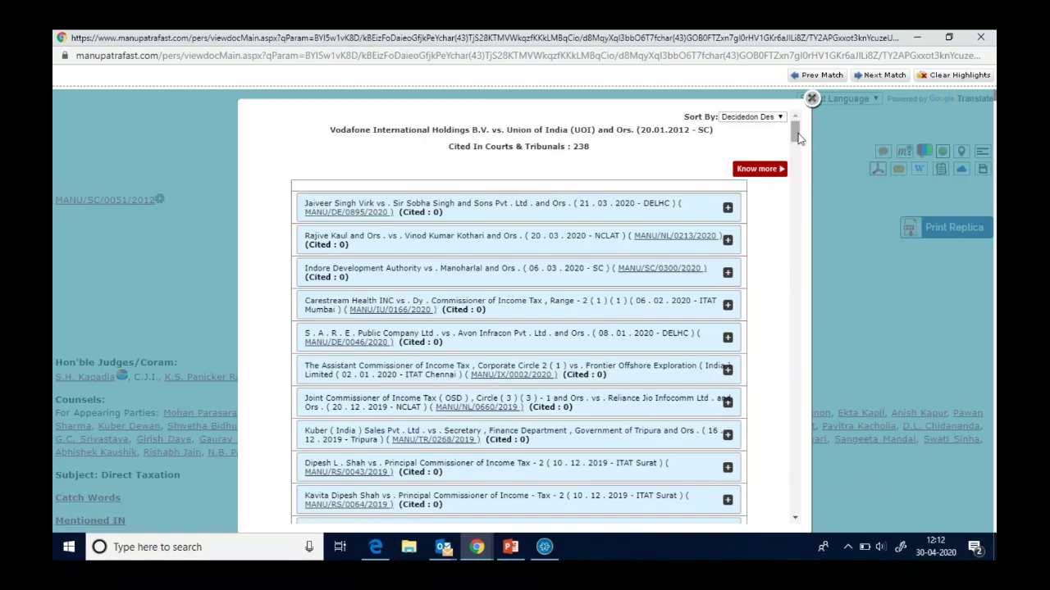
left_click_drag(798, 139, 789, 182)
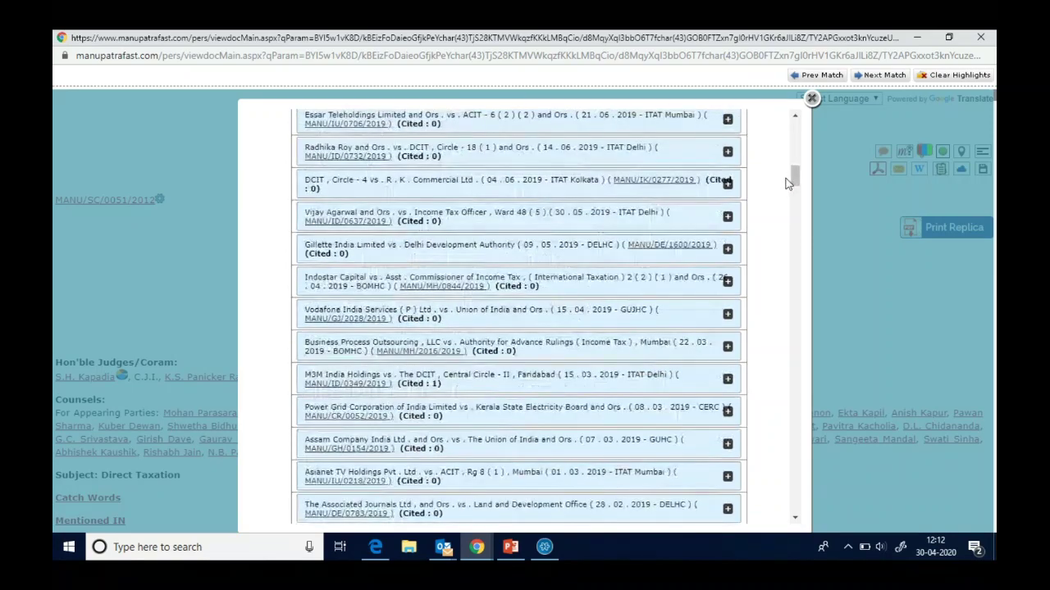
left_click(473, 255)
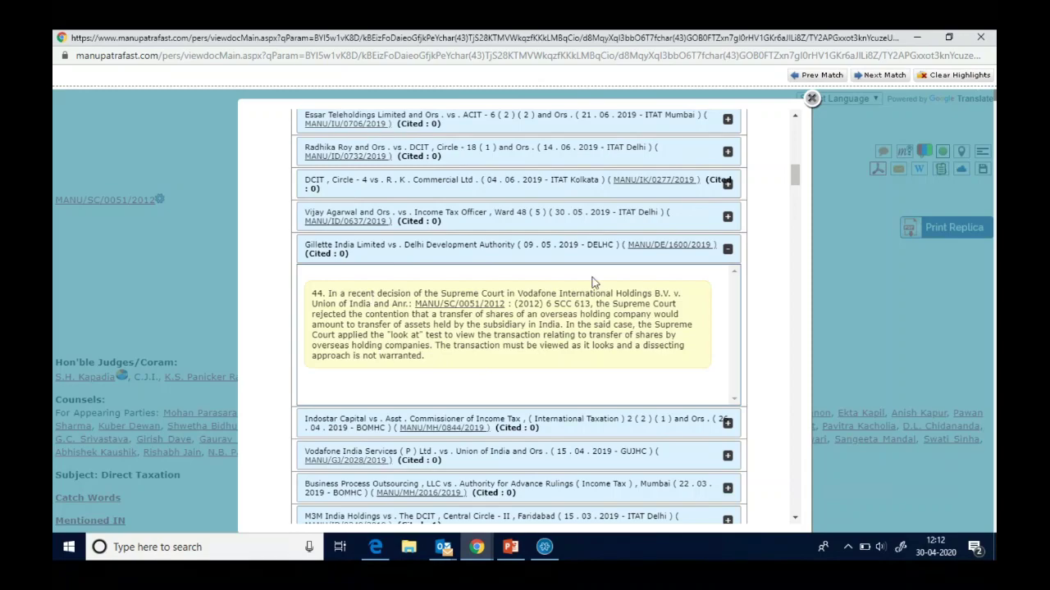
left_click(652, 250)
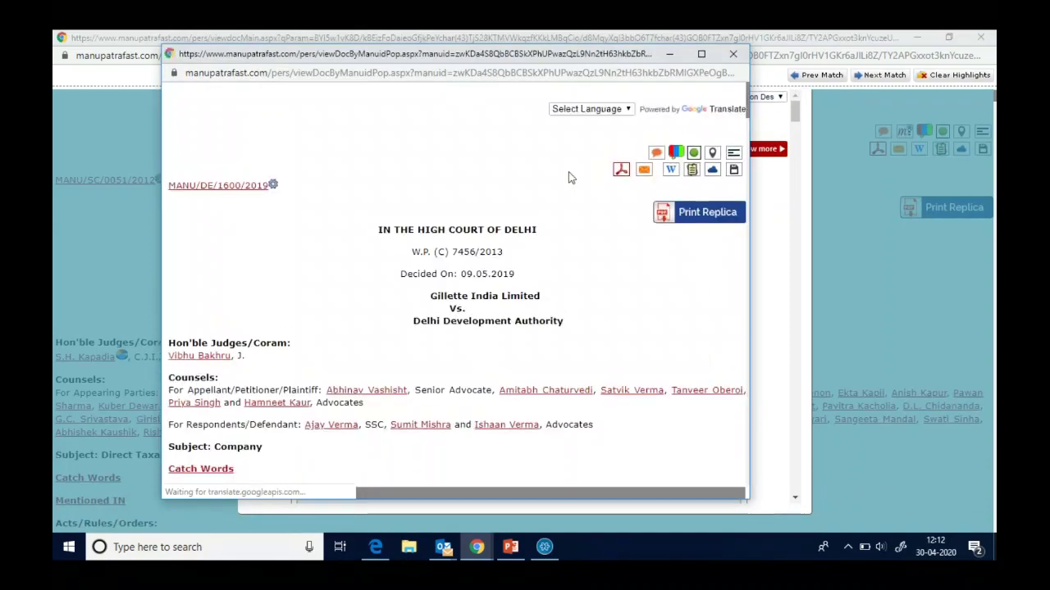
left_click(733, 55)
left_click(834, 106)
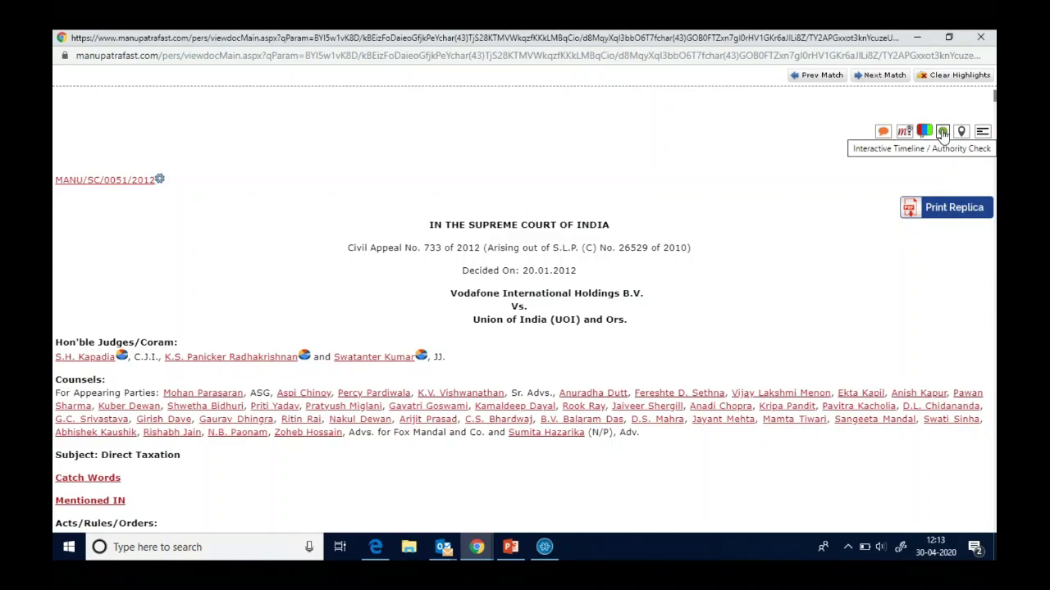
- Open the Authority Check timeline full-screen and read citing-case cards among the 238 cases
left_click(942, 133)
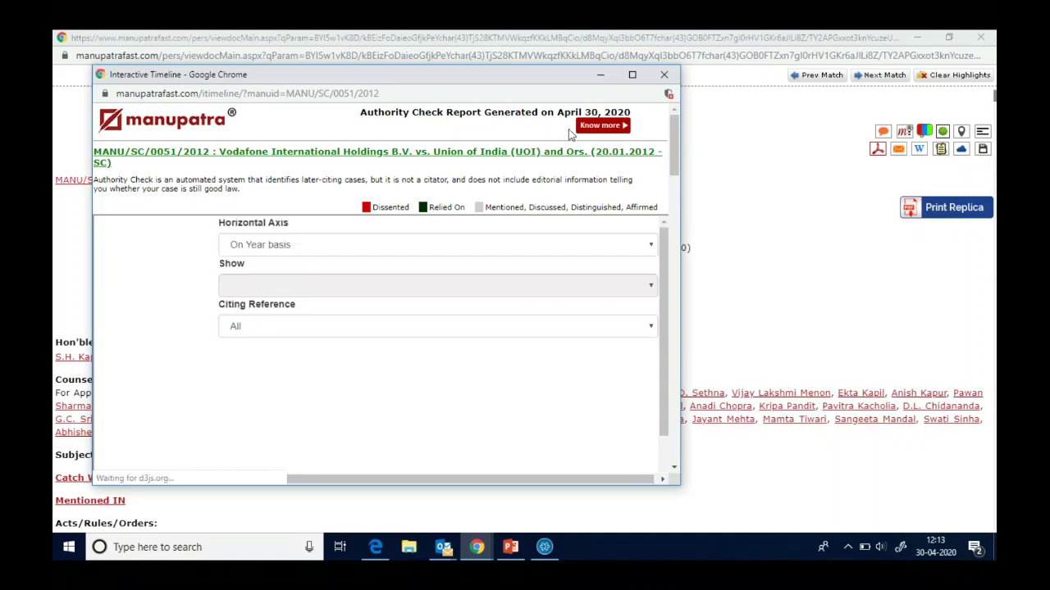
left_click(632, 75)
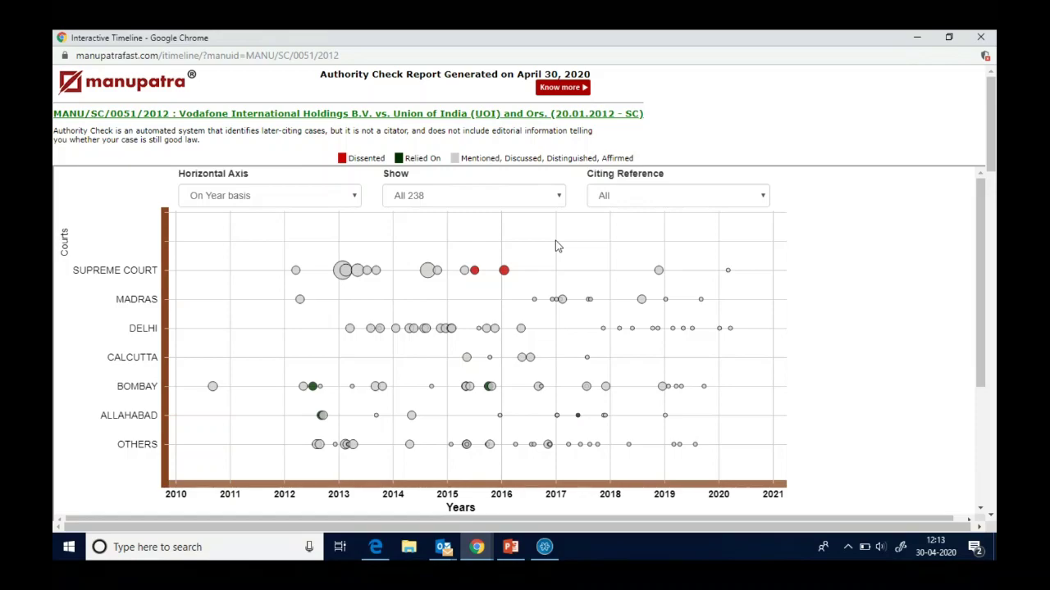
mouse_move(506, 279)
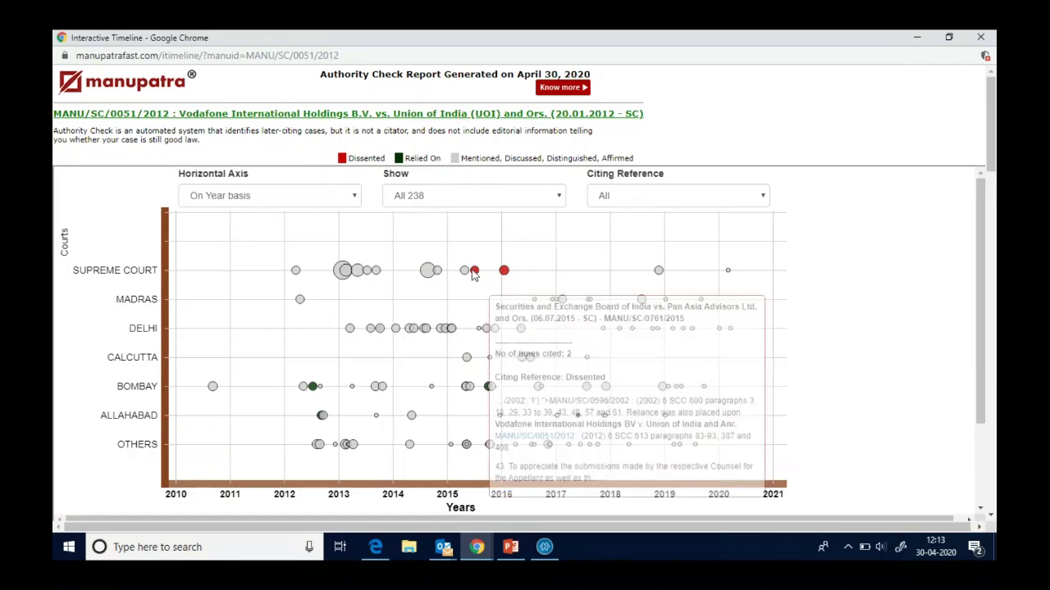
mouse_move(312, 390)
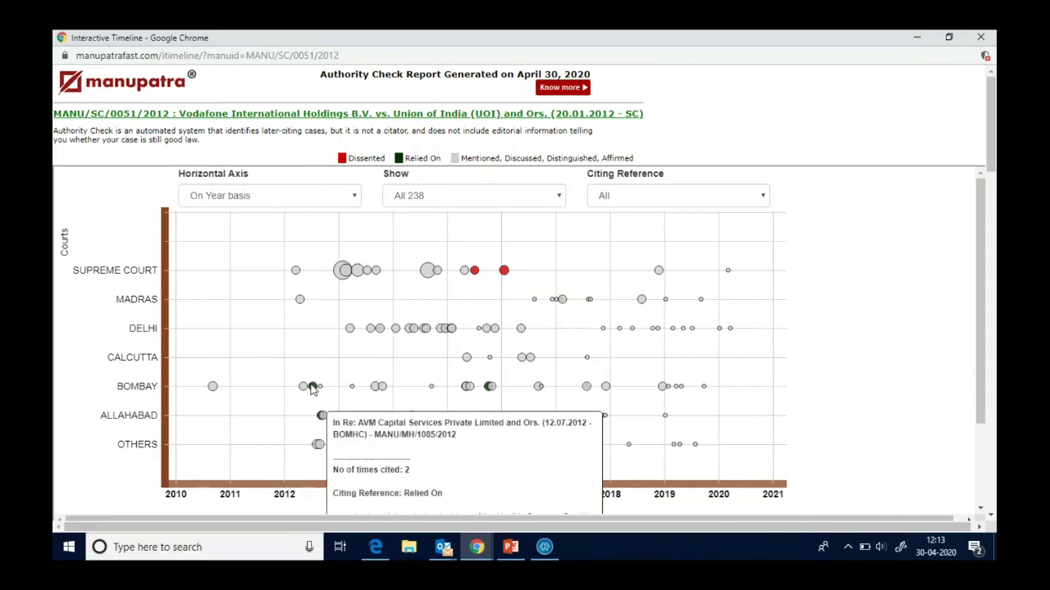
mouse_move(345, 274)
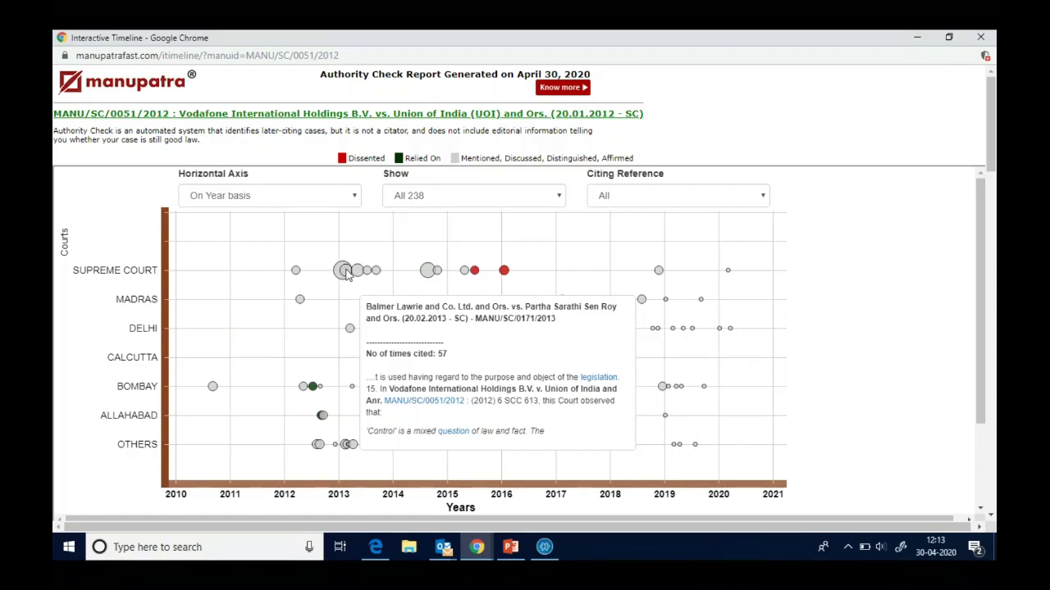
left_click(683, 196)
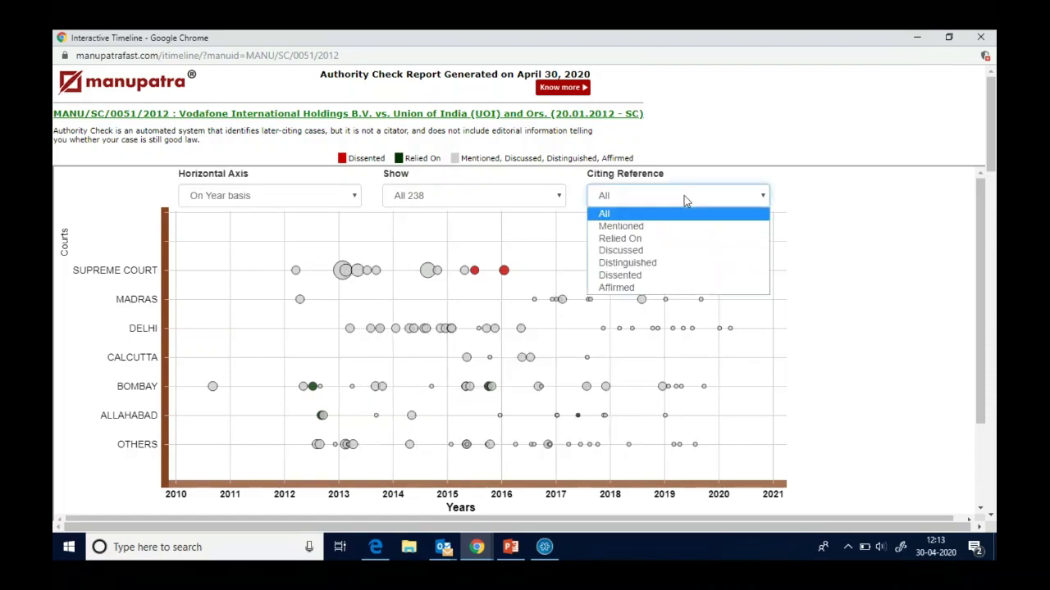
- Filter the timeline to Relied On citations, review the Citing Cases list, then close it
left_click(673, 239)
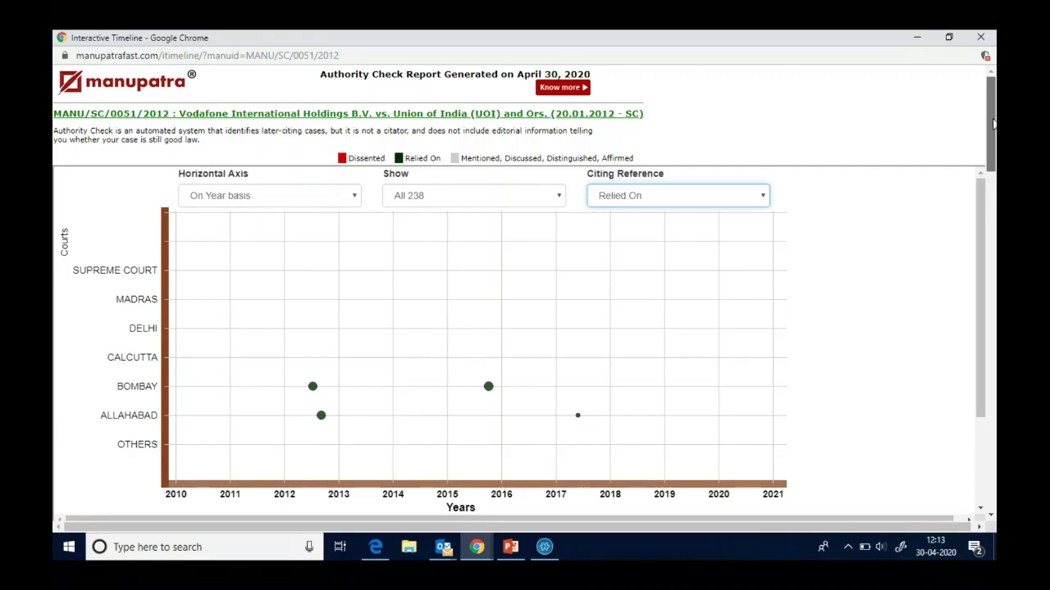
left_click_drag(992, 123, 992, 210)
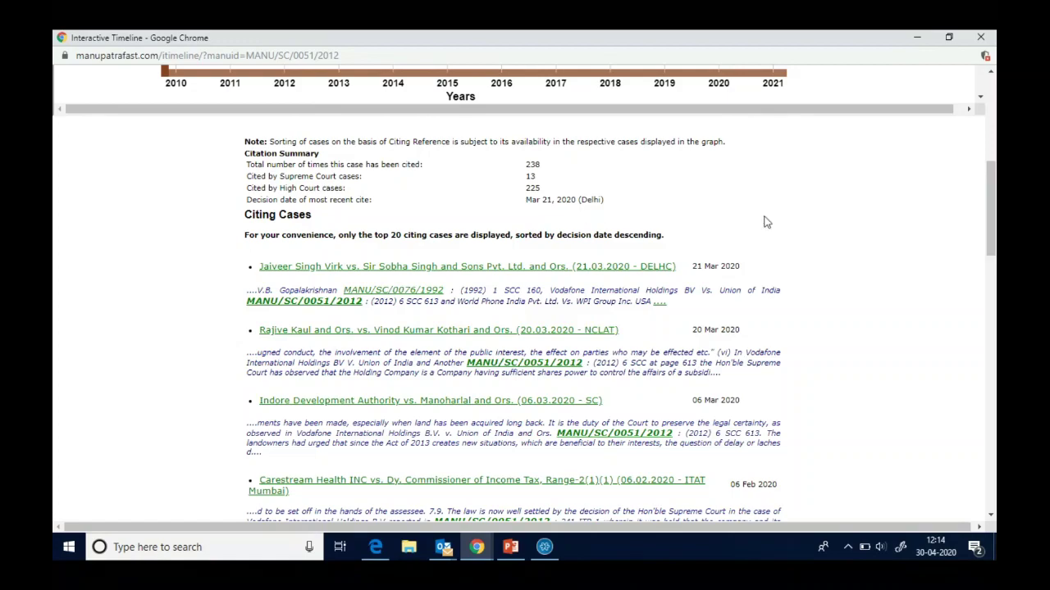
scroll(766, 221, "down", 2)
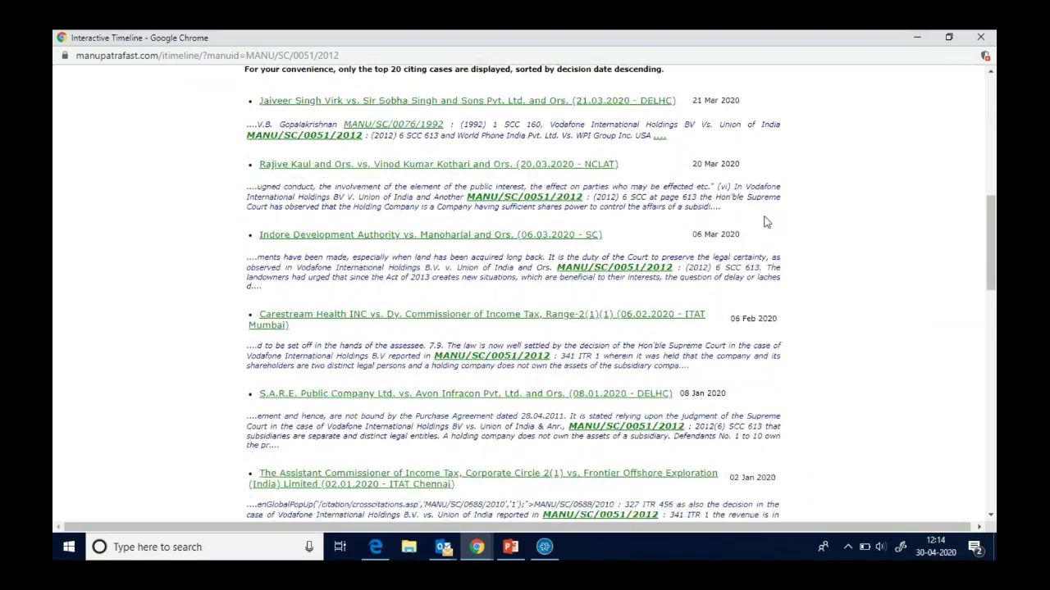
left_click_drag(994, 244, 986, 226)
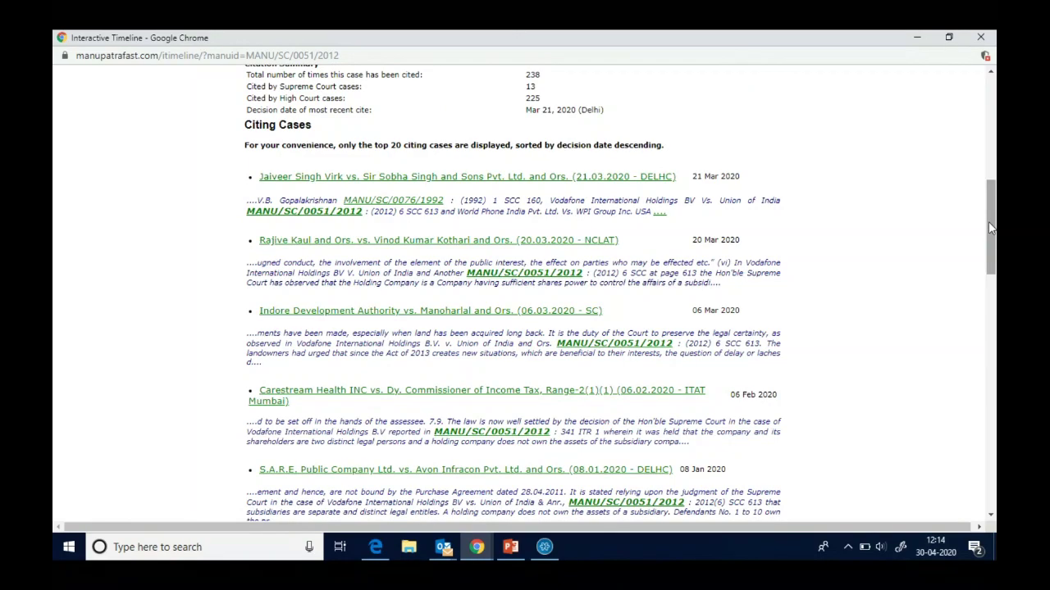
left_click_drag(990, 228, 989, 476)
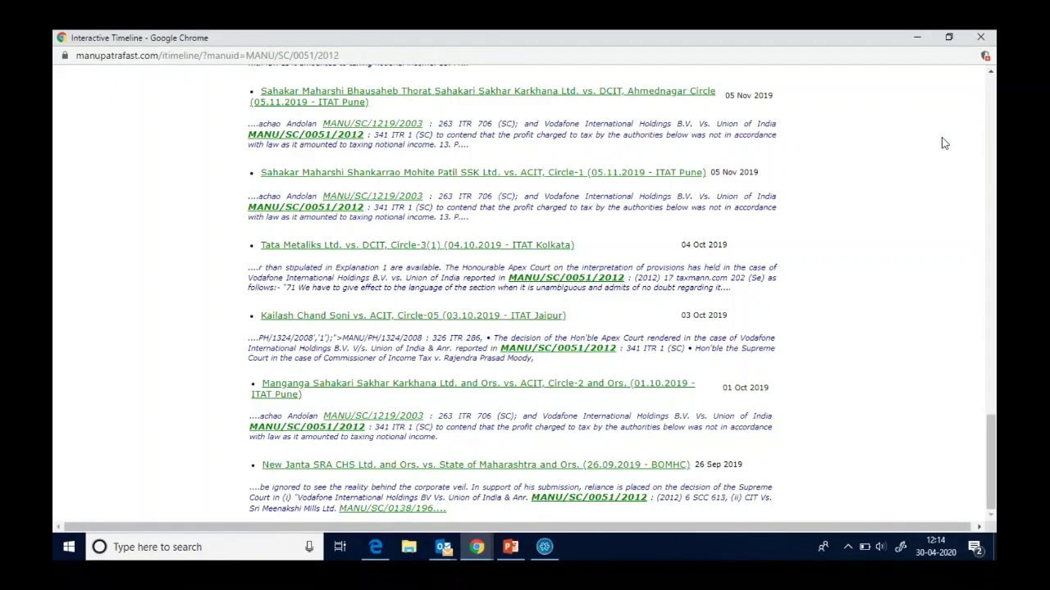
left_click(981, 38)
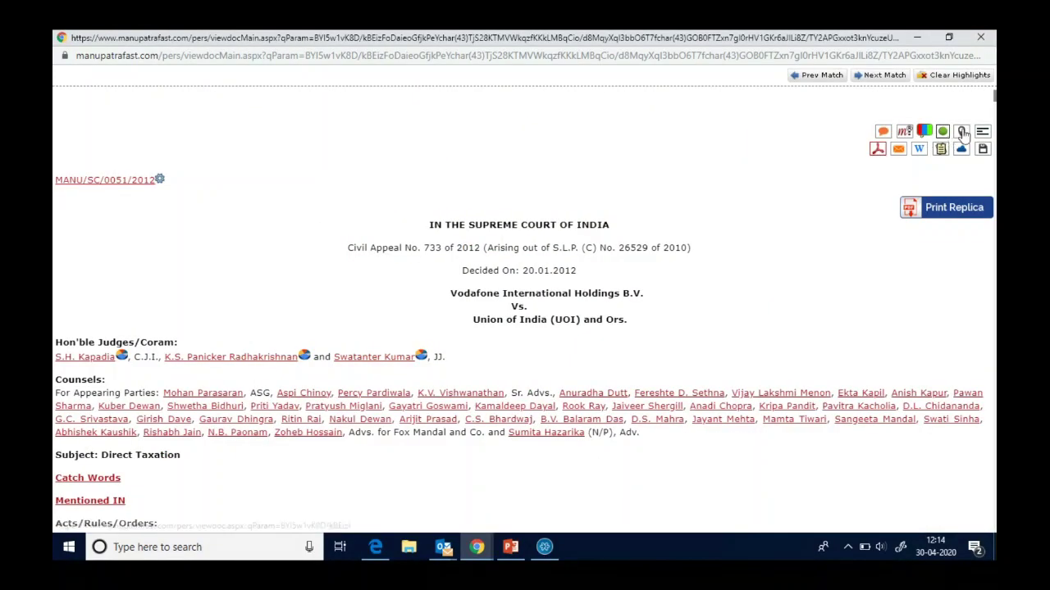
- Open the Vodafone judgment's Case Map and toggle the central case's citation details card
left_click(963, 134)
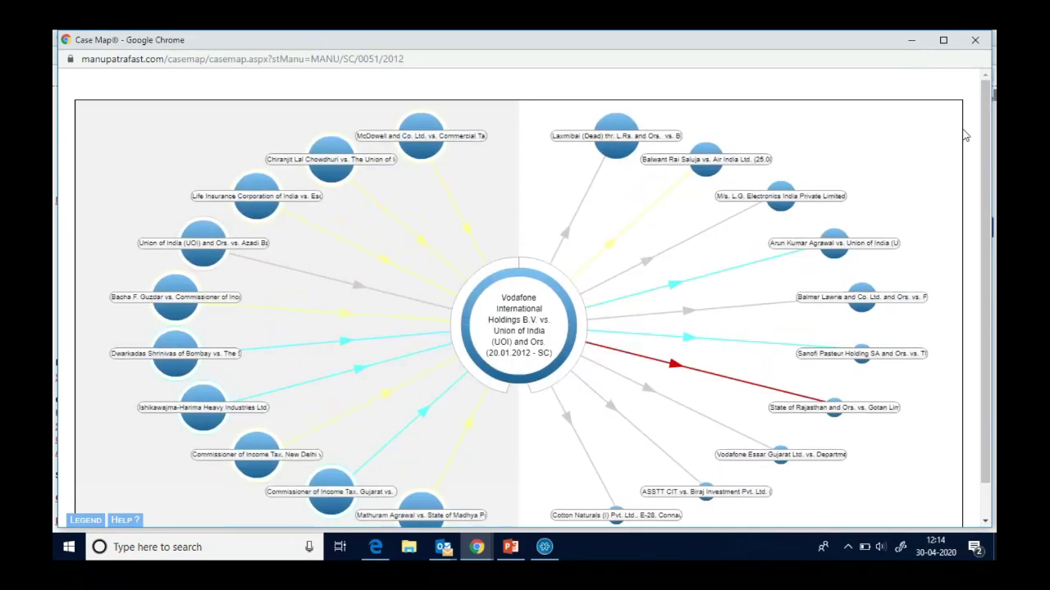
left_click(568, 265)
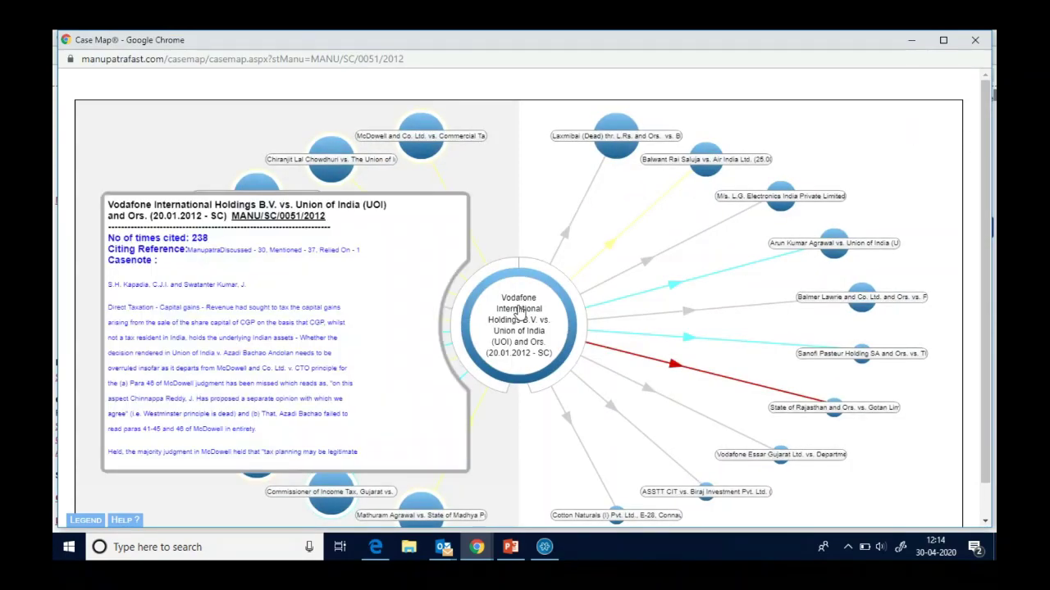
left_click(499, 163)
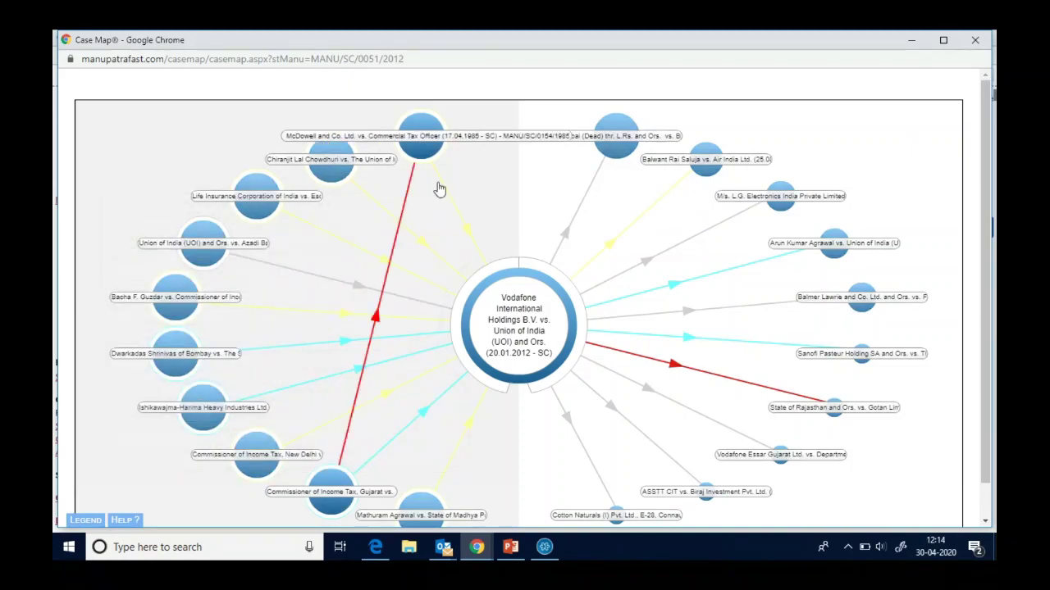
left_click(517, 349)
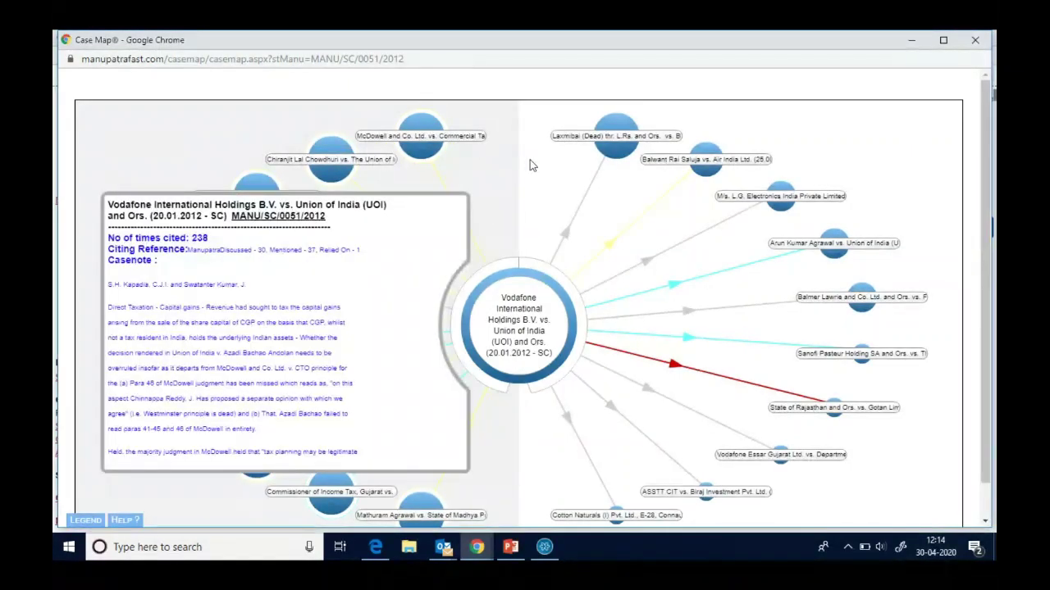
left_click(545, 201)
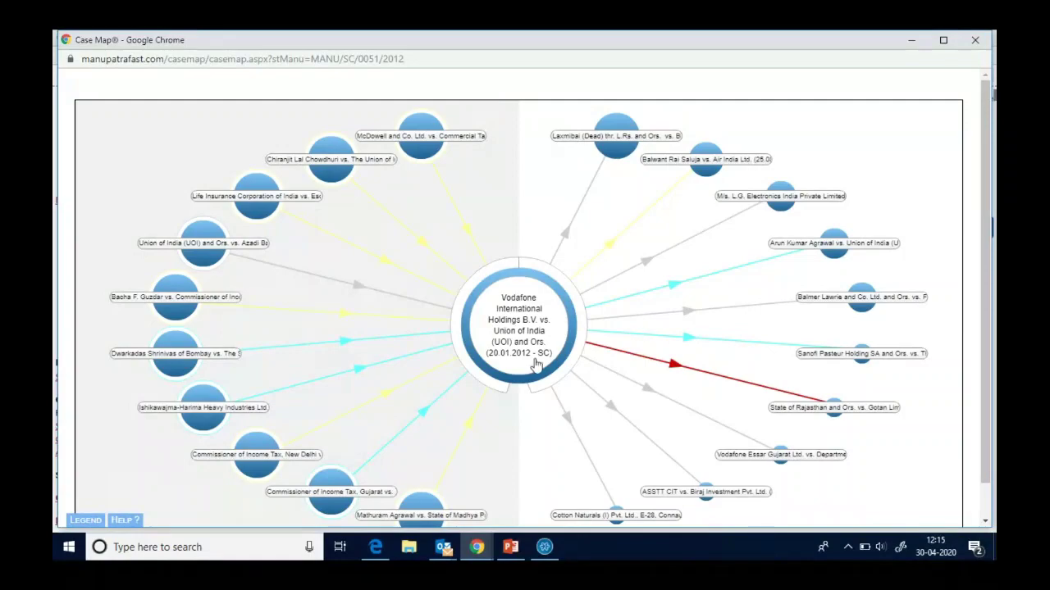
left_click(525, 314)
- Close the Case Map and print the judgment to PDF With Case Note
left_click(974, 41)
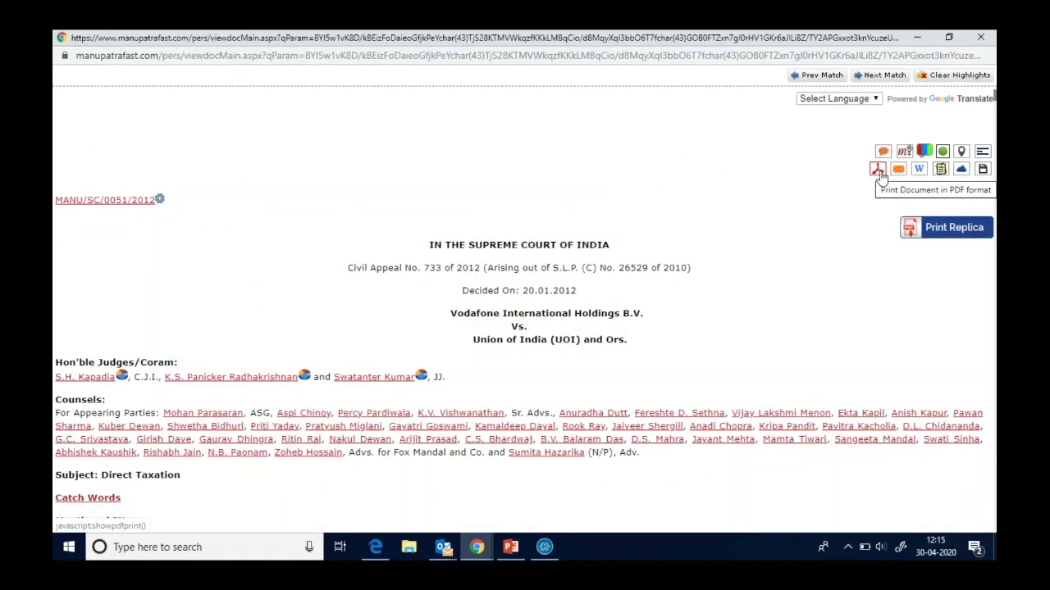
left_click(878, 171)
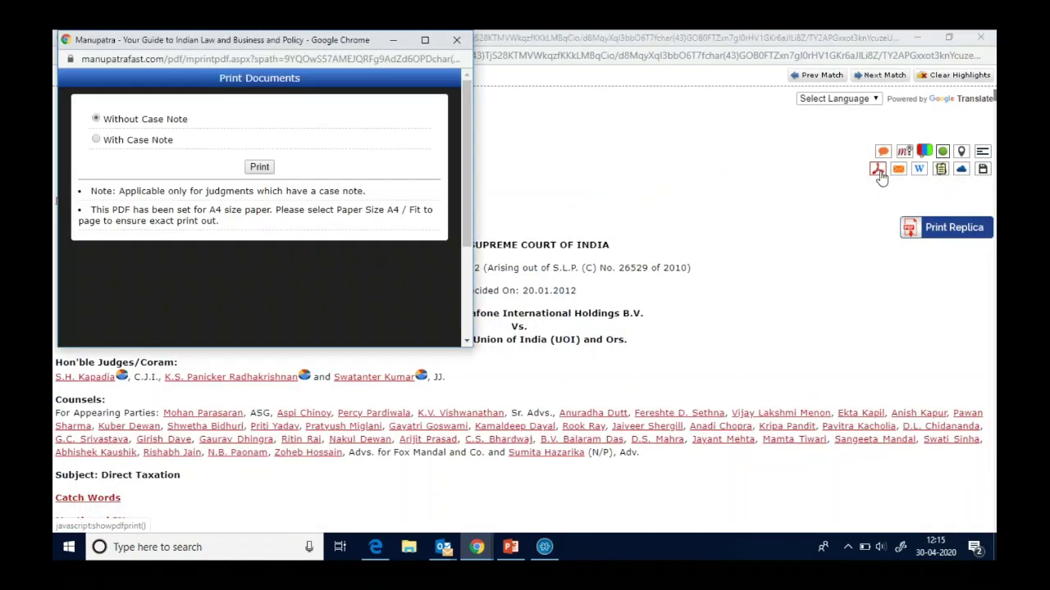
left_click(96, 141)
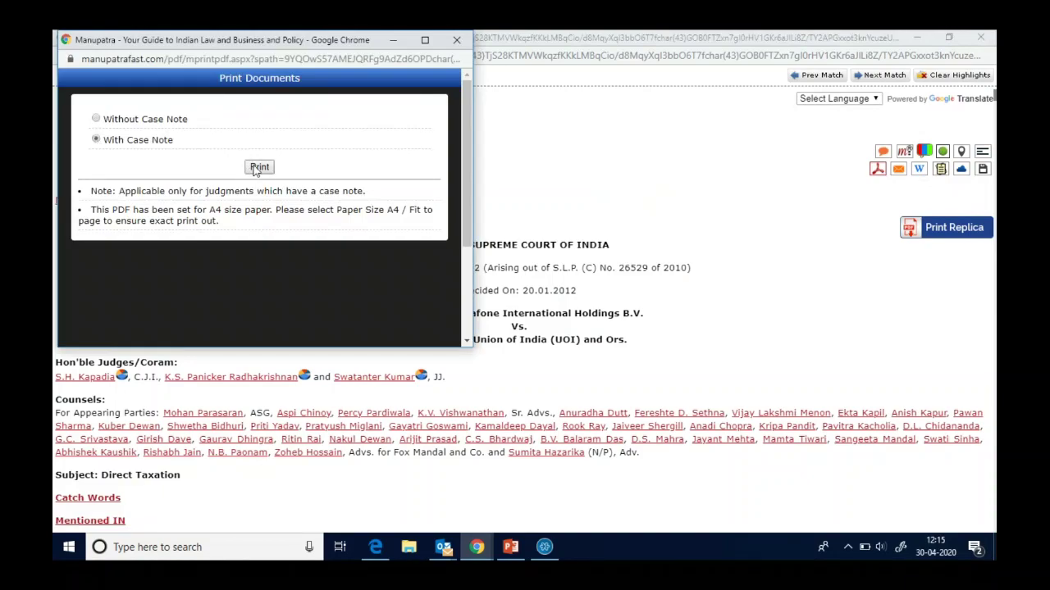
left_click(256, 168)
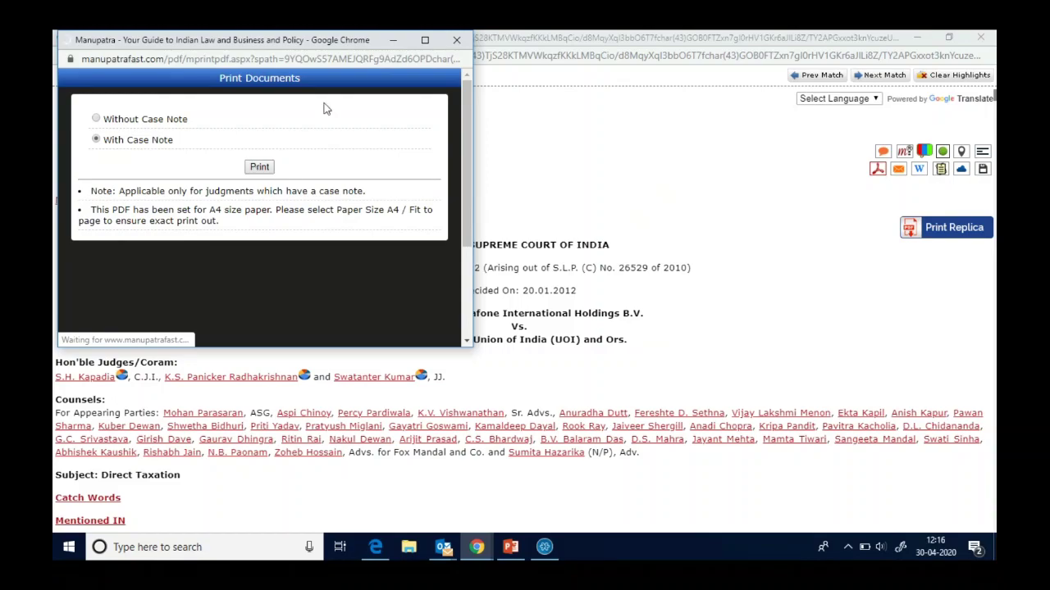
left_click(394, 41)
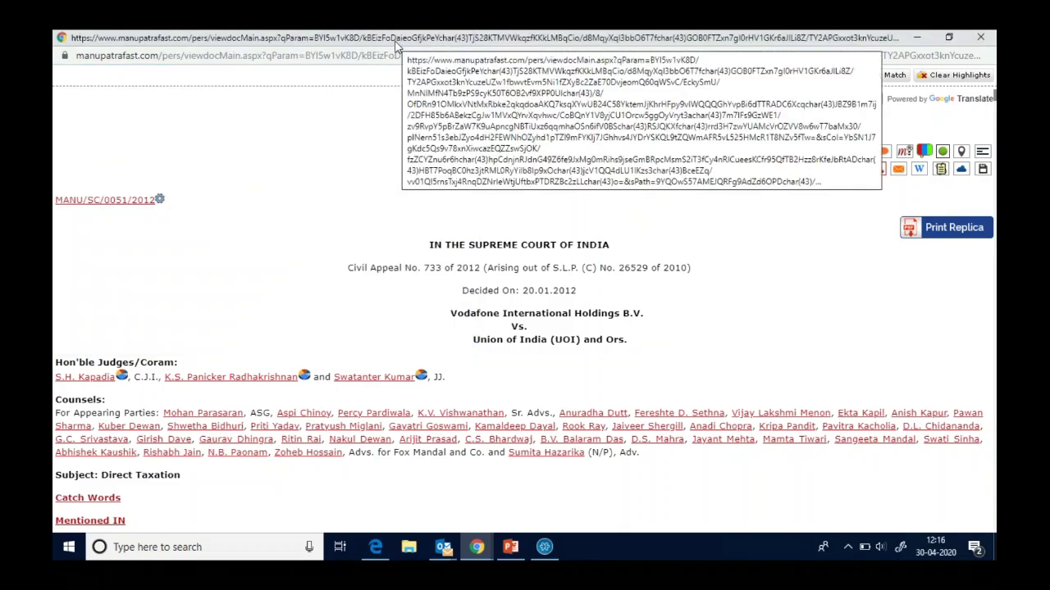
- Start e-mailing the judgment and view the 94-page PDF with case note full-screen
left_click(901, 178)
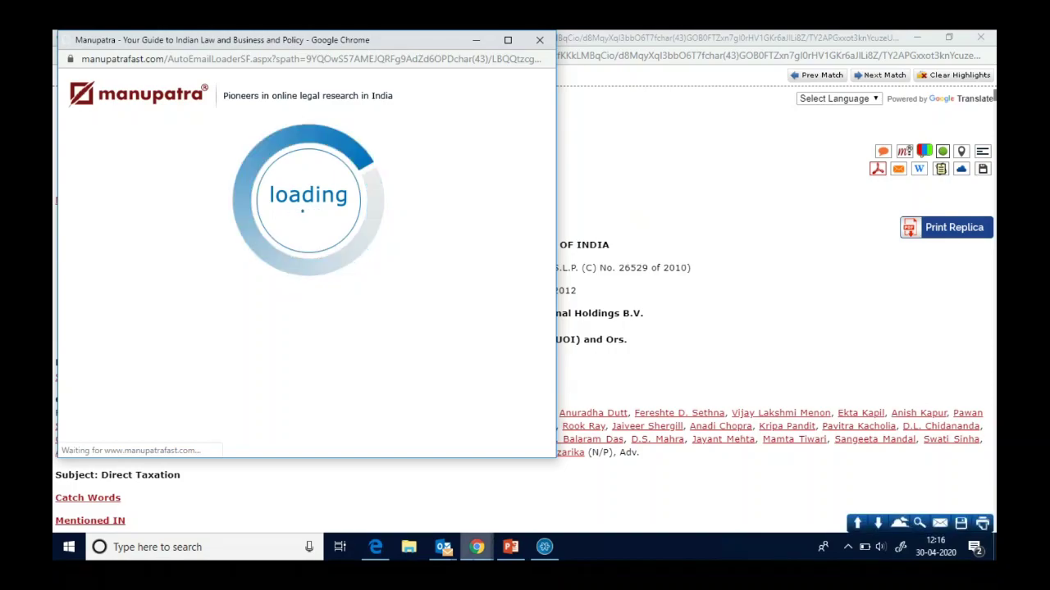
mouse_move(476, 547)
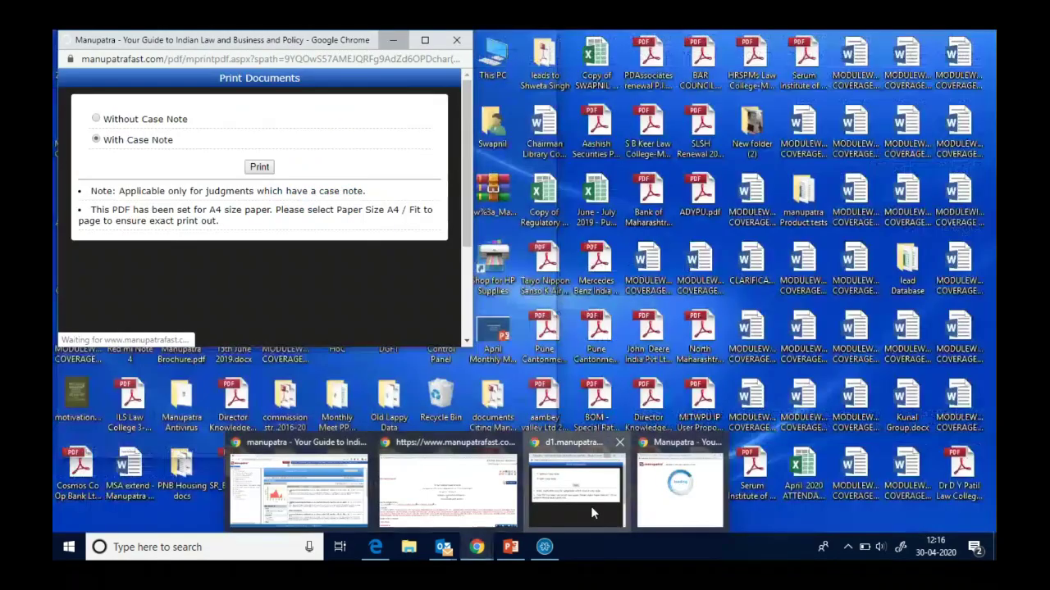
left_click(590, 506)
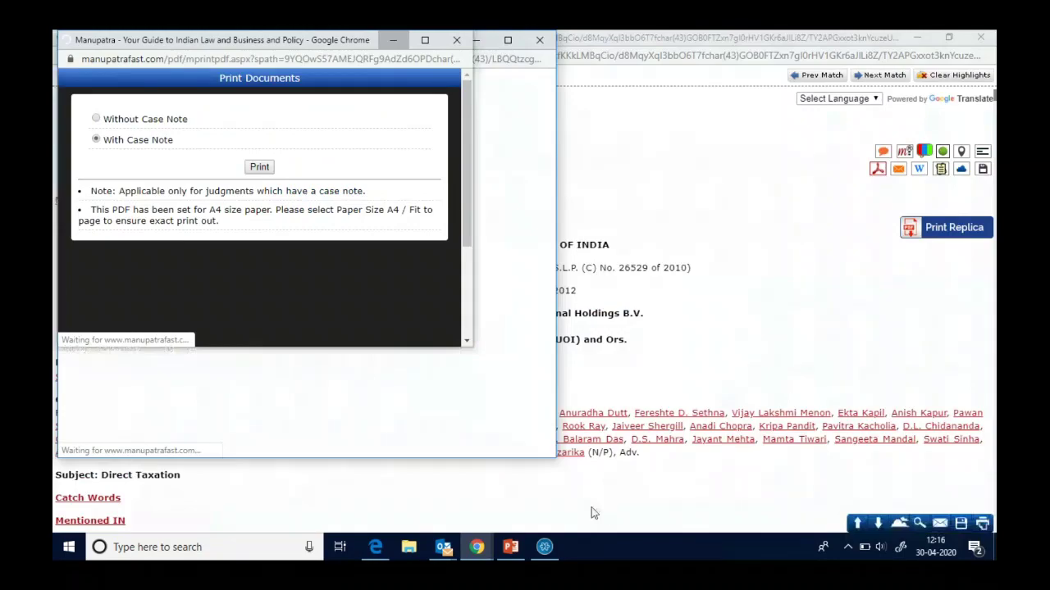
left_click(425, 40)
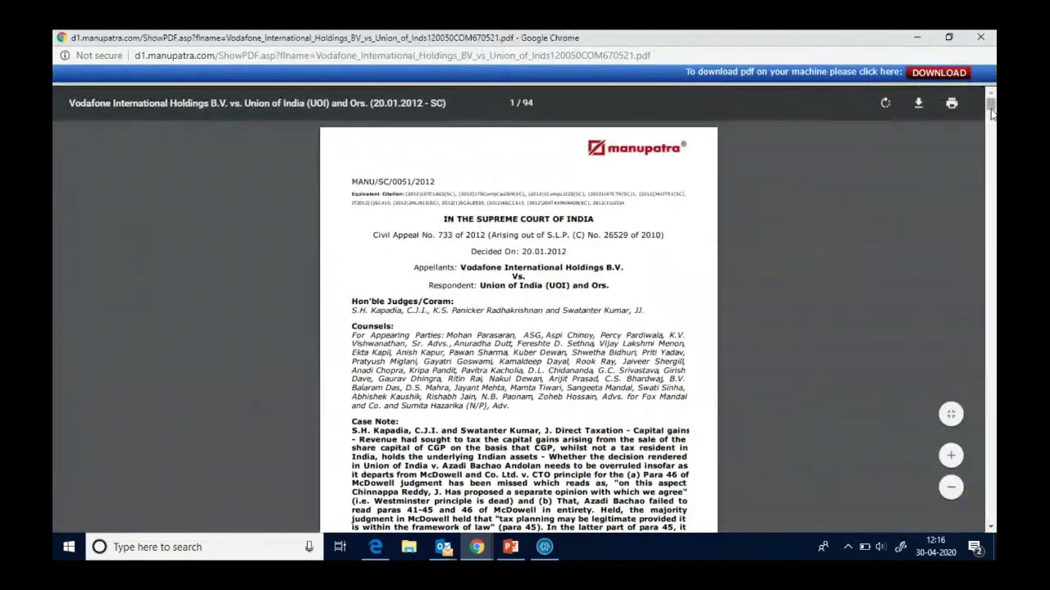
left_click_drag(990, 114, 992, 119)
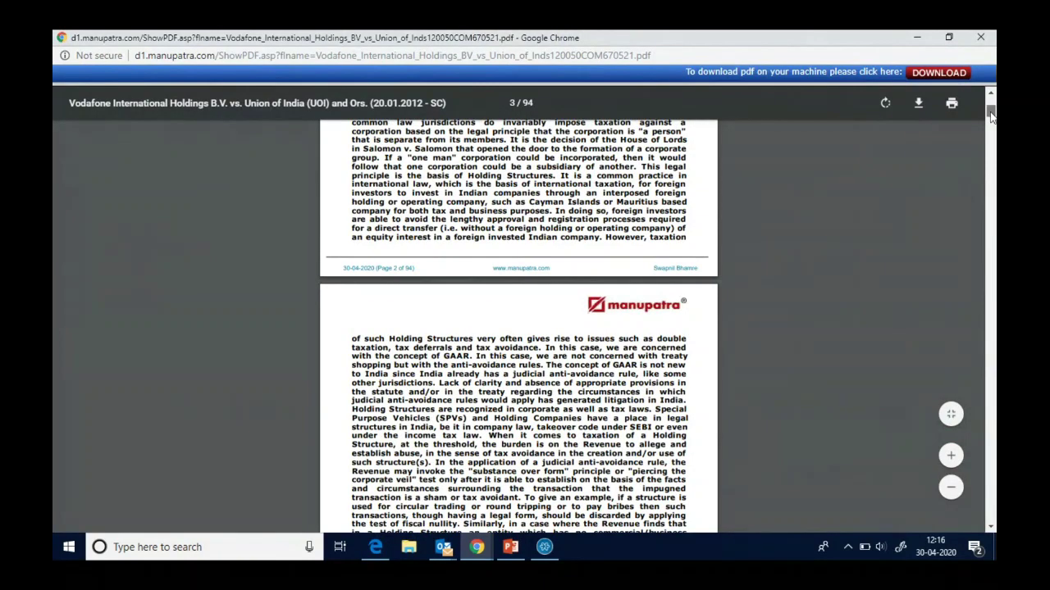
left_click_drag(991, 117, 991, 98)
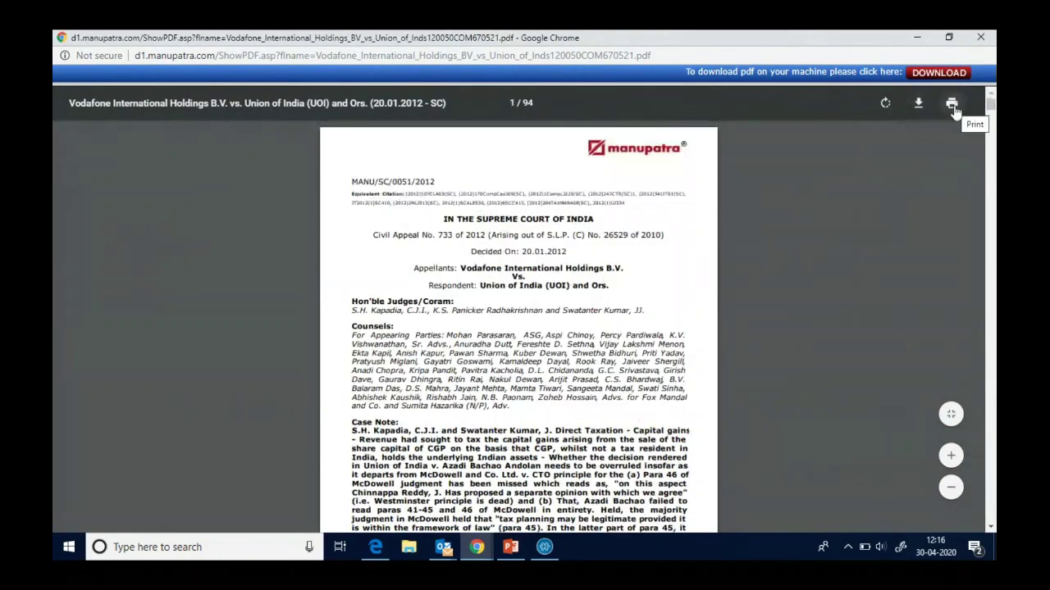
- Close the PDF viewer, enter 'ytuyghjkll' as the e-mail recipient, then discard the e-mail form unsent
left_click(980, 38)
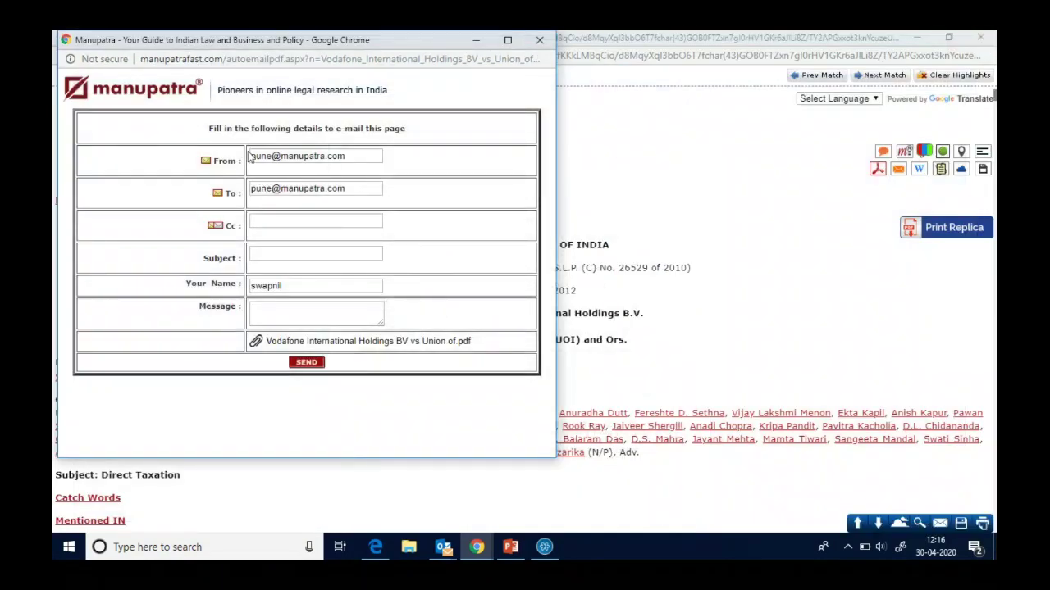
left_click(255, 191)
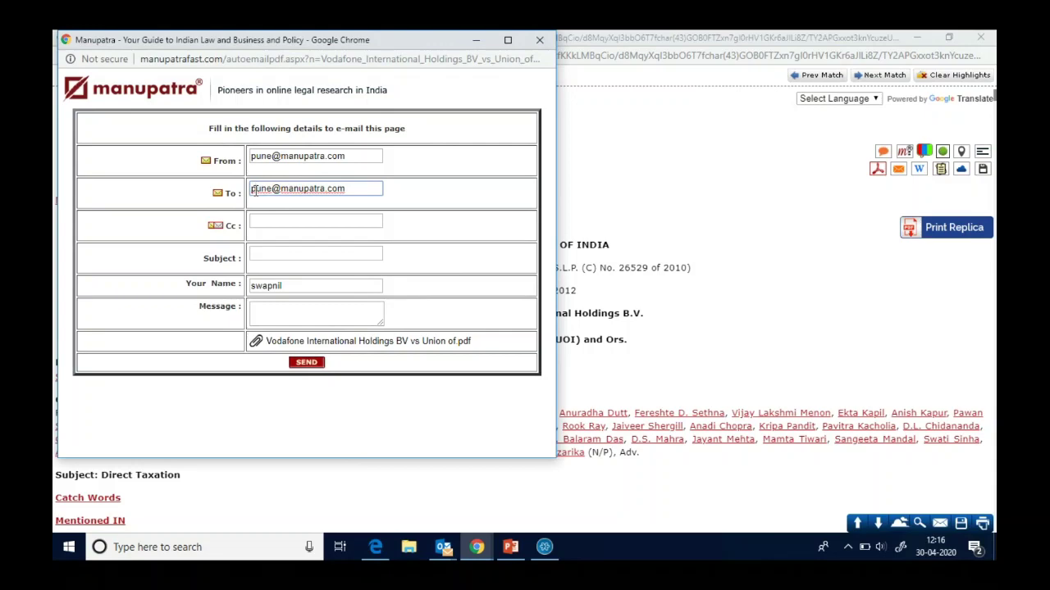
type("ytuyghjkll")
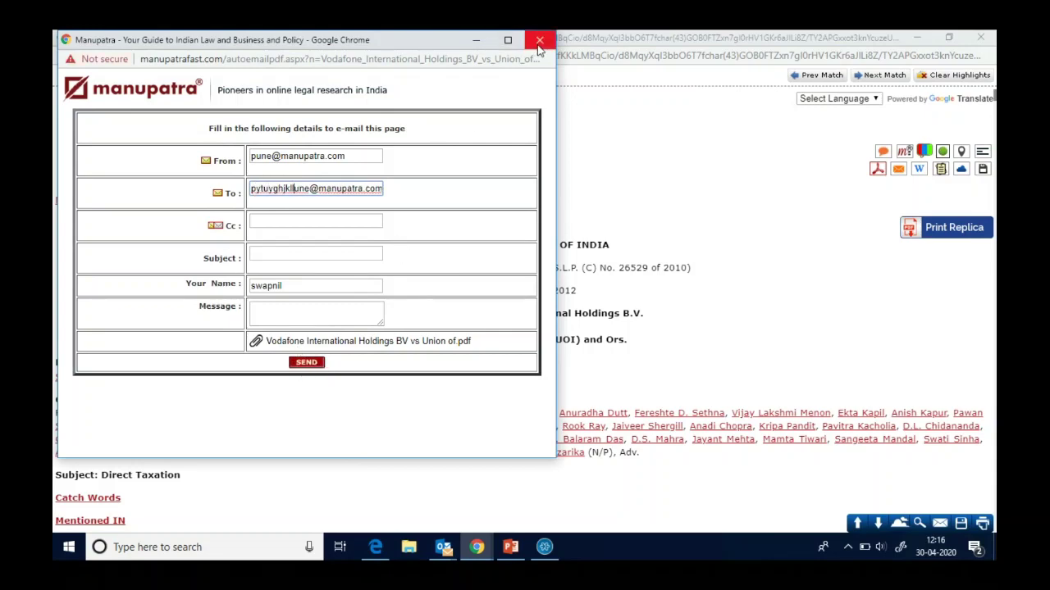
left_click(537, 44)
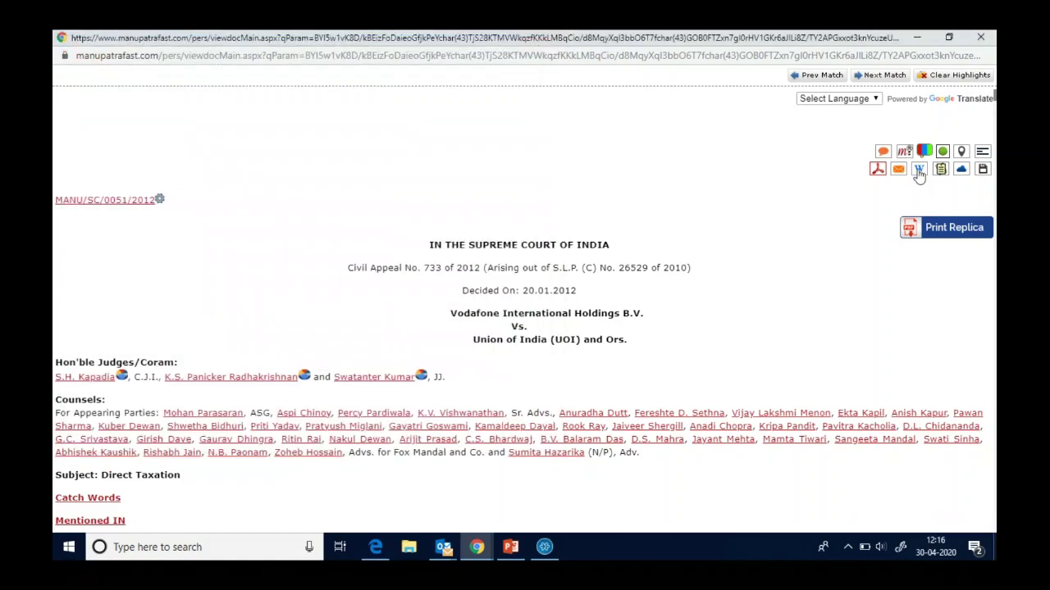
- Cancel the cloud upload's Generating PDF Documents popup and save the Vodafone judgment document instead
left_click(962, 170)
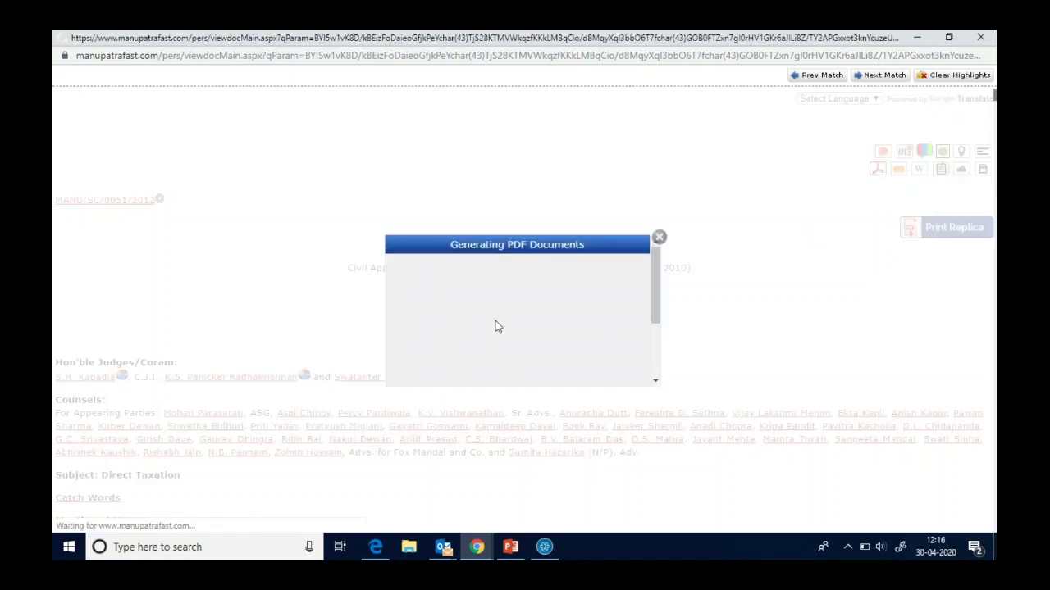
left_click(660, 238)
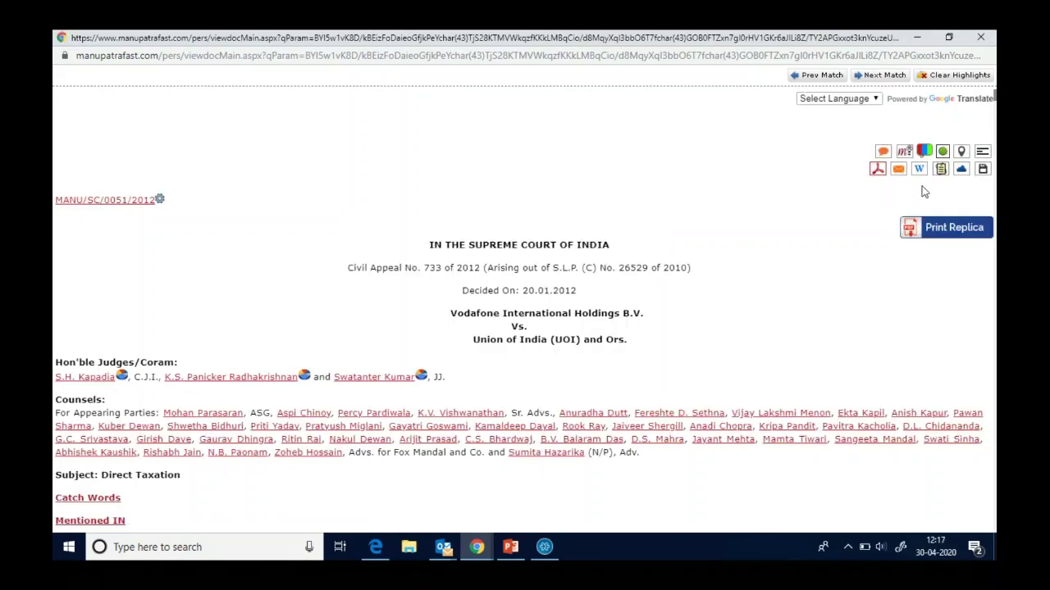
left_click(982, 170)
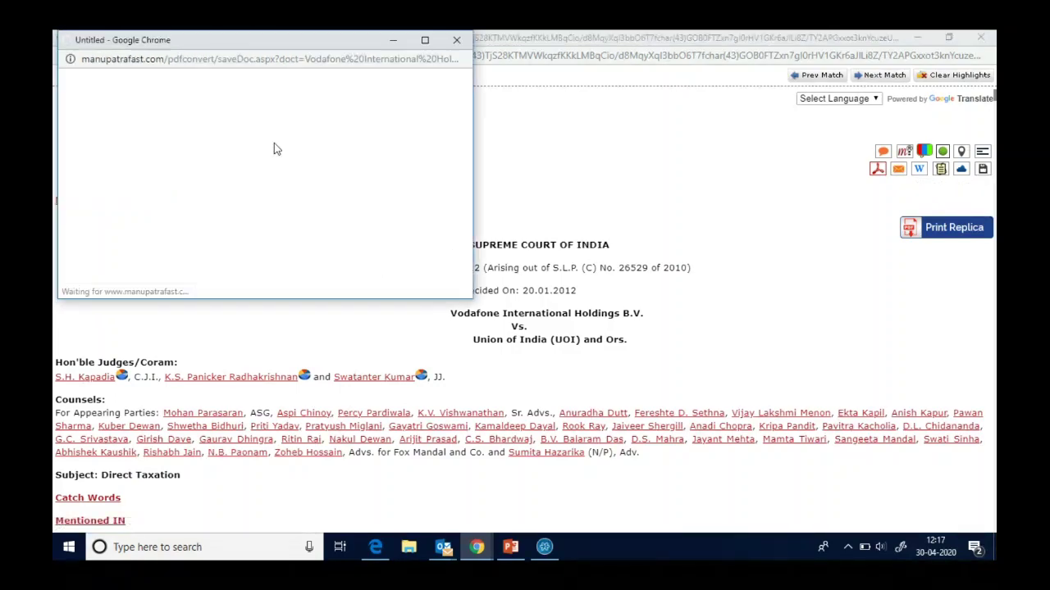
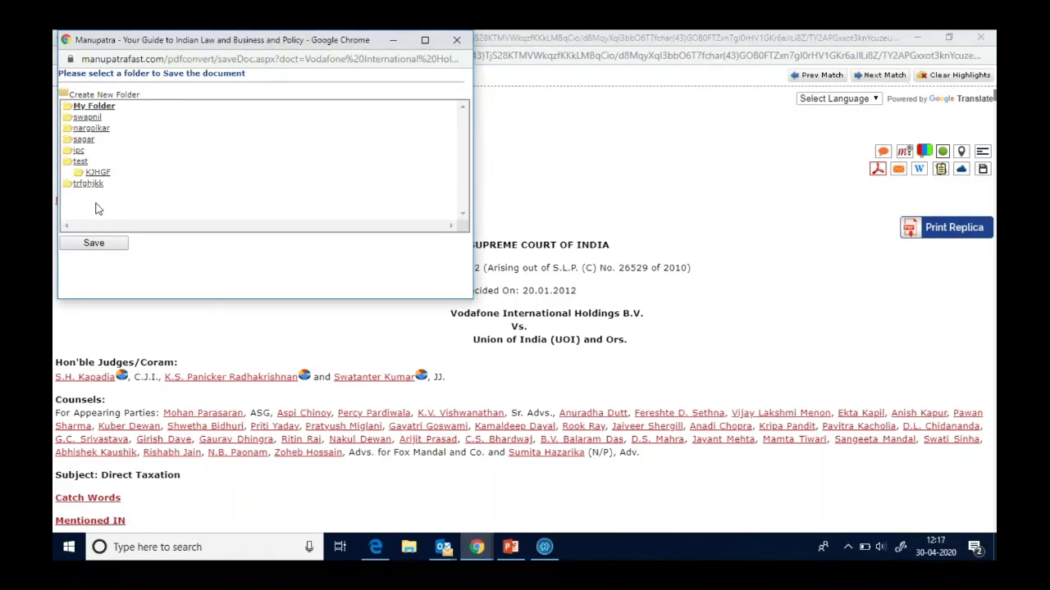
- Dismiss the save window, then open, scroll and close the Vodafone judgment's Judis English replica PDF
left_click(456, 41)
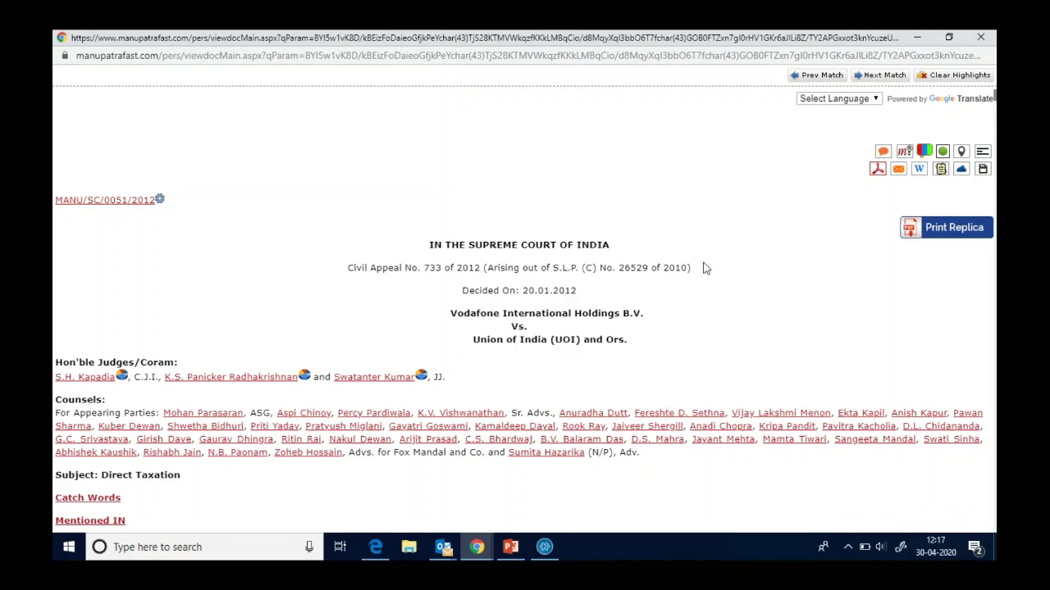
left_click(909, 232)
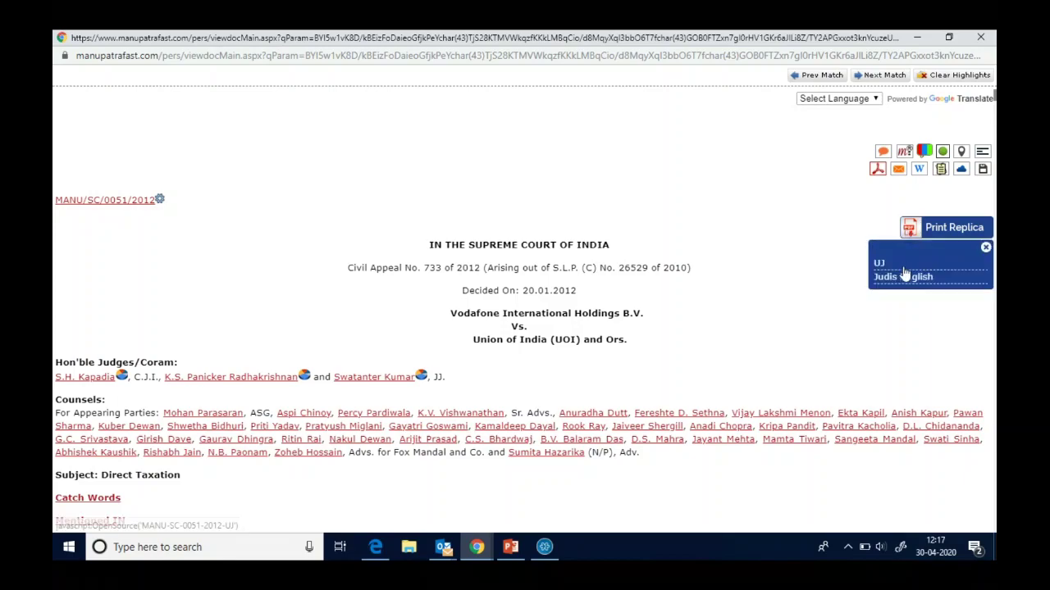
left_click(899, 278)
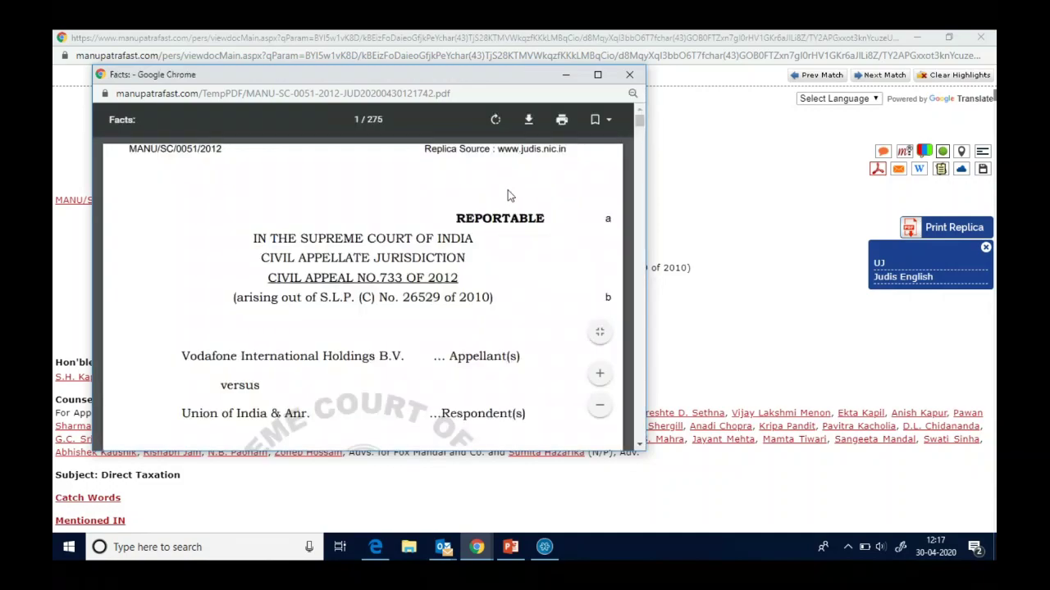
left_click_drag(640, 123, 642, 187)
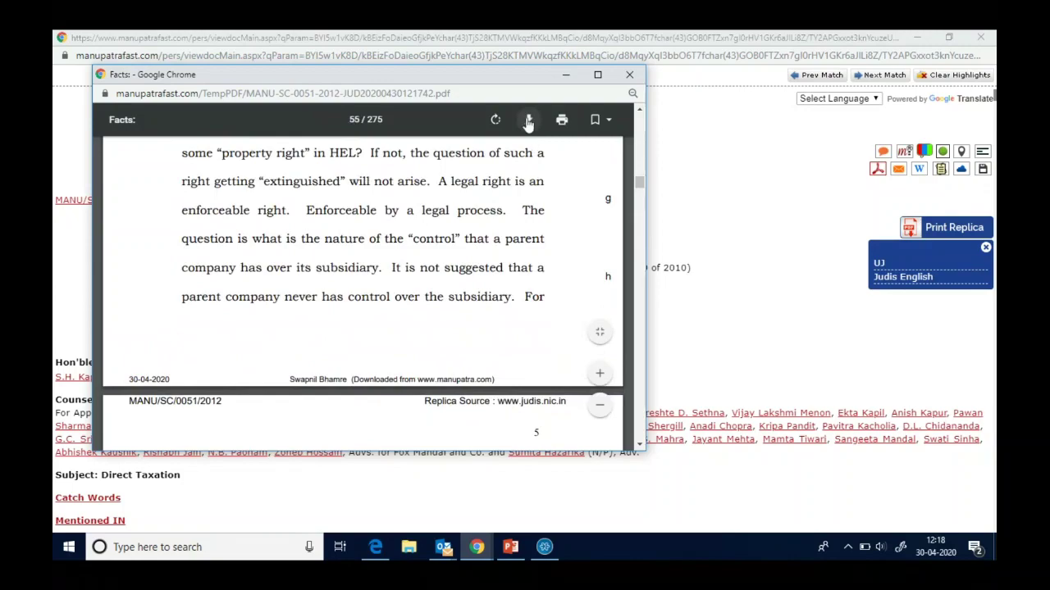
left_click(629, 74)
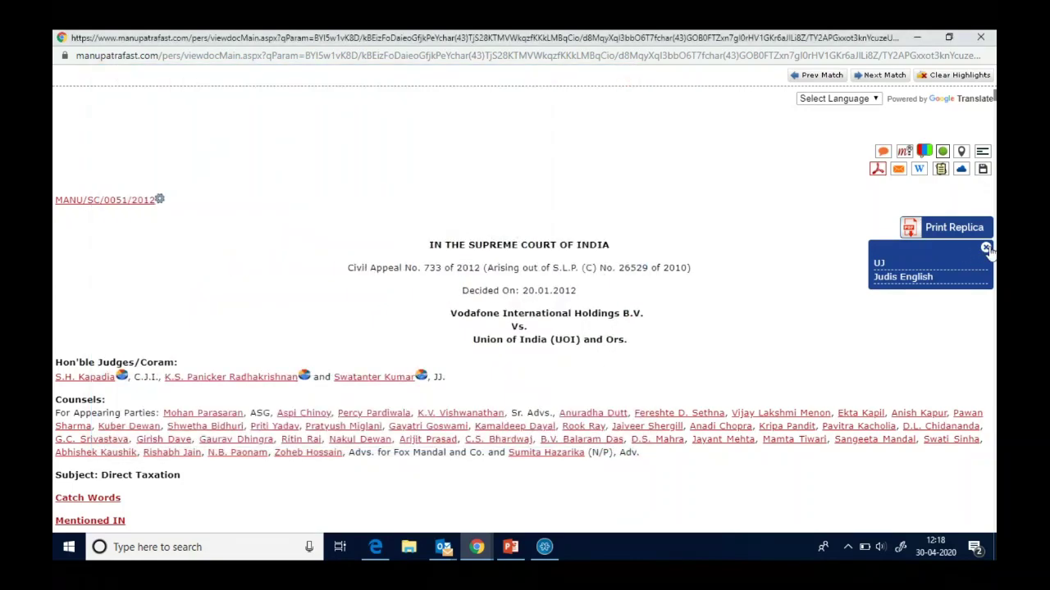
- Close the replica options and view the Vodafone judgment's equivalent citations, then return
left_click(985, 250)
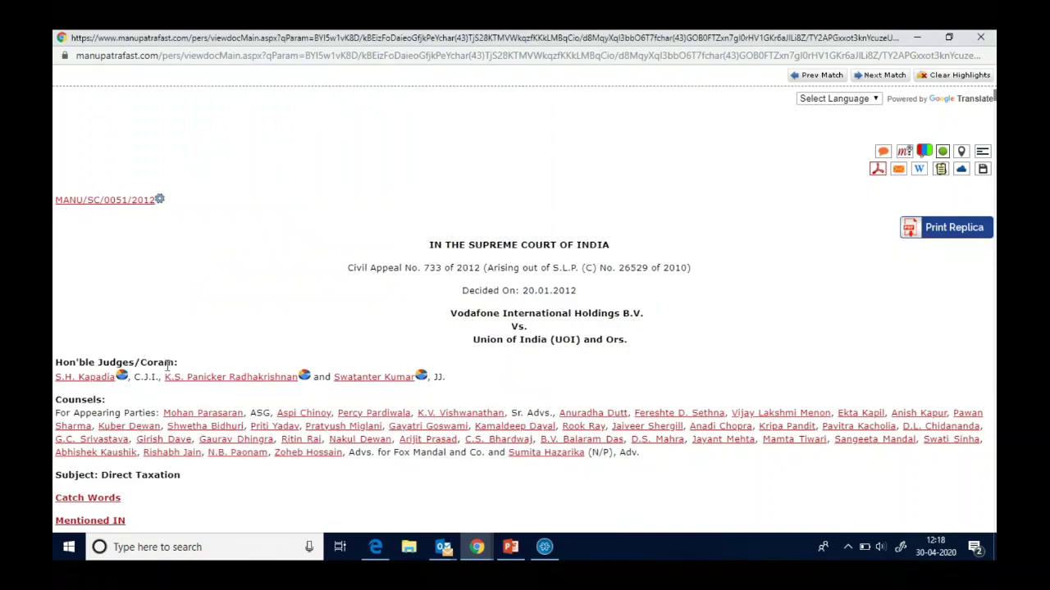
left_click(85, 202)
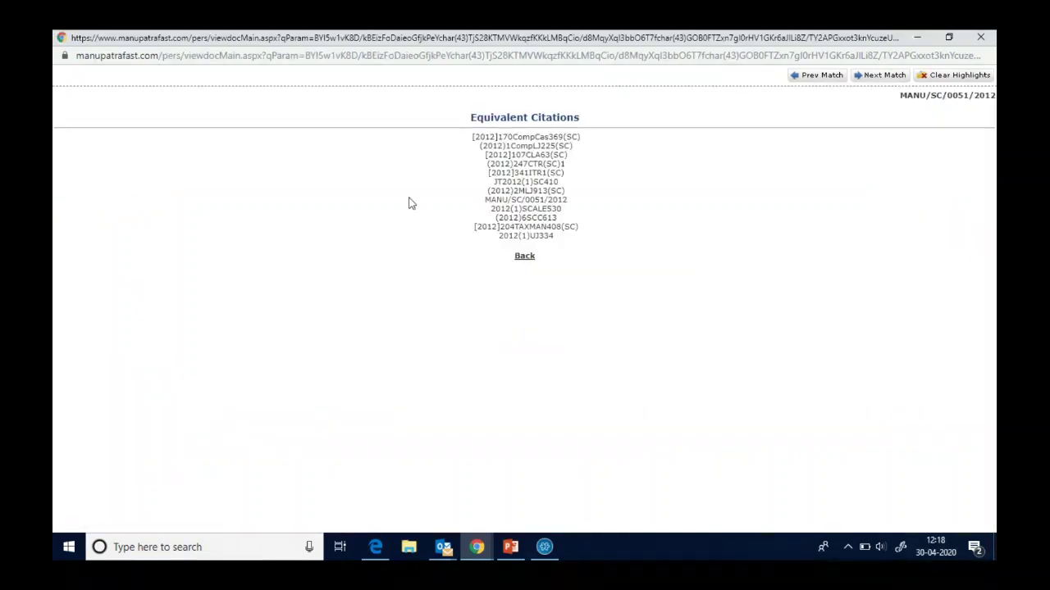
left_click(525, 256)
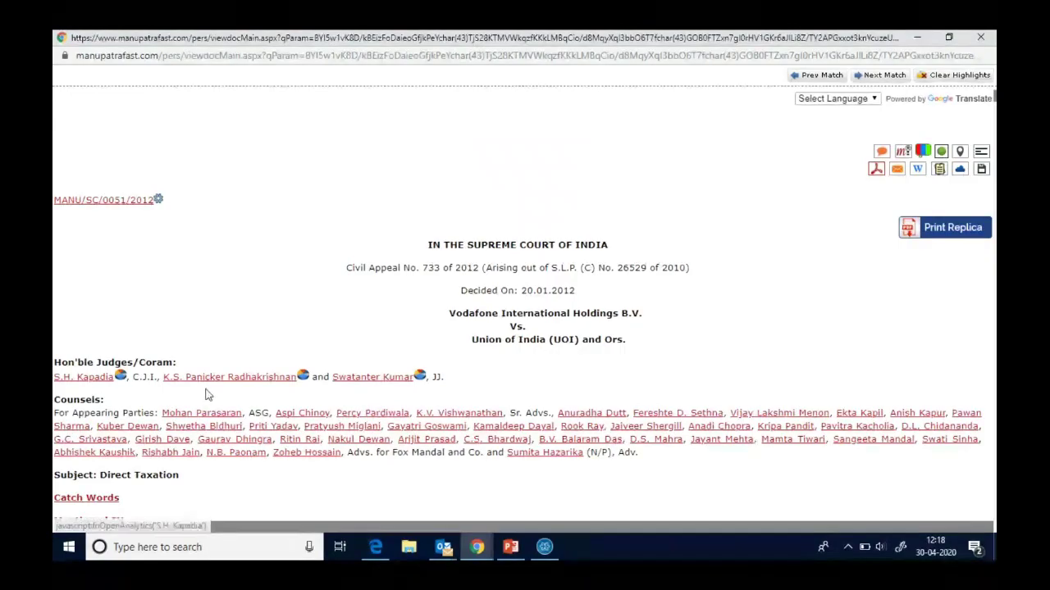
- Scroll the judgment and check the equivalent citations of cited case MANU/SC/0072/1954
scroll(252, 398, "down", 1)
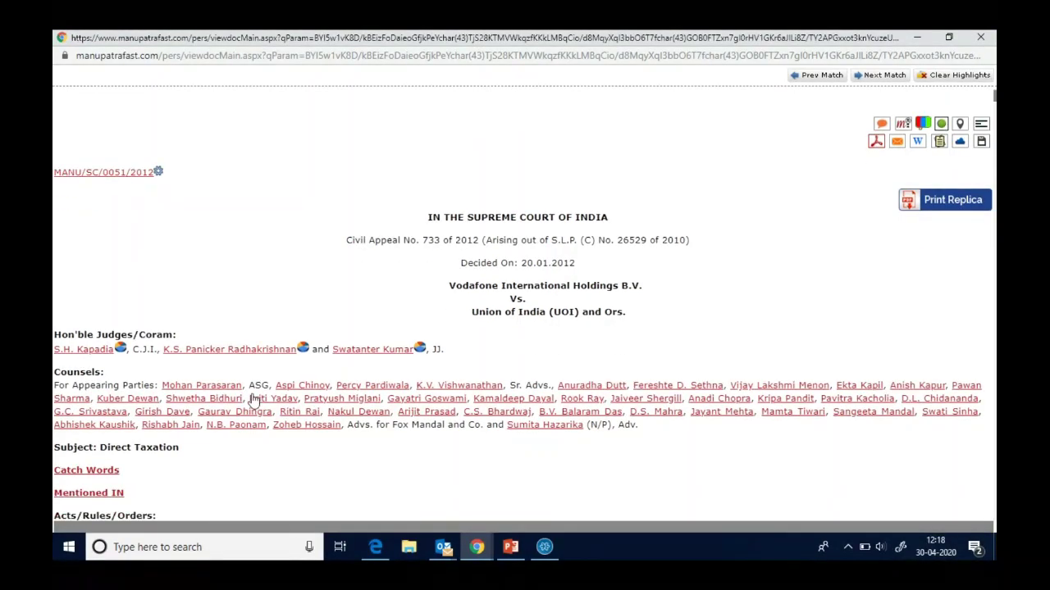
scroll(253, 398, "down", 2)
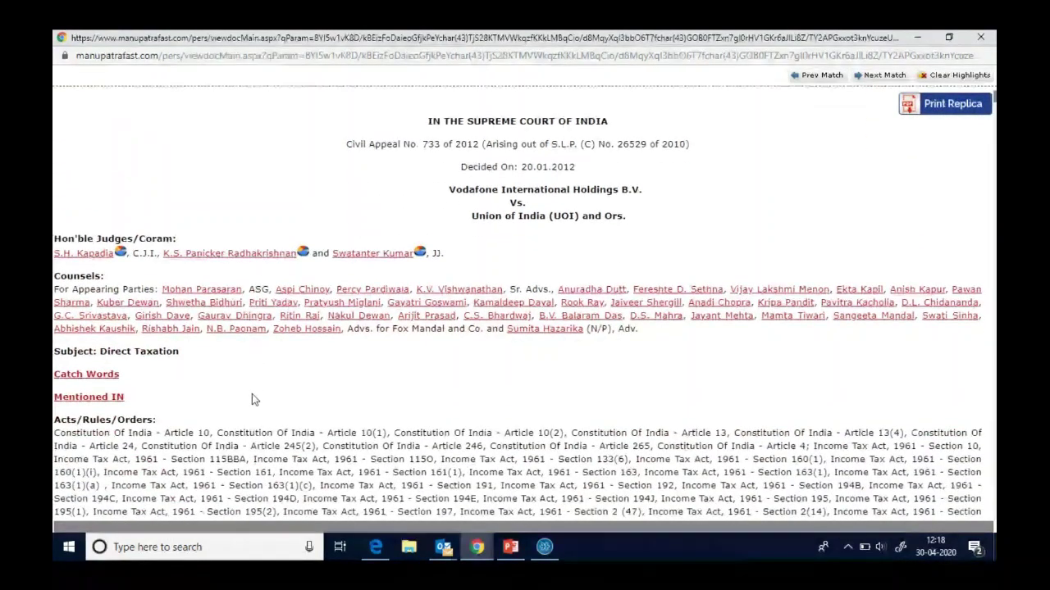
scroll(252, 399, "down", 3)
scroll(252, 399, "down", 5)
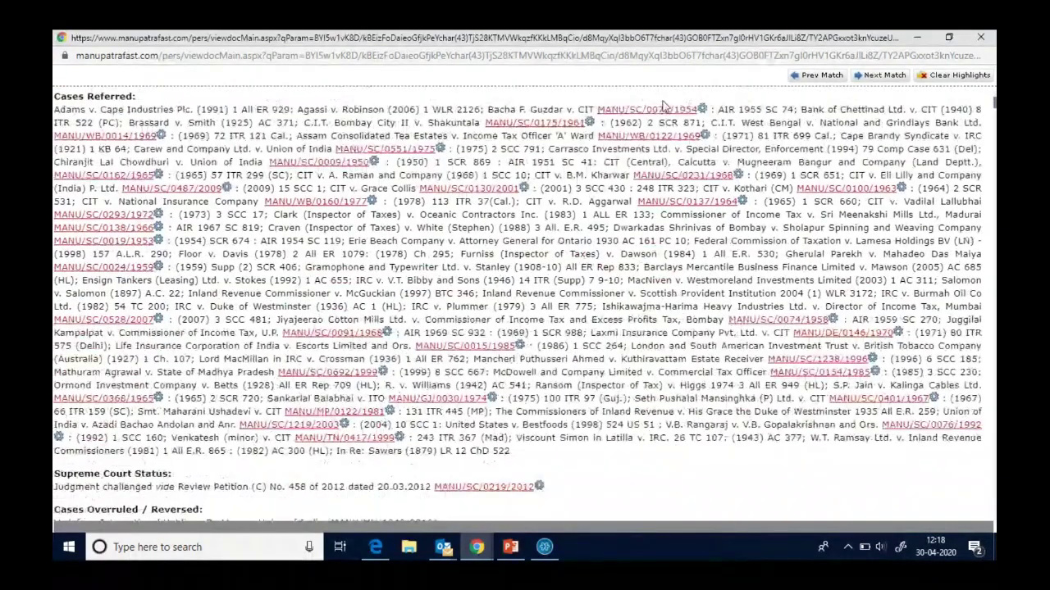
left_click(643, 111)
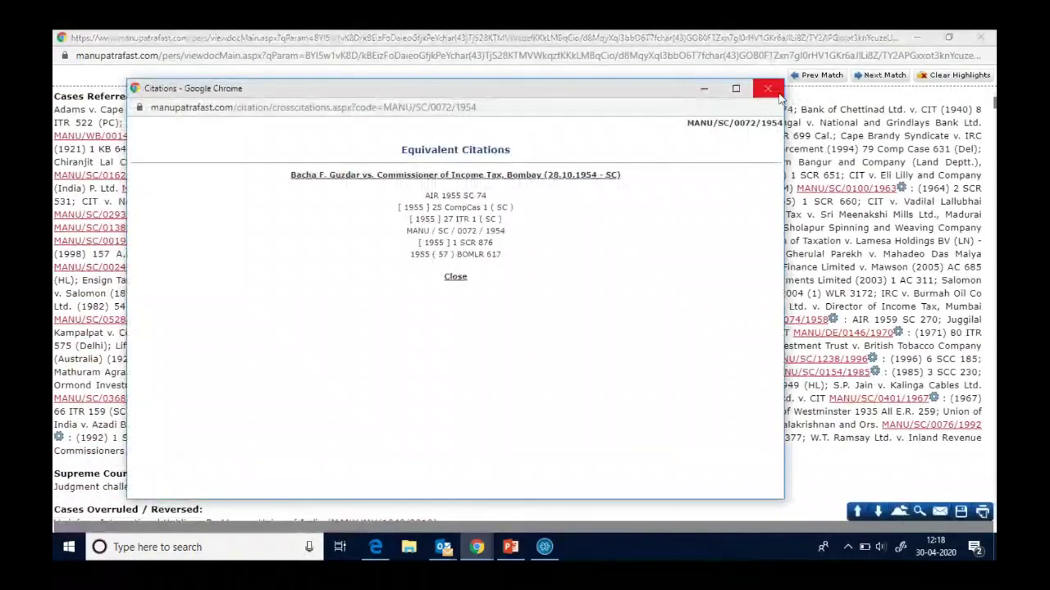
left_click(766, 88)
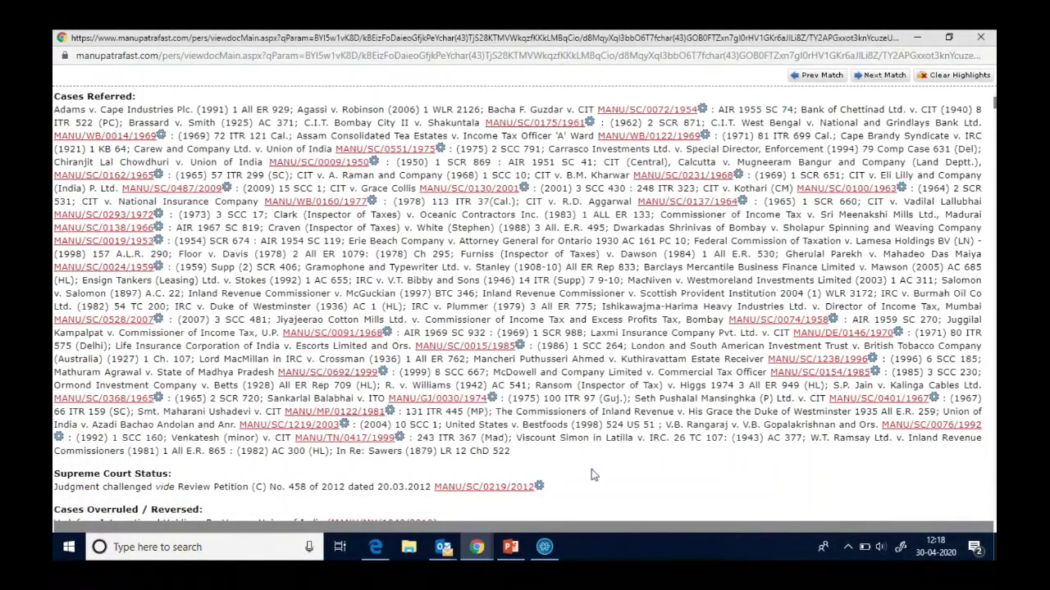
- Read through the rest of the judgment text and close it to return to the results
scroll(594, 483, "down", 1)
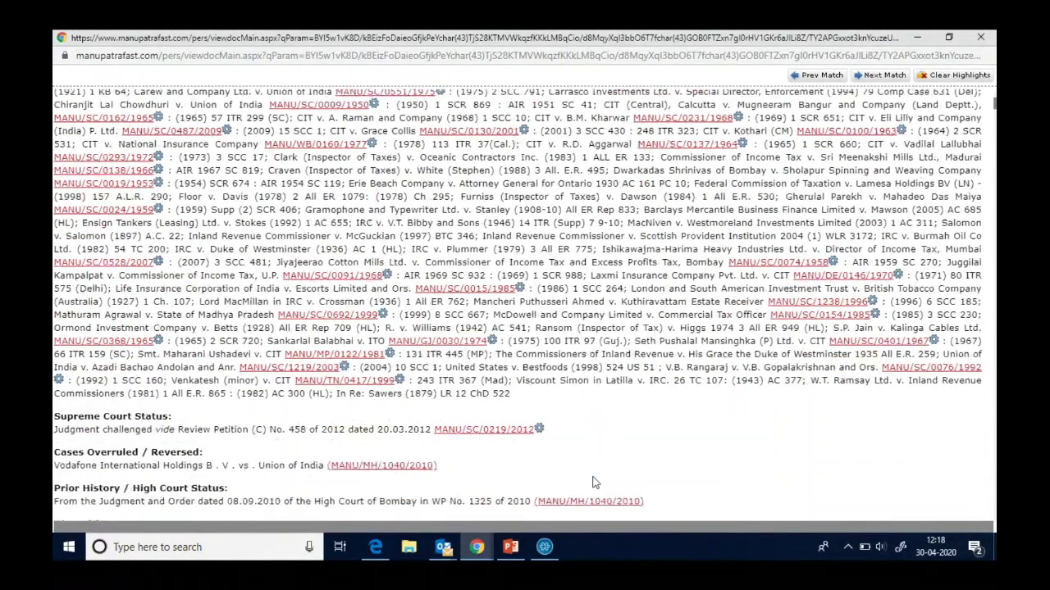
scroll(594, 483, "down", 10)
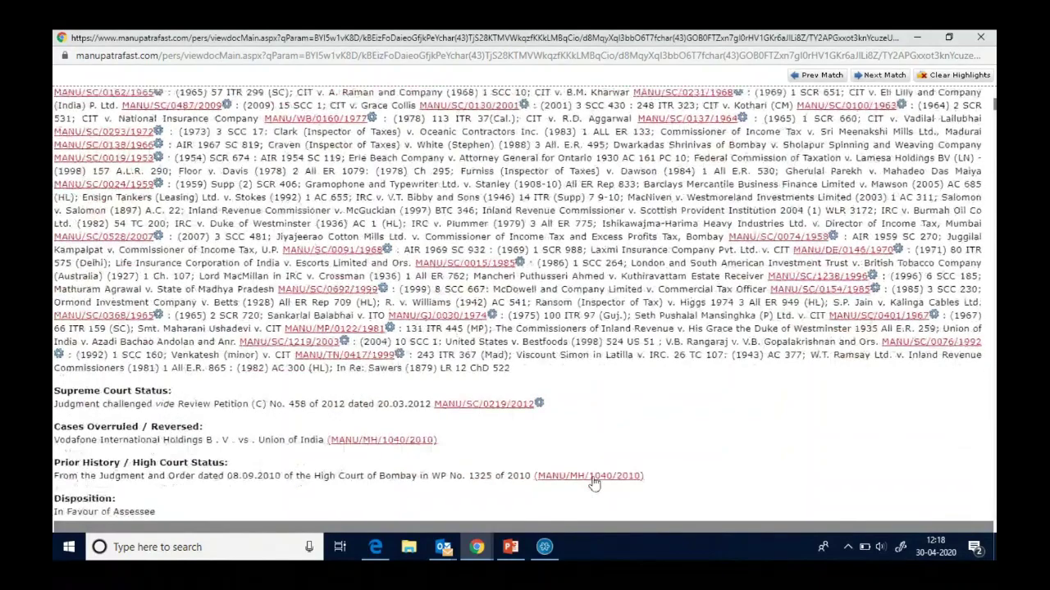
scroll(594, 477, "down", 10)
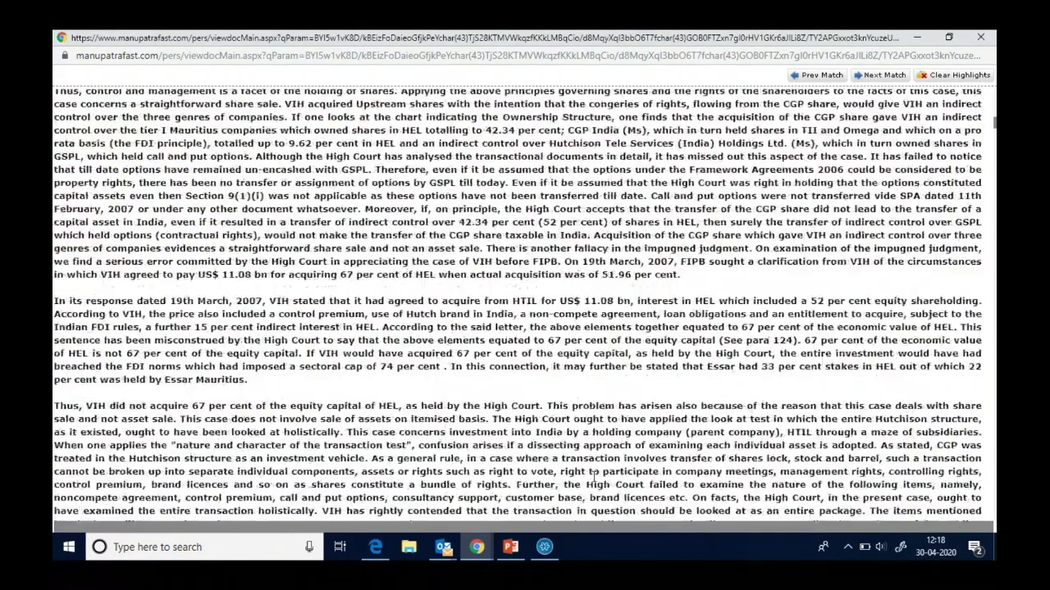
scroll(594, 474, "down", 10)
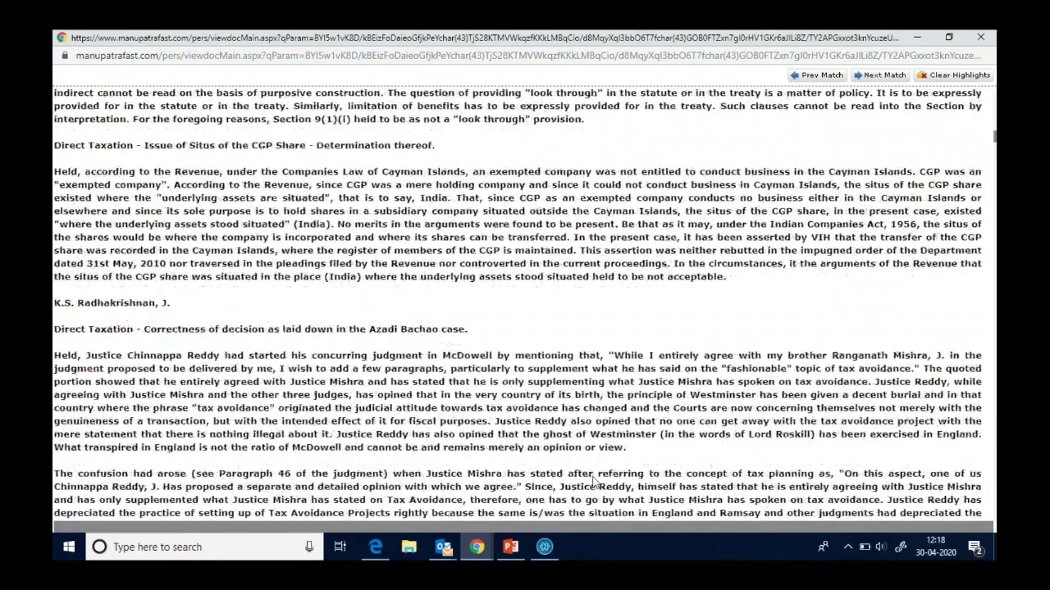
scroll(594, 483, "down", 15)
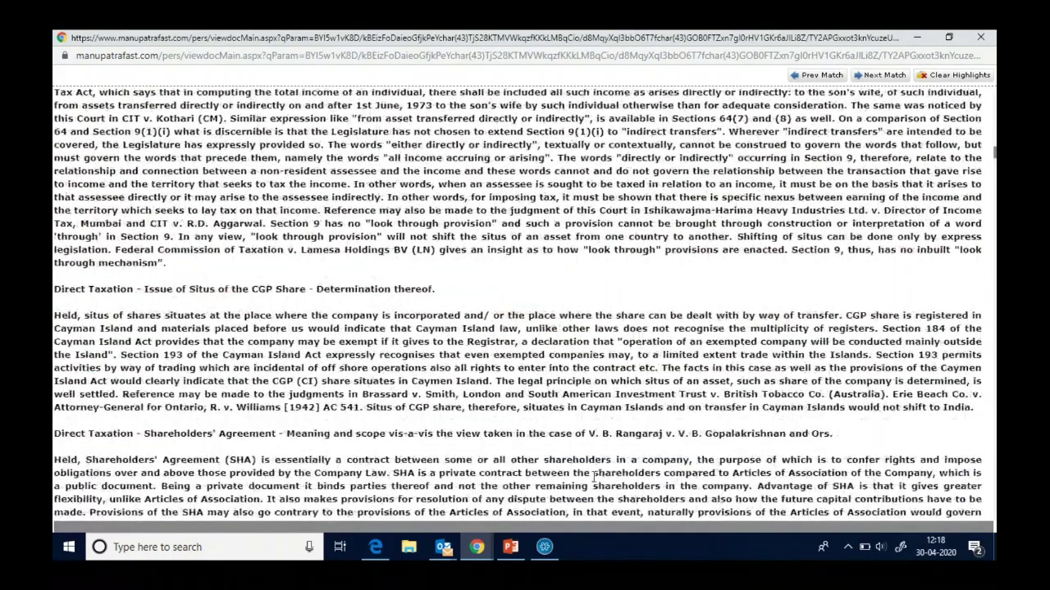
scroll(595, 478, "down", 15)
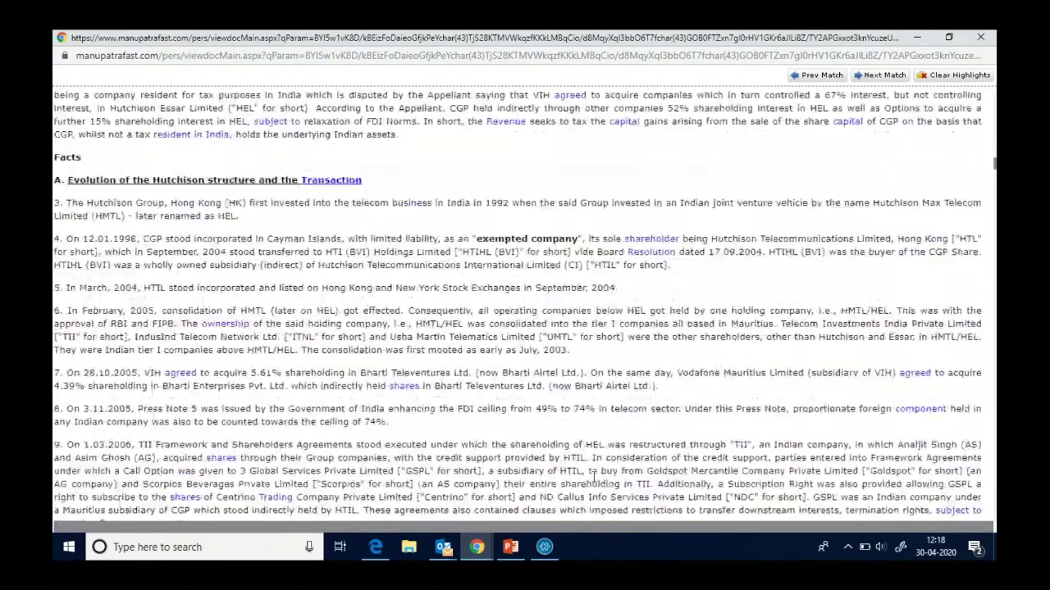
scroll(595, 474, "up", 1)
scroll(593, 477, "down", 8)
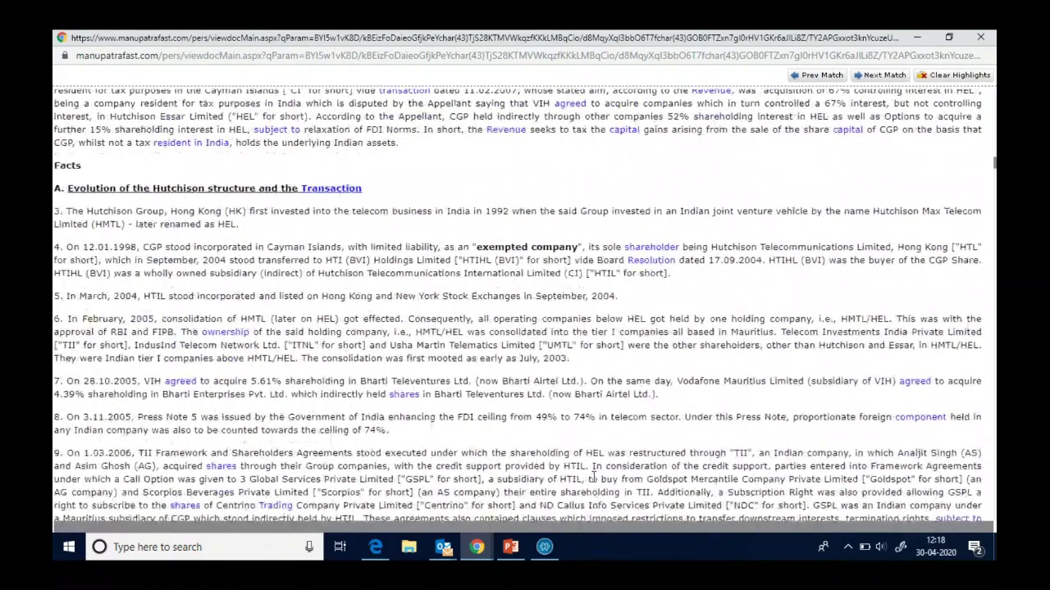
scroll(594, 484, "down", 7)
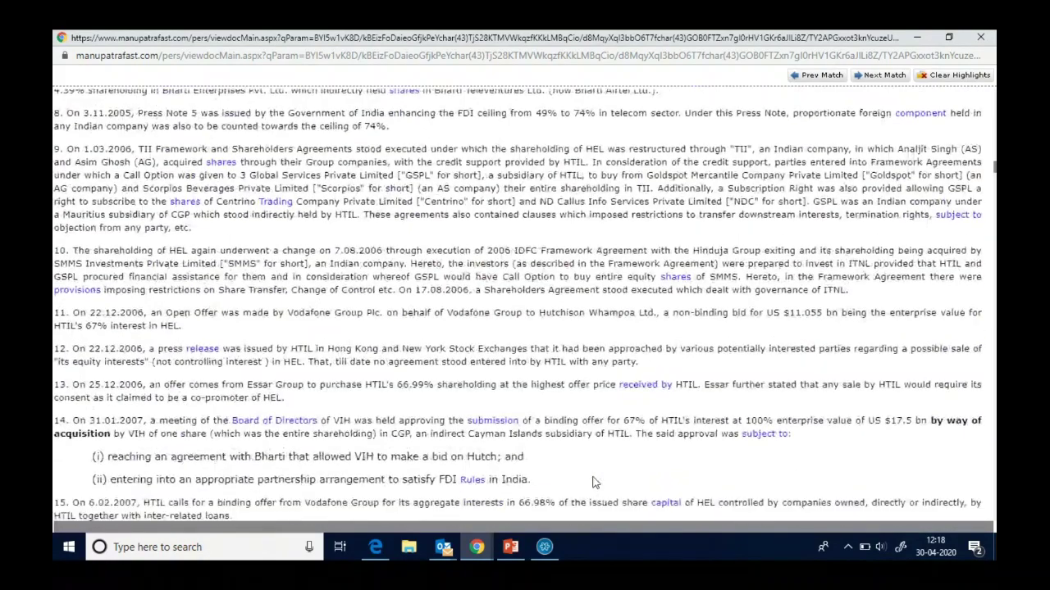
scroll(595, 478, "down", 6)
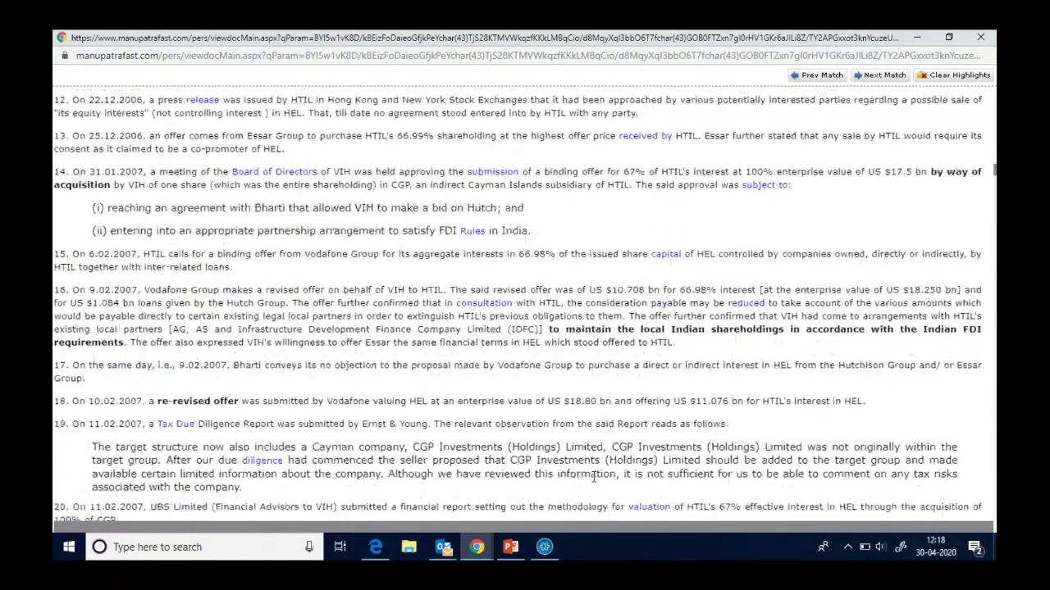
scroll(595, 478, "down", 4)
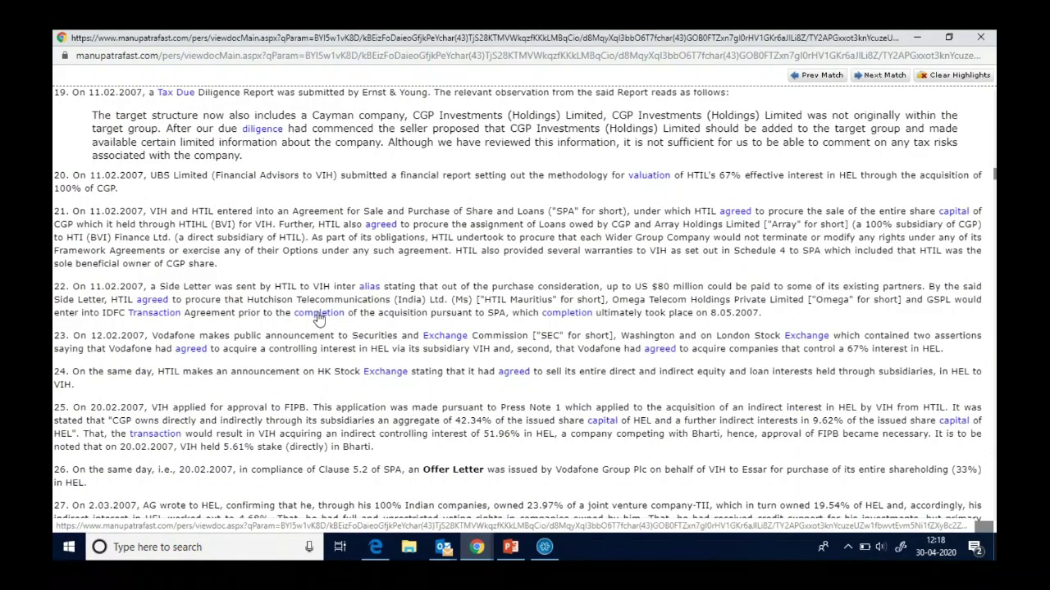
scroll(318, 319, "down", 10)
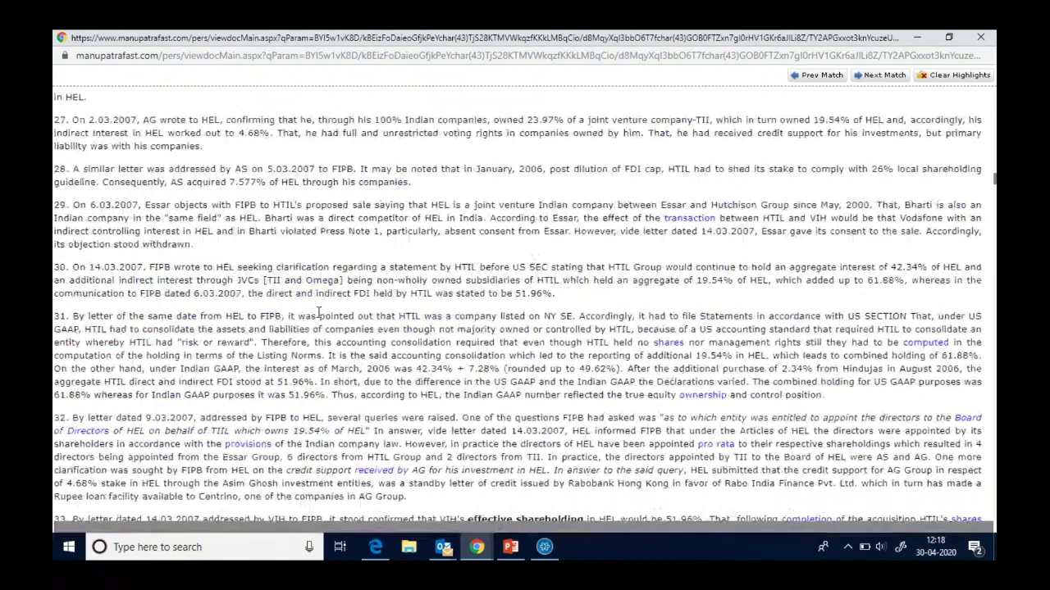
scroll(318, 312, "down", 3)
scroll(318, 311, "down", 15)
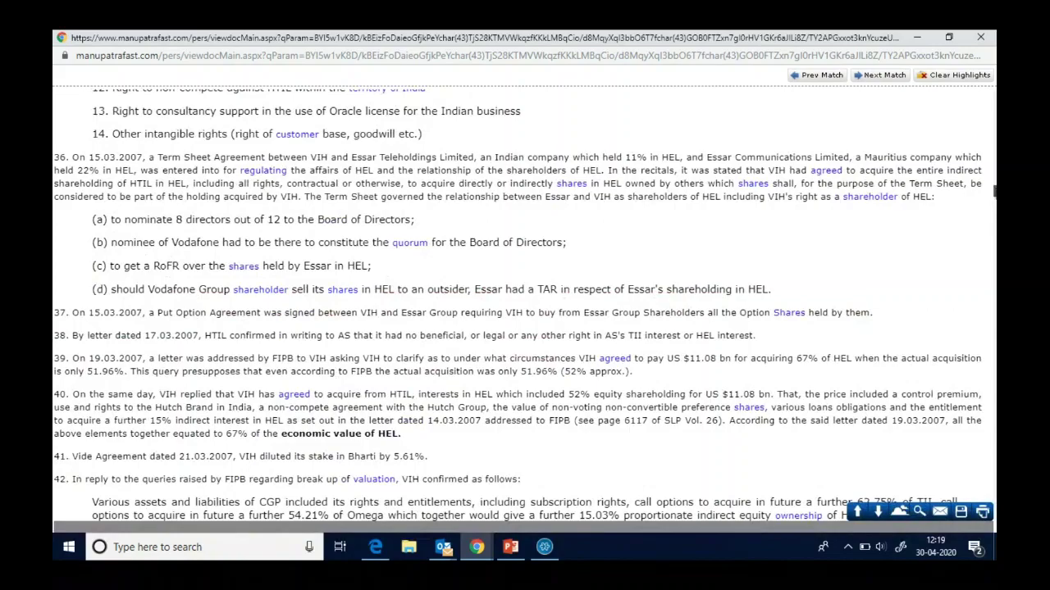
left_click_drag(994, 190, 993, 95)
scroll(993, 514, "up", 1)
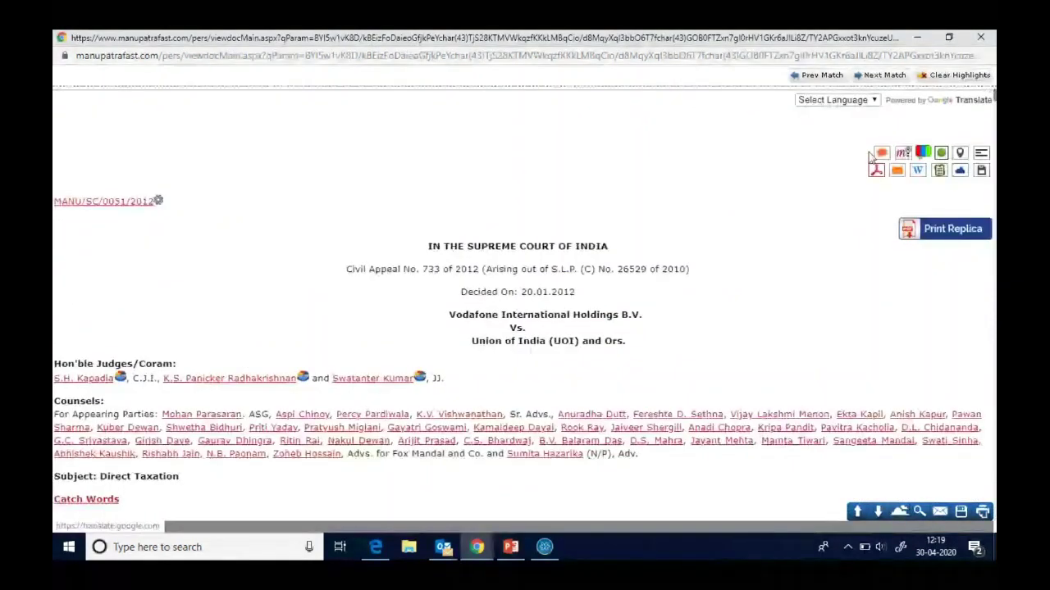
left_click(980, 37)
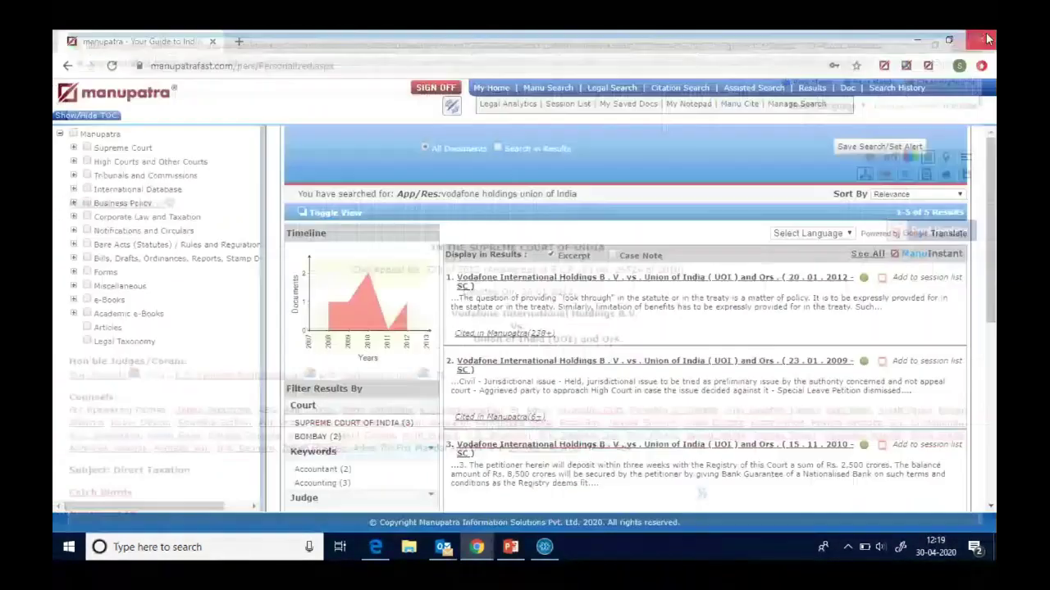
- In the Legal Search form, select the exact-date option and dismiss the calendar unchanged
left_click(621, 90)
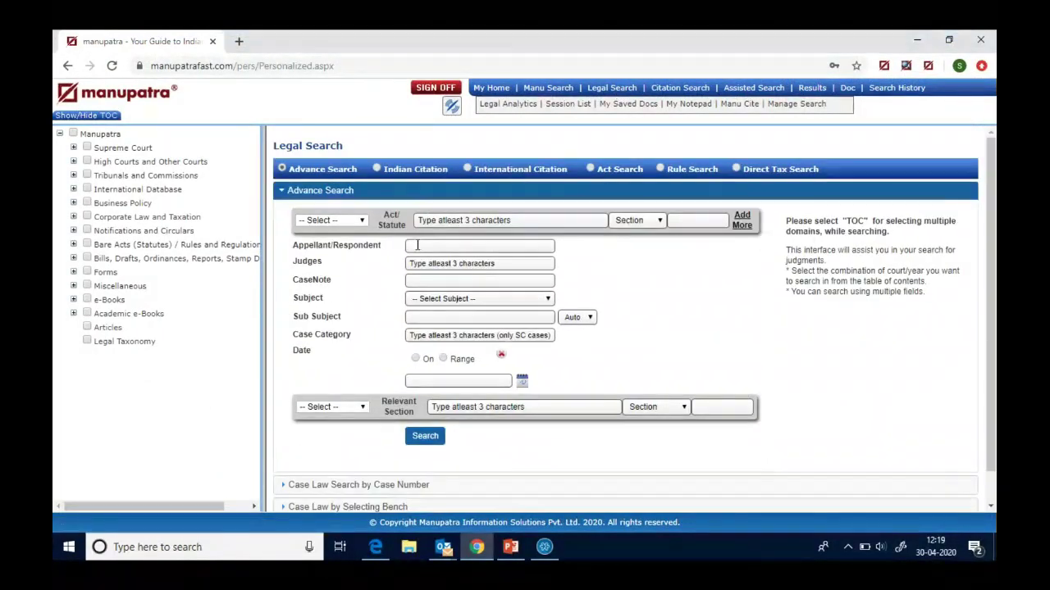
left_click(415, 358)
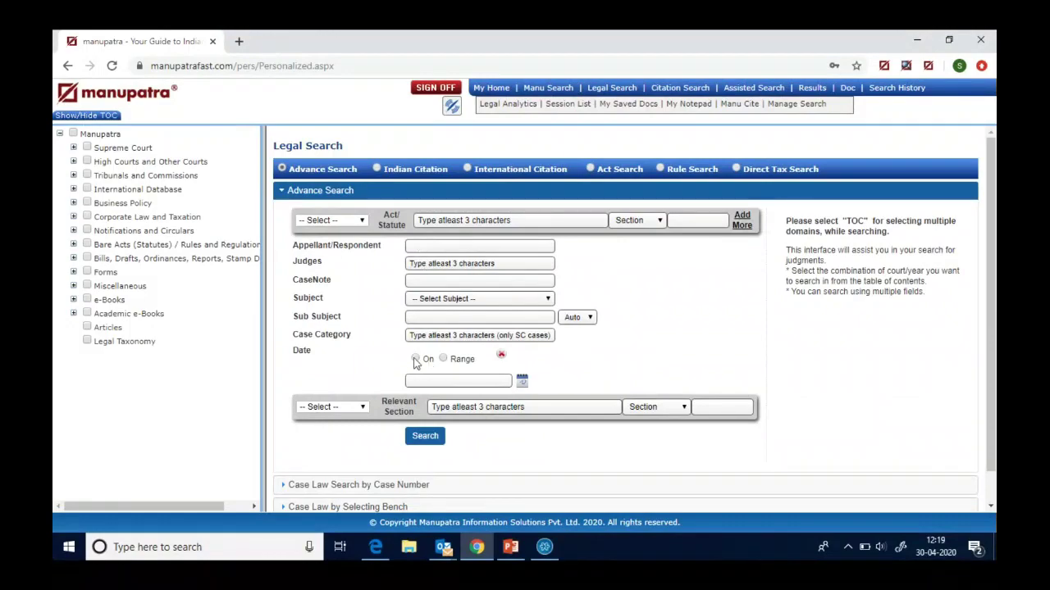
left_click(524, 391)
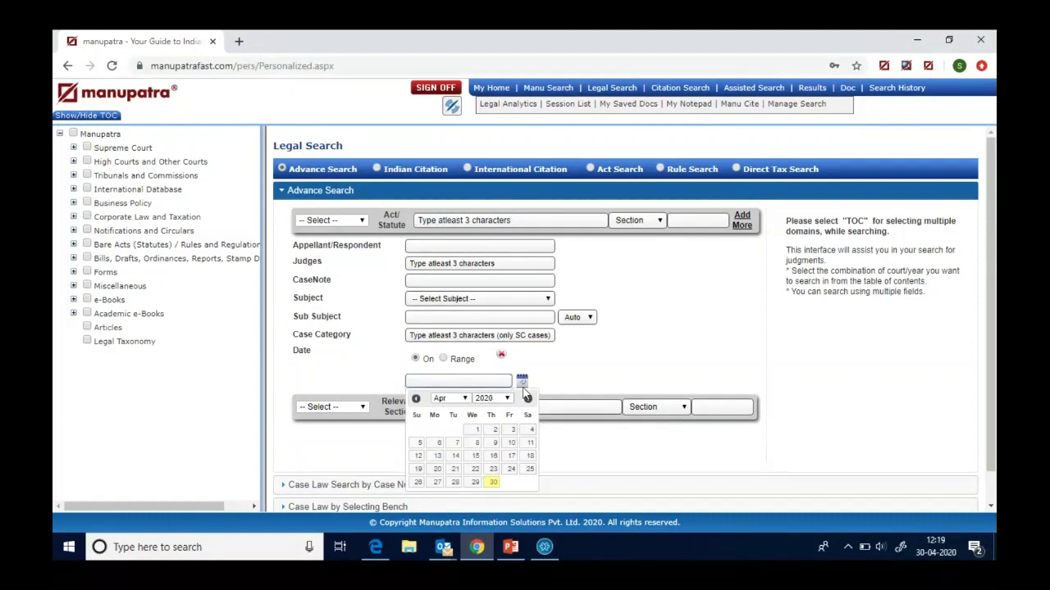
left_click(664, 371)
scroll(986, 310, "down", 1)
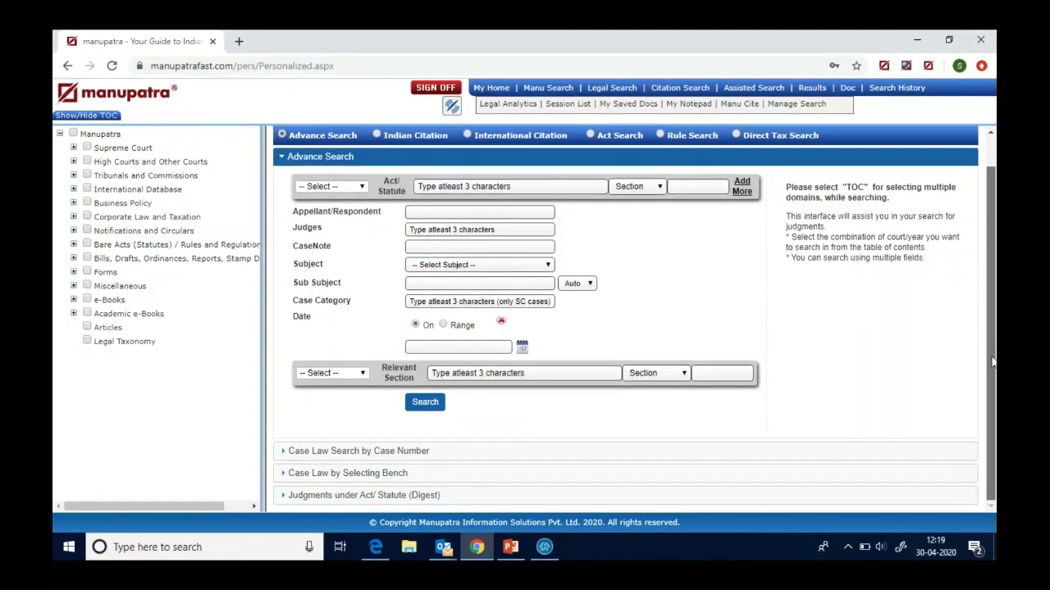
- Search Division Bench Banking judgments of Bombay High Court, then go to Citation Search
left_click(379, 476)
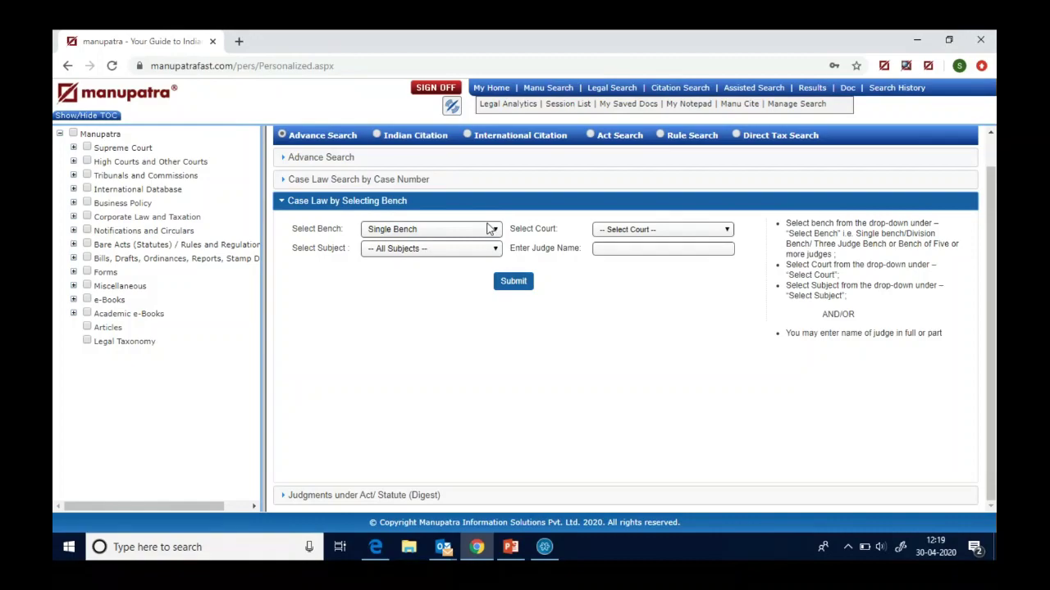
left_click(492, 230)
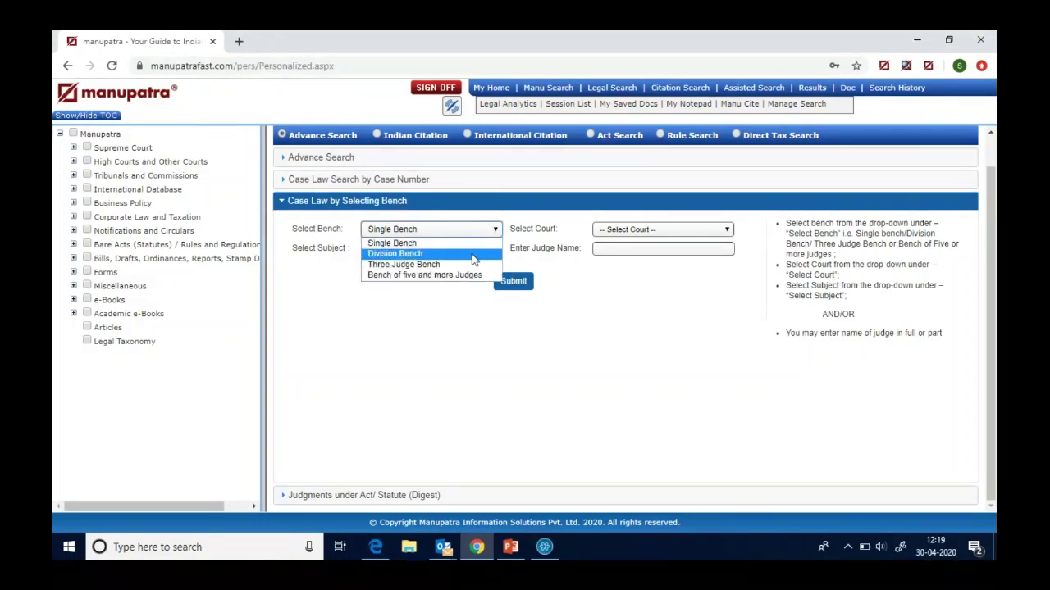
left_click(473, 256)
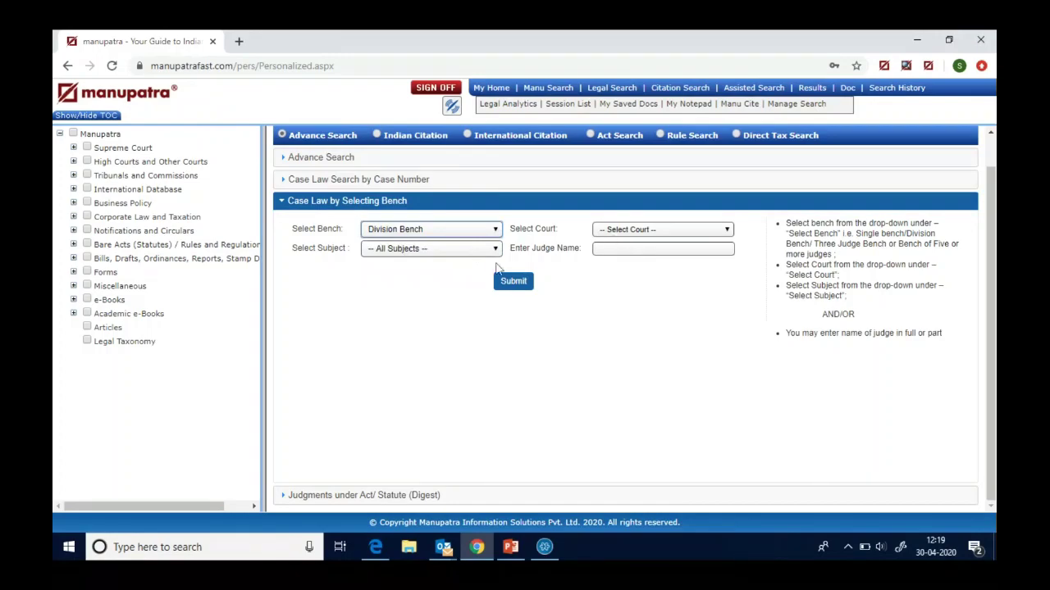
left_click(489, 251)
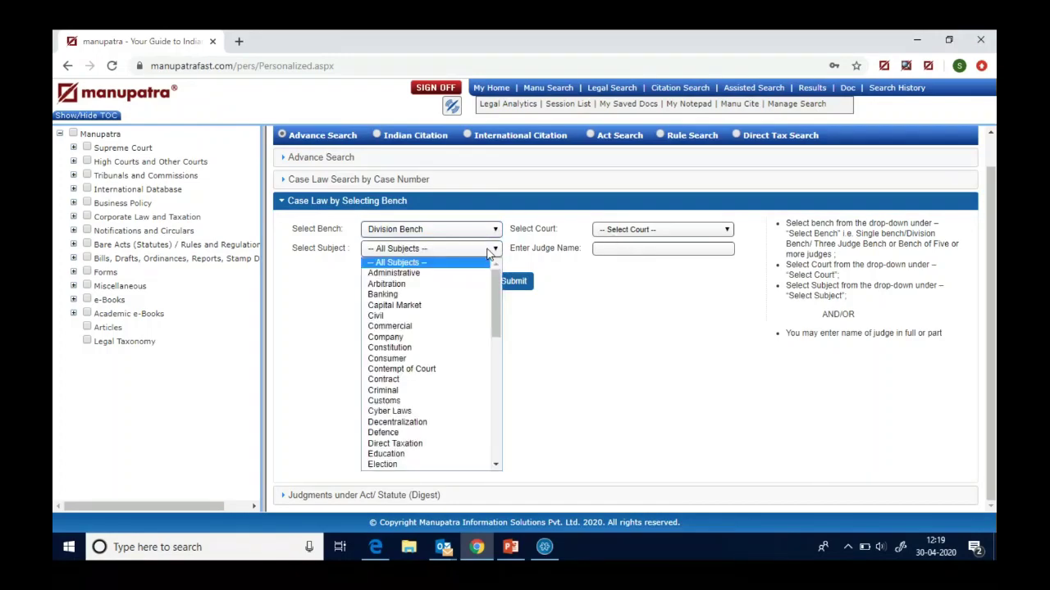
left_click(447, 297)
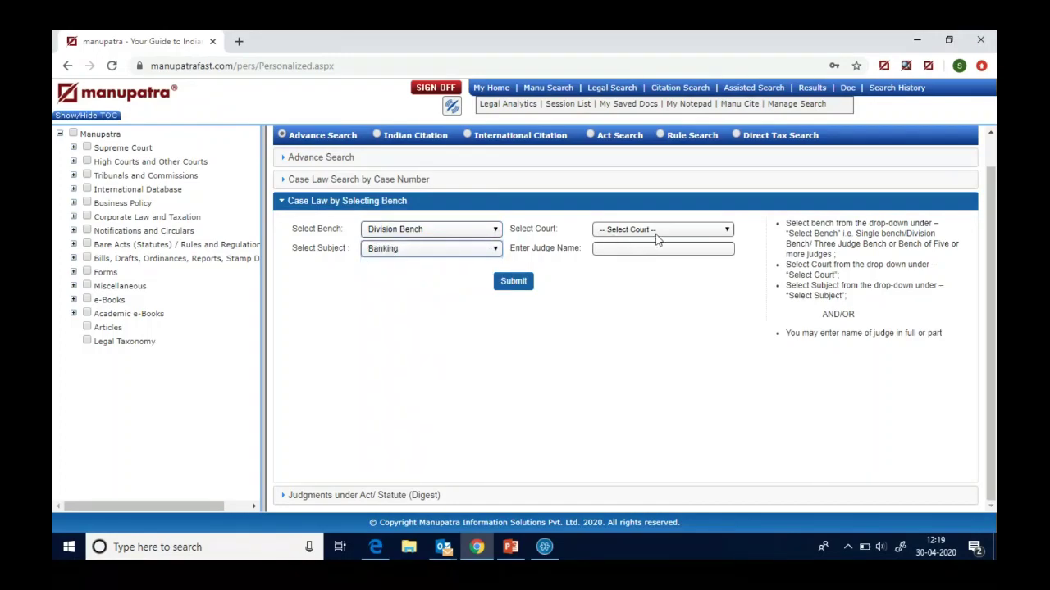
left_click(656, 232)
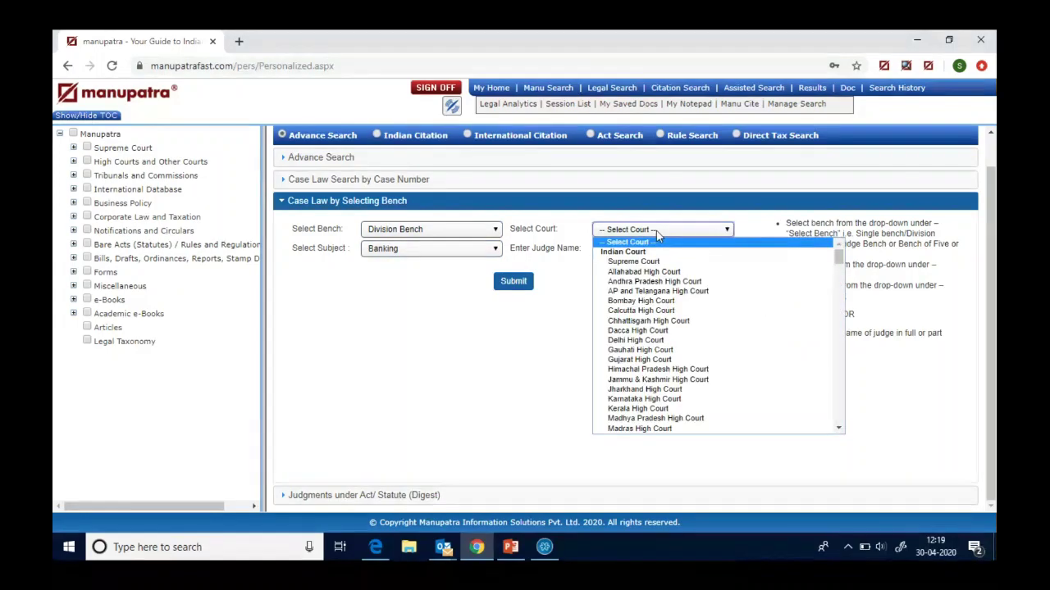
left_click(660, 303)
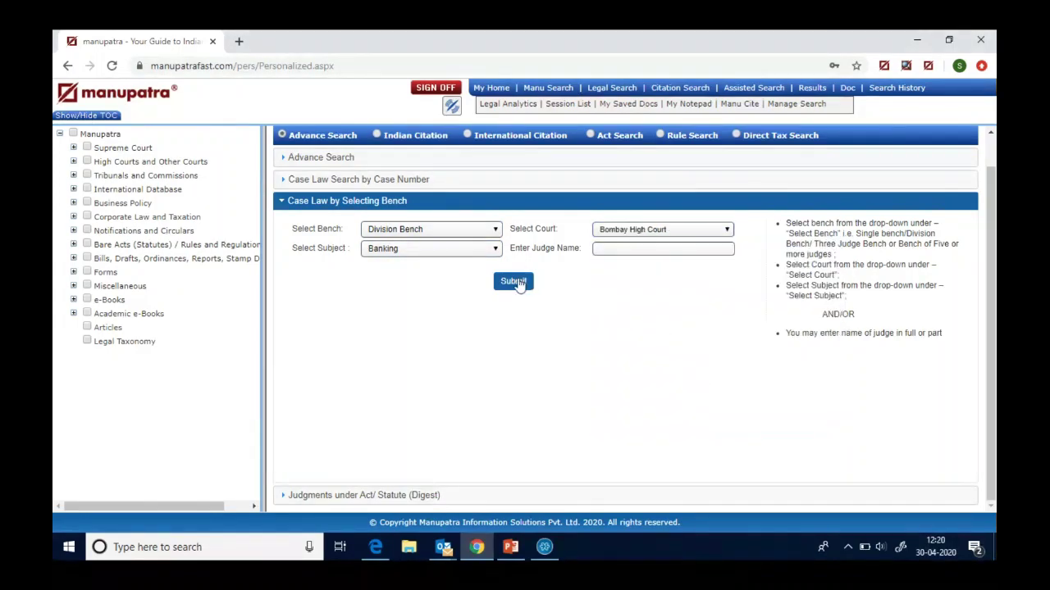
left_click(515, 281)
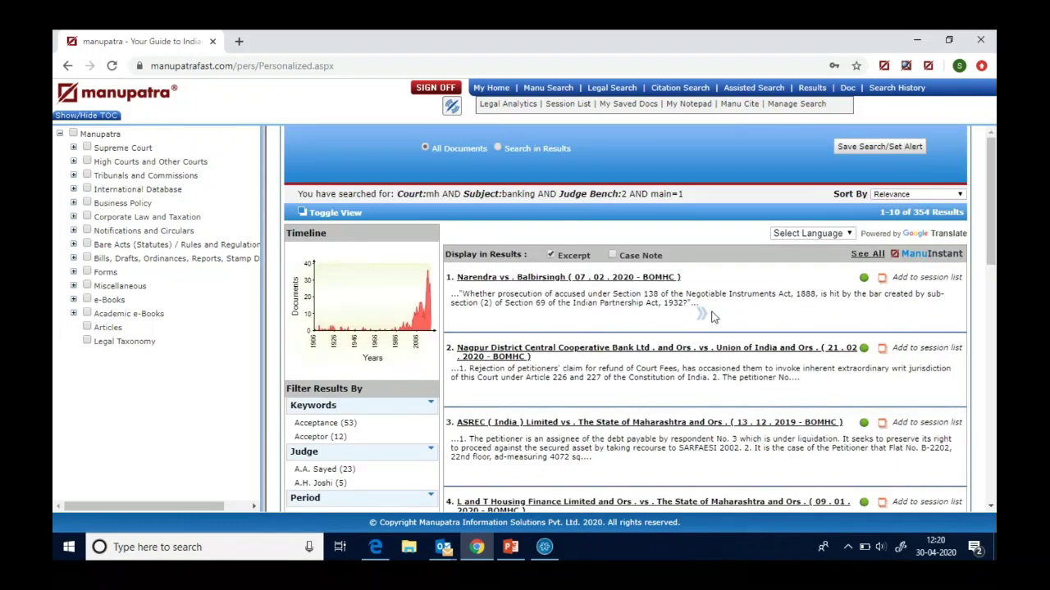
left_click(602, 90)
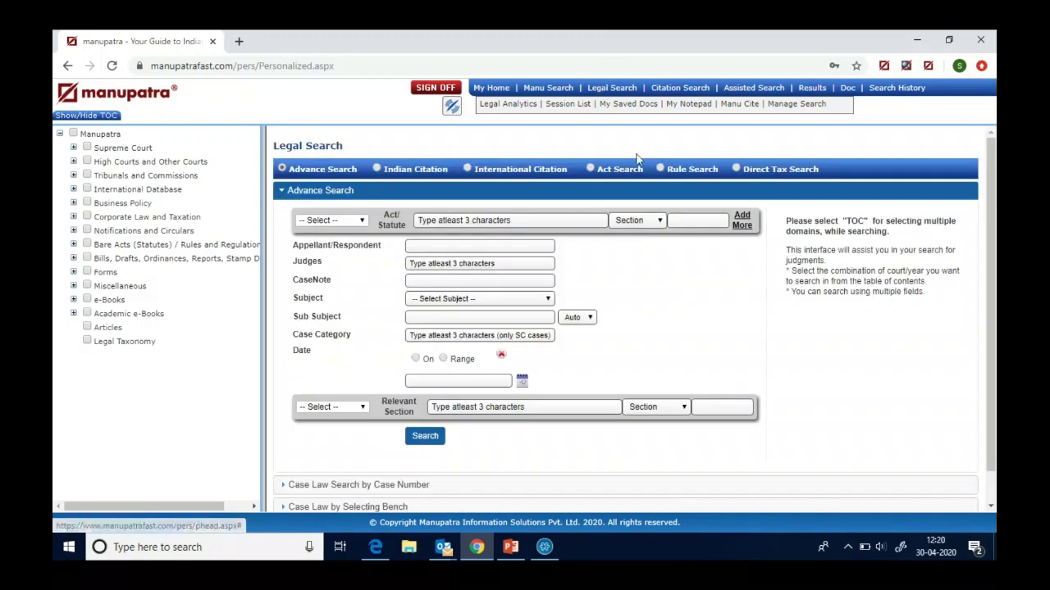
left_click(667, 91)
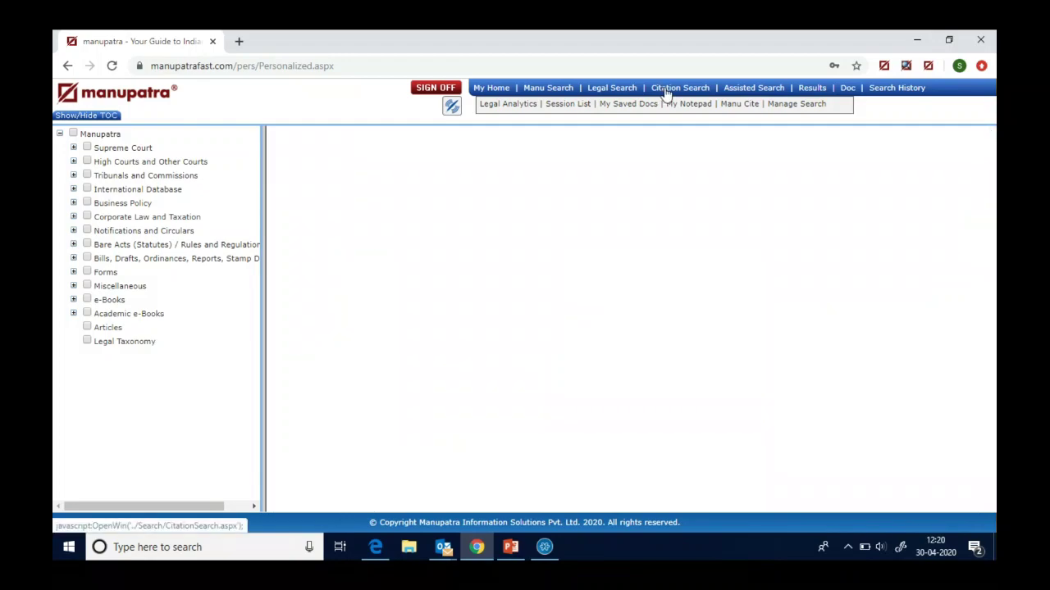
- Enter citation publisher AllMR, year 2020 and volume 1
left_click(518, 210)
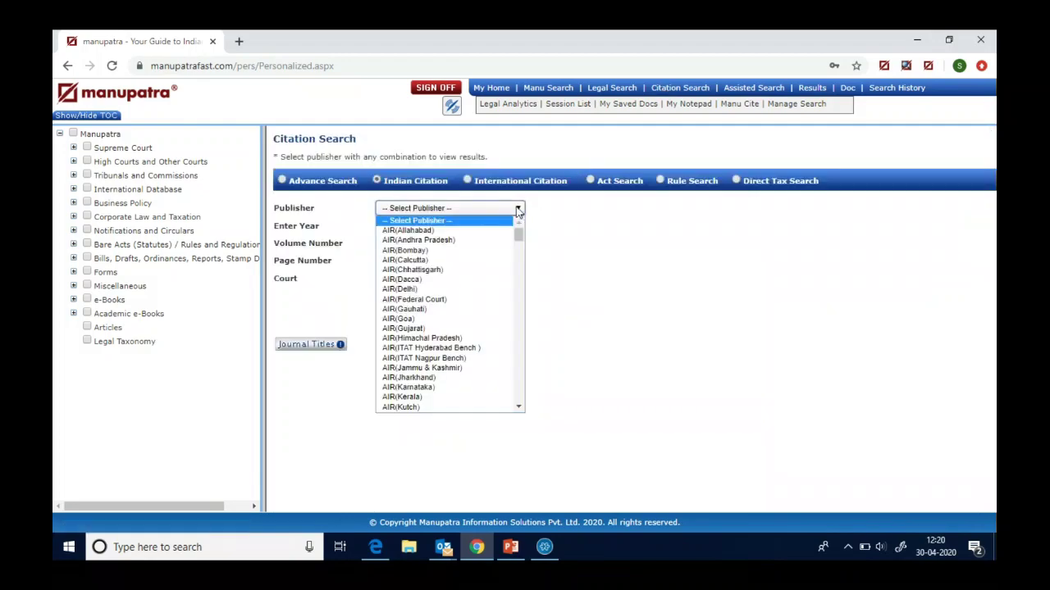
type("allm")
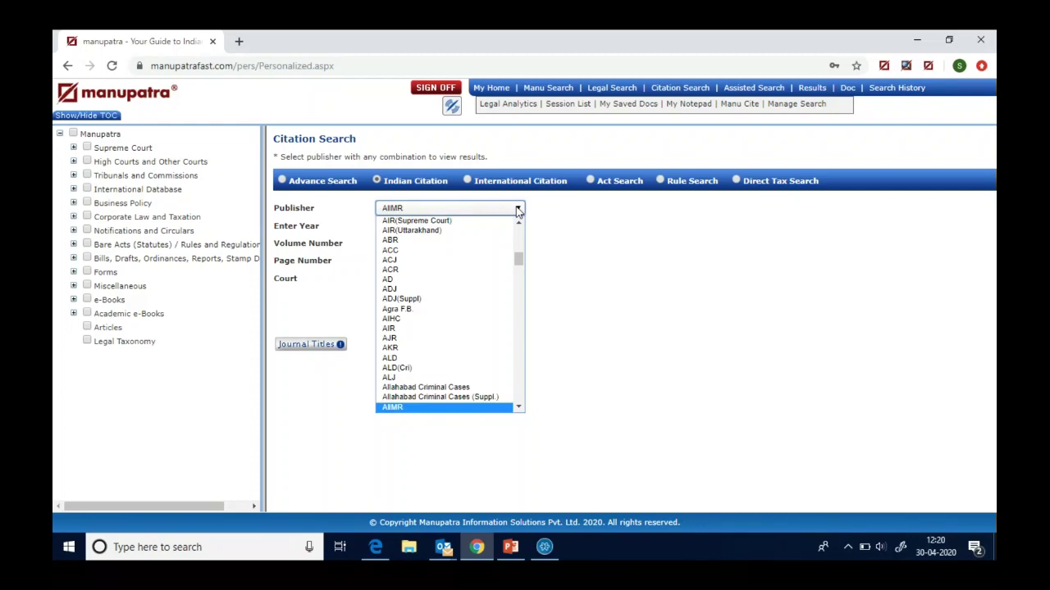
key("Return")
left_click(422, 236)
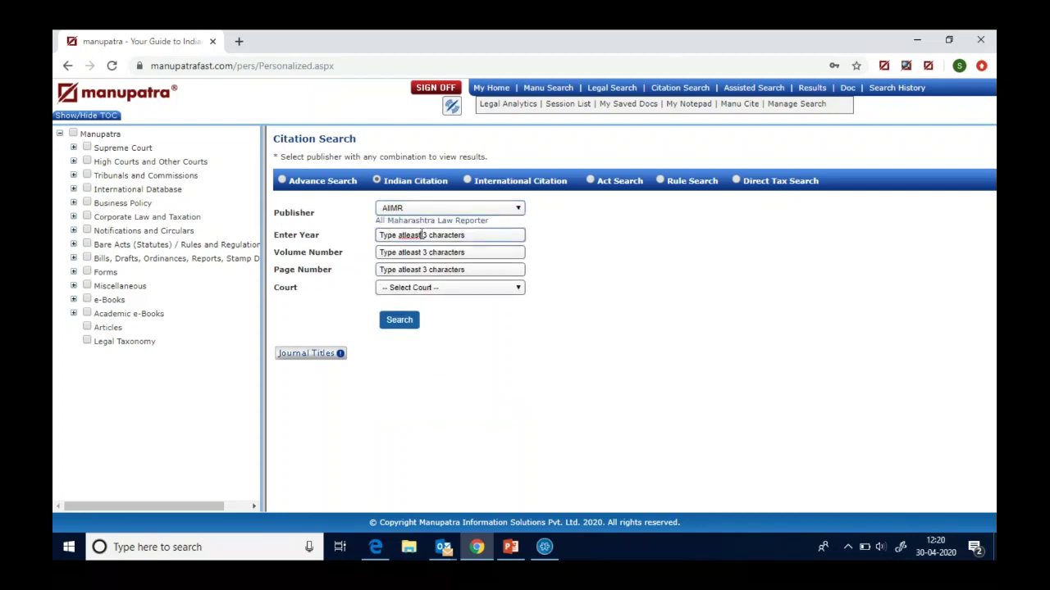
type("2020")
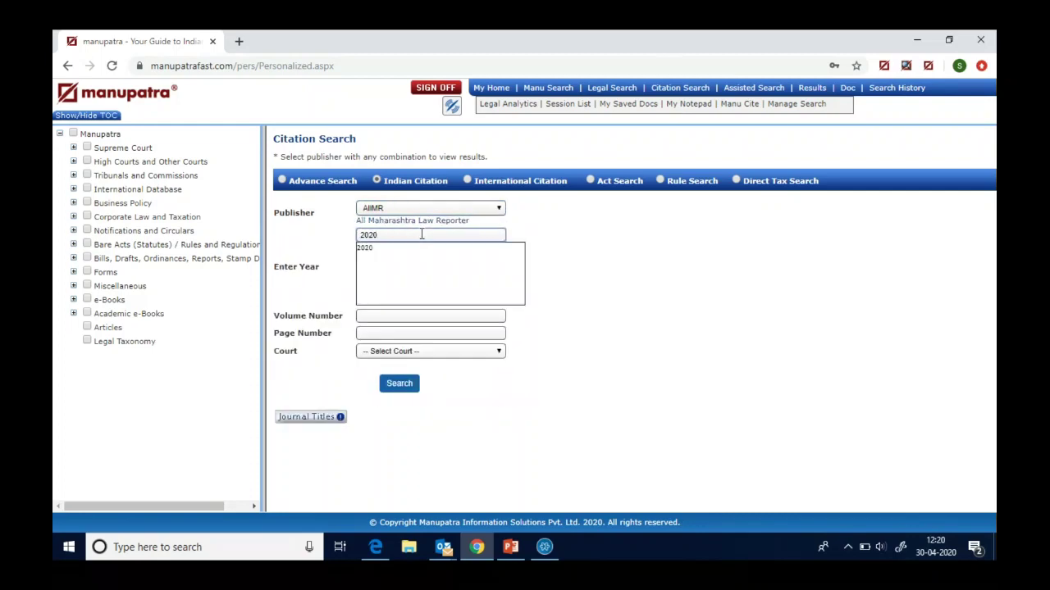
left_click(371, 249)
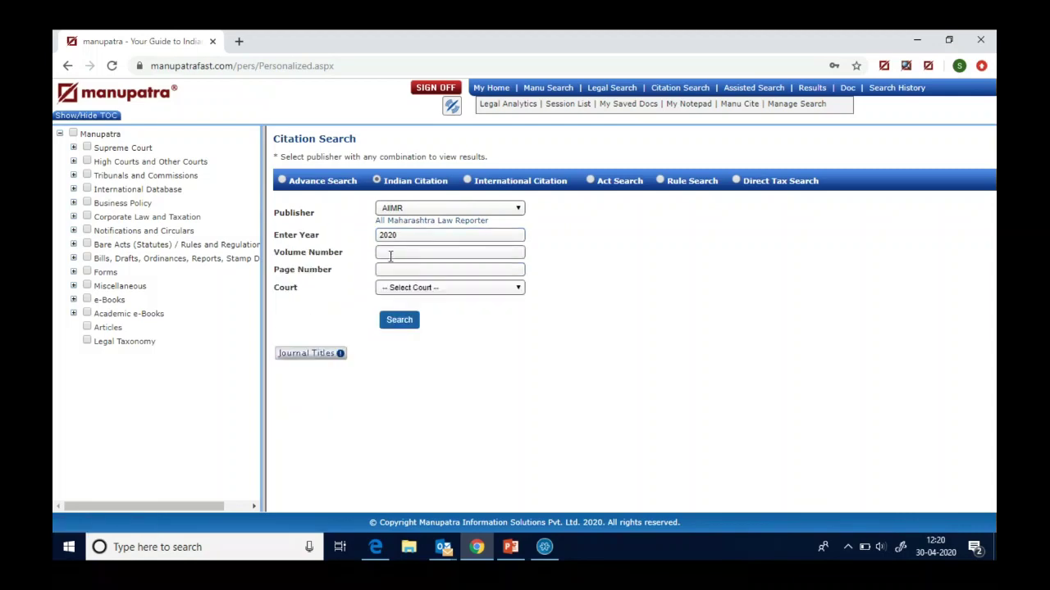
left_click(390, 254)
type("1")
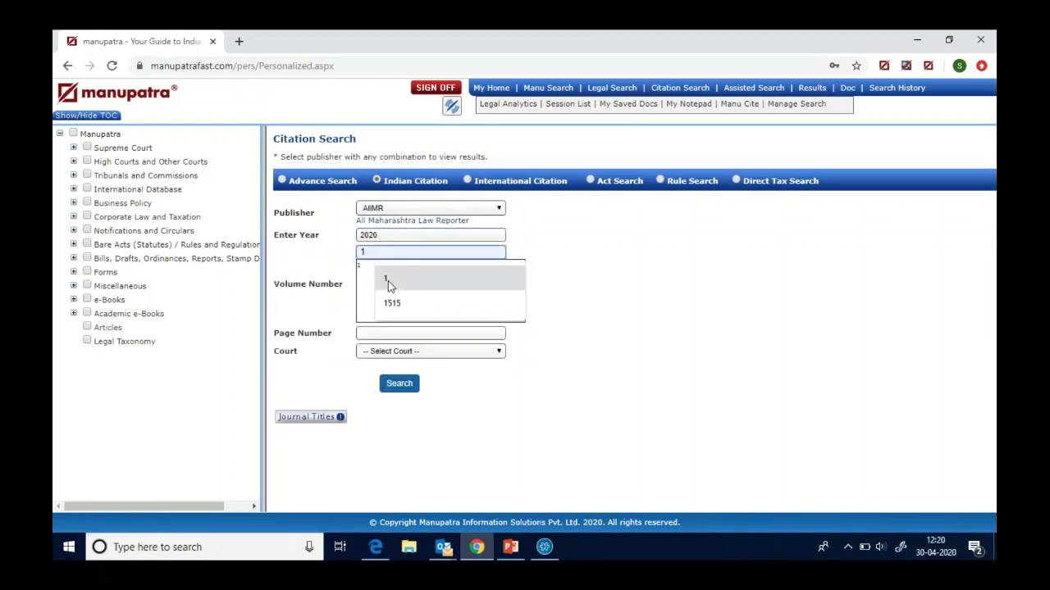
left_click(388, 281)
- Keep volume 1, add page 410, search, open MANU/SC/1168/2019, and return to My Home
mouse_move(375, 547)
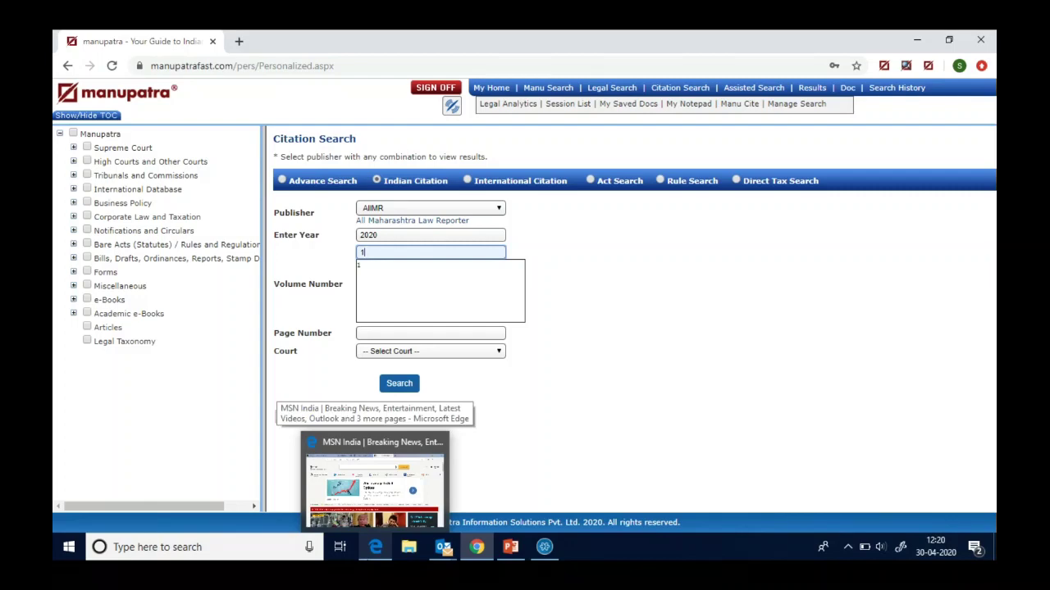
type("4")
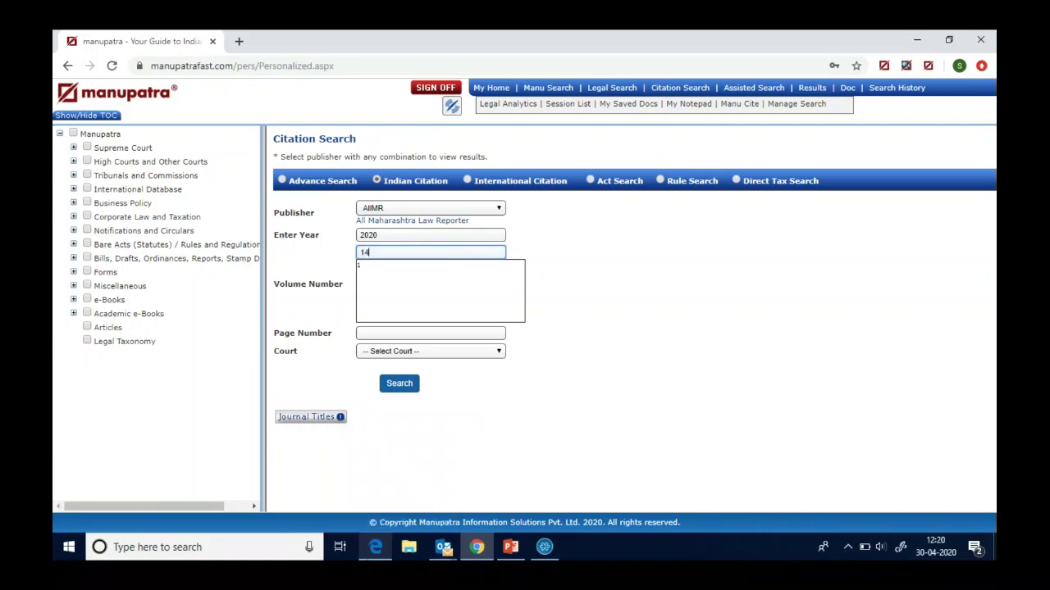
key("BackSpace")
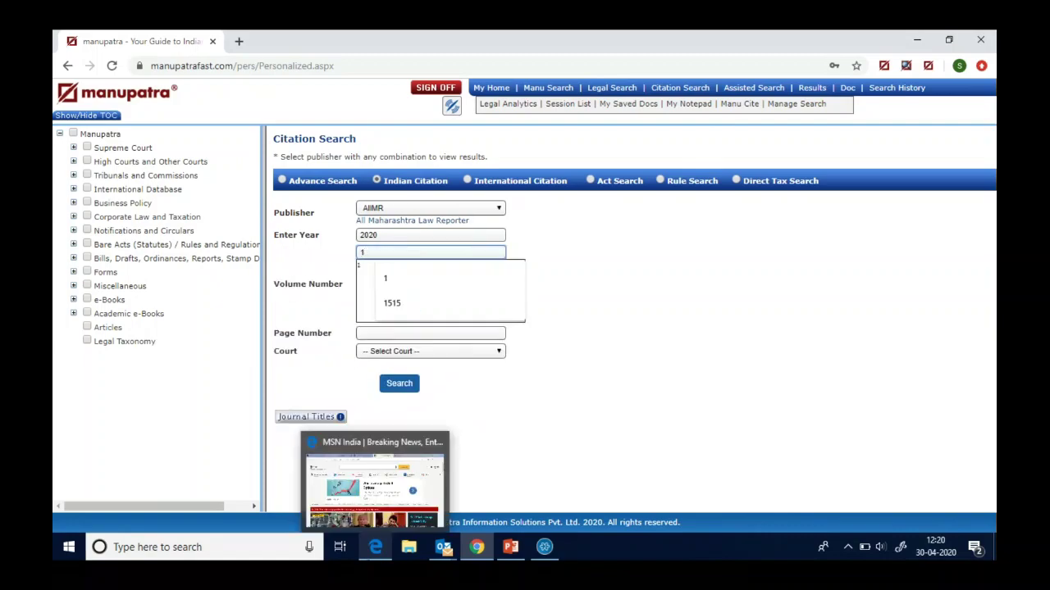
left_click(362, 267)
left_click(386, 270)
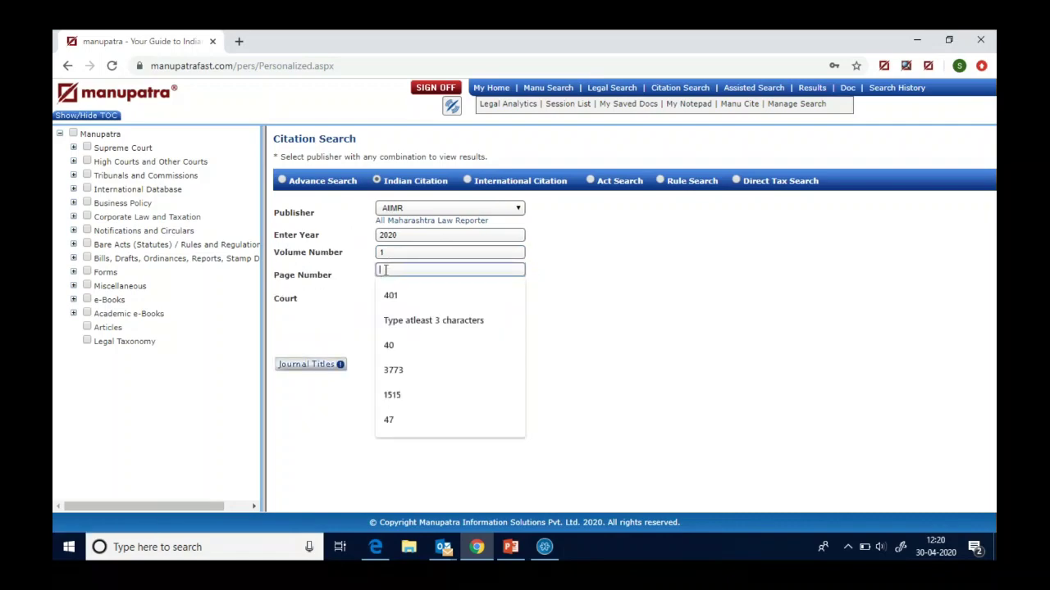
type("410")
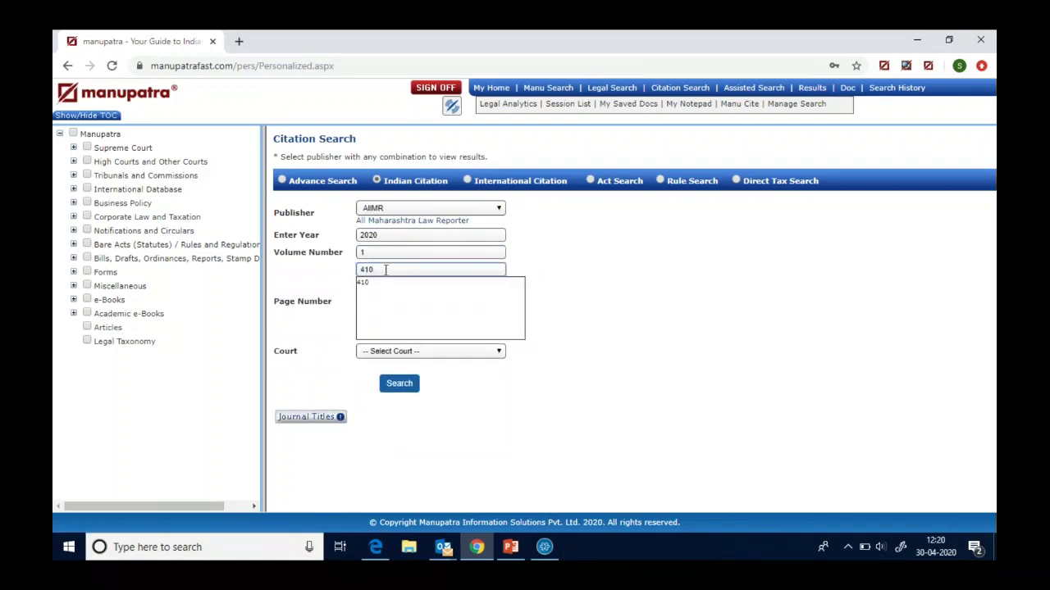
left_click(382, 286)
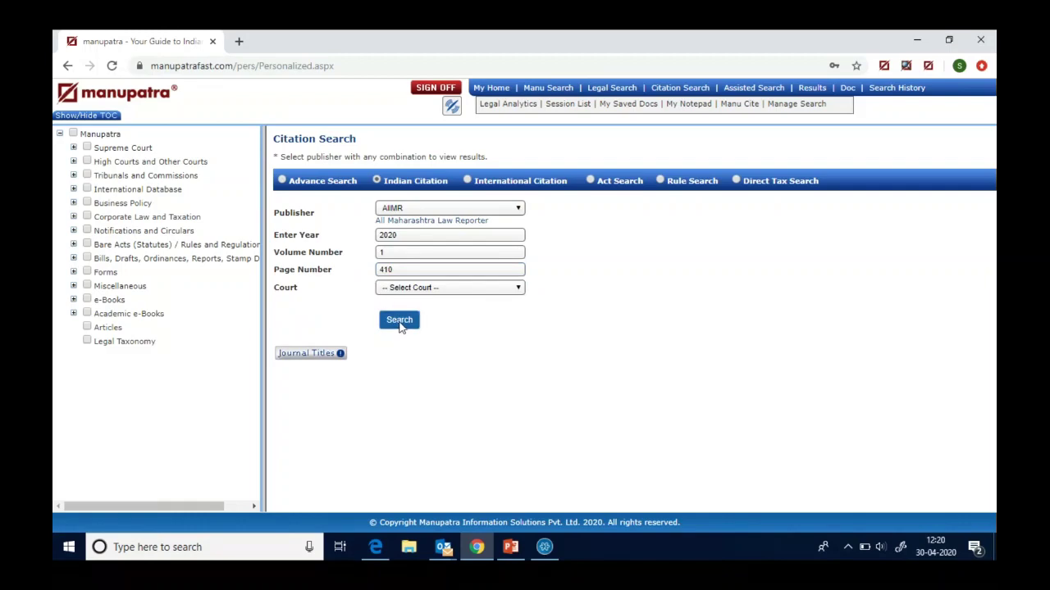
left_click(400, 321)
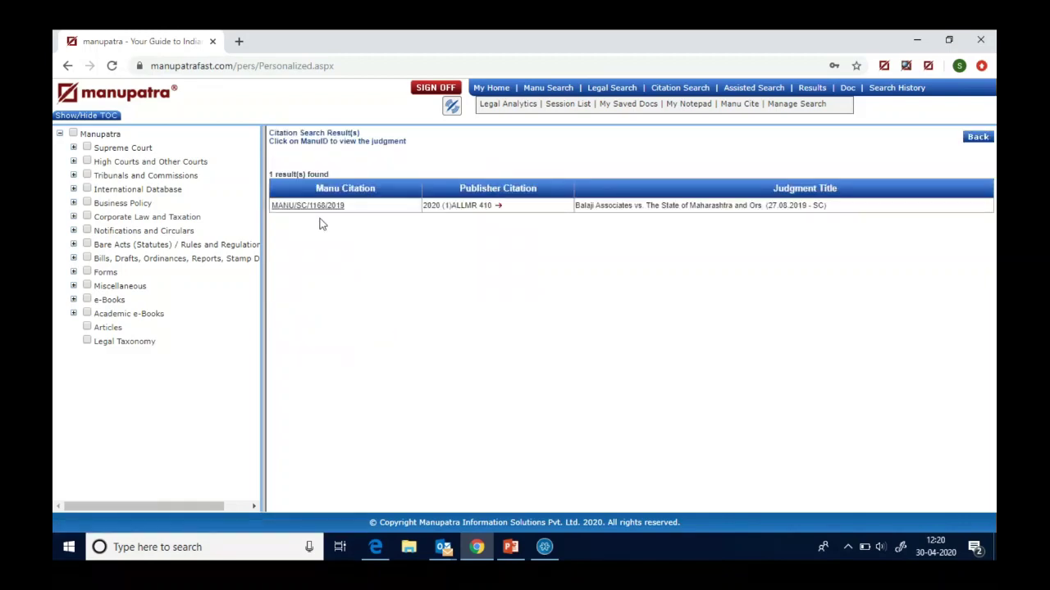
left_click(312, 207)
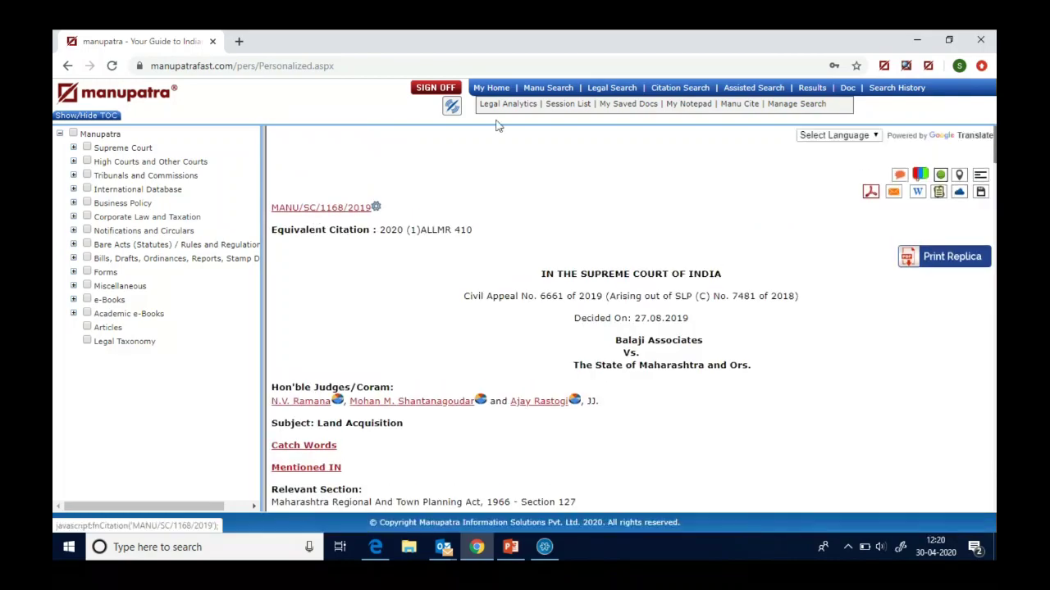
left_click(493, 89)
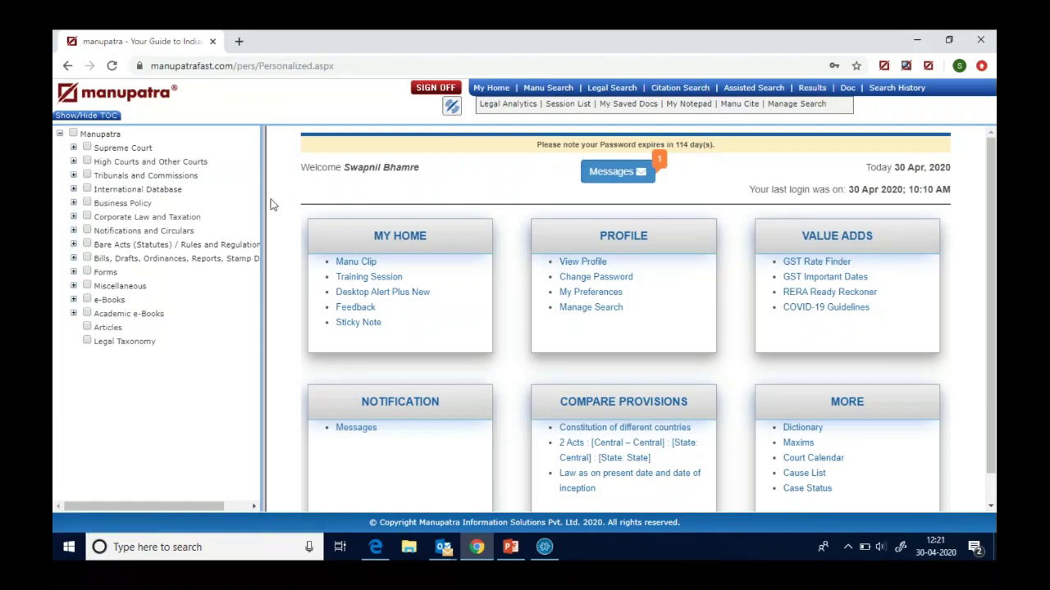
- Widen the contents panel, open Articles, and expand then collapse Academic e-Books
left_click_drag(265, 204, 292, 204)
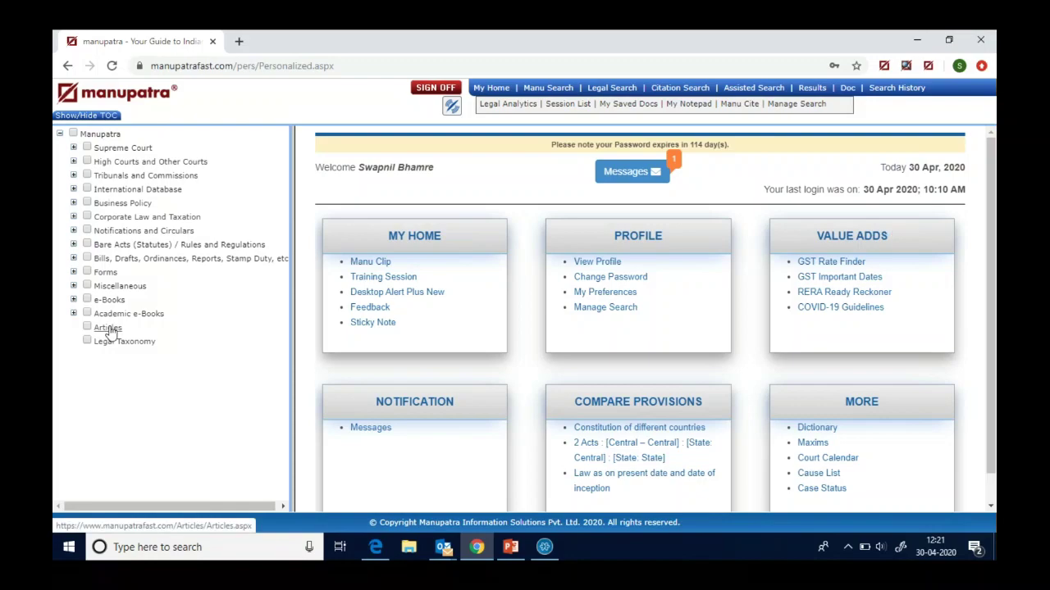
left_click(109, 328)
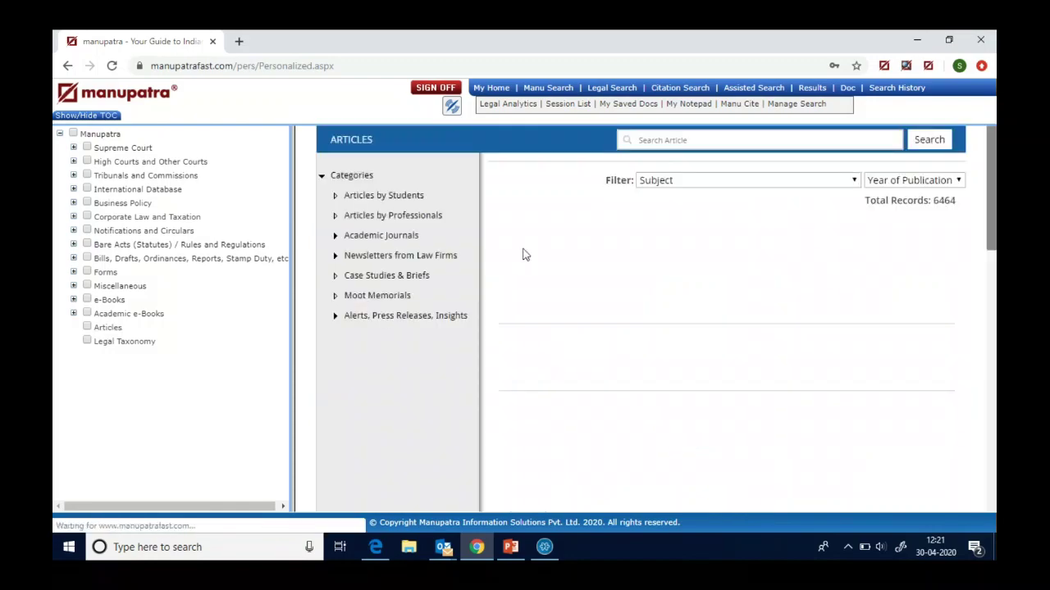
left_click(73, 313)
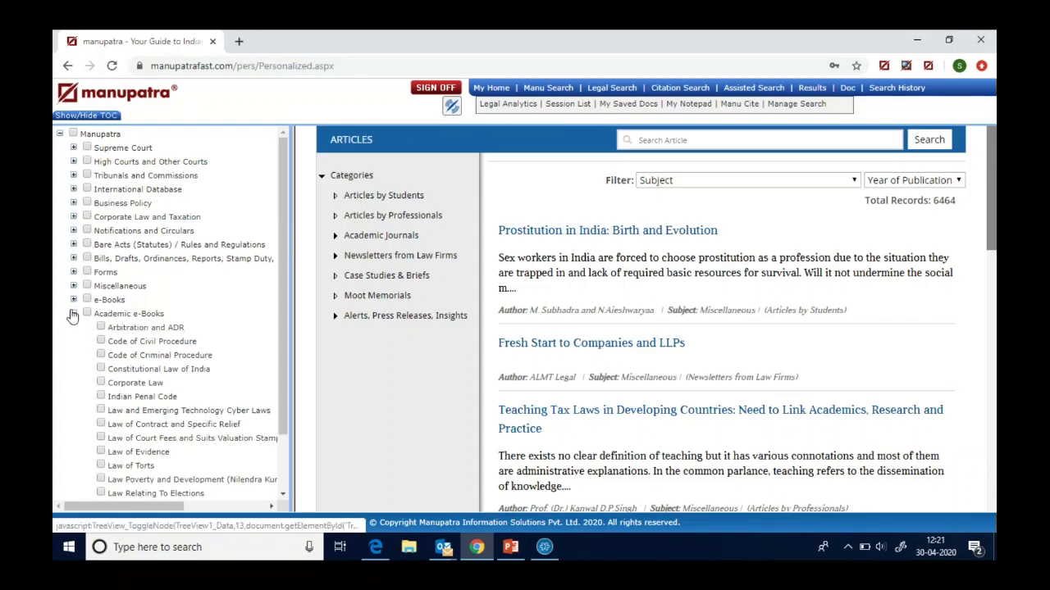
left_click(73, 313)
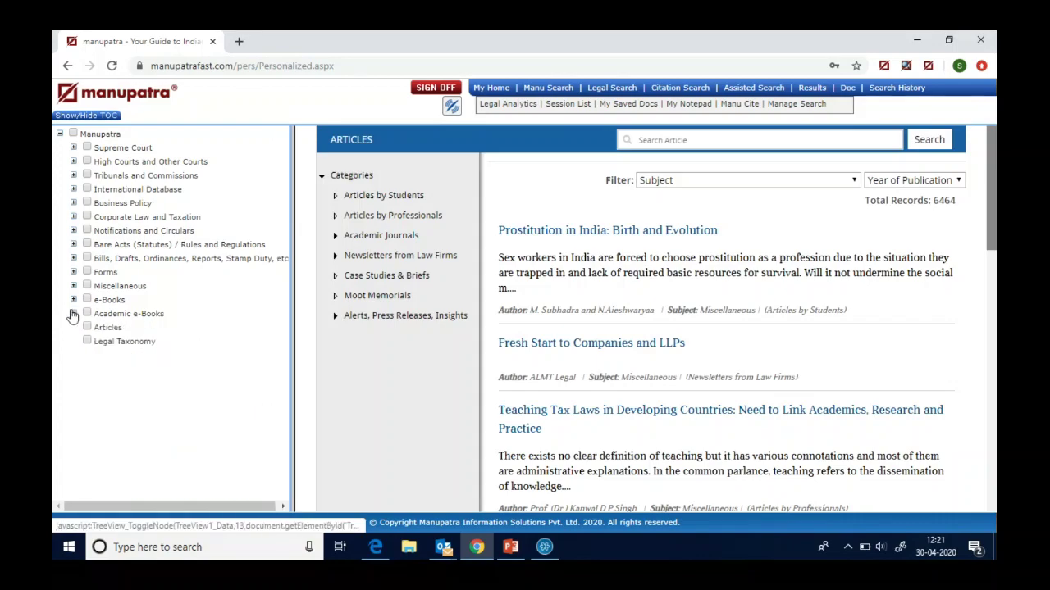
- Browse Legal Taxonomy's Contract and Specific Relief cases on Consumer Protection and Contract, then go home
left_click(123, 342)
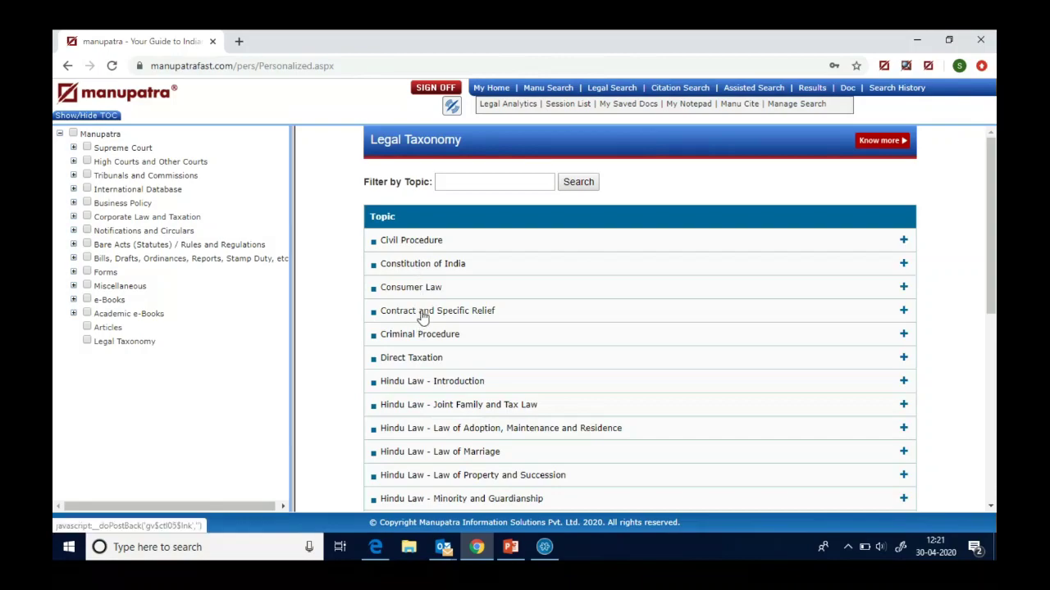
left_click(423, 317)
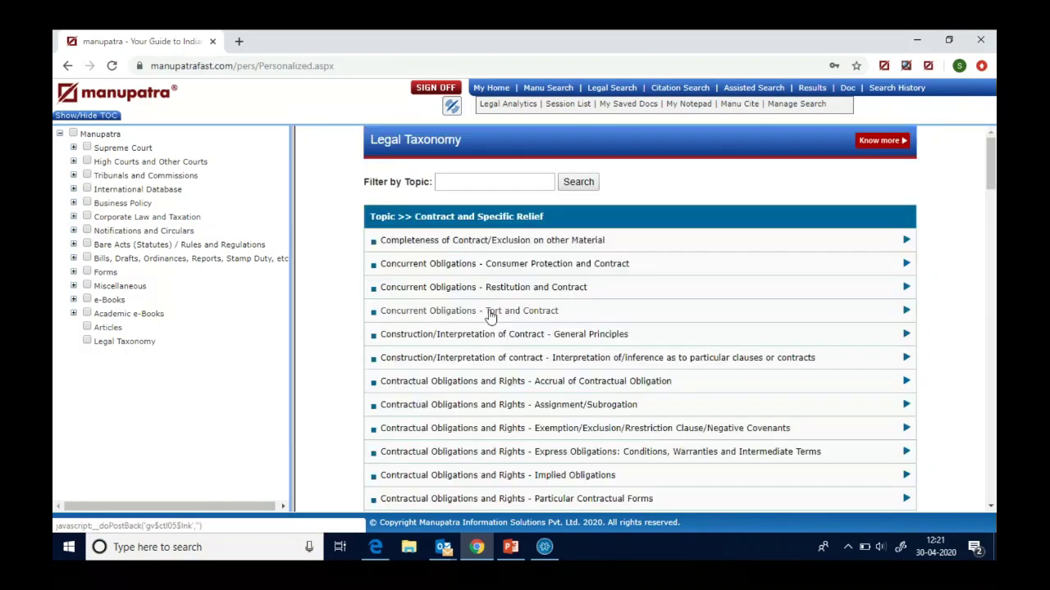
left_click(509, 264)
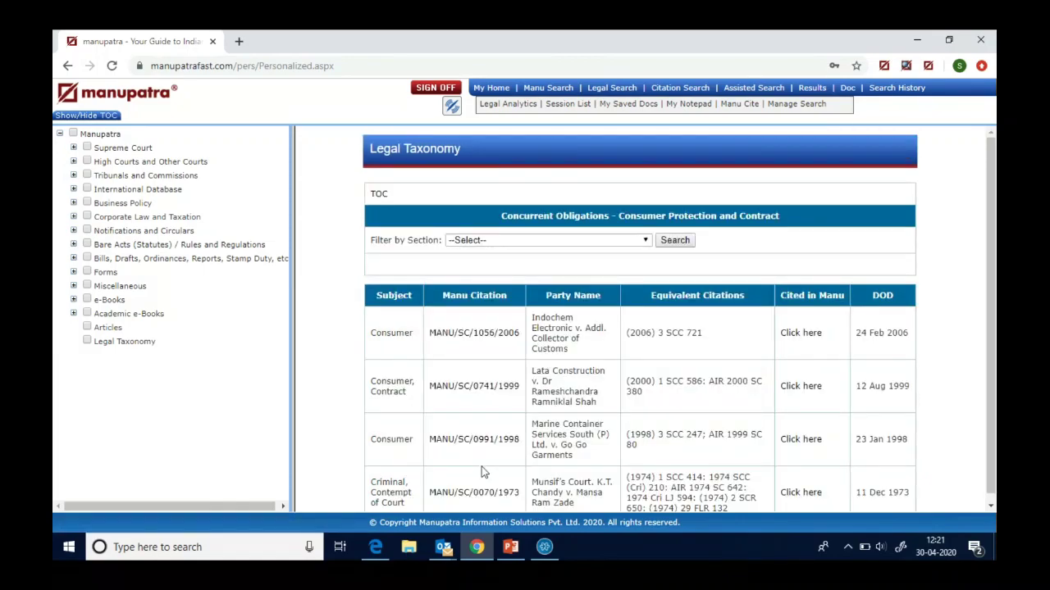
left_click(495, 88)
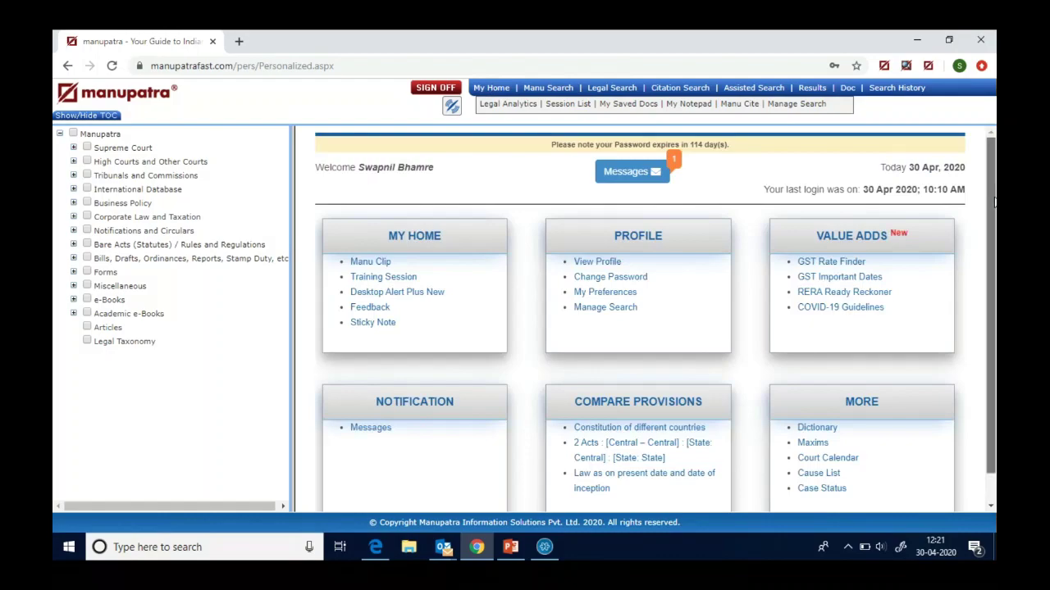
- Compare Delhi and Maharashtra RERA rules on Ongoing Project in the RERA Ready Reckoner, then close it
scroll(992, 205, "down", 1)
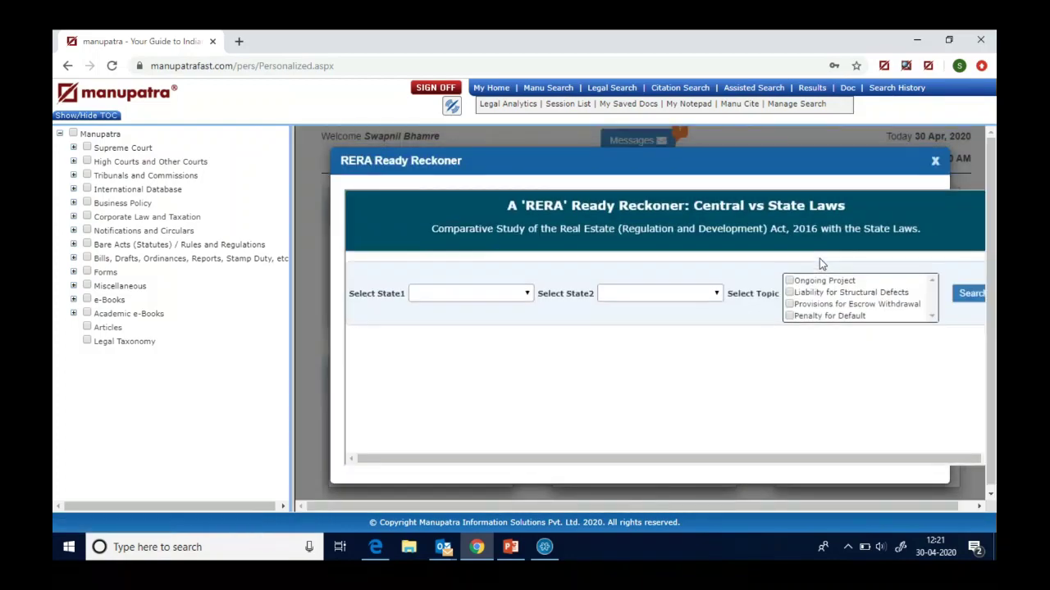
left_click(520, 293)
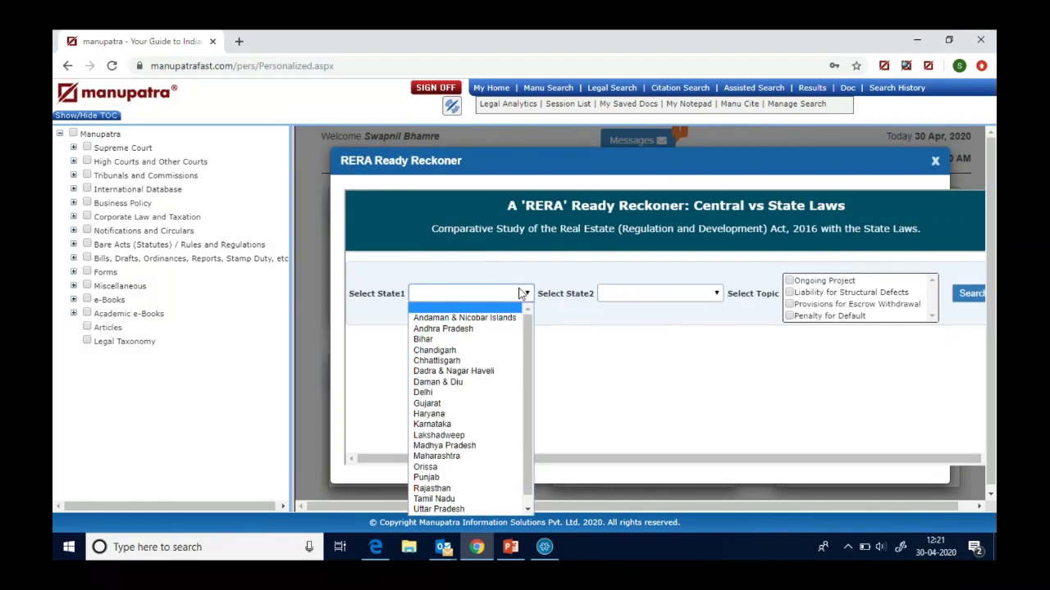
left_click(472, 395)
left_click(699, 295)
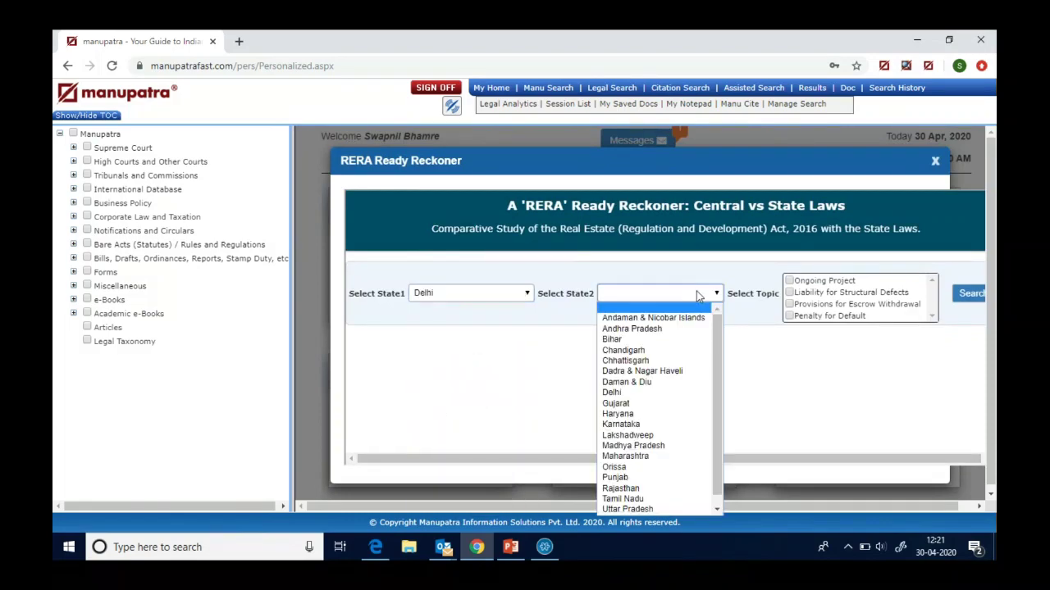
left_click(656, 456)
left_click(789, 282)
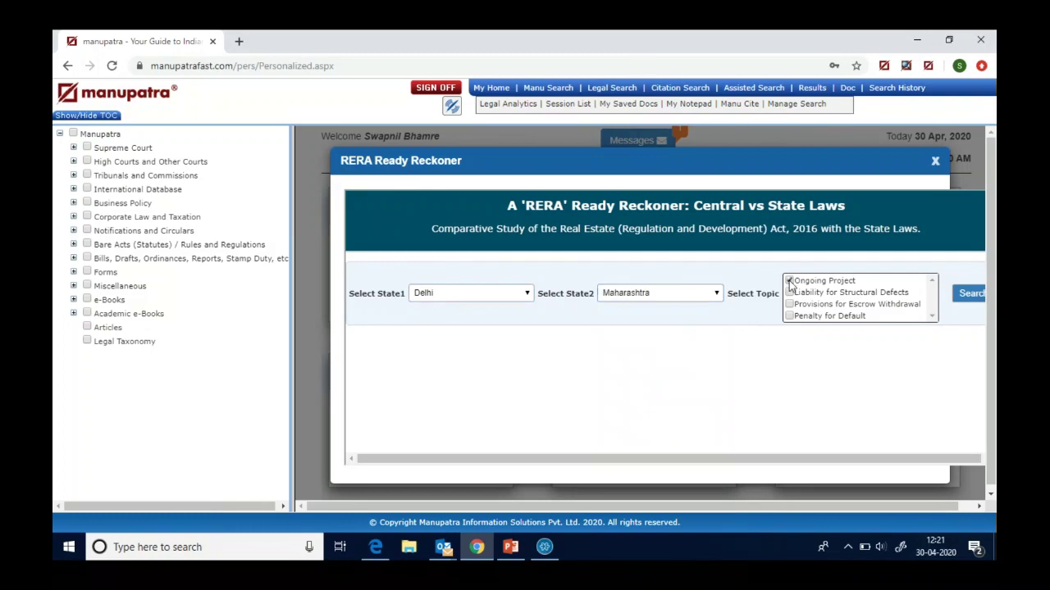
left_click(970, 295)
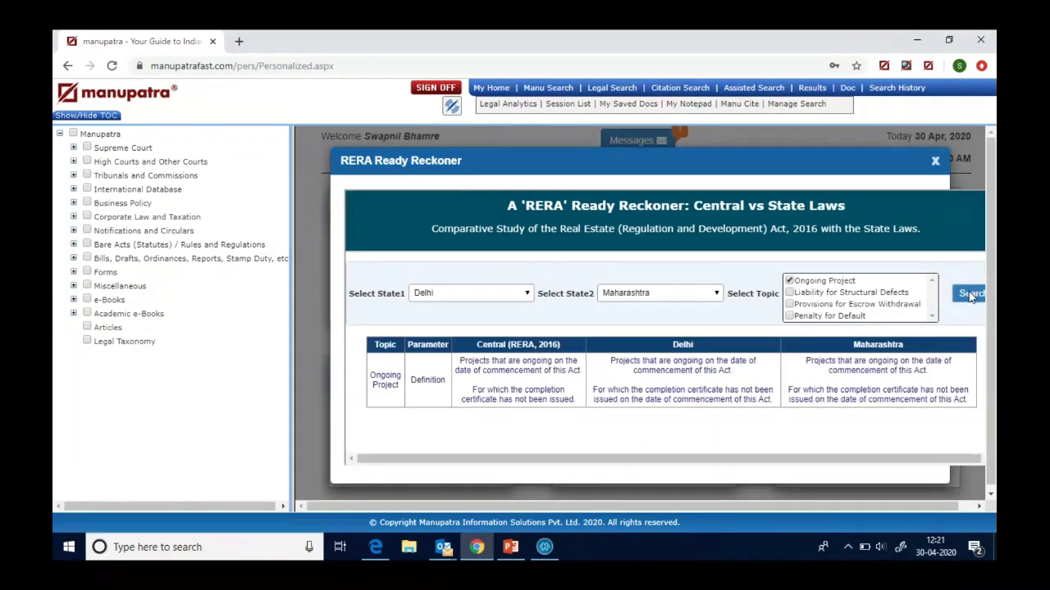
left_click(936, 161)
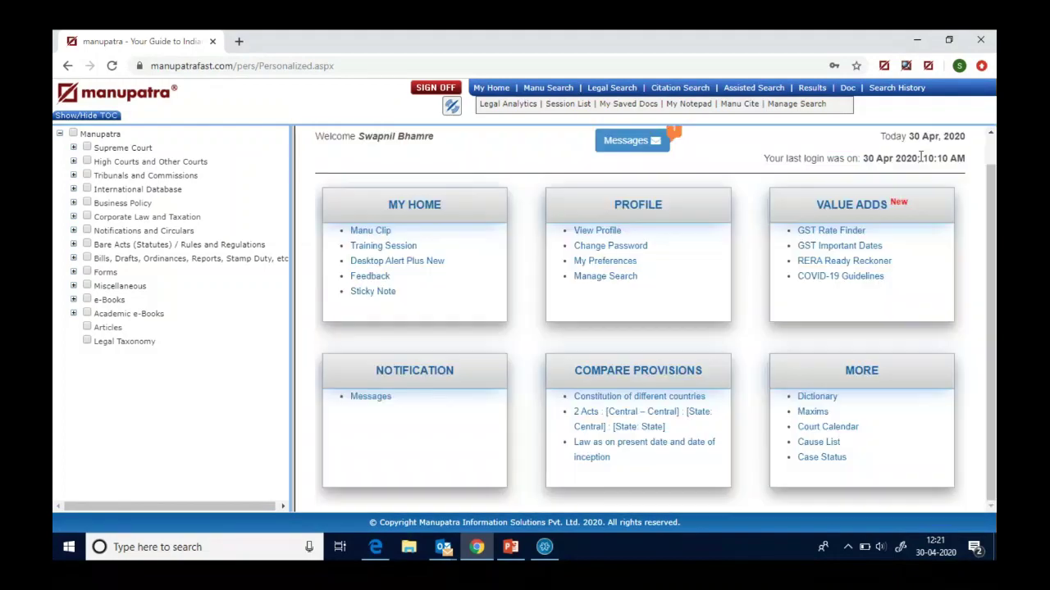
- Open Legal Analytics in a new tab and switch to Advance Judge Analytics
left_click(493, 88)
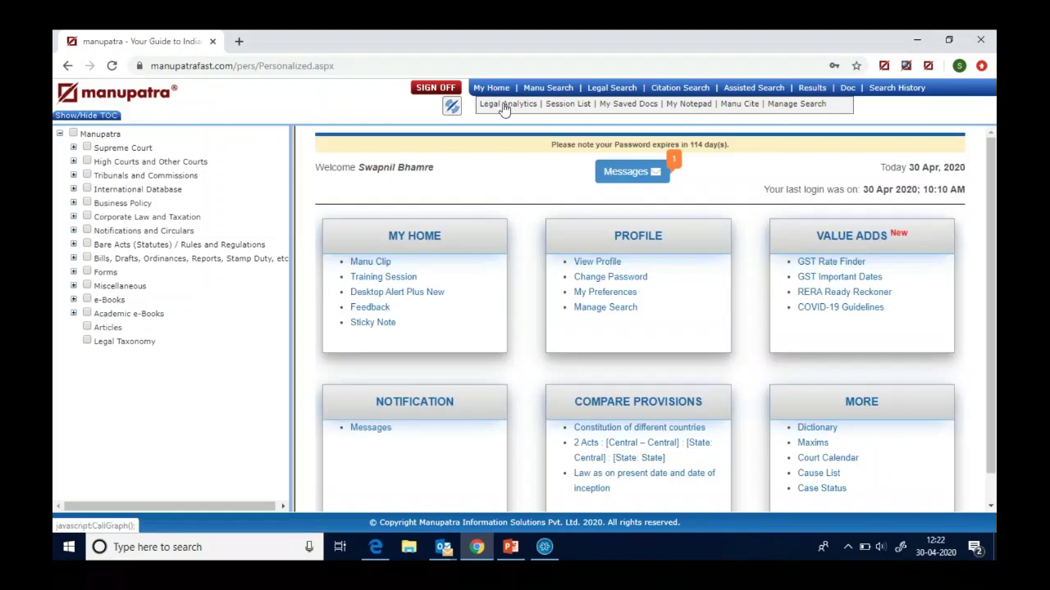
left_click(504, 105)
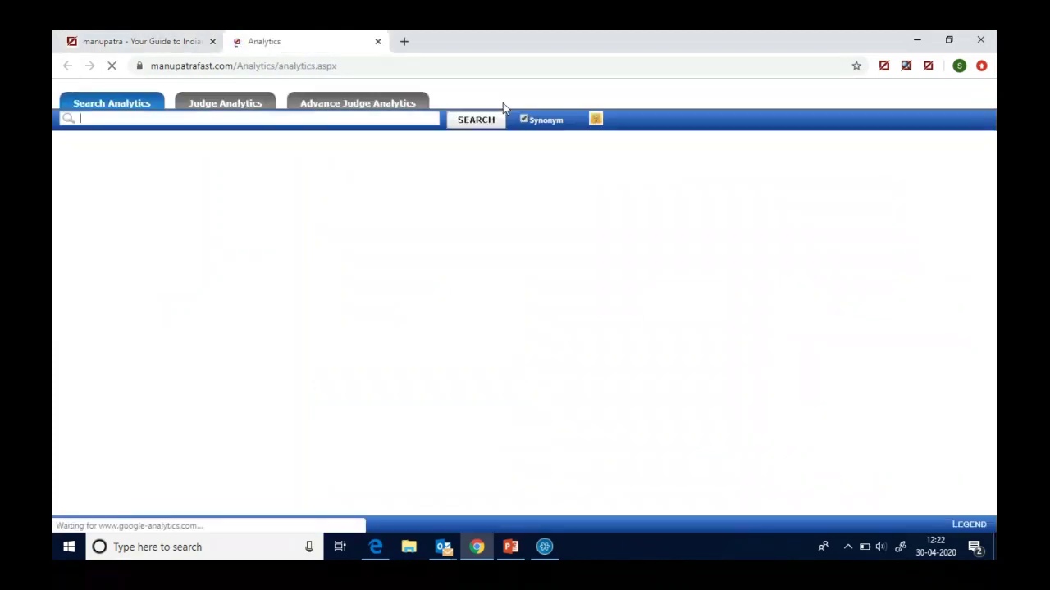
left_click(350, 106)
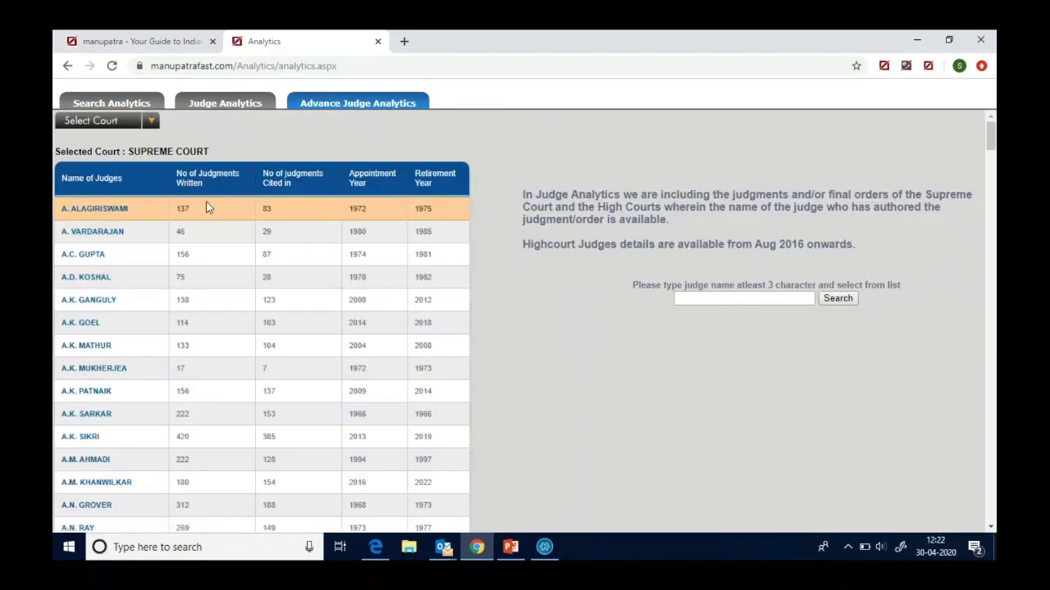
- Search the judge by surname, pick them from suggestions, and load their analytics
left_click(683, 301)
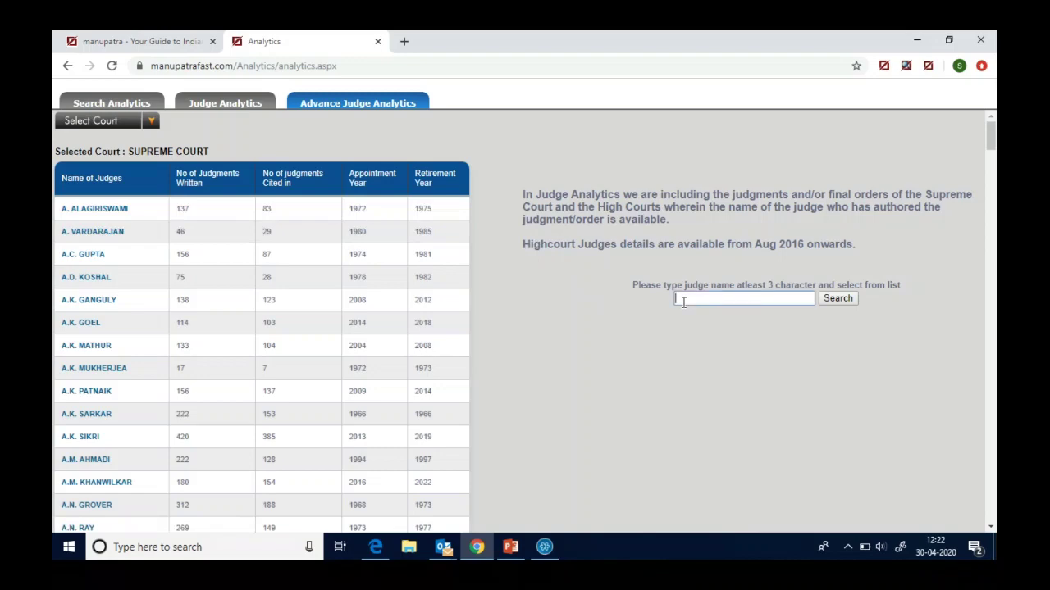
type("misra")
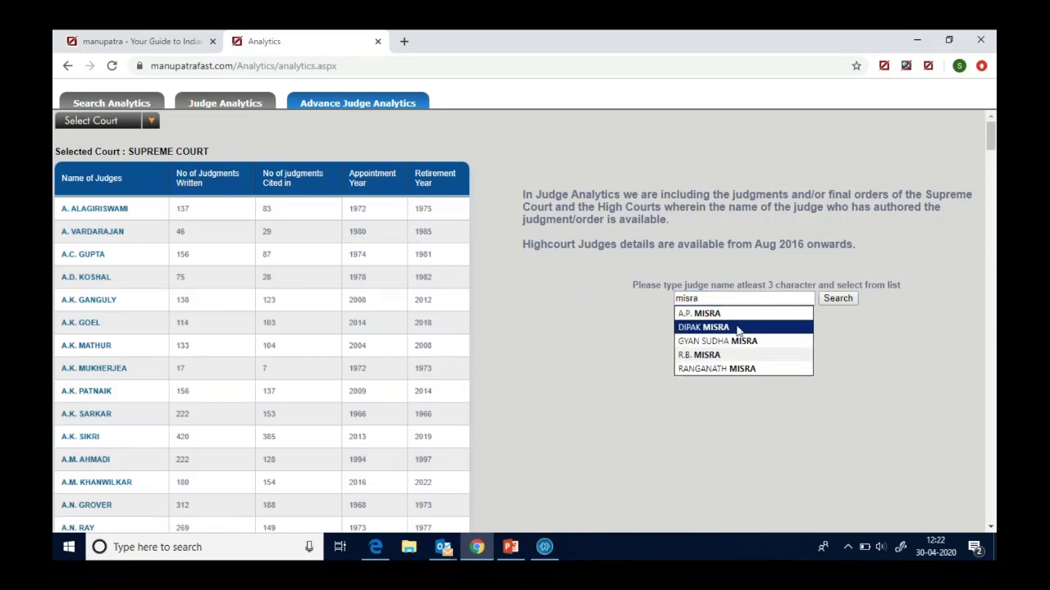
left_click(736, 325)
left_click(837, 299)
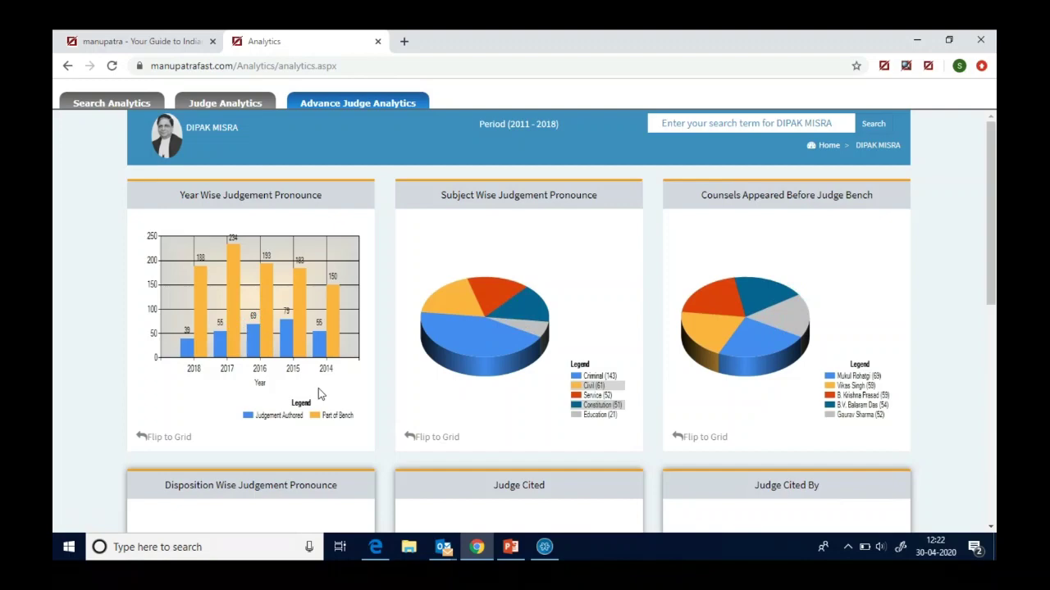
- Flip the Year Wise, Subject Wise and Counsels Appeared Before Judge Bench cards to grids
left_click(167, 441)
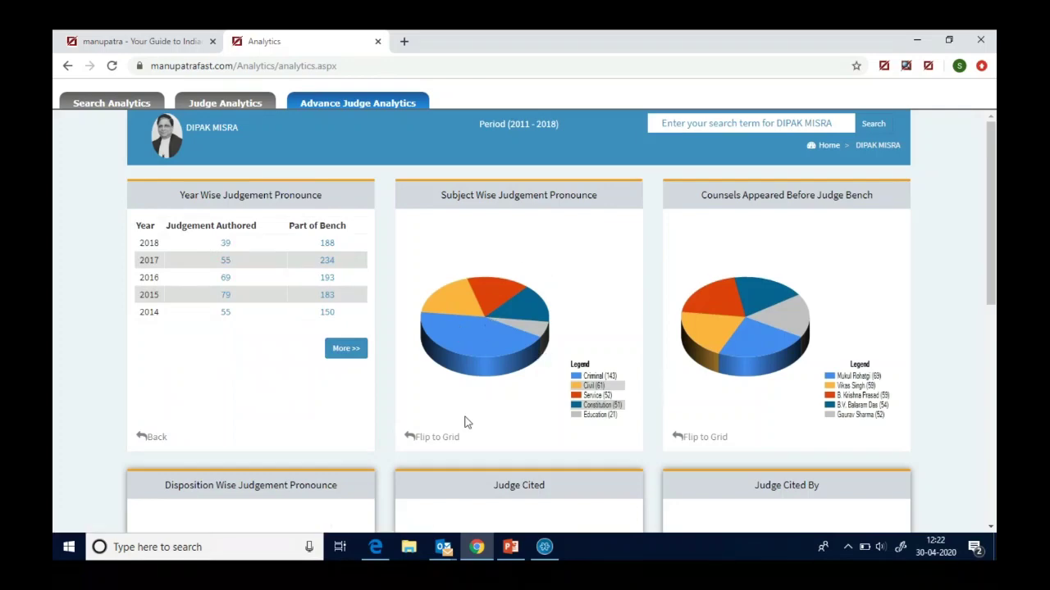
left_click(440, 438)
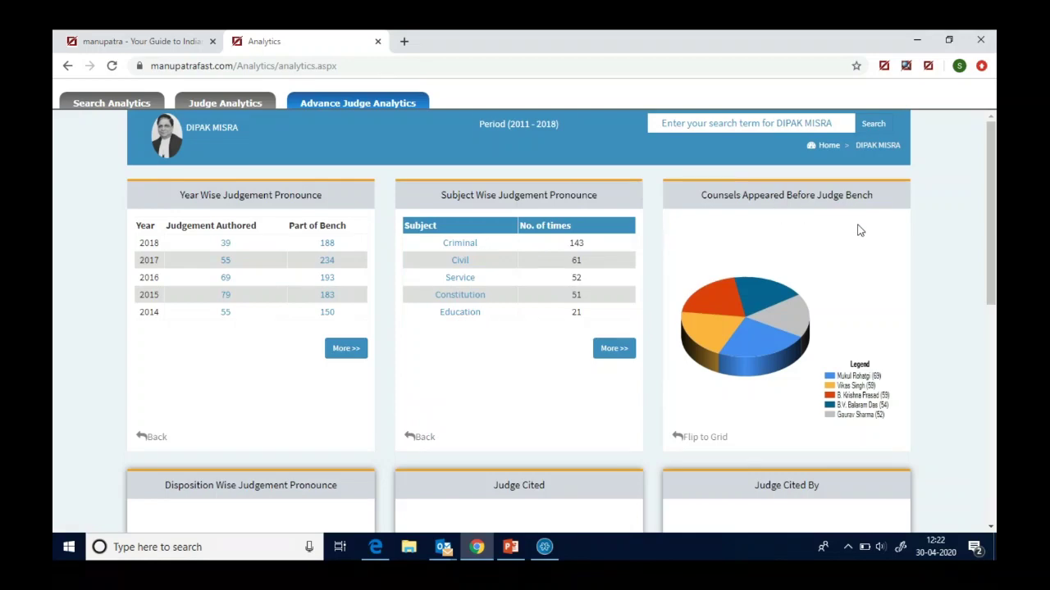
left_click(700, 440)
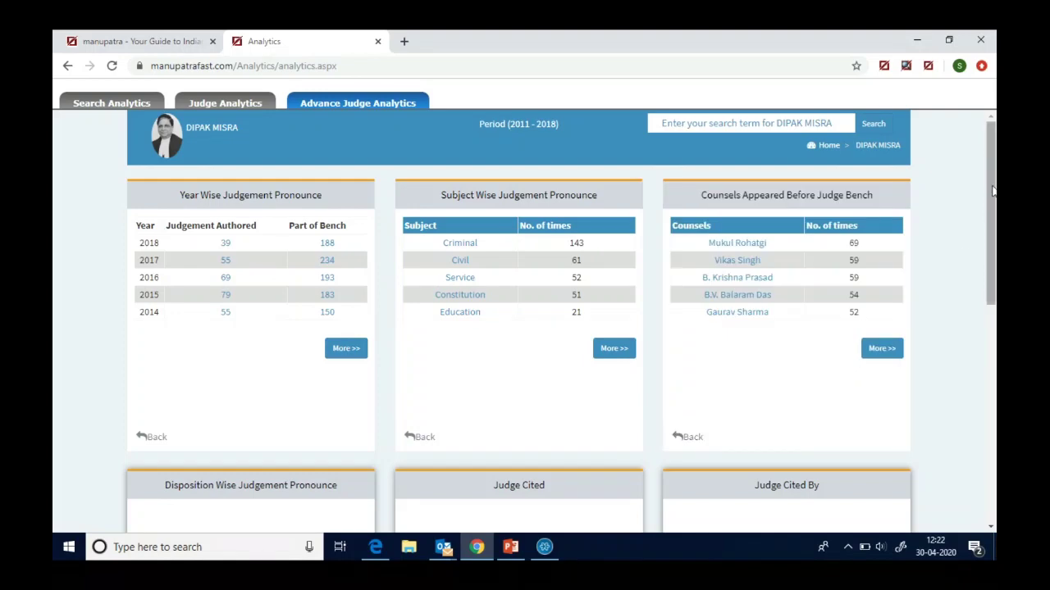
left_click_drag(992, 191, 993, 209)
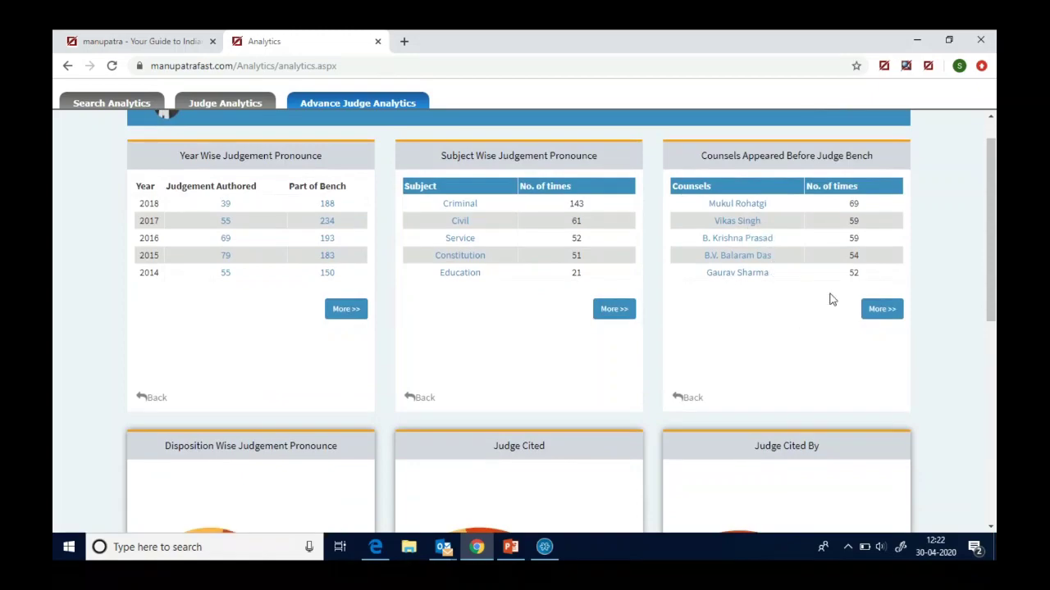
left_click_drag(992, 244, 993, 367)
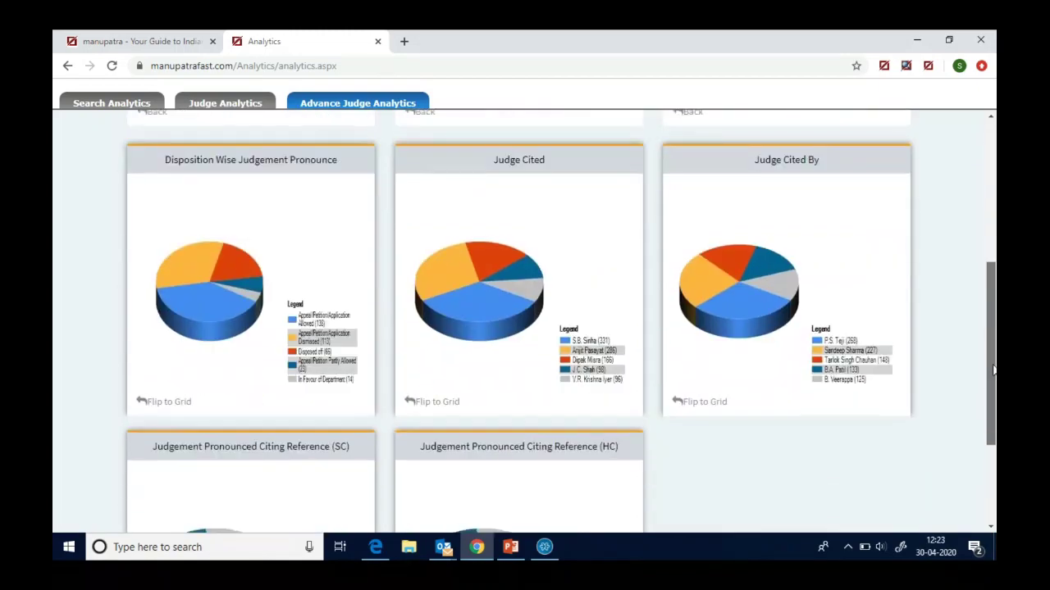
- Flip the Disposition Wise, Judge Cited and Judge Cited By cards to tables
left_click(164, 401)
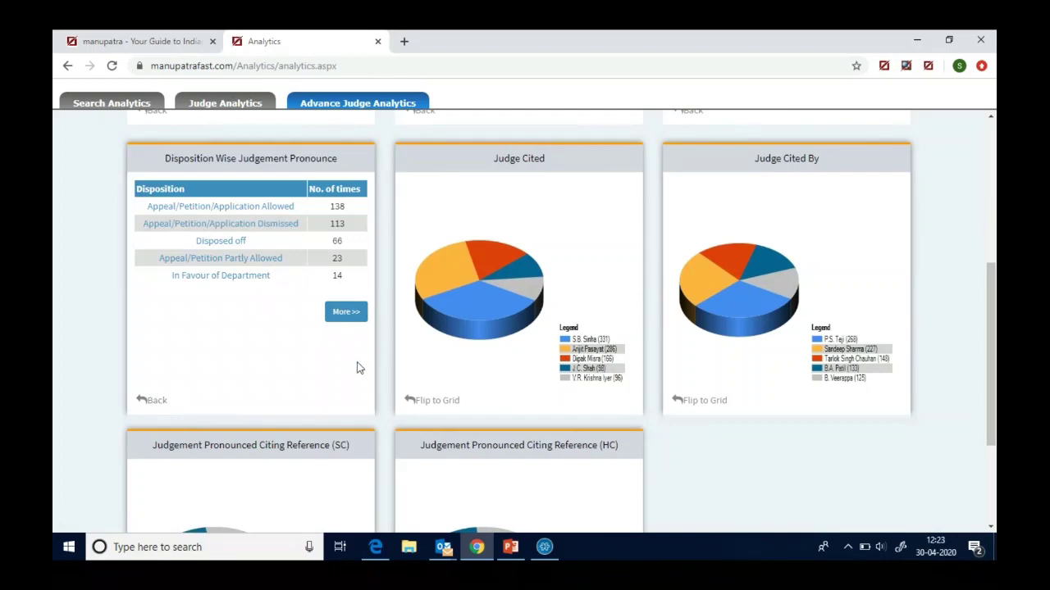
left_click(432, 402)
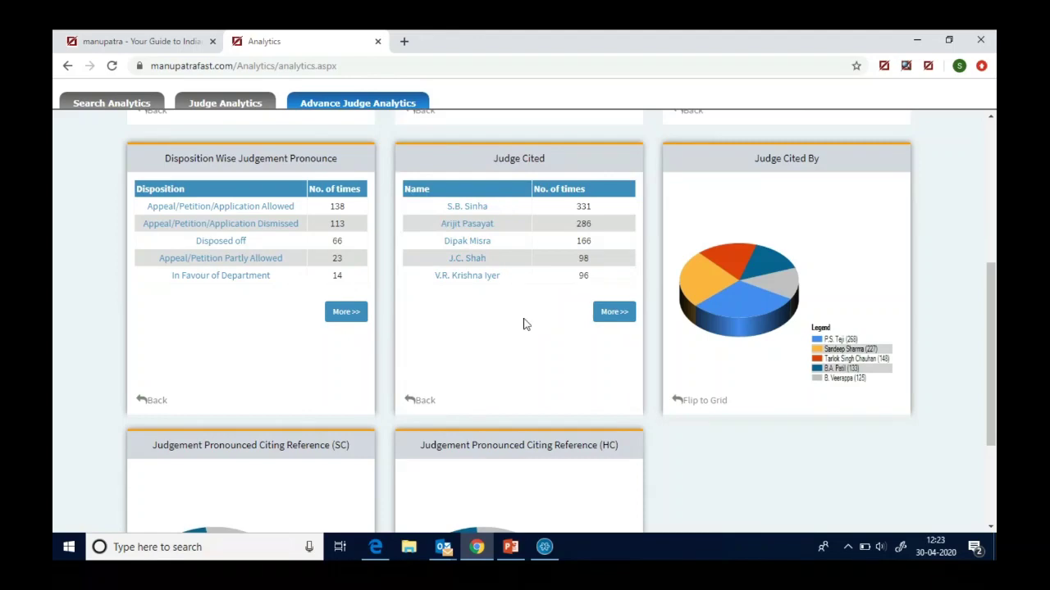
left_click(702, 401)
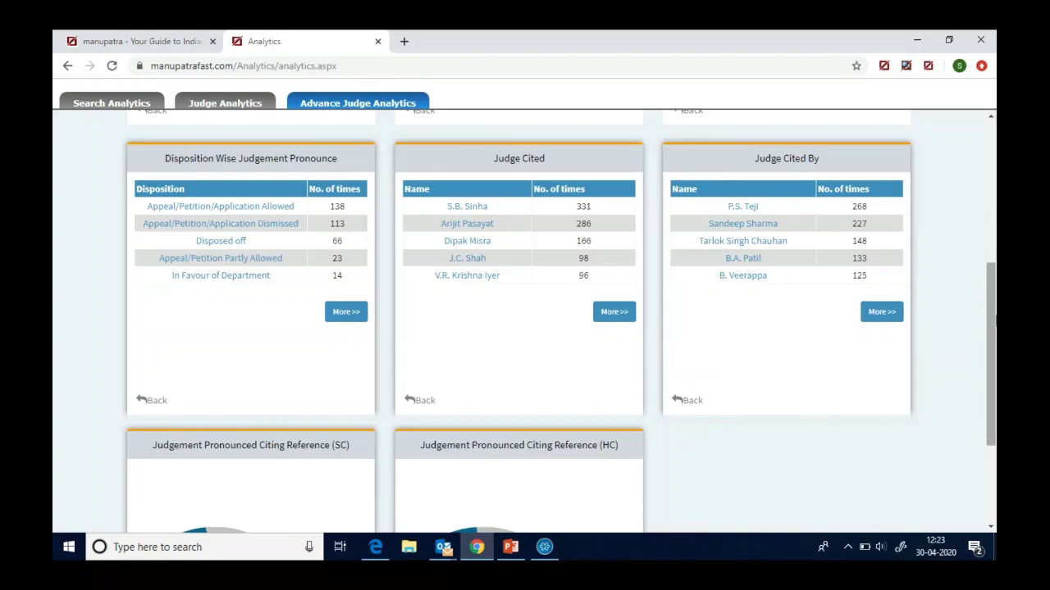
left_click_drag(992, 325, 986, 383)
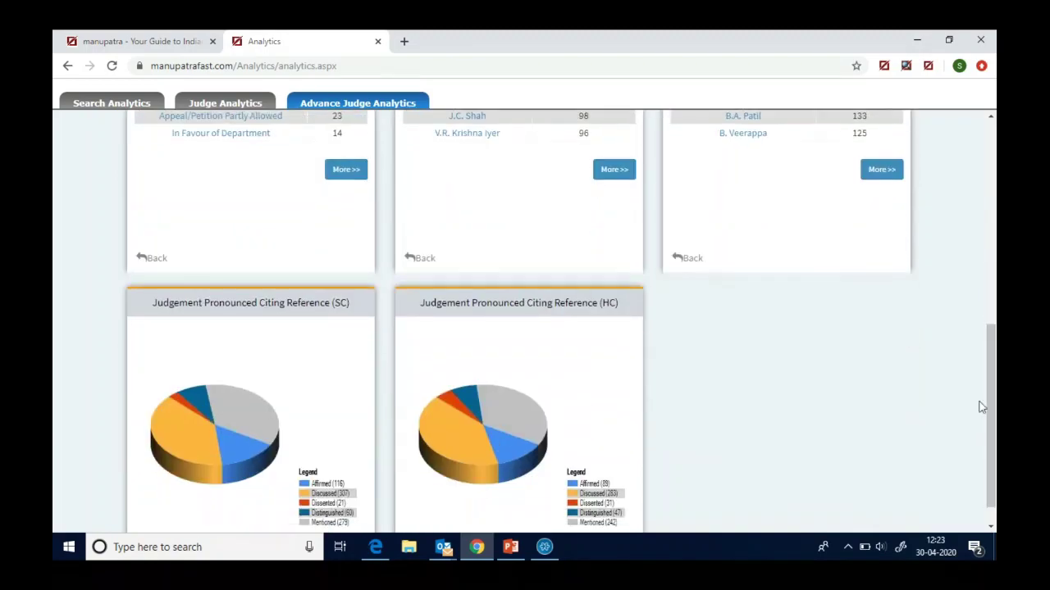
left_click_drag(991, 421, 979, 480)
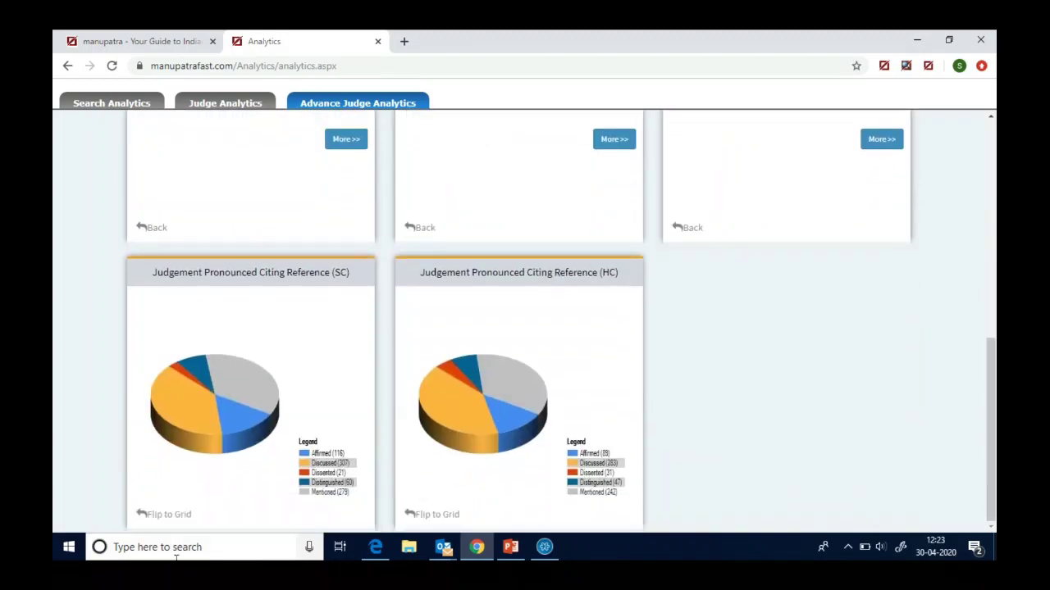
- Show SC and HC citing references as tables, then close the Analytics tab and go home
left_click(152, 515)
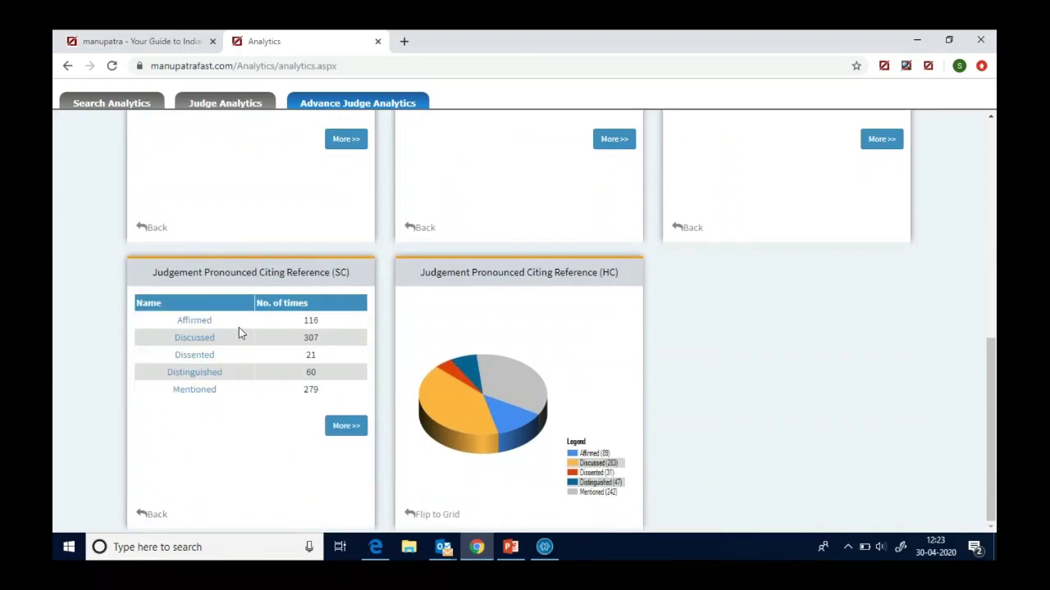
left_click(436, 515)
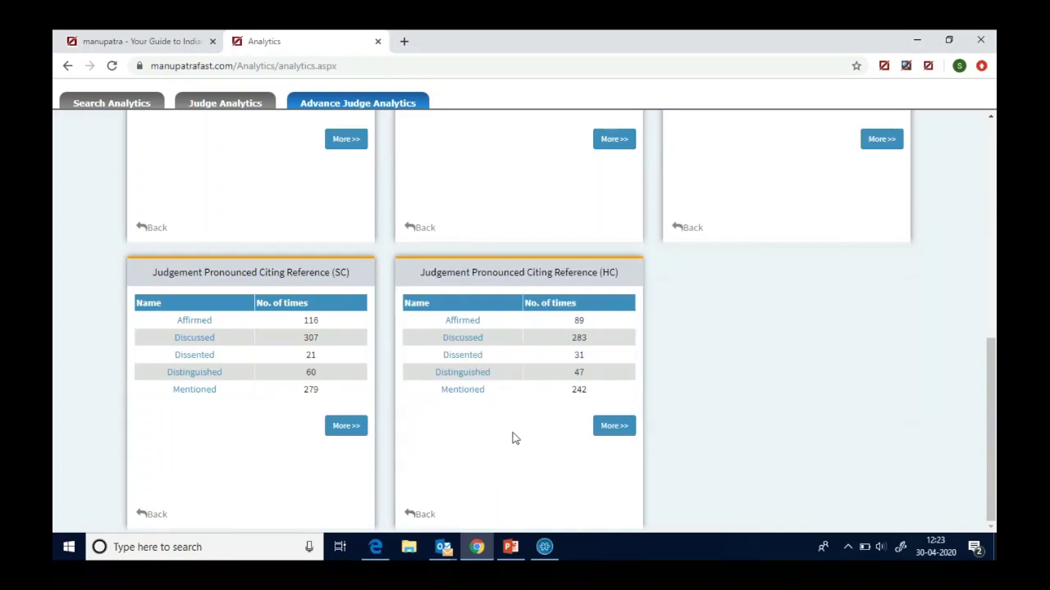
left_click(378, 42)
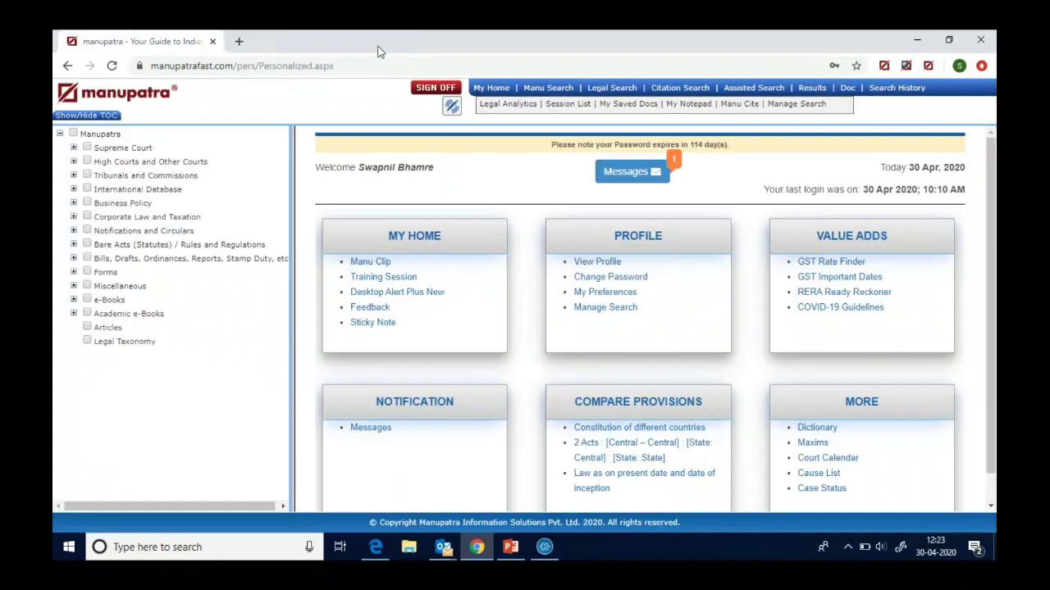
left_click(490, 87)
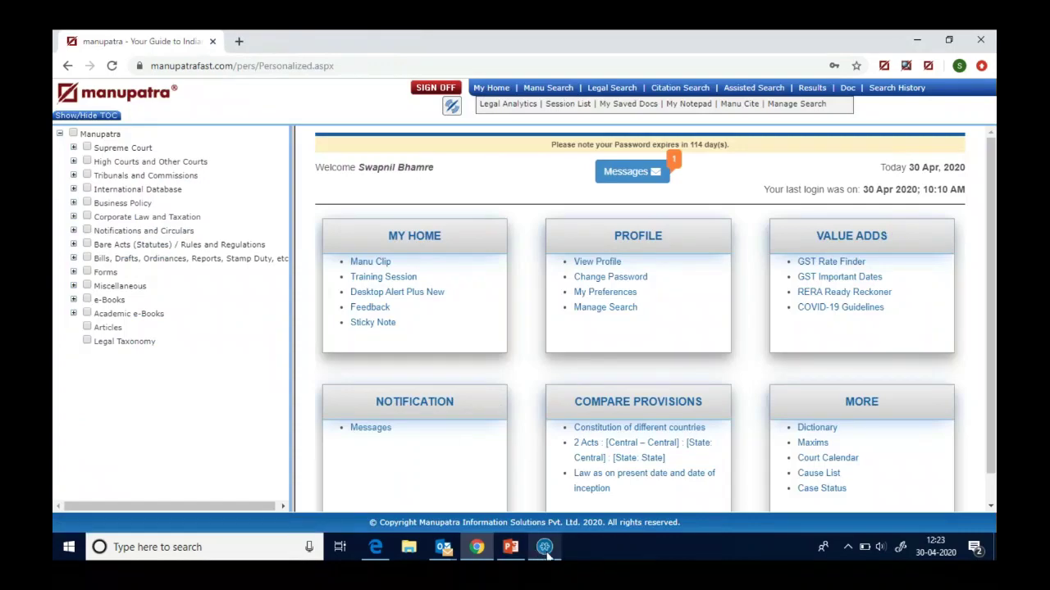
- In Zoho Meeting's Attendee List, allow the raised-hand attendee to talk
mouse_move(544, 551)
left_click(586, 510)
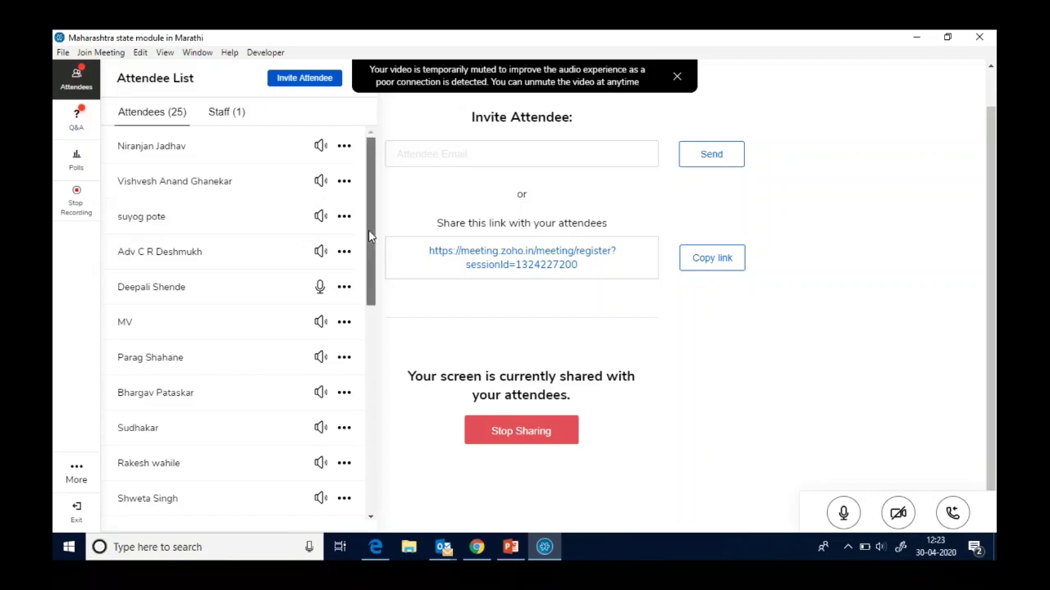
left_click_drag(369, 236, 369, 344)
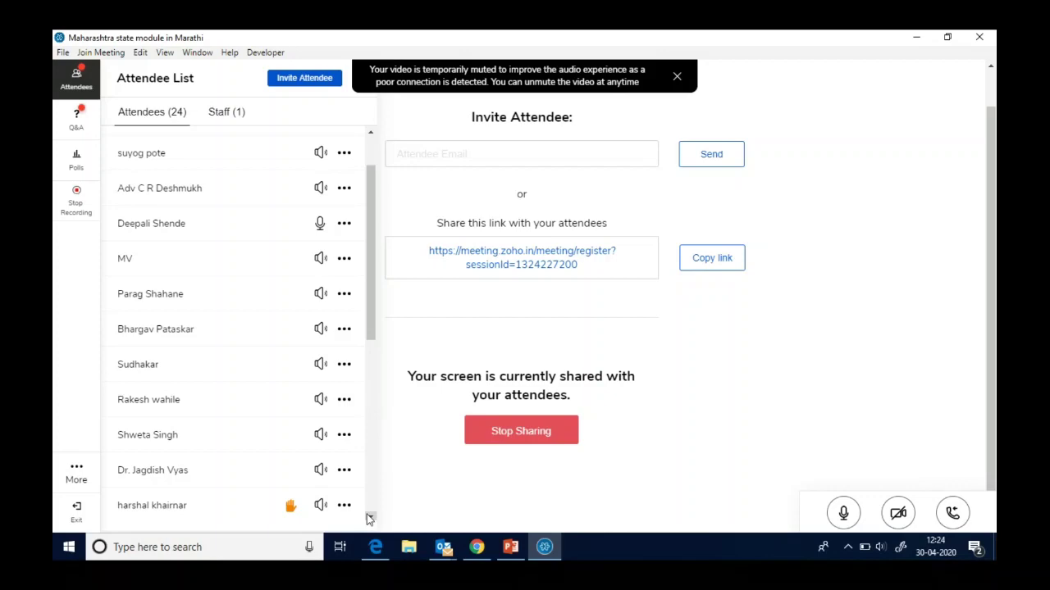
left_click_drag(370, 518, 370, 518)
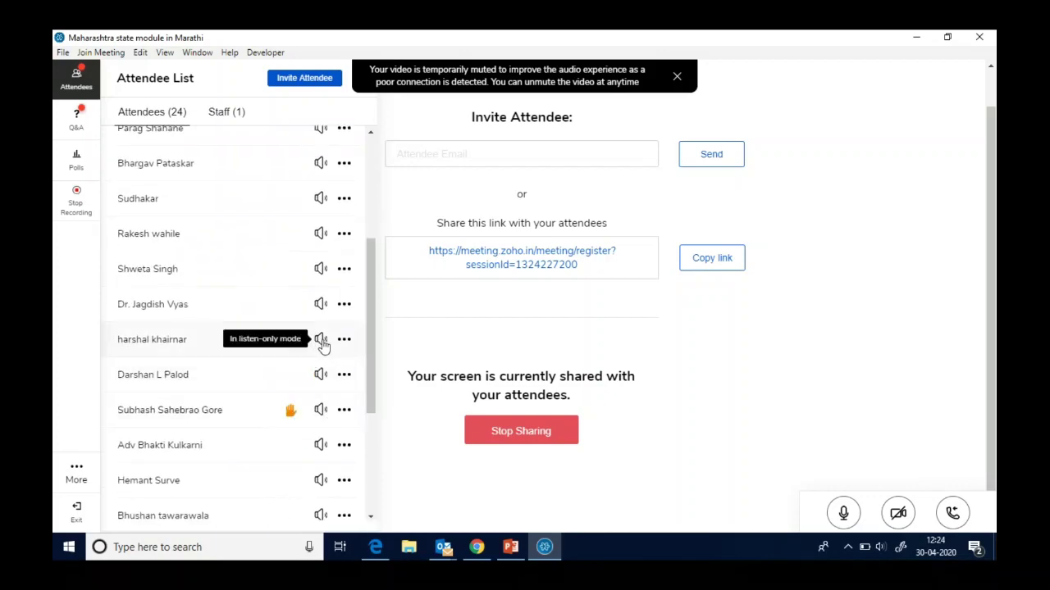
left_click(320, 343)
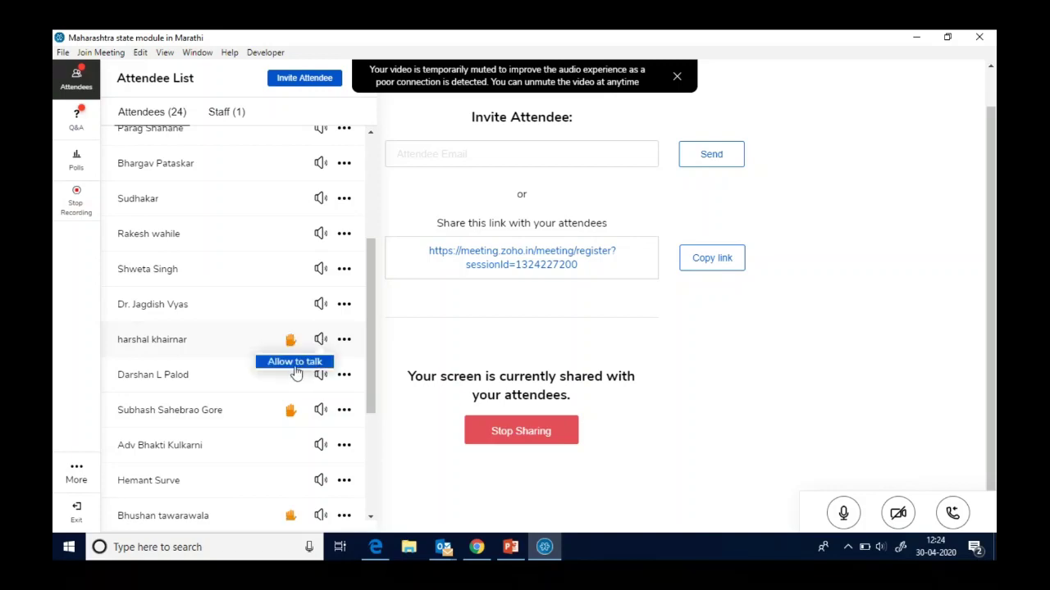
left_click(293, 363)
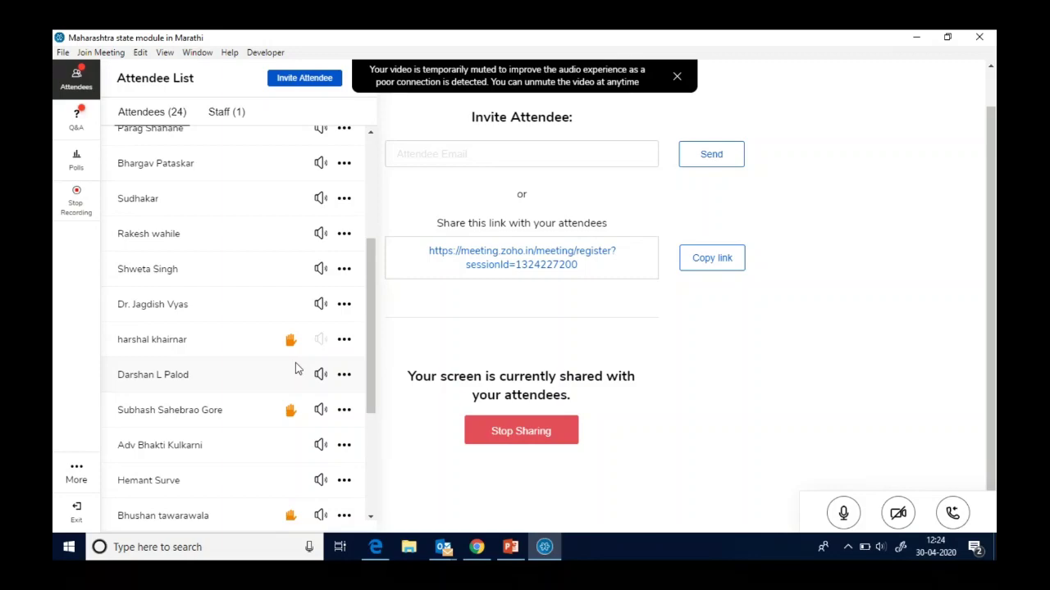
scroll(297, 369, "up", 2)
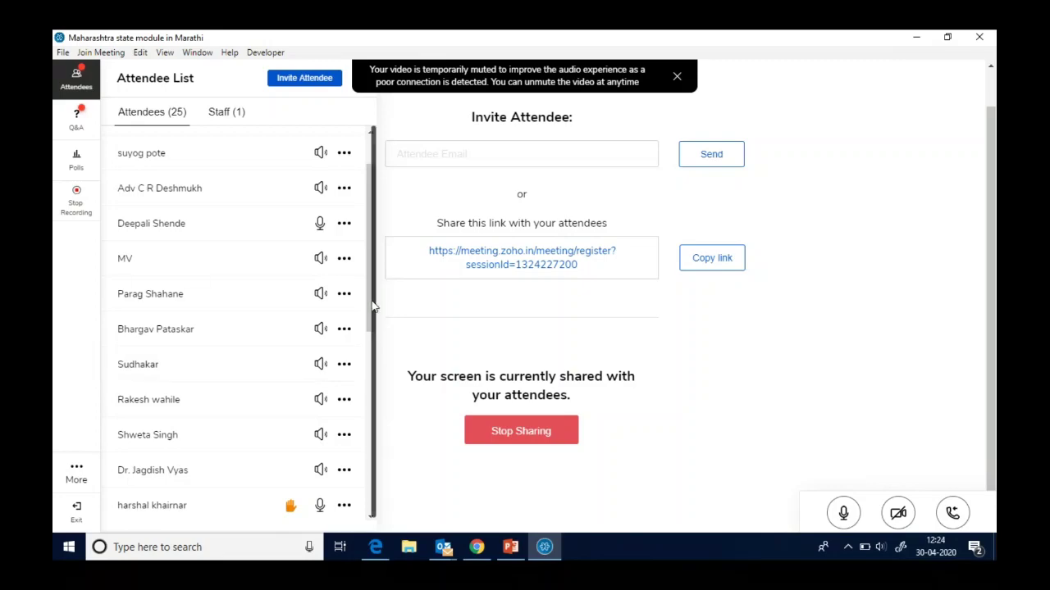
left_click_drag(370, 306, 367, 379)
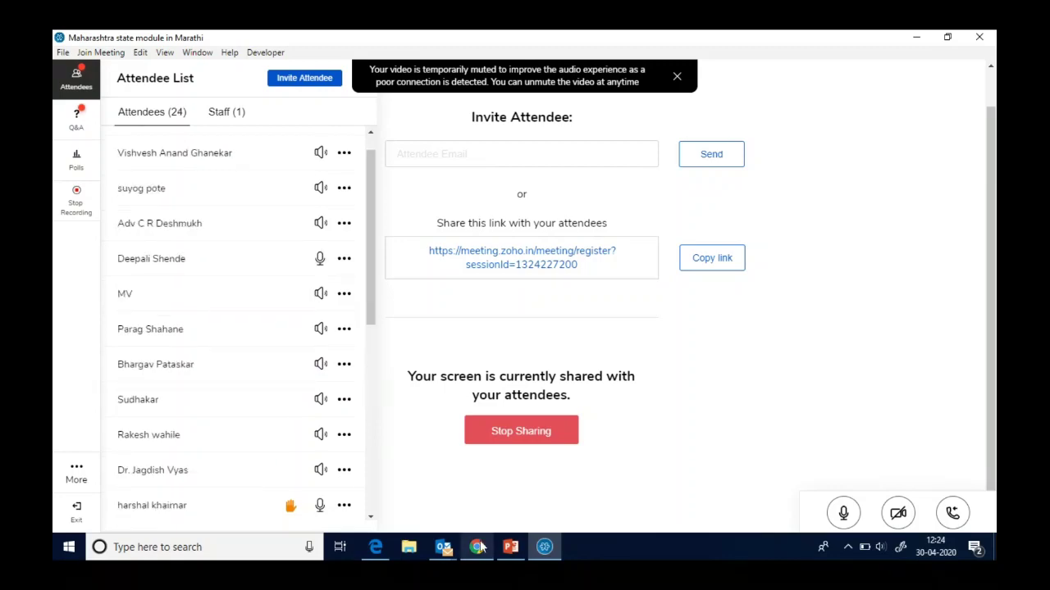
- In Manupatra, expand Notifications and Circulars > Central > 2020 - Onwards in the contents tree
mouse_move(476, 547)
left_click(482, 493)
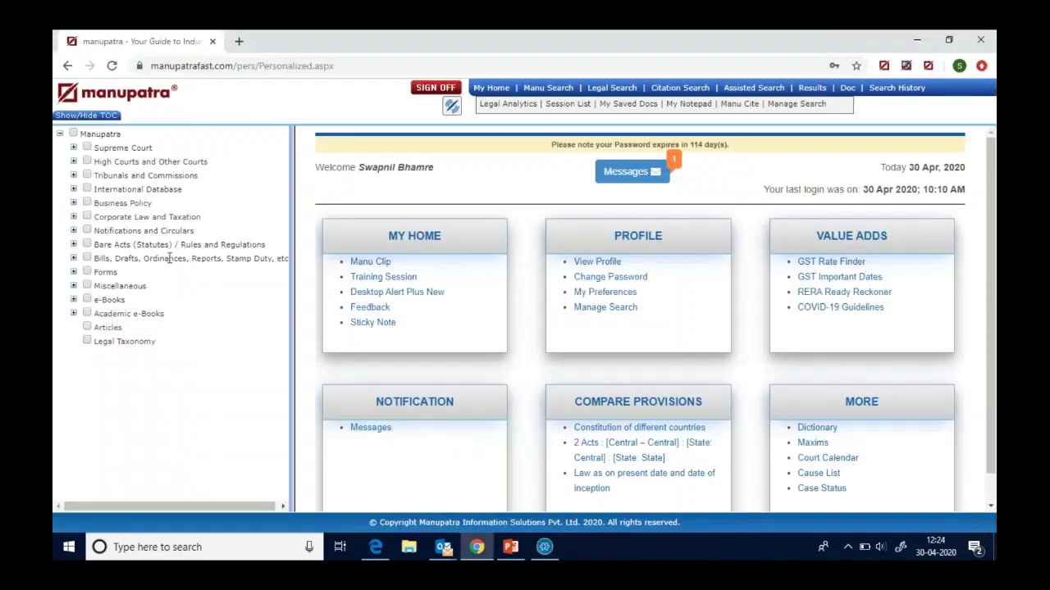
left_click(73, 231)
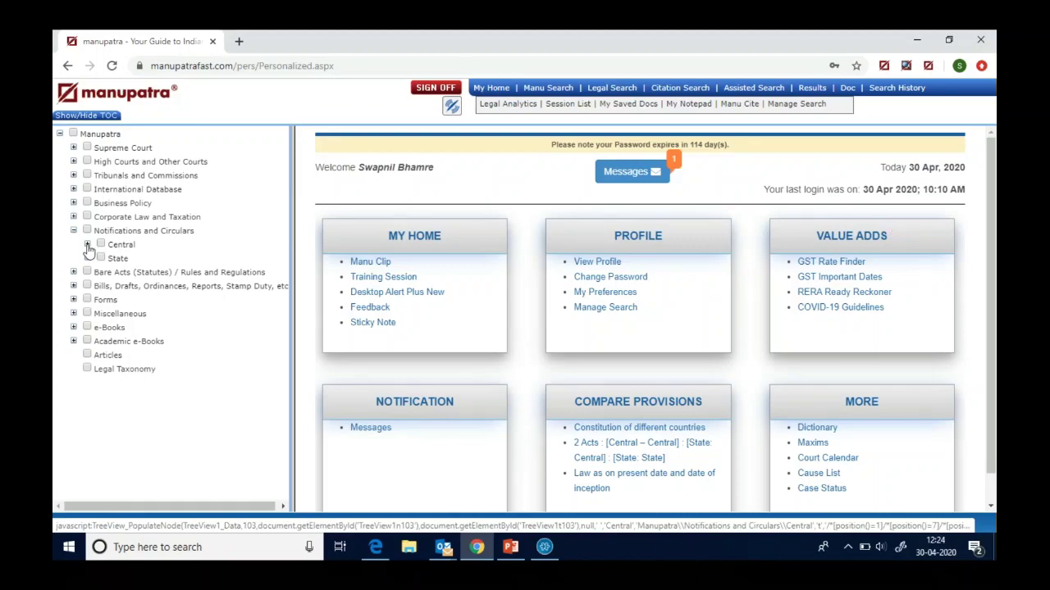
left_click(87, 244)
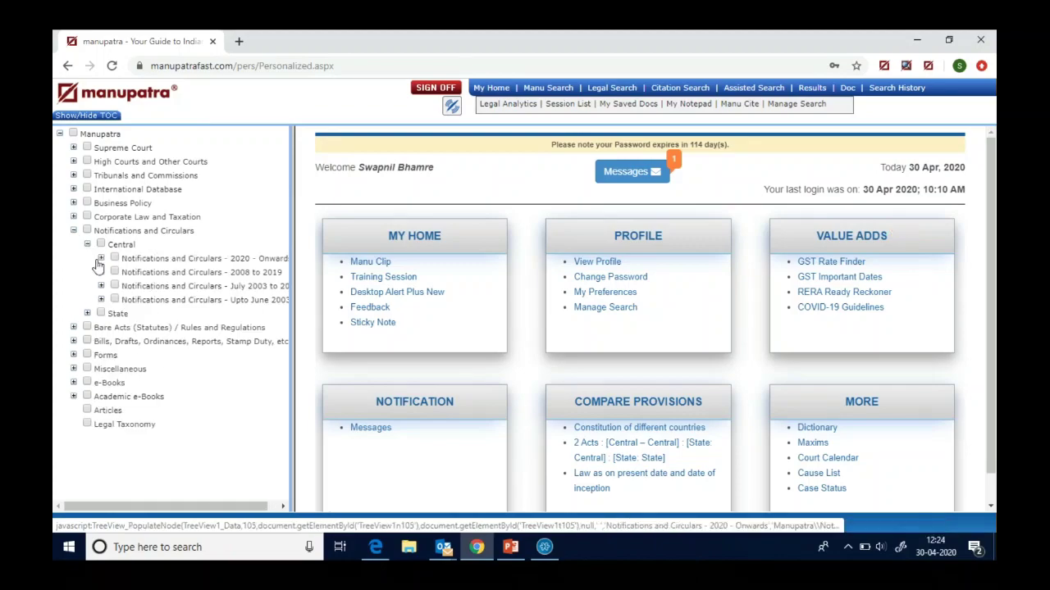
left_click(100, 260)
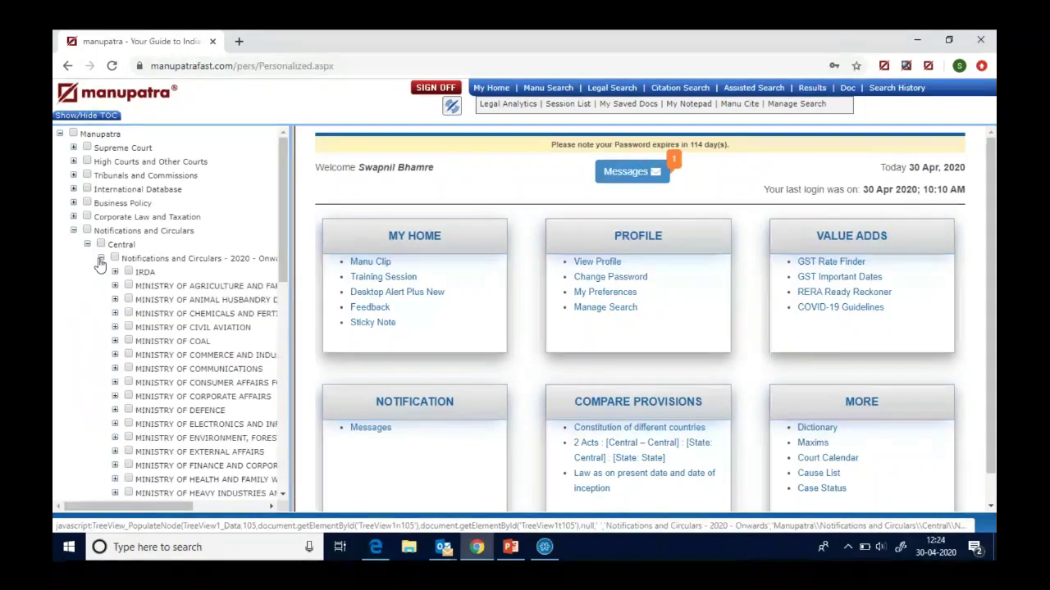
- Collapse the 2020 - Onwards, Central and Notifications and Circulars nodes again
left_click(100, 260)
left_click(87, 245)
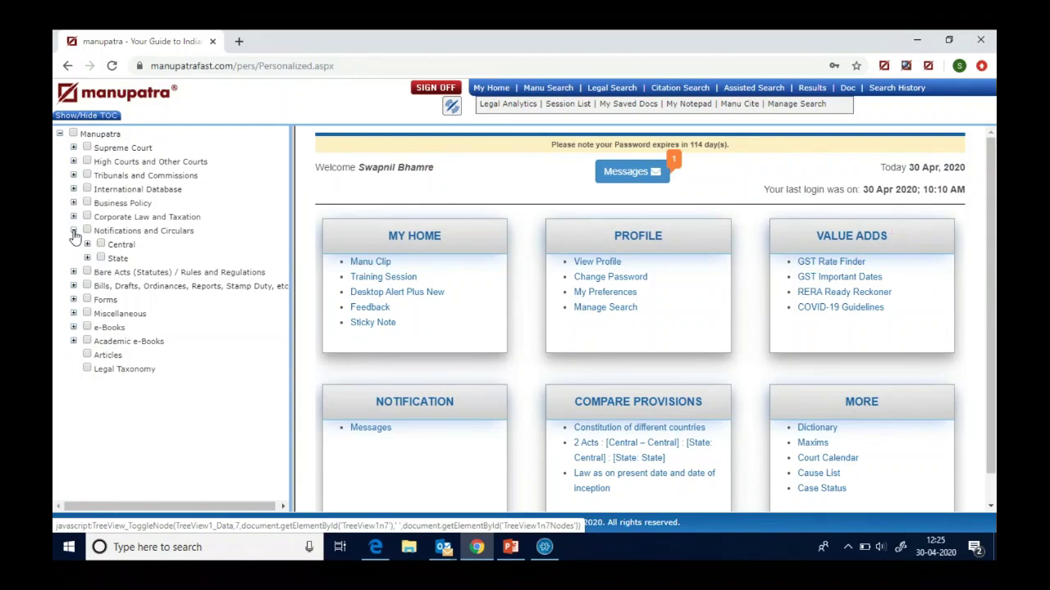
left_click(73, 233)
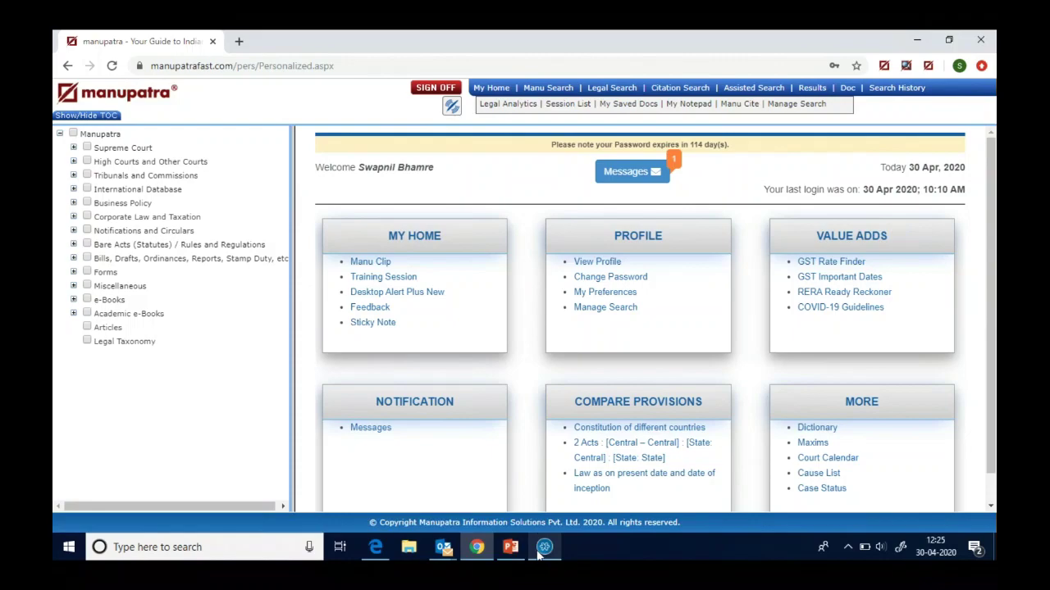
- Bring Zoho Meeting back to the front and scroll down the Attendee List
mouse_move(545, 547)
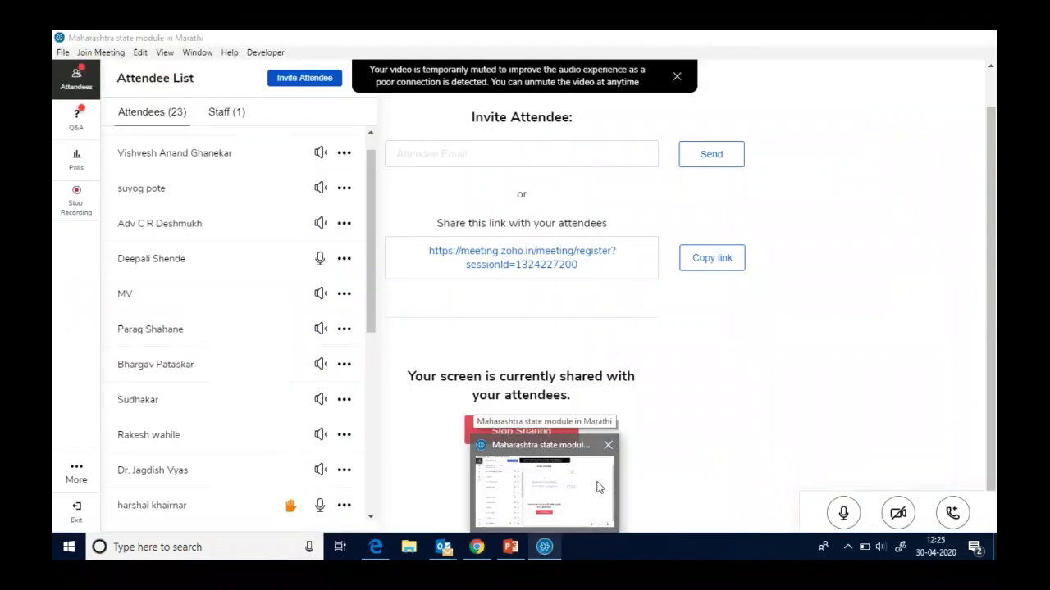
left_click(590, 487)
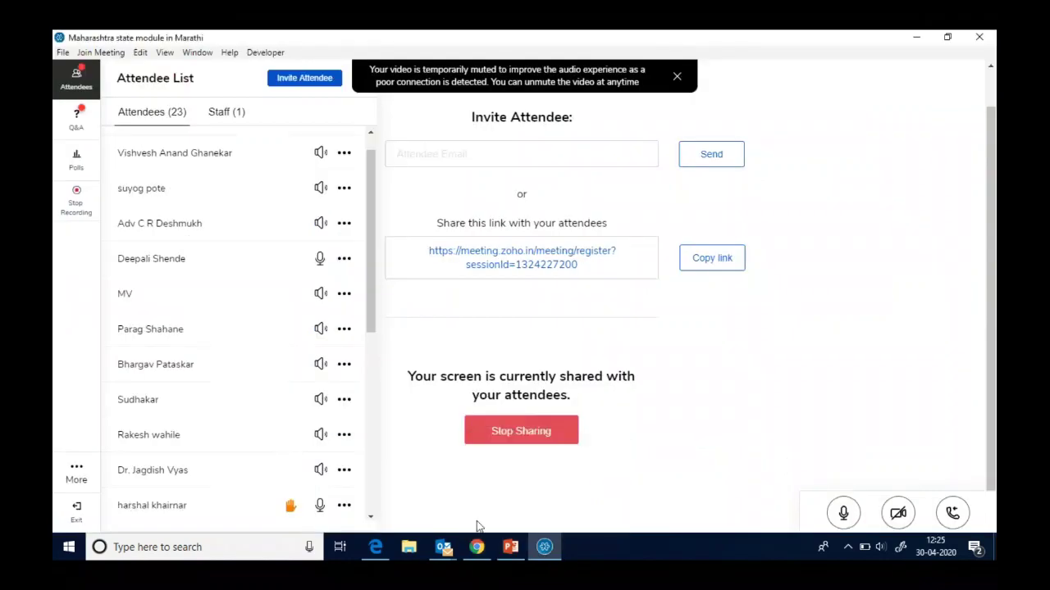
left_click(370, 517)
scroll(366, 514, "down", 6)
left_click(370, 517)
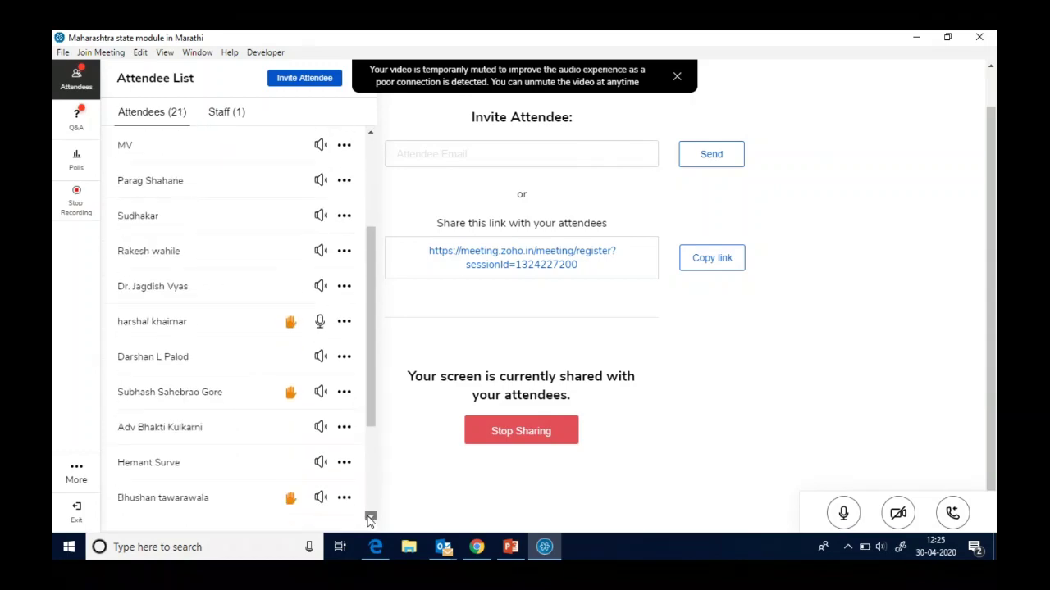
left_click(370, 518)
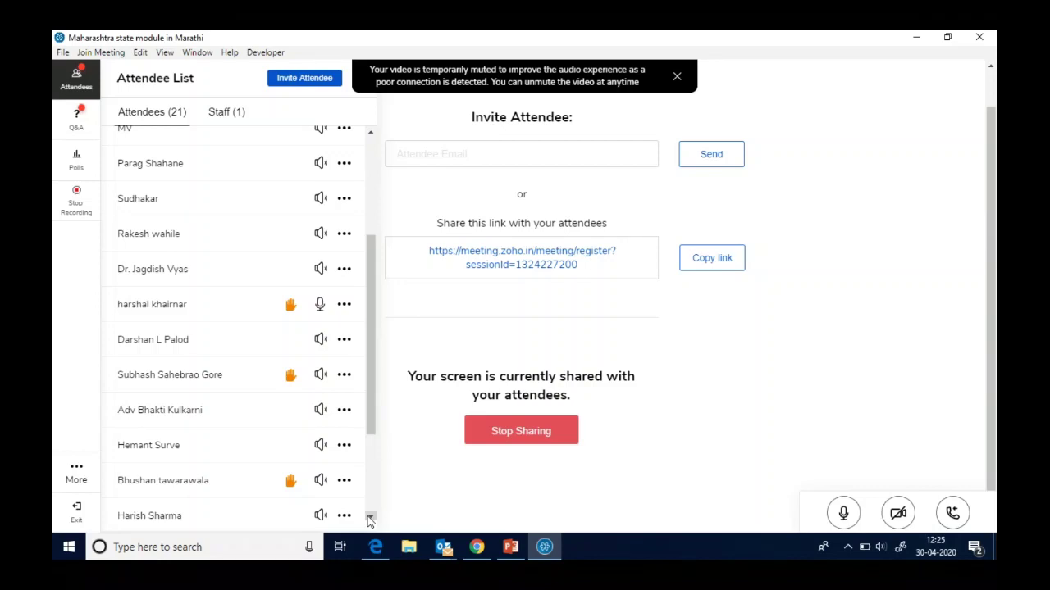
- Allow the next raised-hand attendee to talk, then review the attendee list
left_click(322, 380)
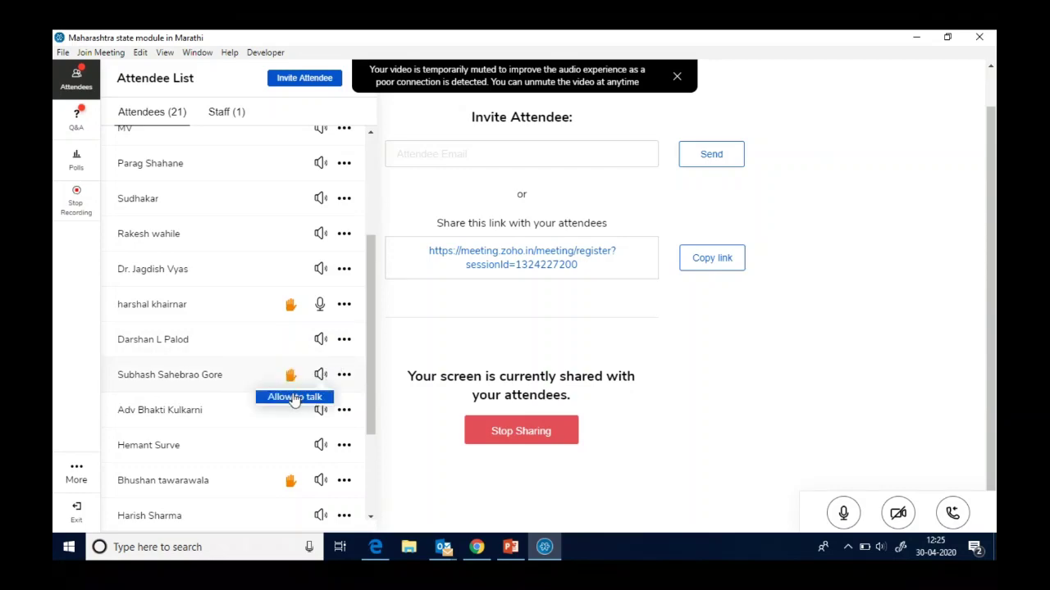
left_click(293, 398)
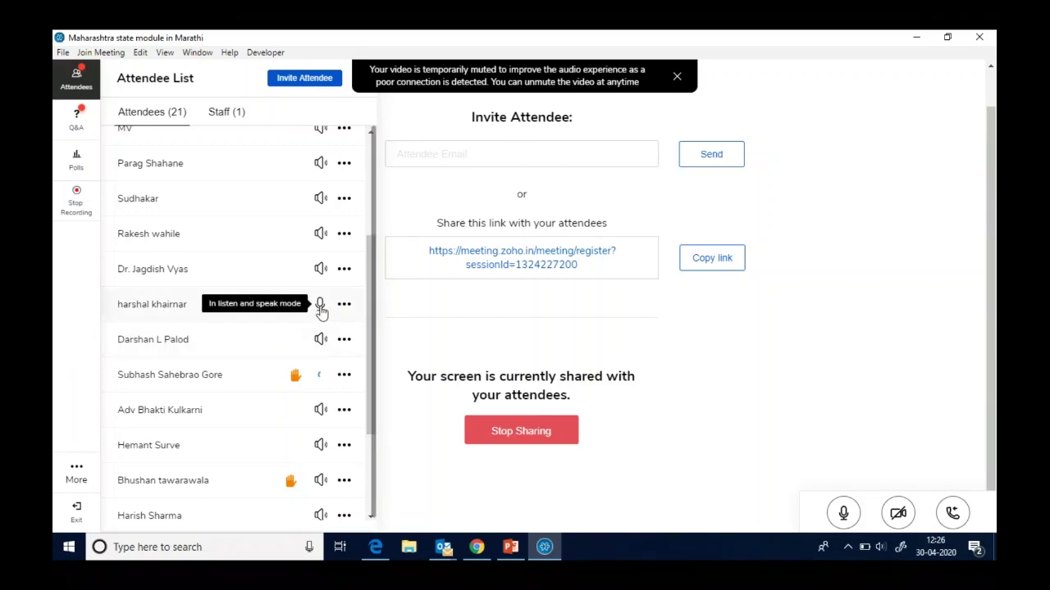
scroll(303, 330, "up", 5)
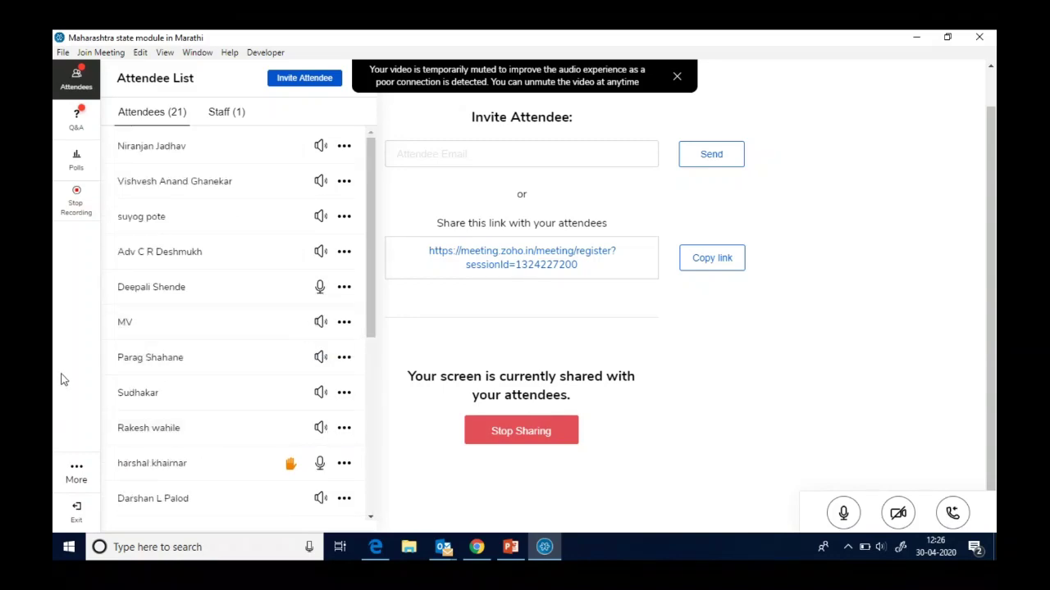
scroll(369, 517, "down", 5)
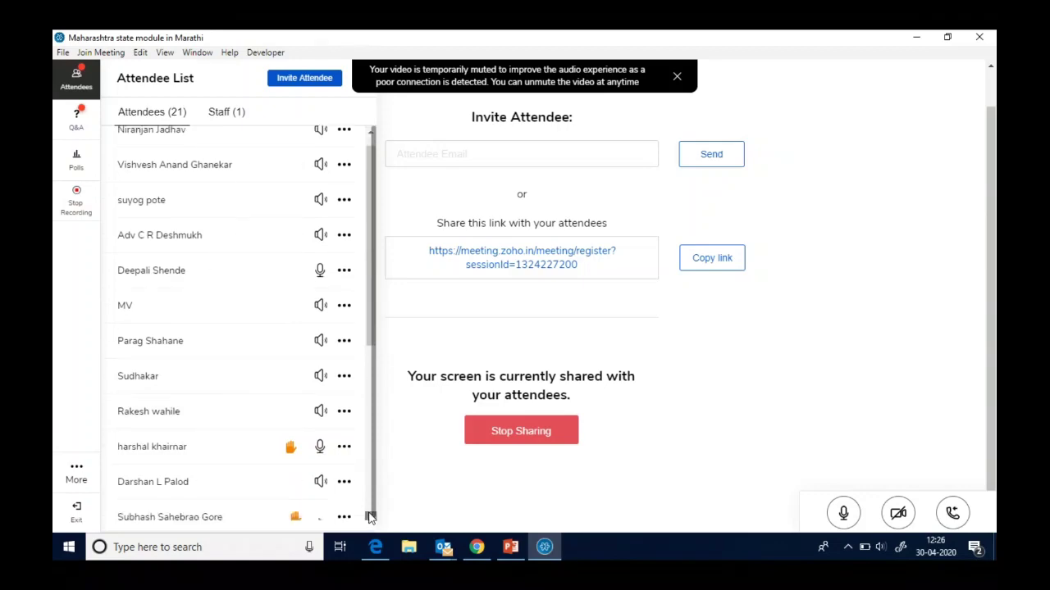
scroll(370, 516, "down", 1)
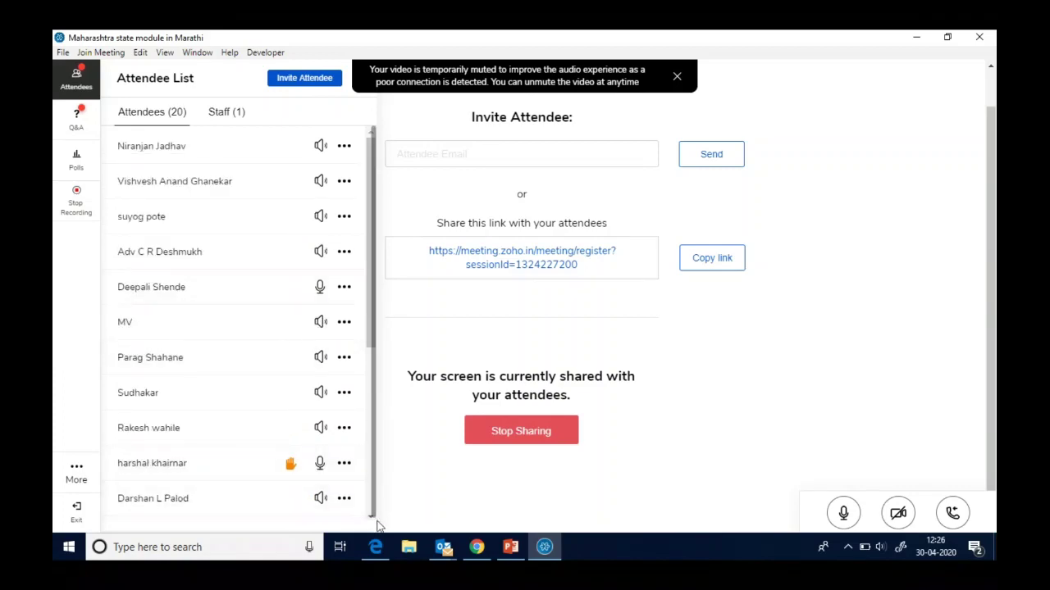
scroll(377, 525, "down", 3)
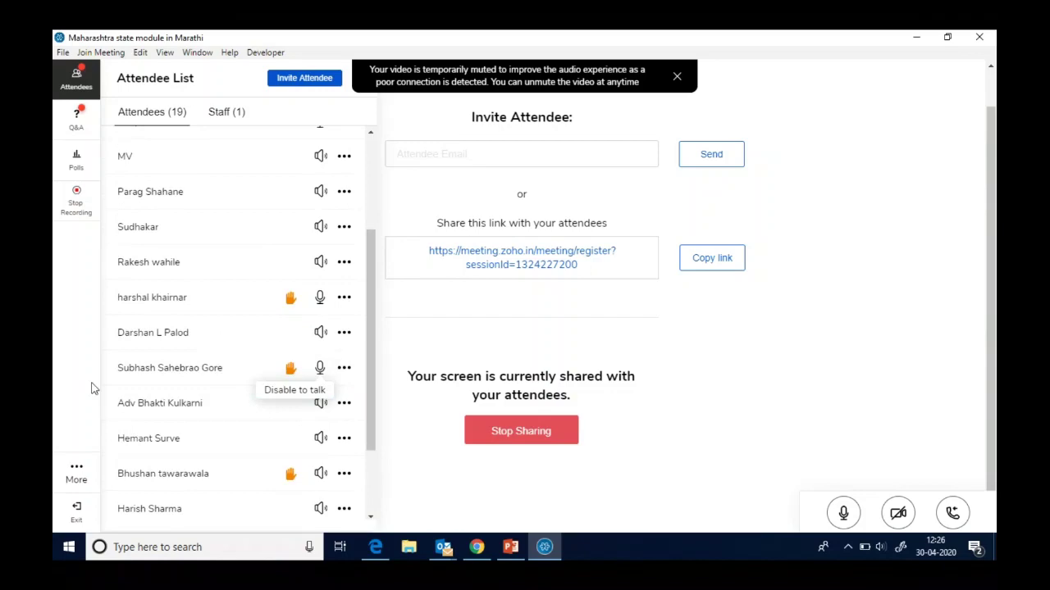
- Revoke one attendee's talk permission and allow a listen-only hand-raiser to talk instead
left_click(294, 392)
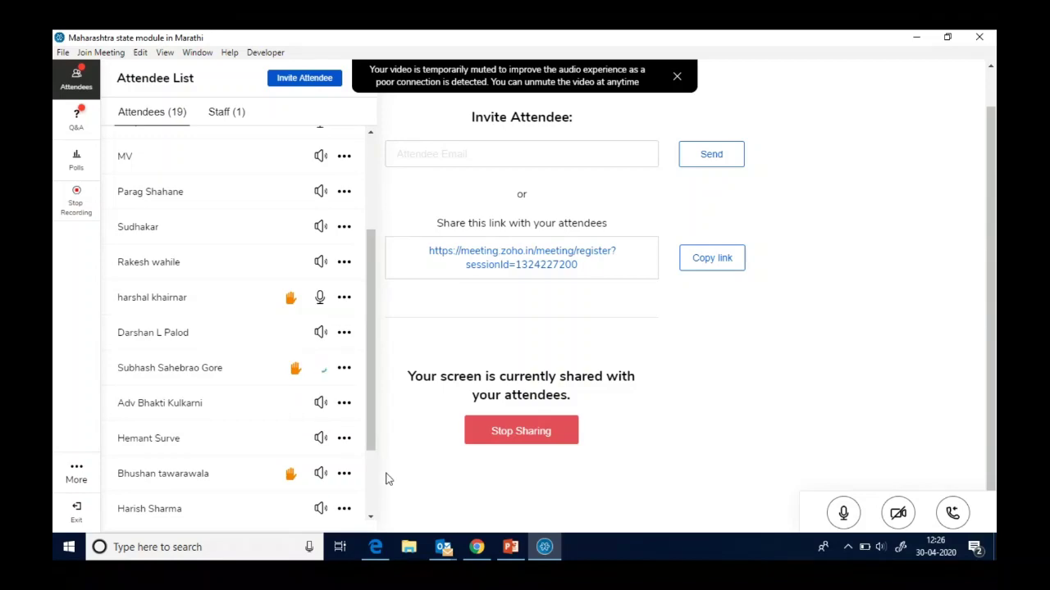
left_click(370, 517)
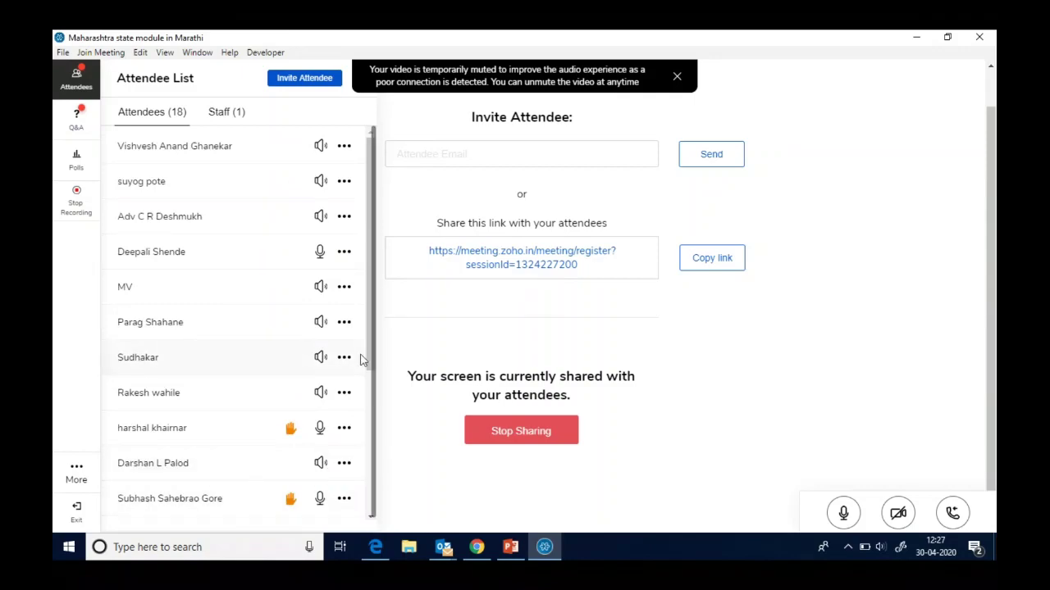
scroll(369, 365, "down", 5)
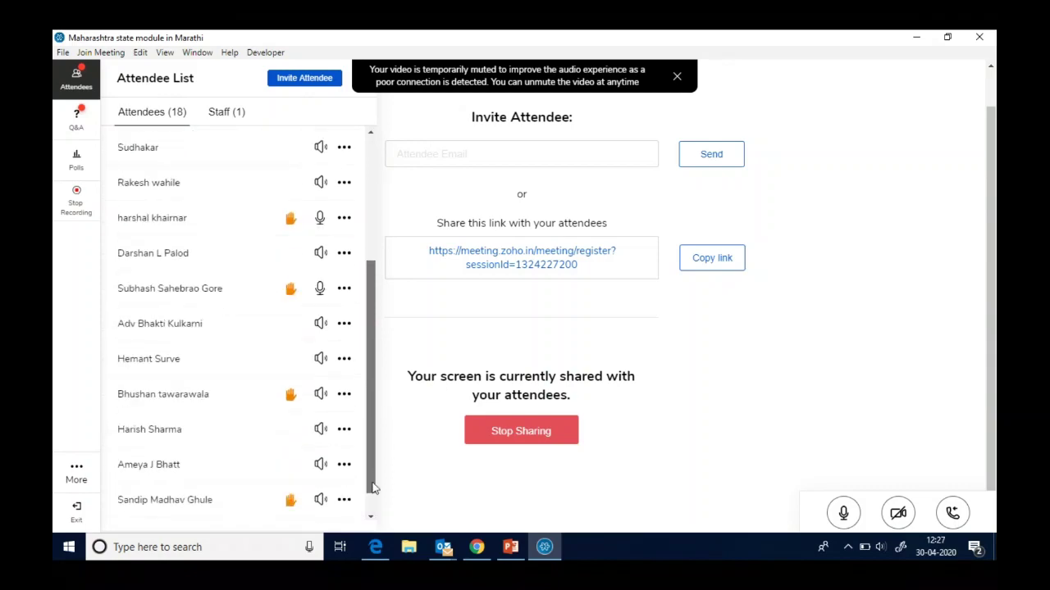
left_click(320, 367)
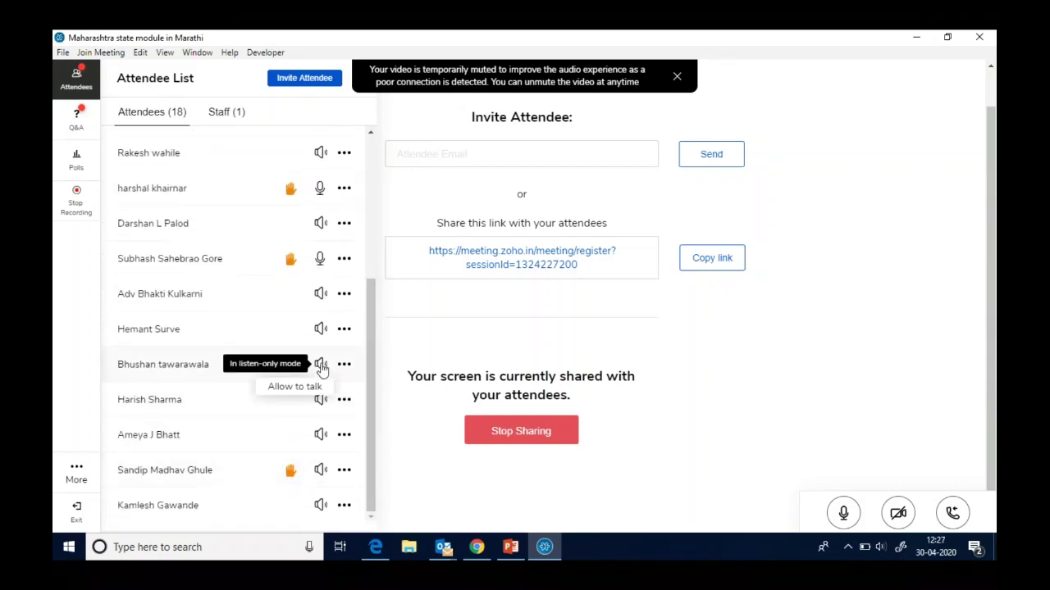
left_click(296, 387)
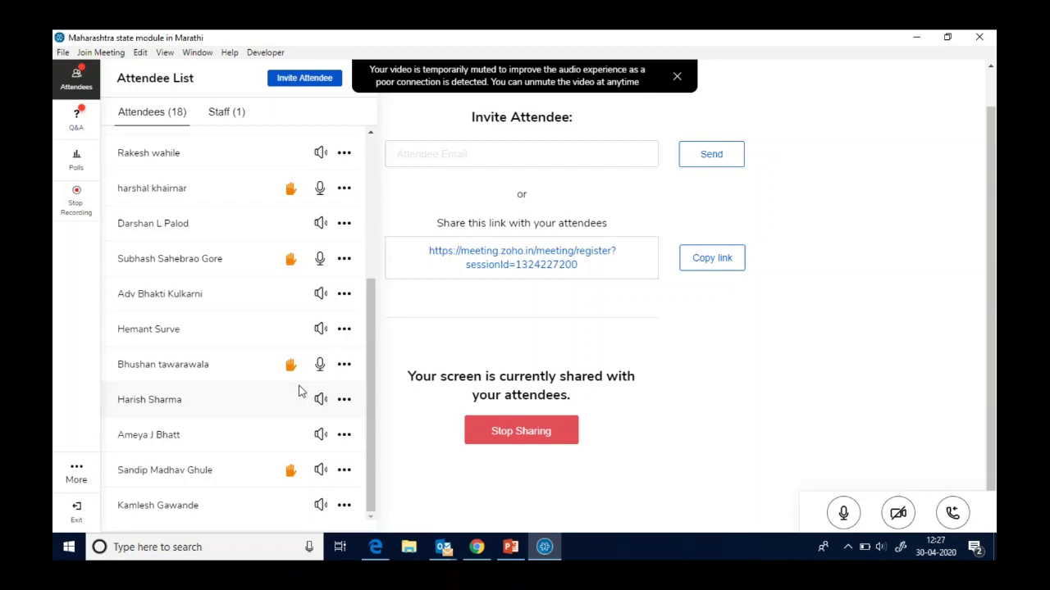
scroll(300, 392, "up", 3)
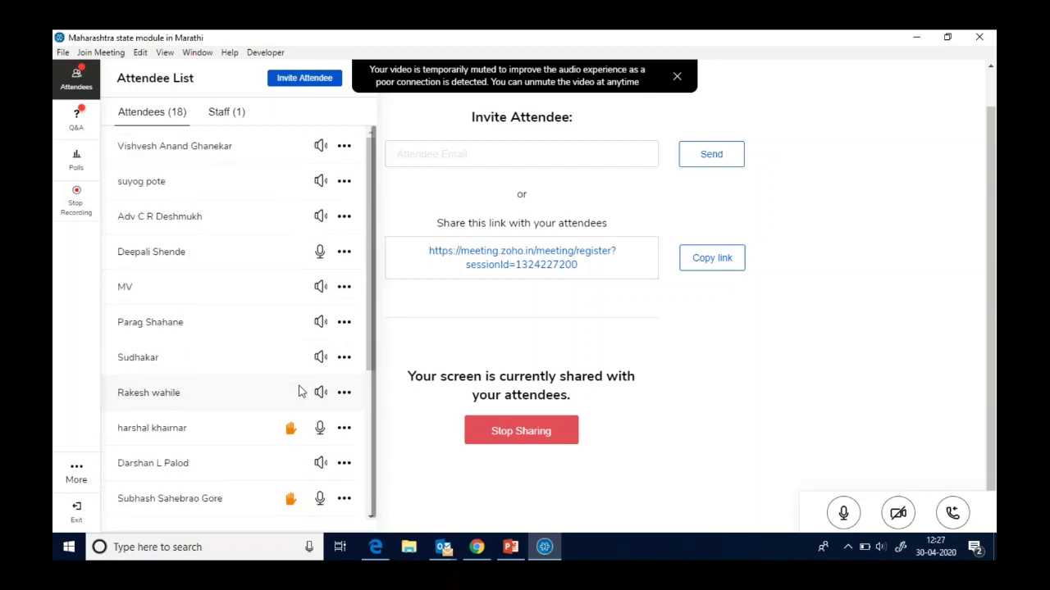
left_click(370, 517)
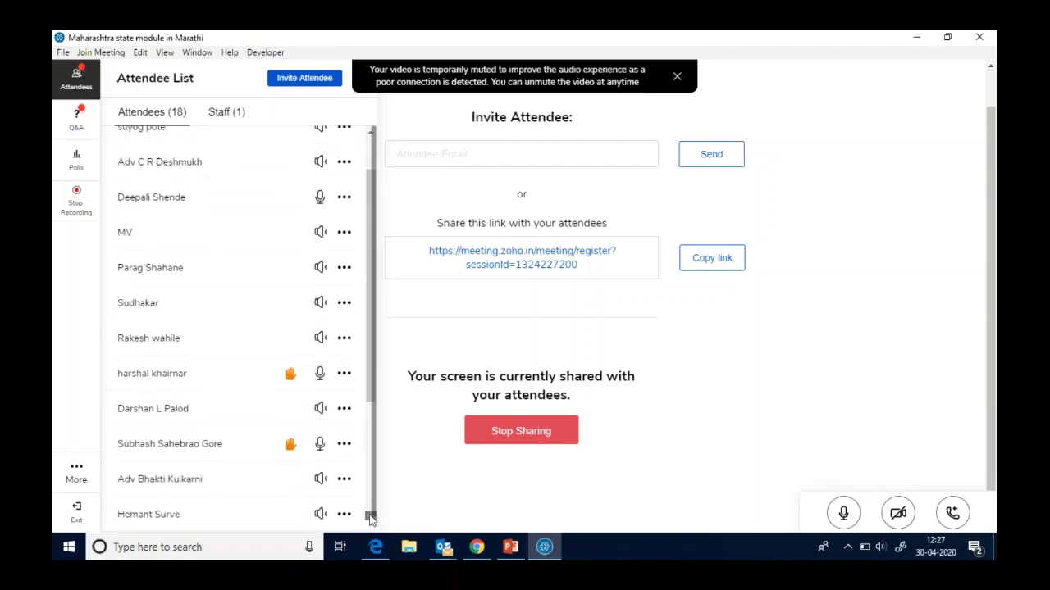
left_click(370, 517)
left_click(370, 516)
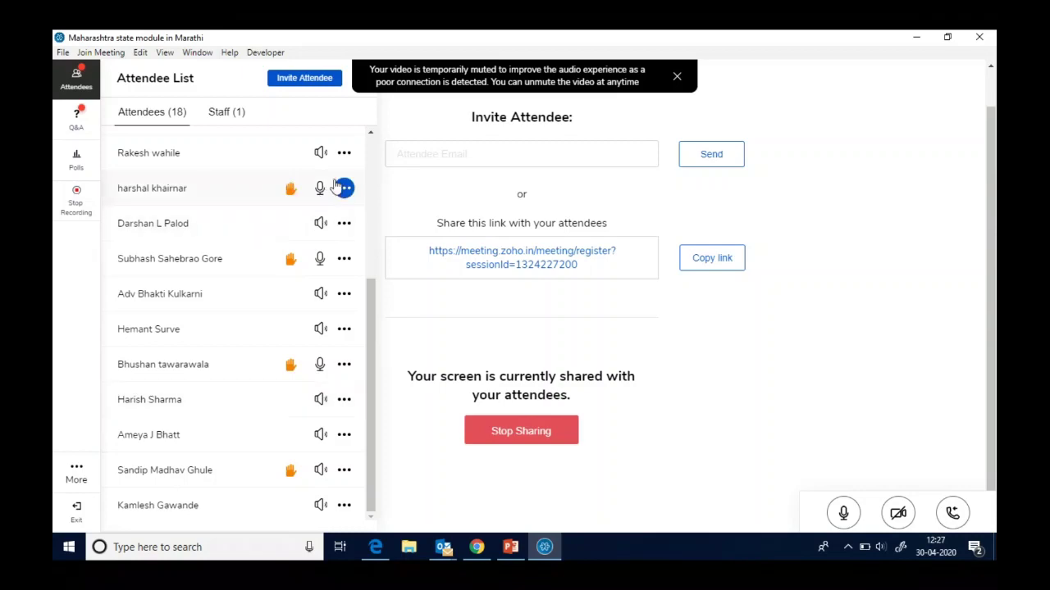
- Disable talking for the upper hand-raiser and another attendee, then re-allow the second one
mouse_move(319, 187)
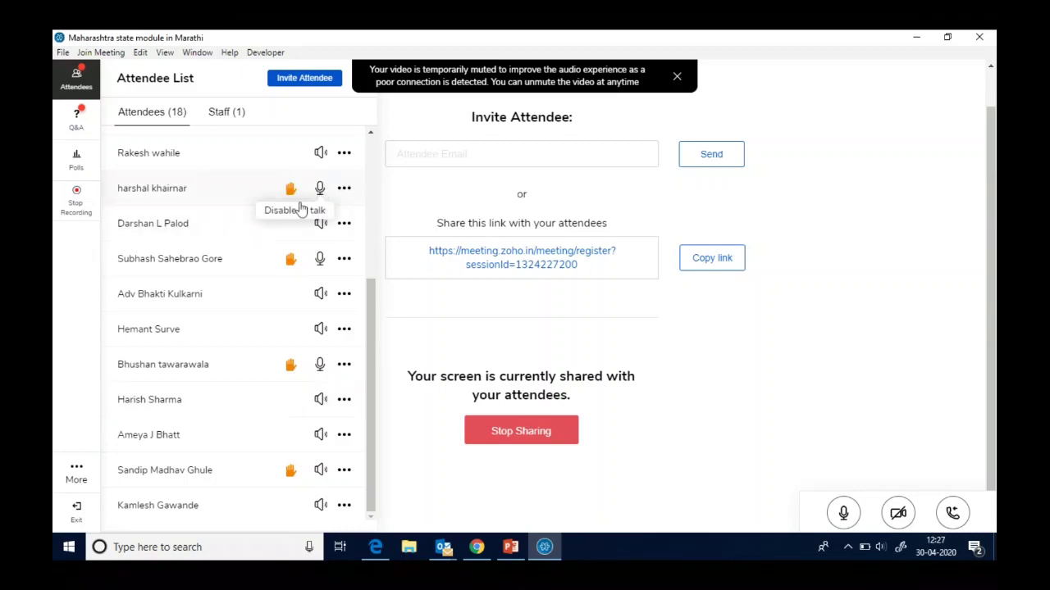
left_click(296, 211)
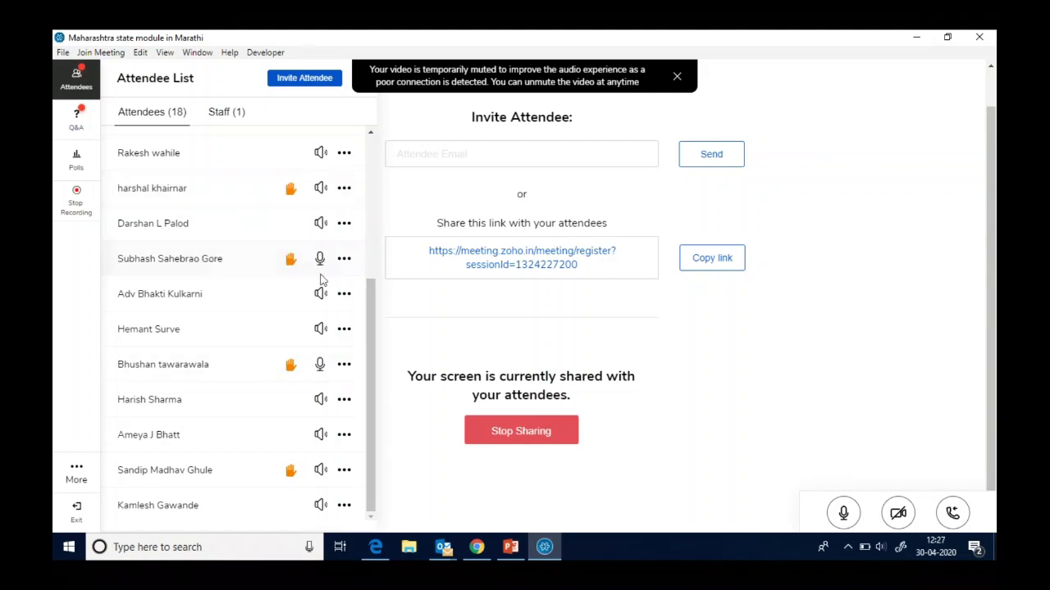
mouse_move(324, 369)
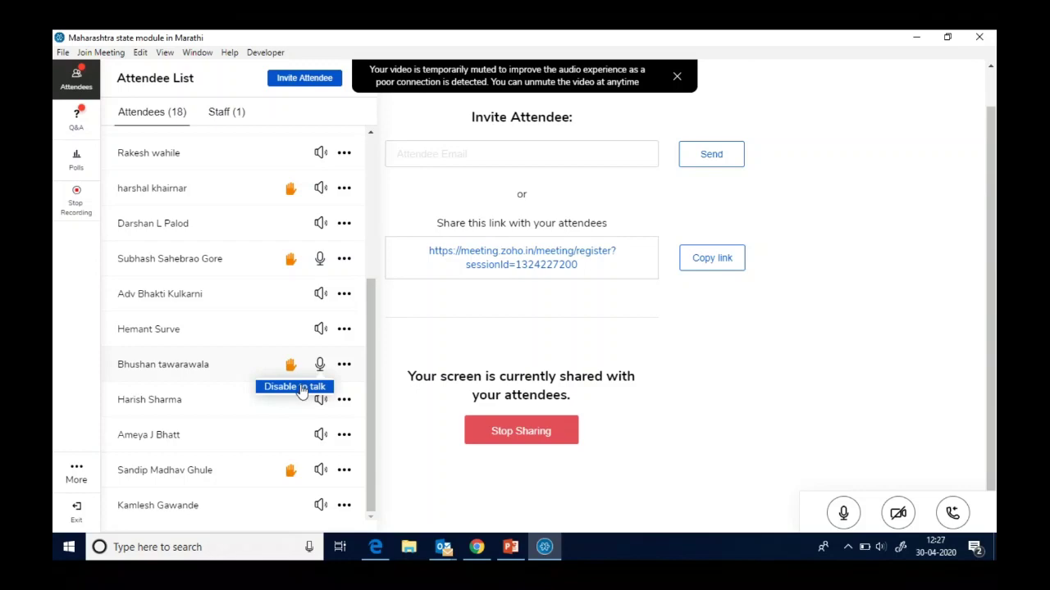
left_click(300, 387)
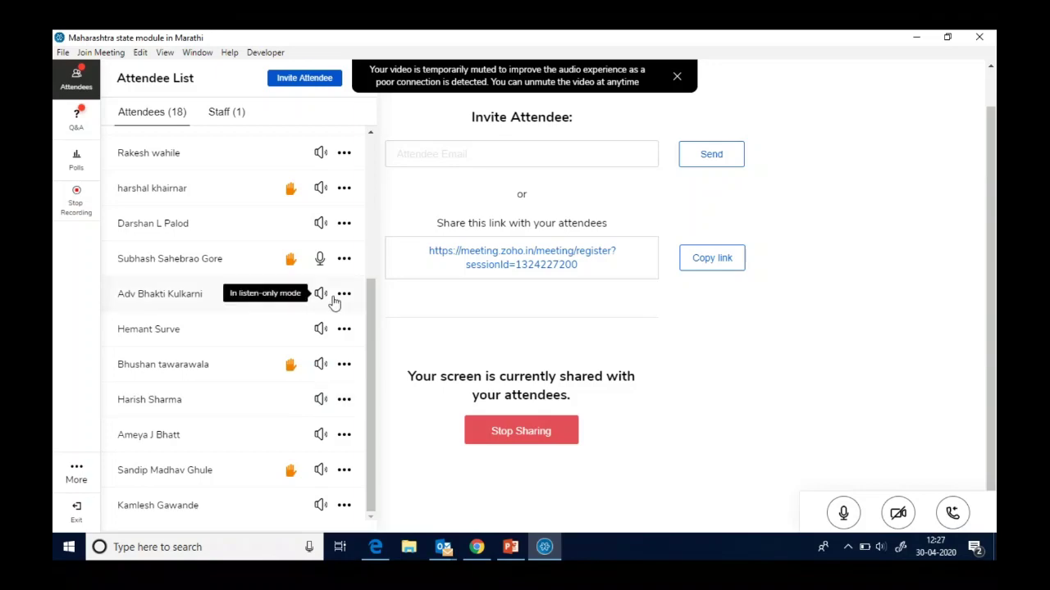
mouse_move(320, 366)
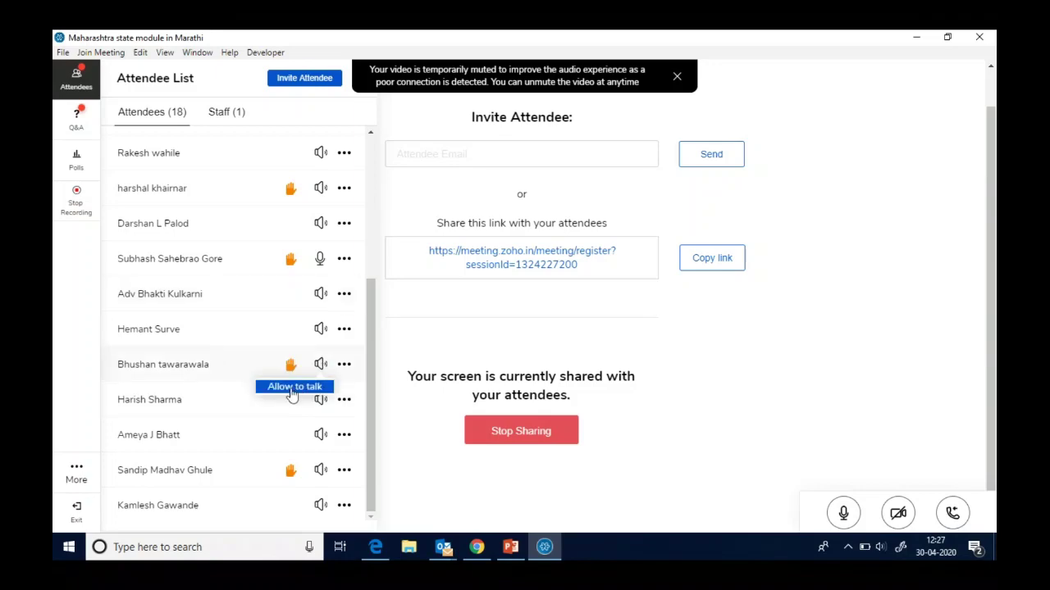
left_click(291, 390)
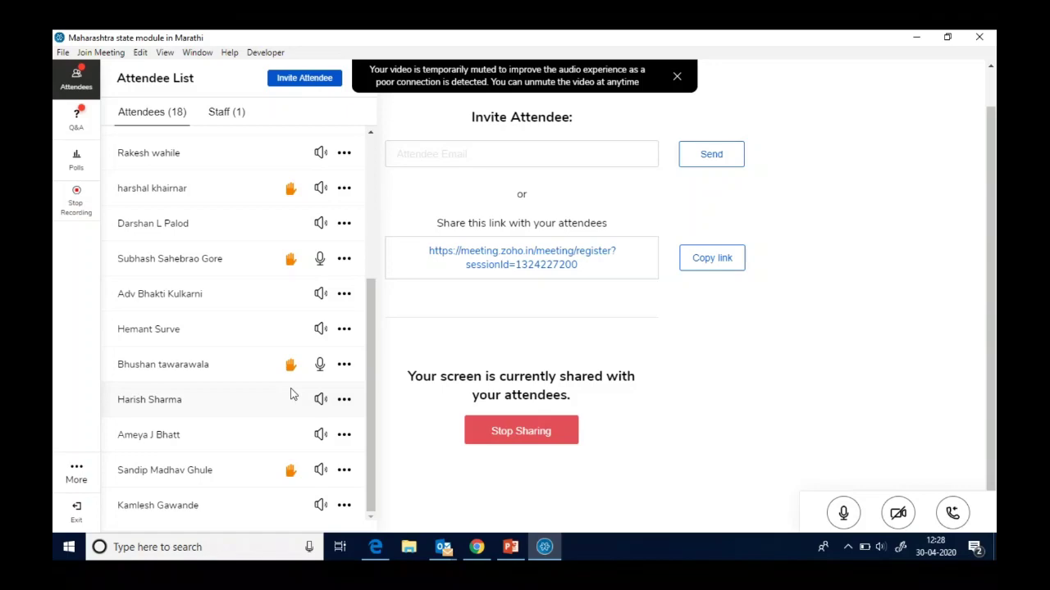
scroll(291, 394, "up", 3)
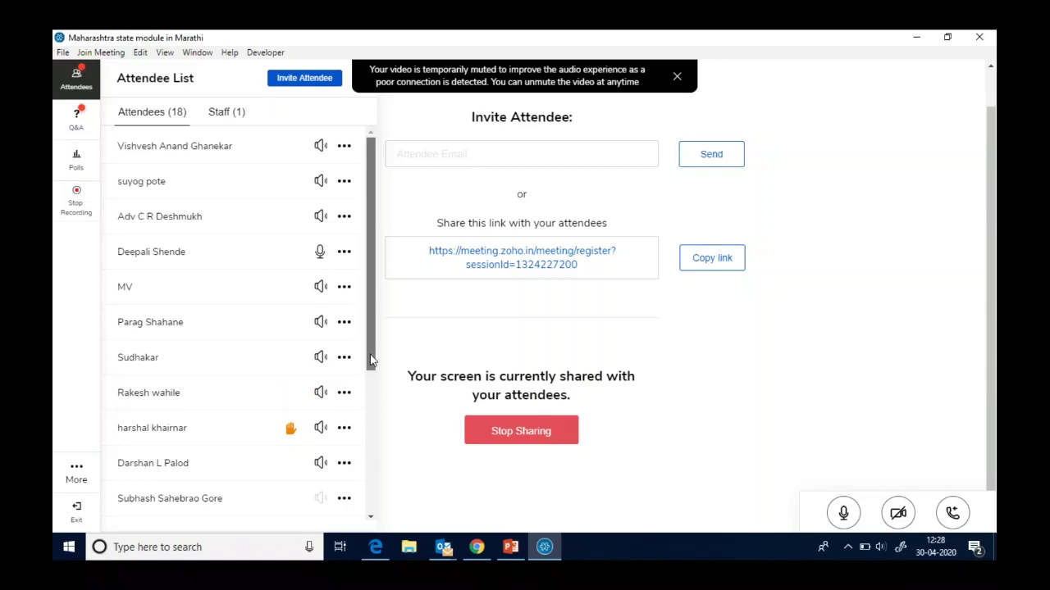
left_click_drag(370, 355, 363, 479)
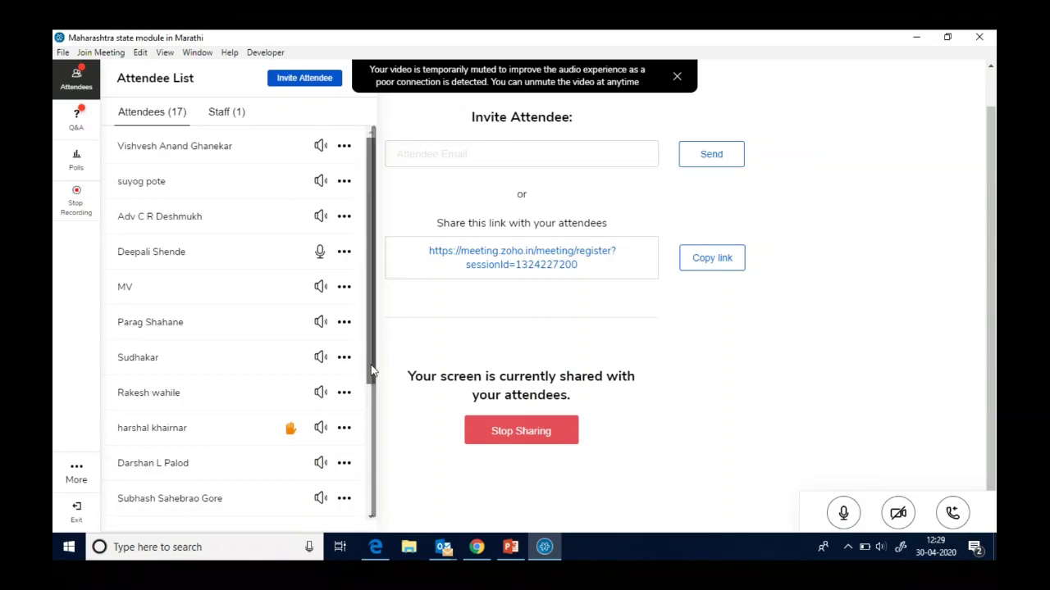
left_click_drag(370, 371, 369, 421)
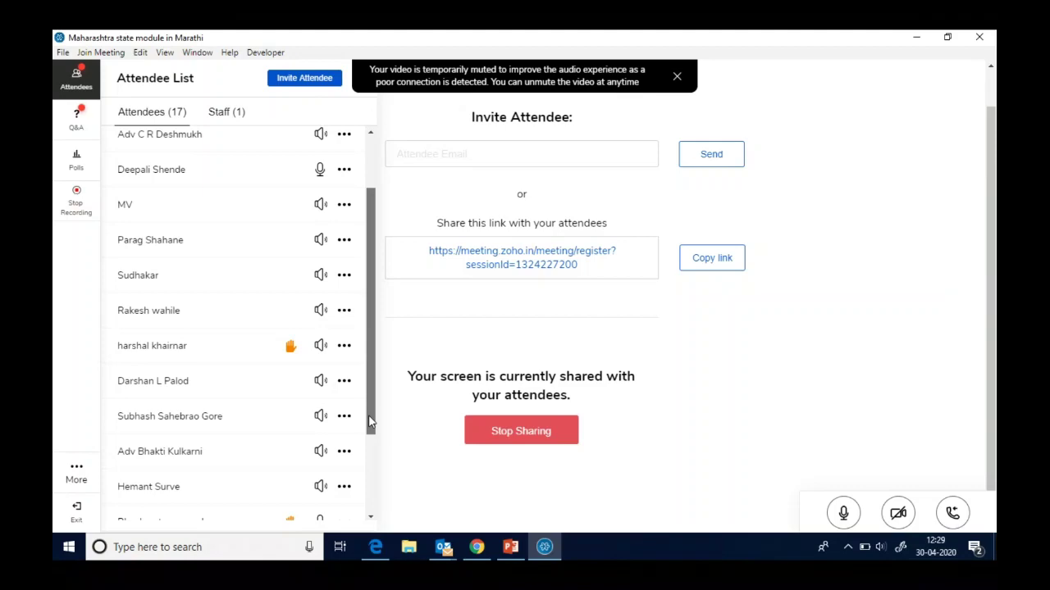
scroll(369, 421, "down", 3)
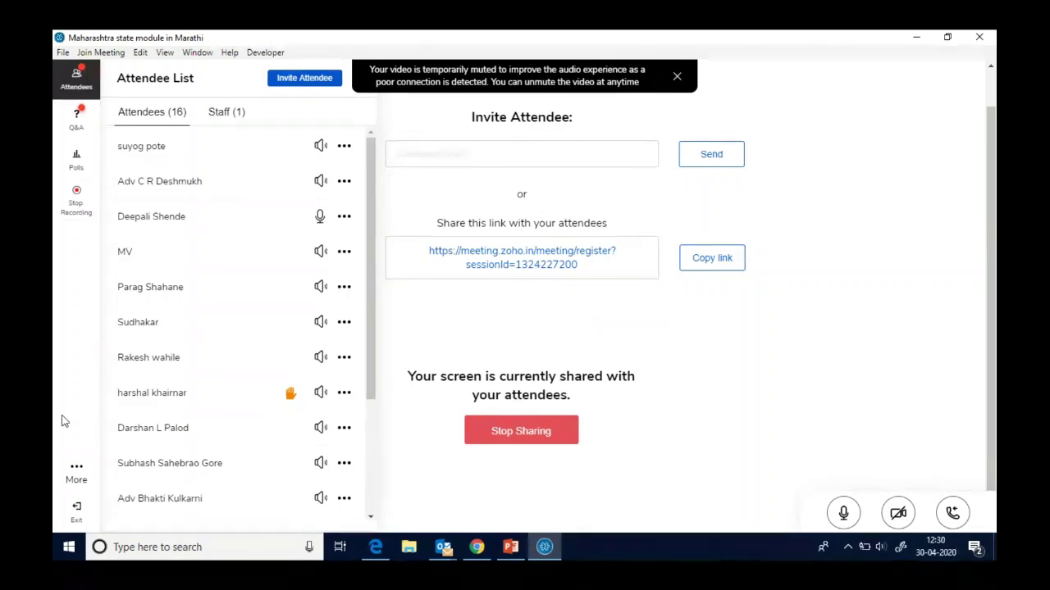
- Let a hand-raising attendee near the bottom talk, then return them to listen-only mode
scroll(358, 378, "down", 2)
scroll(364, 308, "down", 2)
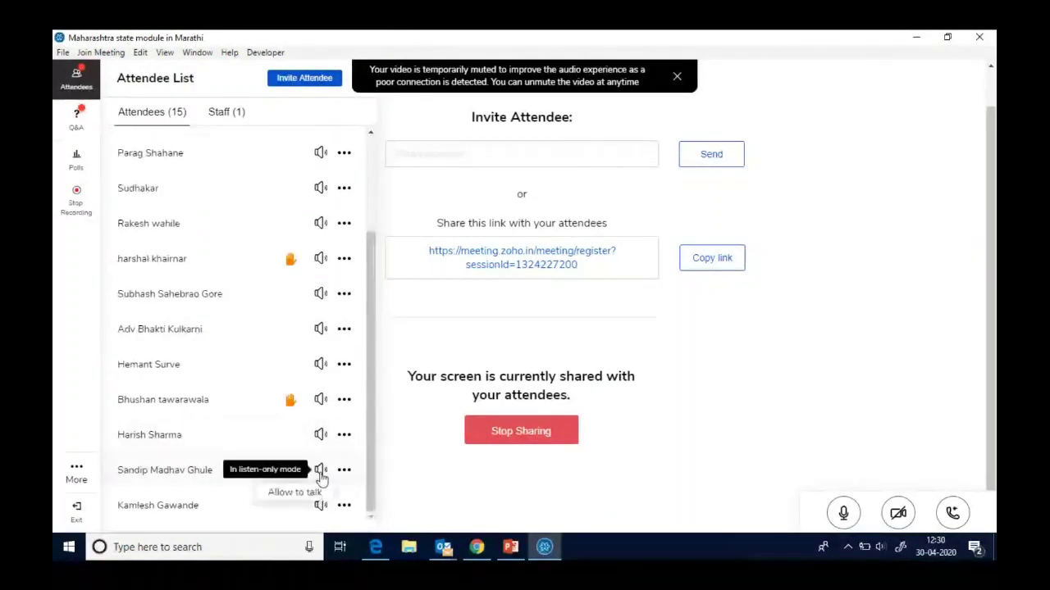
left_click(295, 493)
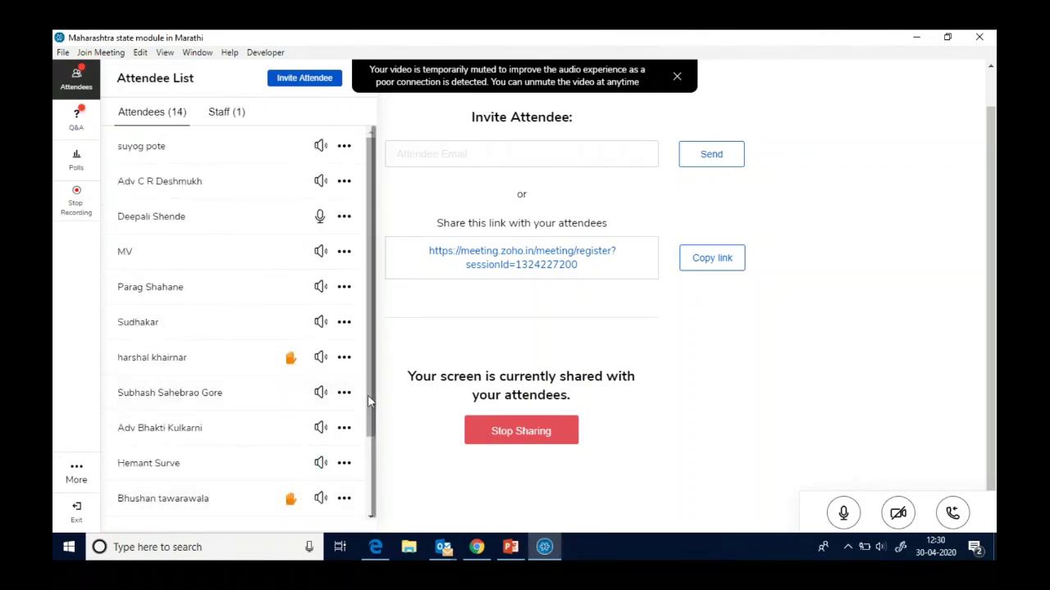
left_click_drag(368, 402, 366, 485)
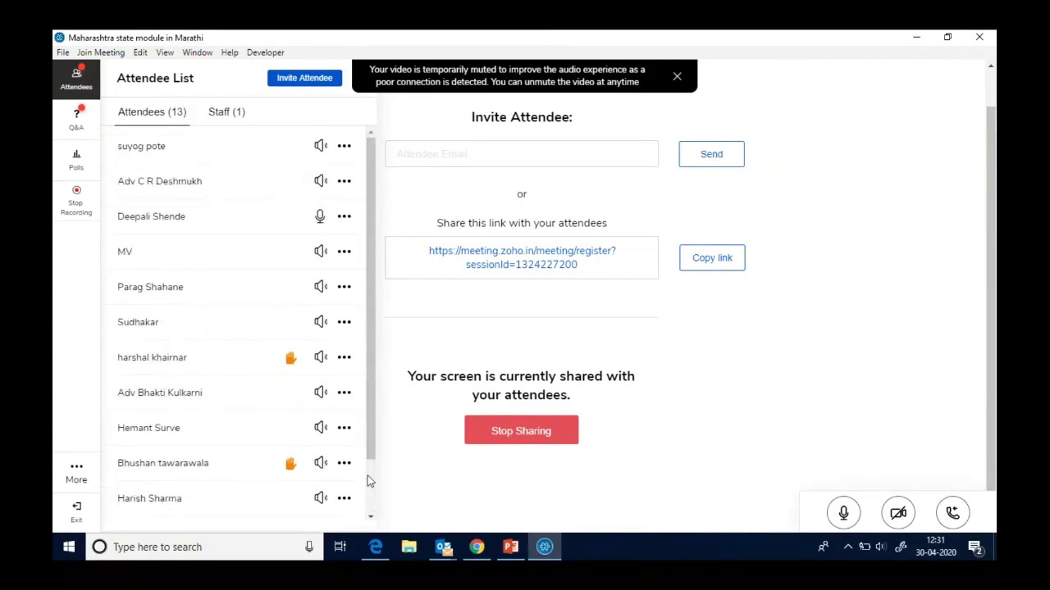
left_click_drag(368, 448, 367, 515)
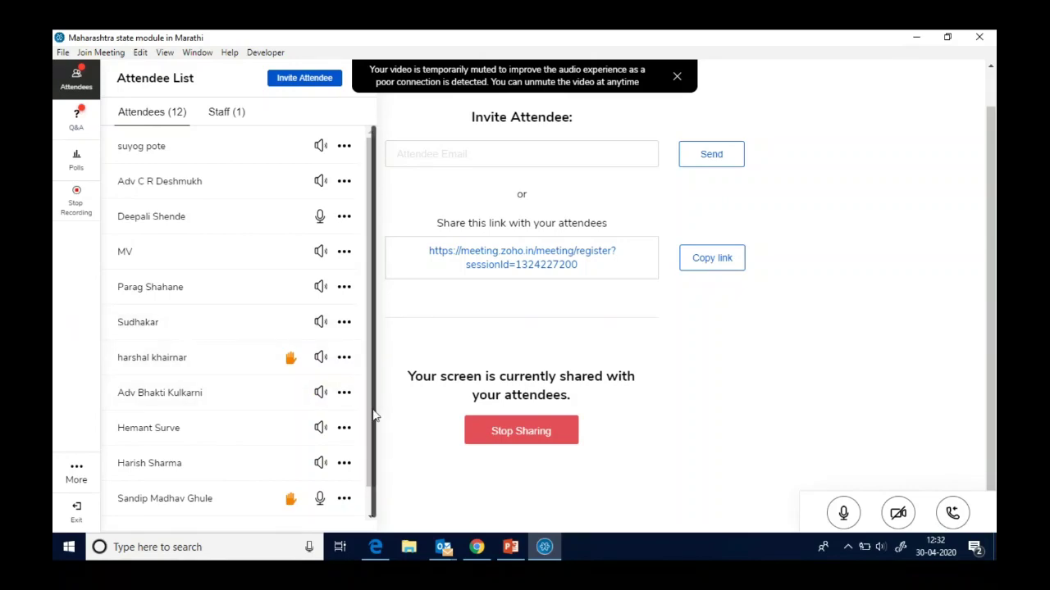
left_click_drag(370, 417, 367, 481)
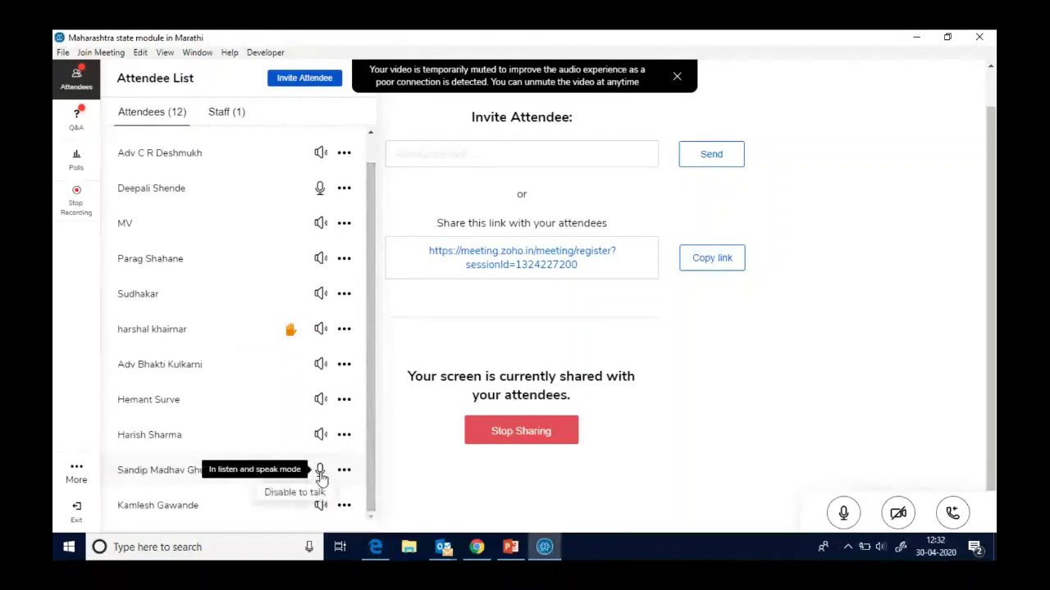
left_click(297, 497)
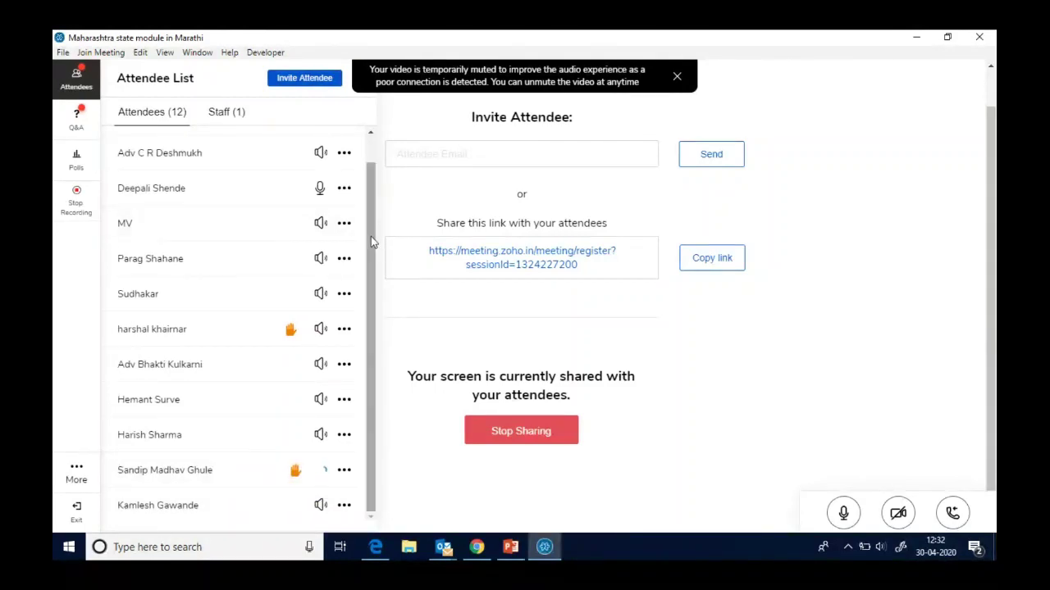
- Bring up the Manupatra Webinar contact slide in PowerPoint
left_click_drag(371, 241, 363, 144)
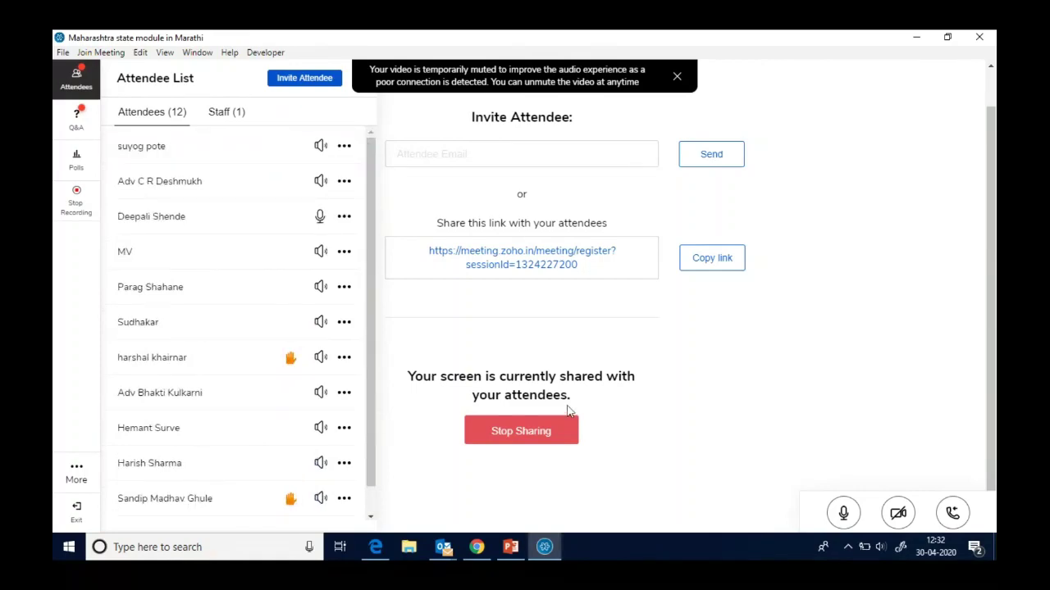
mouse_move(511, 546)
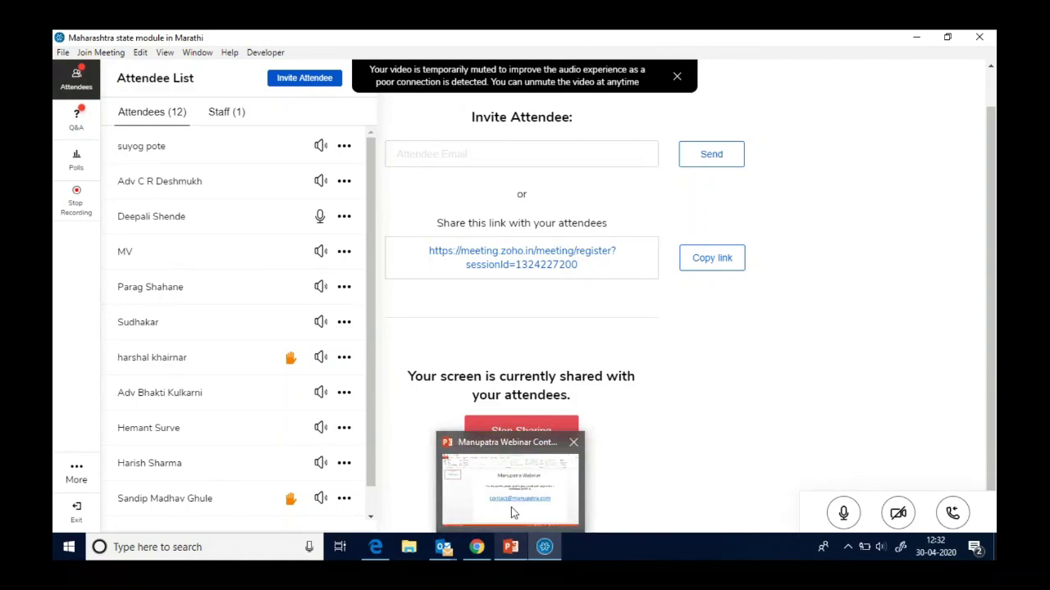
left_click(511, 507)
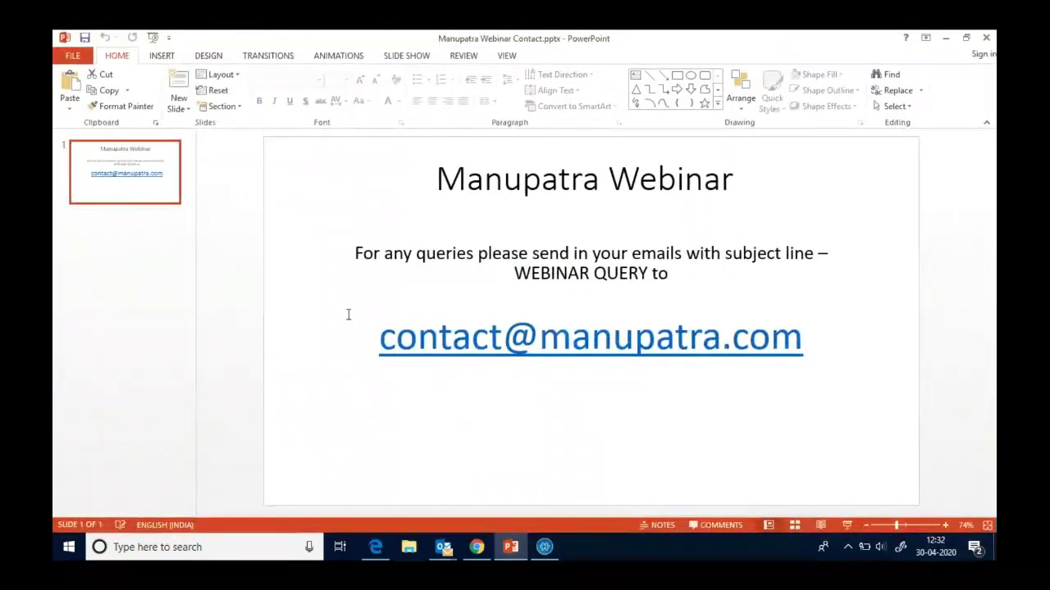